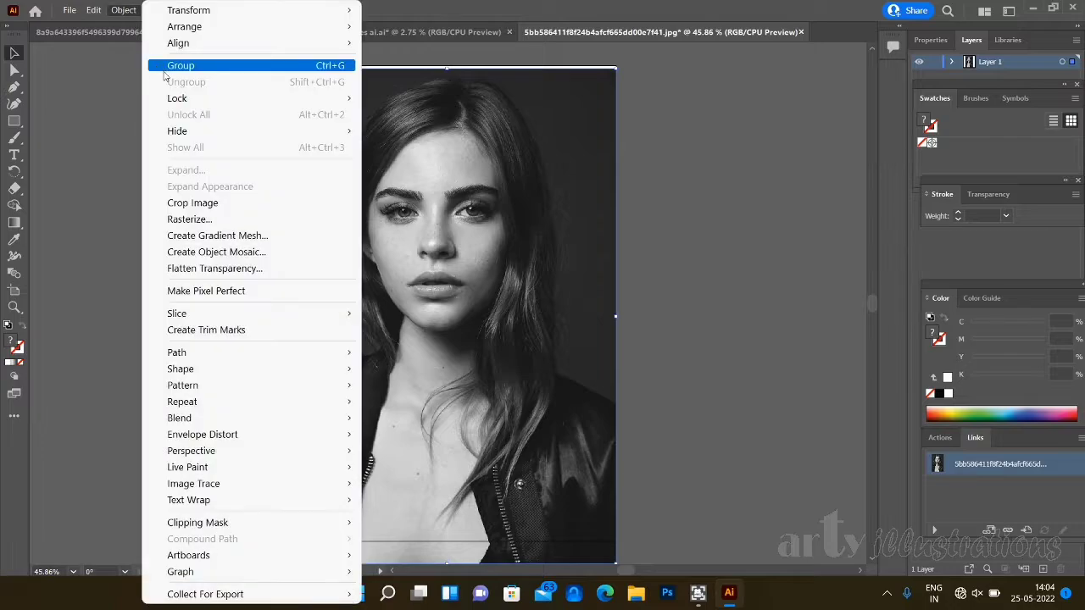
# - Lock the portrait photo and turn Layer 1 into a template layer with images dimmed to 50%
pyautogui.moveTo(186, 101)
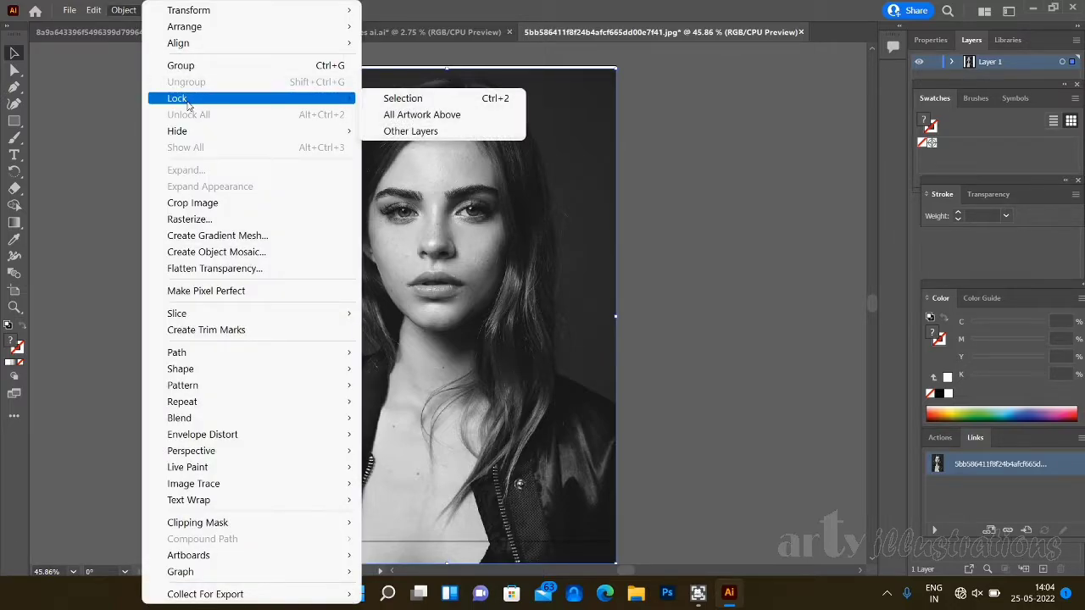
pyautogui.click(404, 99)
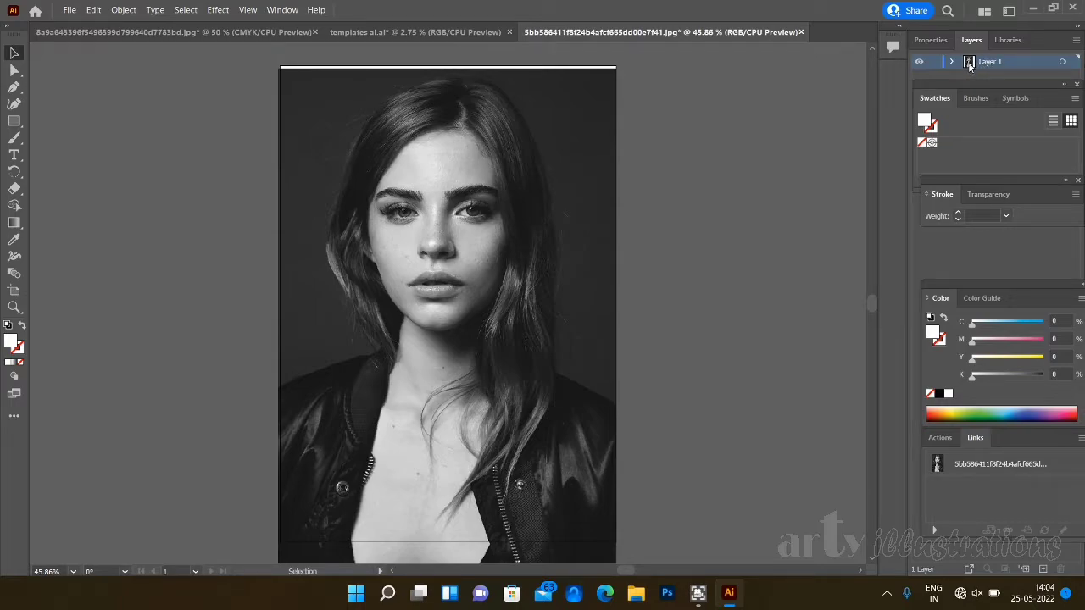
pyautogui.doubleClick(971, 63)
pyautogui.click(514, 289)
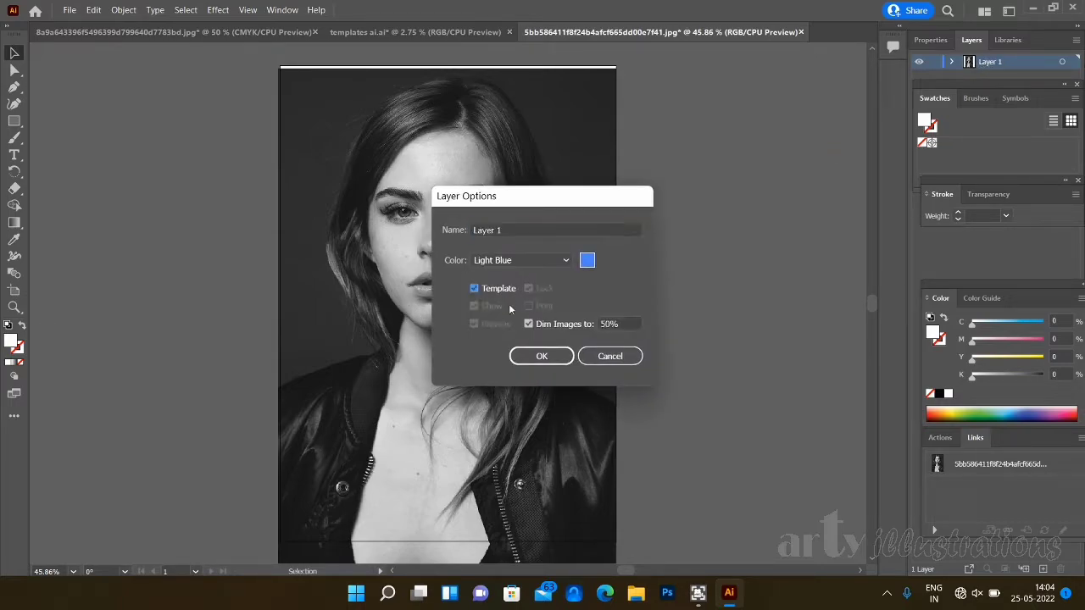
pyautogui.click(534, 355)
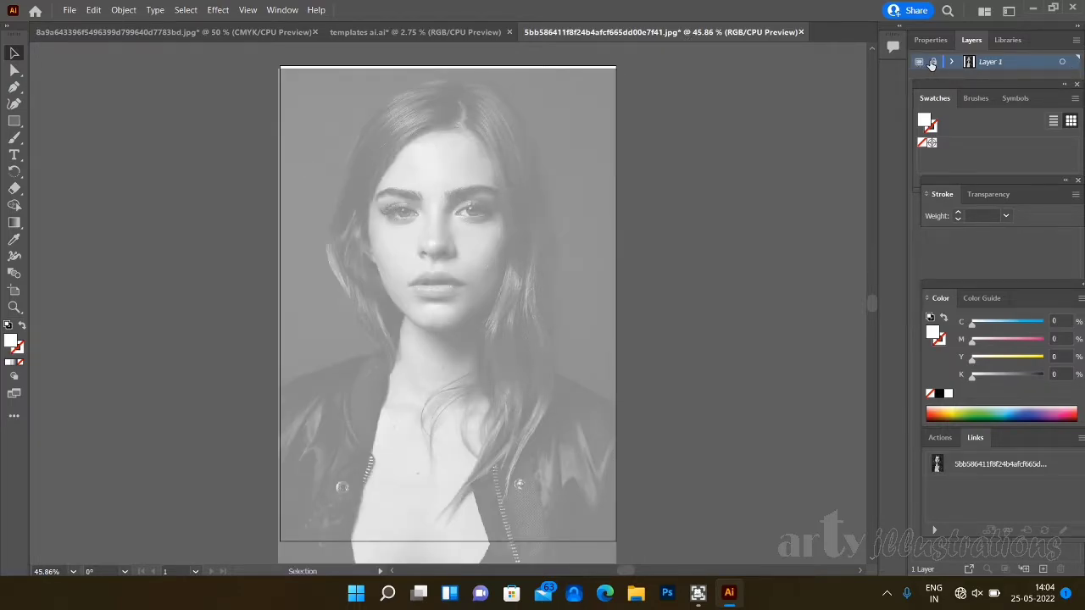
# - Unlock the template layer and set the Pen tool to no fill with a black stroke
pyautogui.click(932, 63)
pyautogui.click(16, 89)
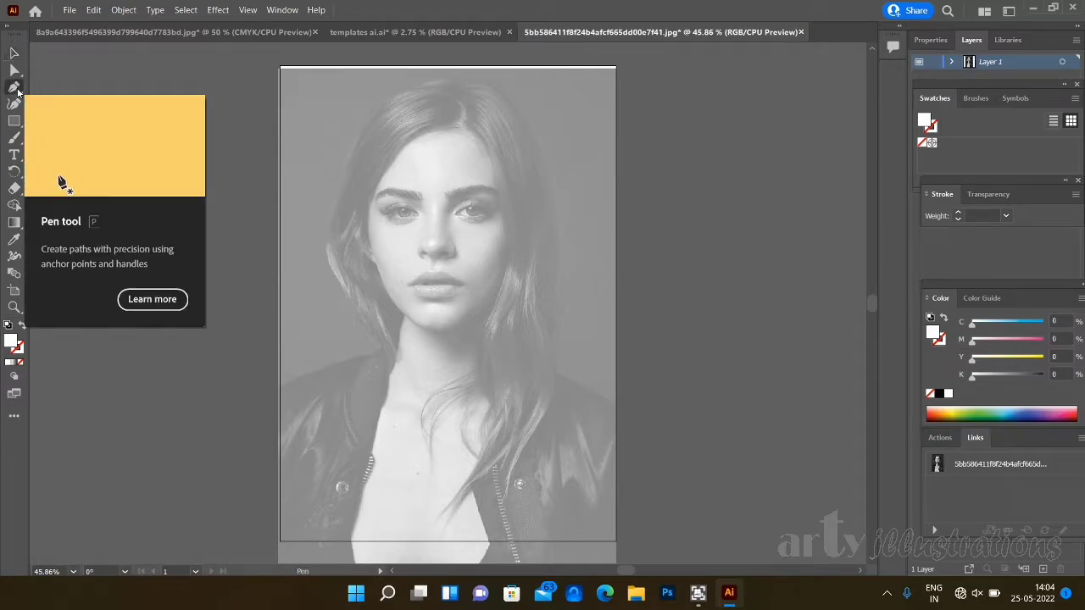
pyautogui.click(20, 363)
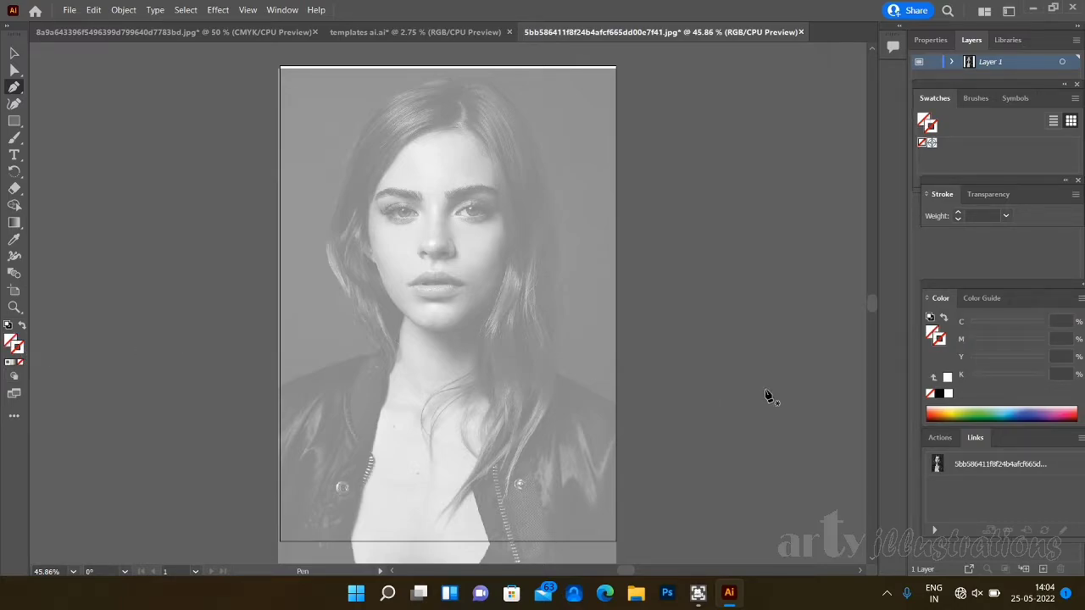
pyautogui.press('x')
pyautogui.click(938, 394)
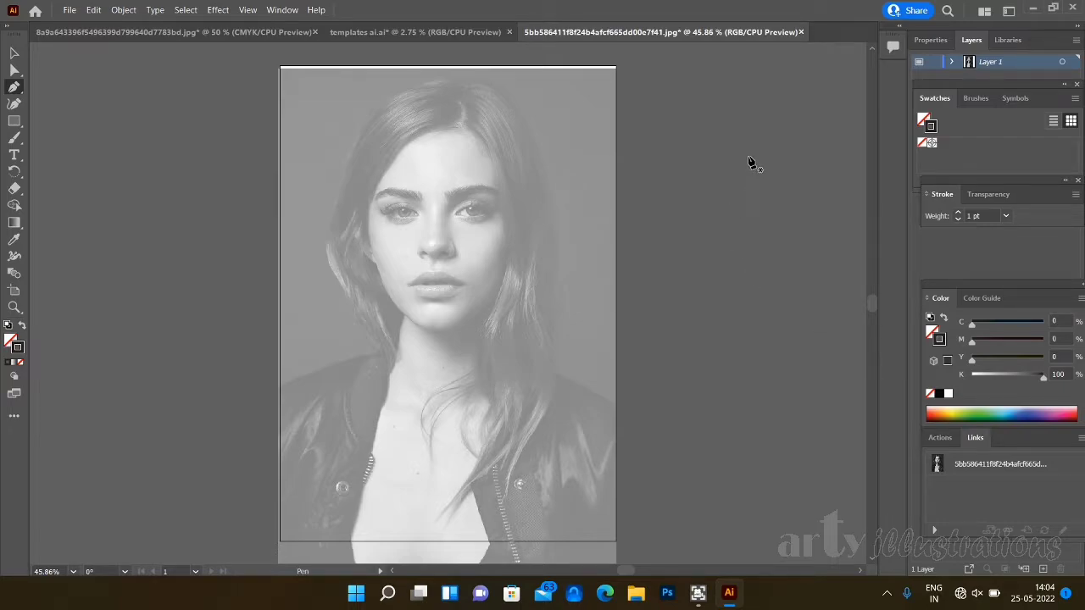
# - Draw a vertical line segment down the middle of the face, from the hairline past the chin
pyautogui.hotkey('ctrl', '1')
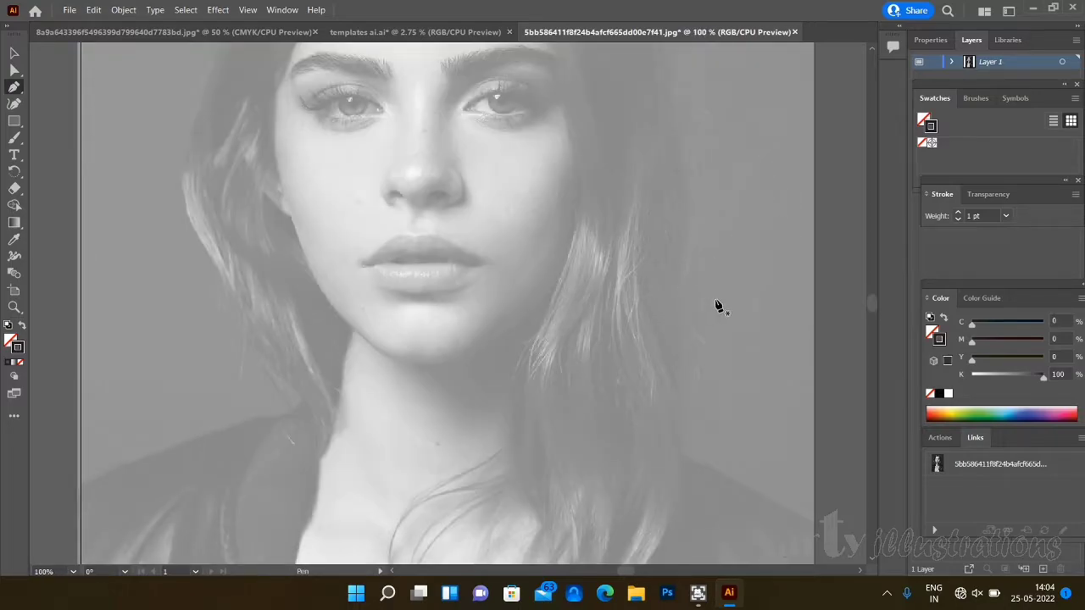
pyautogui.moveTo(870, 305); pyautogui.dragTo(869, 301)
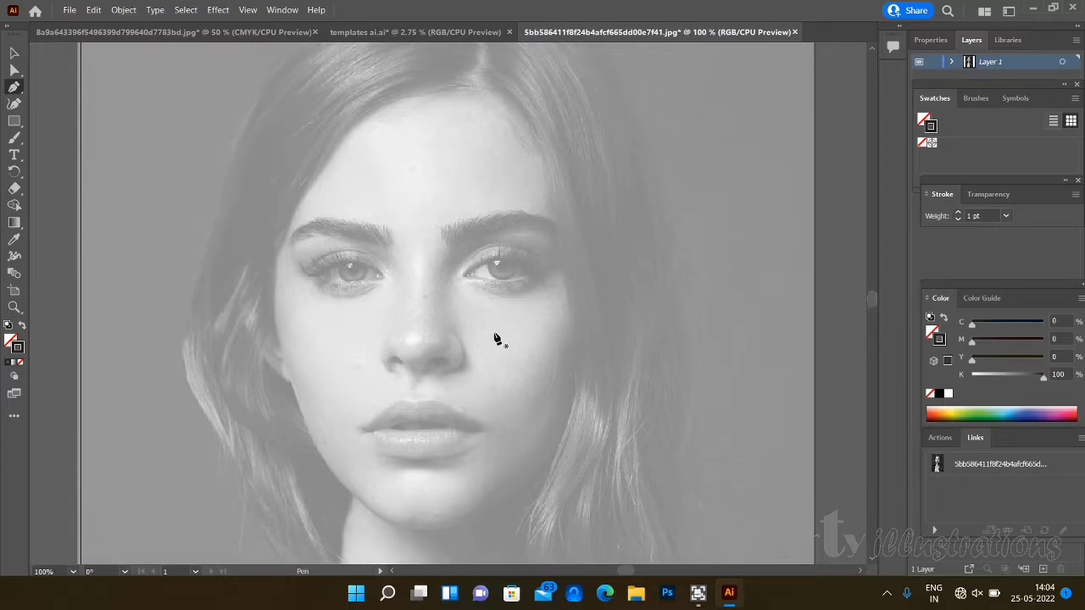
pyautogui.moveTo(21, 126); pyautogui.dragTo(64, 188)
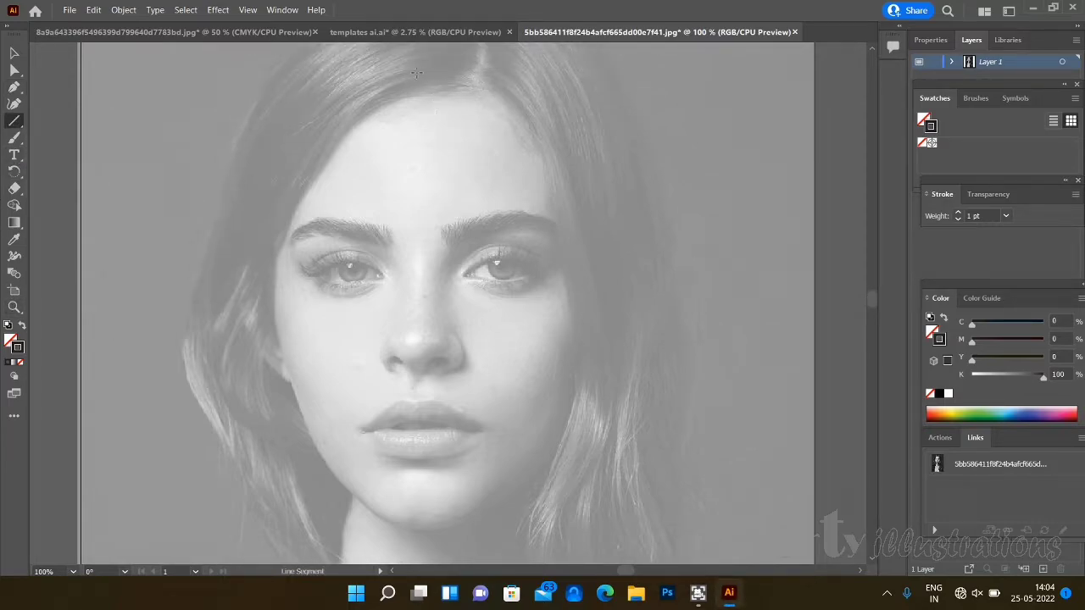
pyautogui.moveTo(417, 62); pyautogui.dragTo(416, 559)
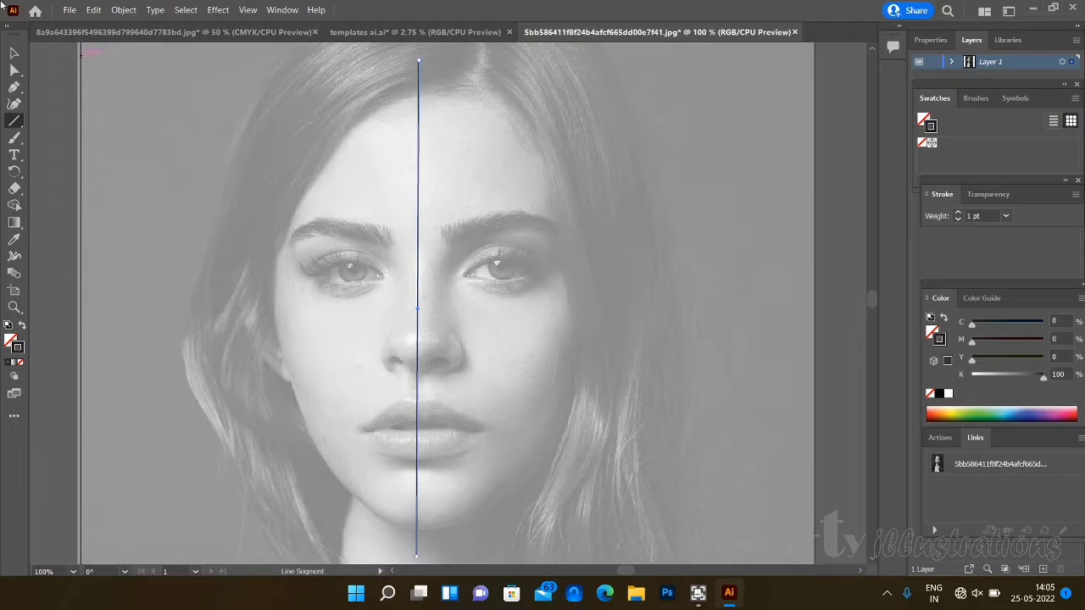
# - Begin a Pen path at the inner end of the eyebrow left of the centre line and set its stroke weight to 0.5 pt
pyautogui.click(15, 53)
pyautogui.click(14, 87)
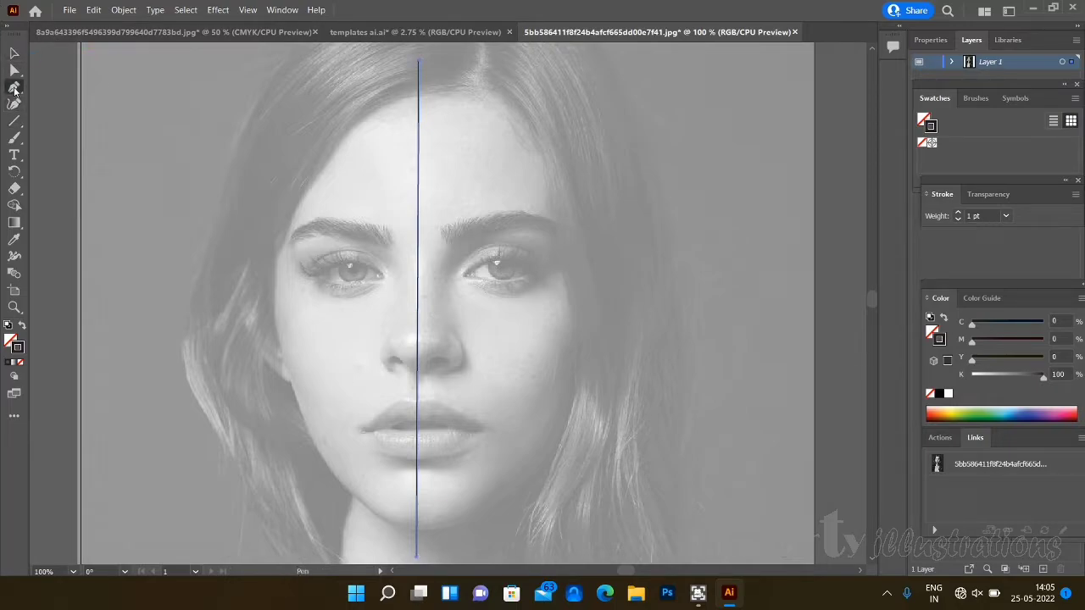
pyautogui.hotkey('ctrl', '+')
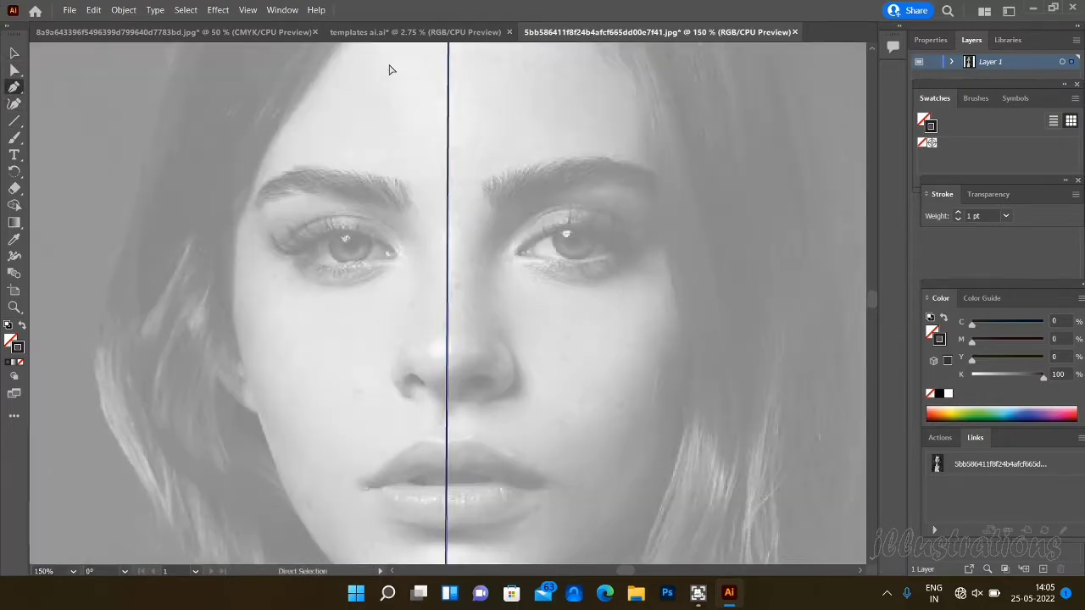
pyautogui.hotkey('ctrl', '+')
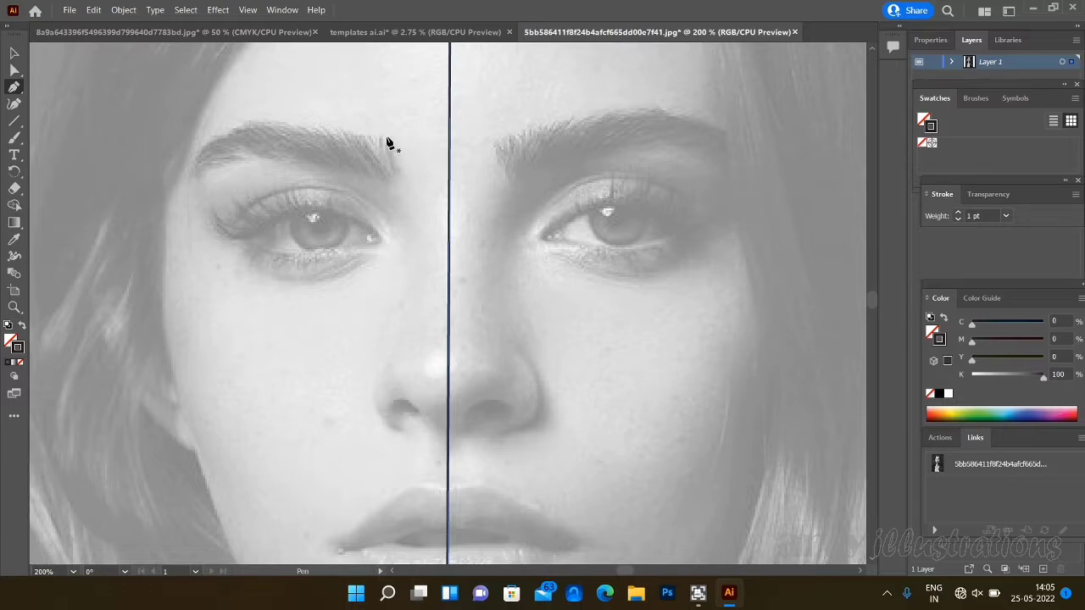
pyautogui.moveTo(386, 139); pyautogui.dragTo(406, 185)
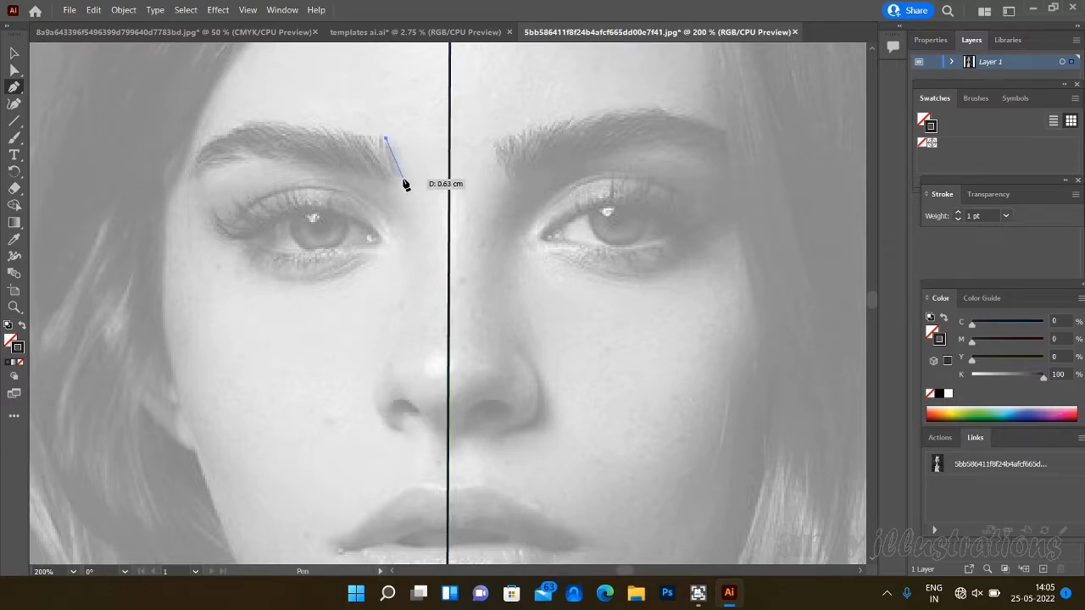
pyautogui.click(1007, 216)
pyautogui.click(1018, 246)
# - Trace the eyebrow's lower edge from its inner end to the outer tip, including small hair notches
pyautogui.moveTo(399, 173); pyautogui.dragTo(275, 160)
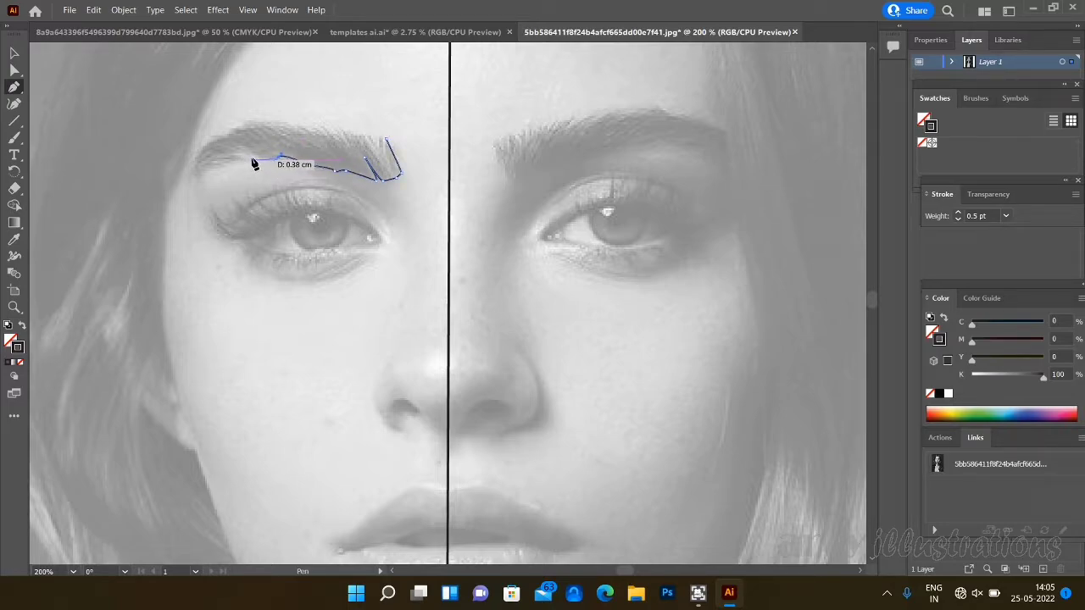
pyautogui.click(257, 160)
pyautogui.moveTo(238, 152); pyautogui.dragTo(246, 160)
pyautogui.moveTo(210, 167); pyautogui.dragTo(196, 173)
pyautogui.click(185, 188)
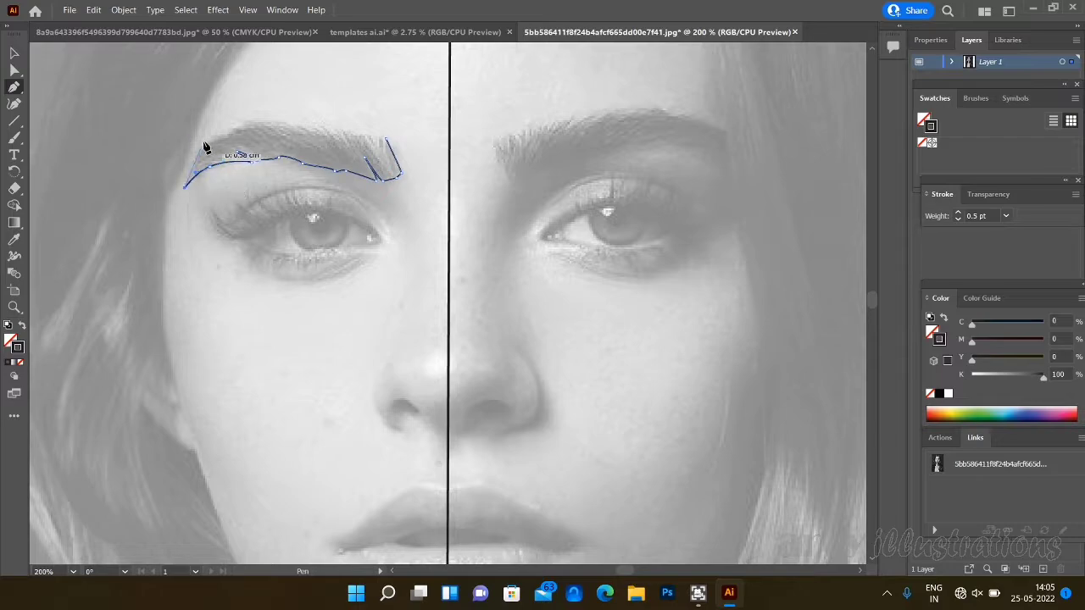
# - Trace the eyebrow's upper edge back to the inner end with jagged hair spikes and close the outline
pyautogui.moveTo(219, 144); pyautogui.dragTo(298, 126)
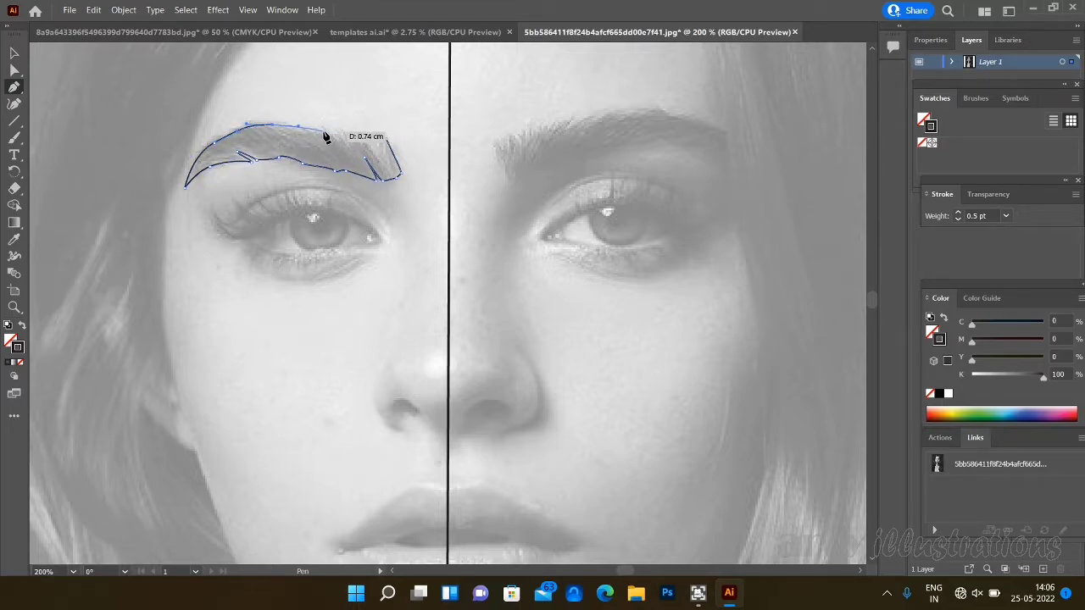
pyautogui.click(326, 130)
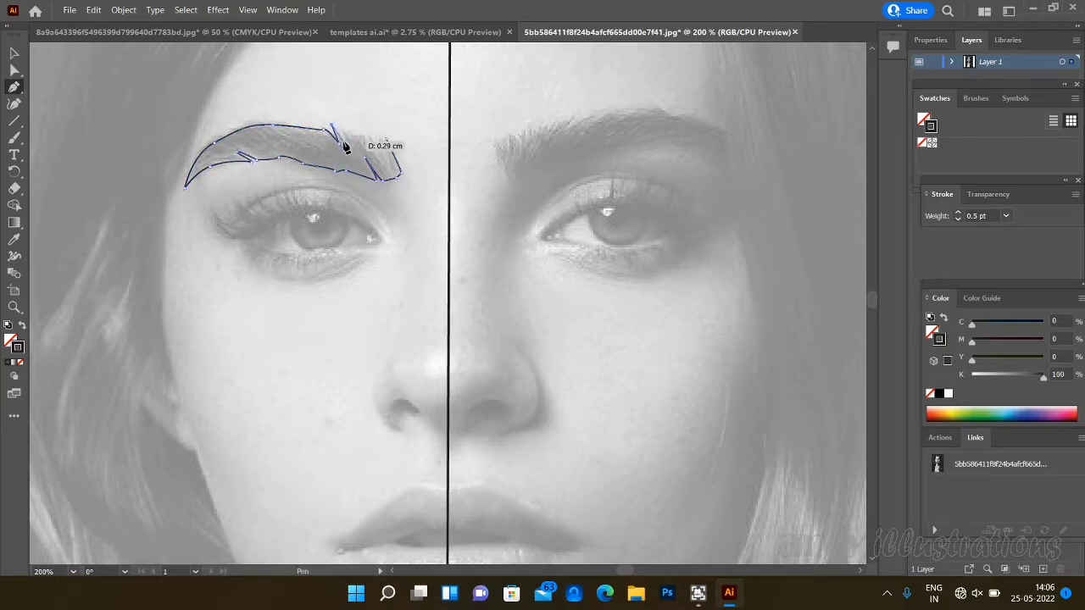
pyautogui.click(349, 150)
pyautogui.click(342, 128)
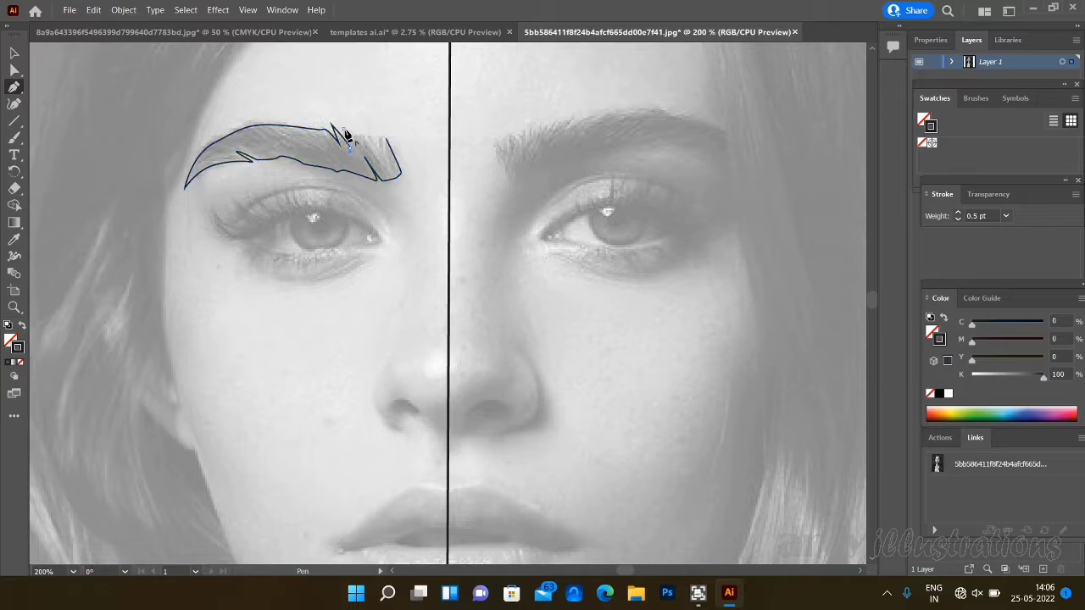
pyautogui.click(363, 136)
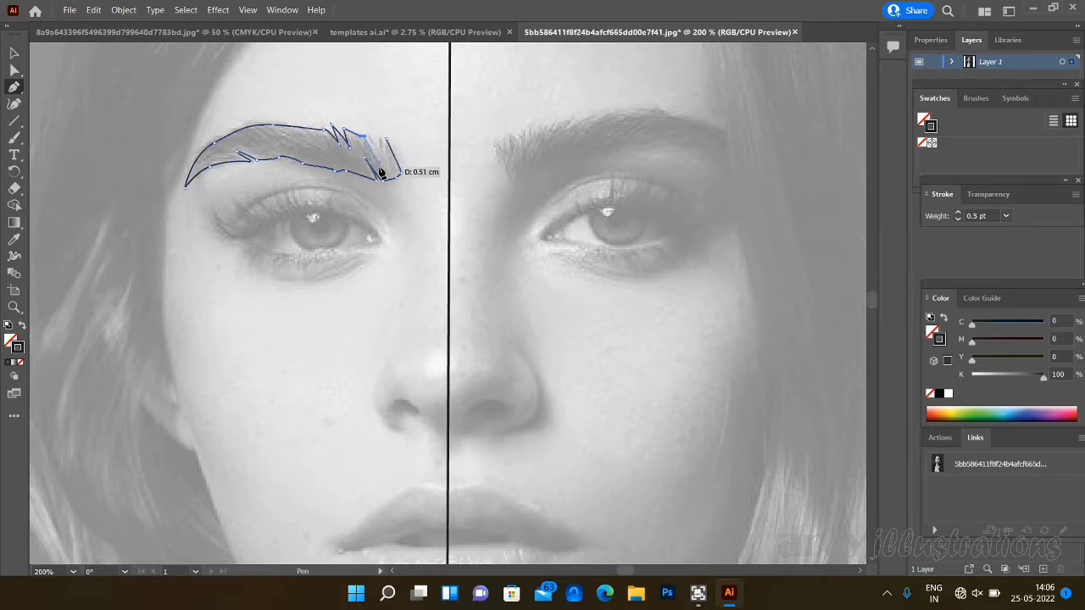
pyautogui.click(377, 176)
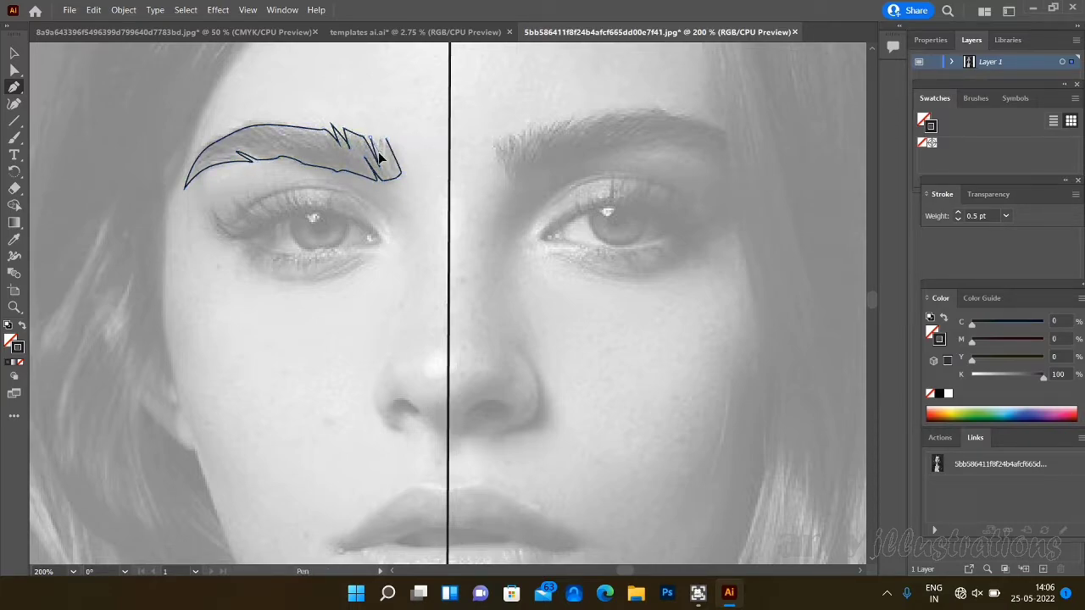
pyautogui.click(381, 140)
pyautogui.click(390, 157)
pyautogui.click(387, 138)
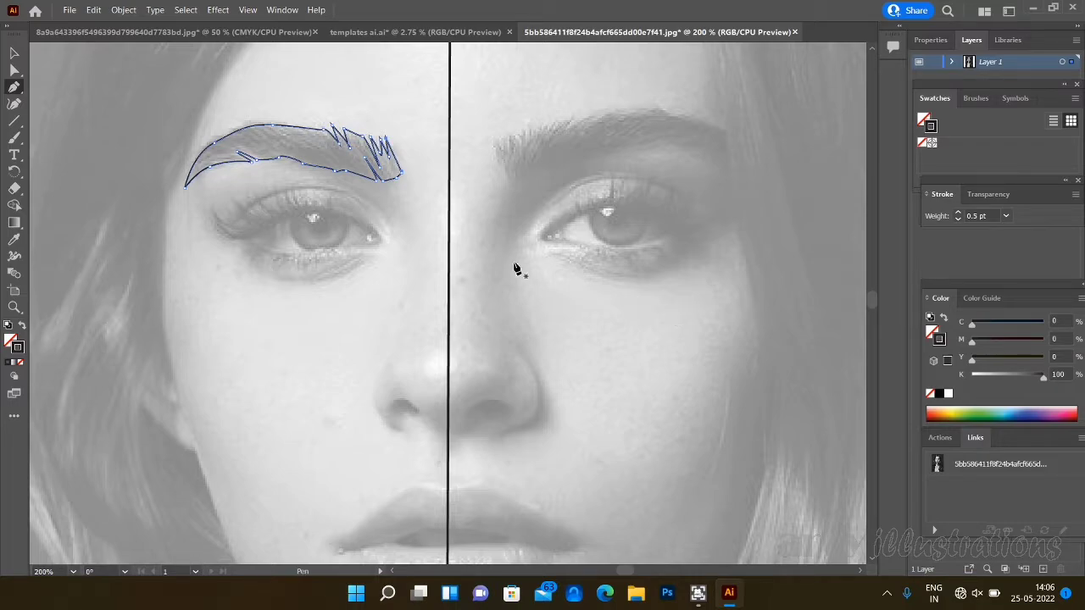
# - Trace the opening of the eye below the outlined eyebrow as a closed almond-shaped path
pyautogui.click(369, 237)
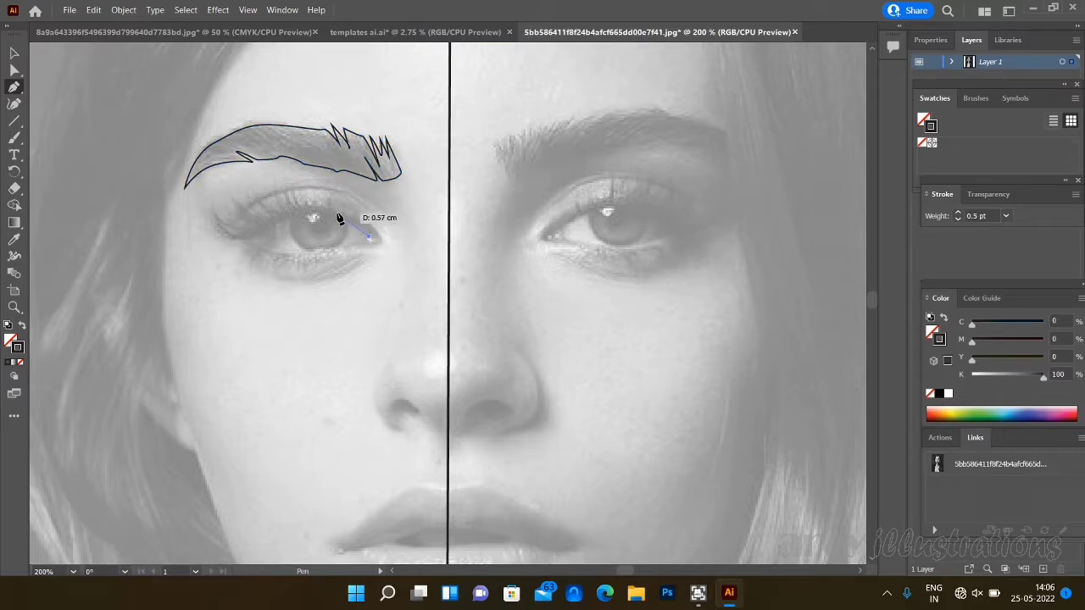
pyautogui.moveTo(314, 213); pyautogui.dragTo(284, 258)
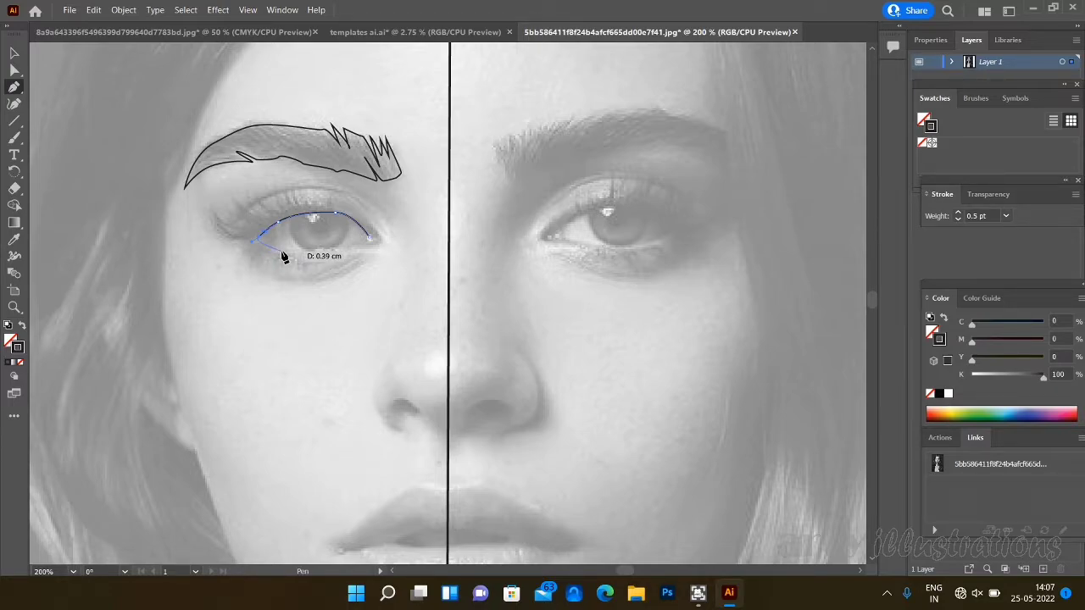
pyautogui.moveTo(284, 258); pyautogui.dragTo(280, 257)
pyautogui.moveTo(369, 240)
pyautogui.mouseDown()
pyautogui.moveTo(329, 248)
pyautogui.moveTo(368, 242)
pyautogui.mouseUp()
# - Start an upper lash path at the eye's outer corner and draw the long curved outer lashes as pointed spikes
pyautogui.click(252, 241)
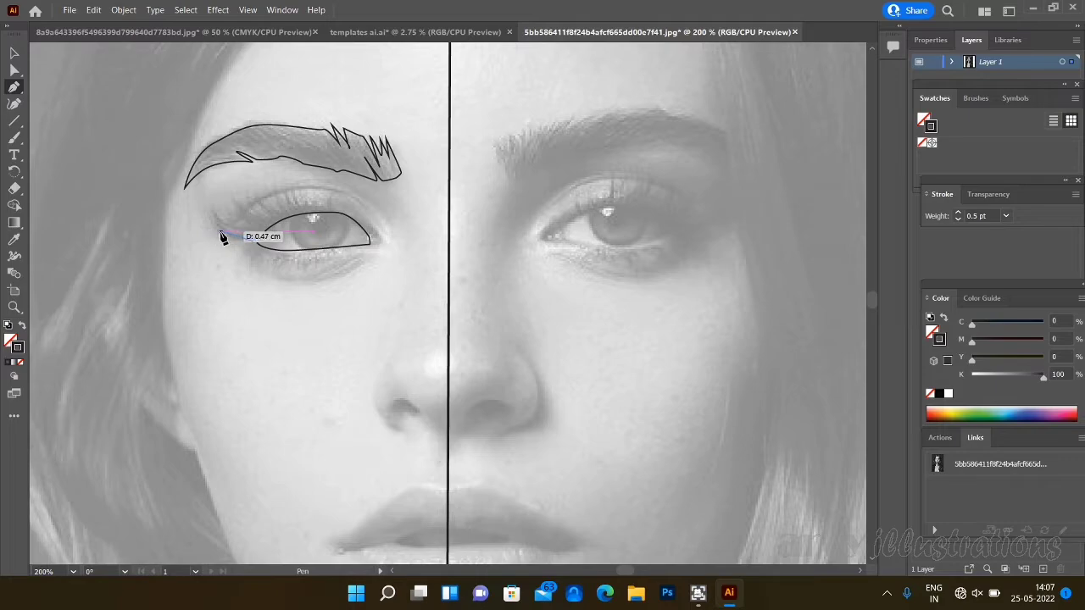
pyautogui.moveTo(221, 231); pyautogui.dragTo(231, 204)
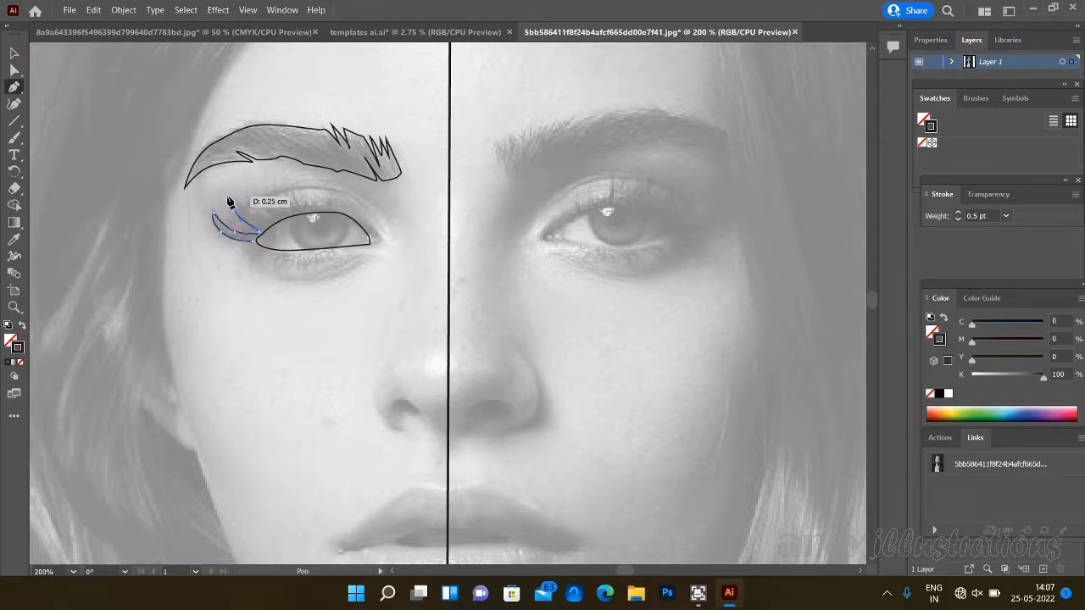
pyautogui.click(227, 197)
pyautogui.moveTo(258, 220); pyautogui.dragTo(250, 187)
pyautogui.click(272, 220)
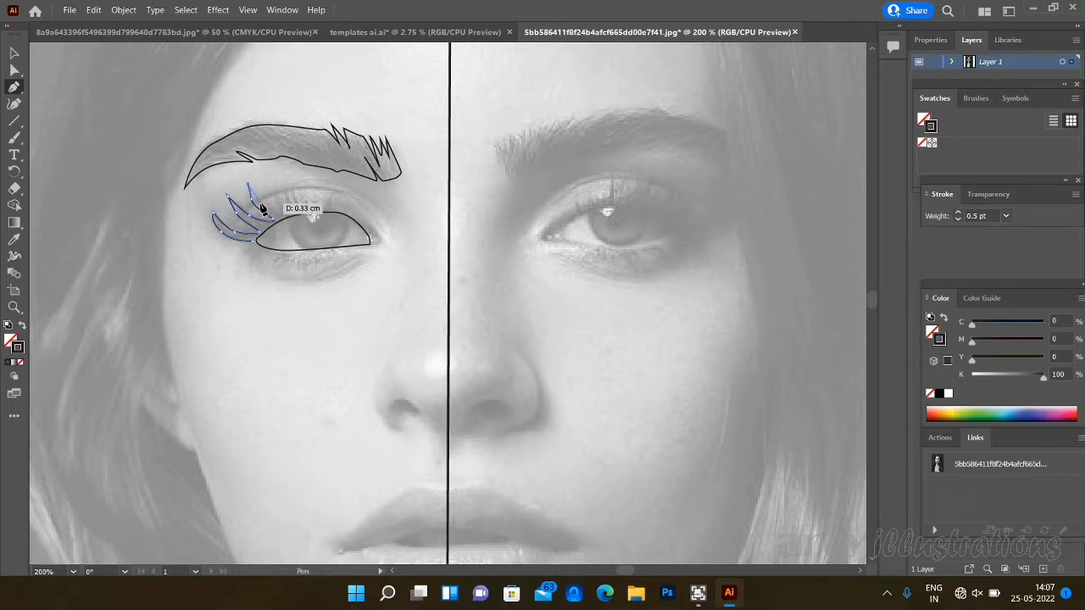
pyautogui.moveTo(264, 206); pyautogui.dragTo(268, 214)
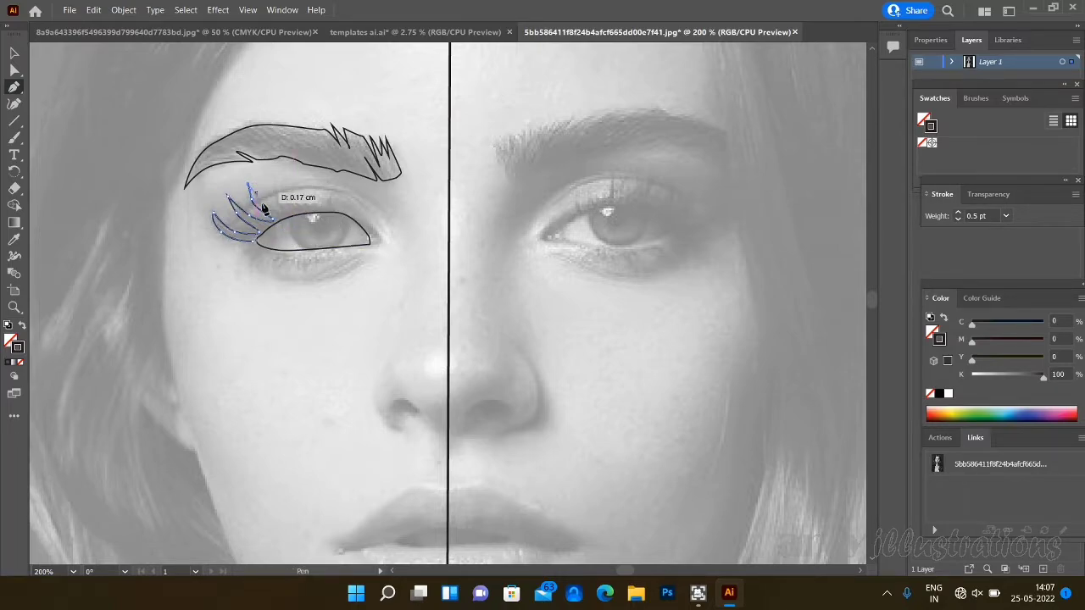
pyautogui.click(273, 212)
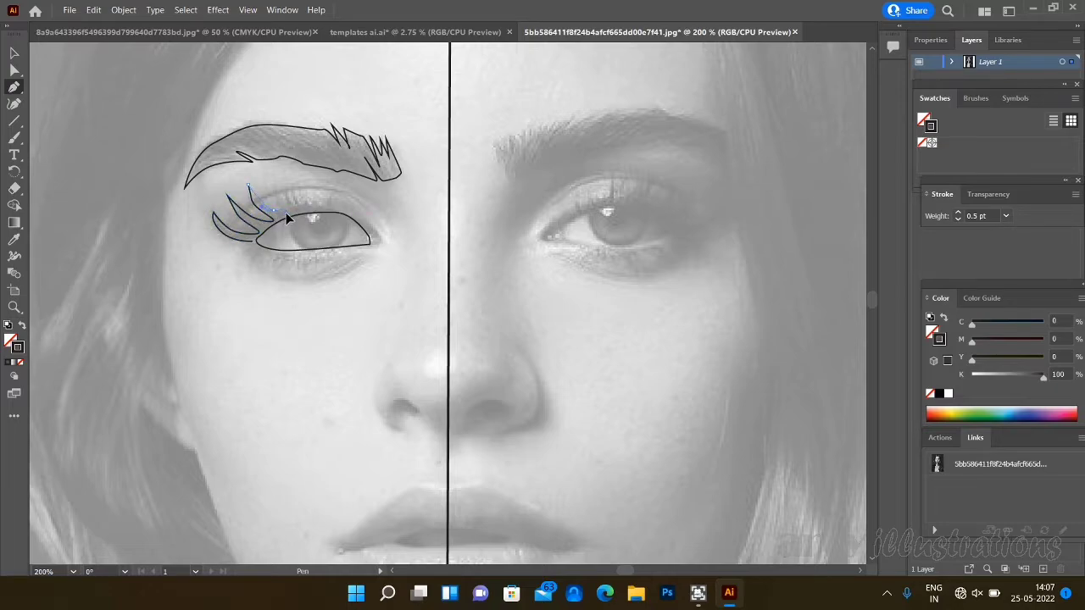
# - Continue the lash path along the upper lid, adding shorter lash spikes above the middle of the eye
pyautogui.moveTo(287, 213)
pyautogui.mouseDown()
pyautogui.moveTo(272, 188)
pyautogui.moveTo(295, 217)
pyautogui.moveTo(285, 188)
pyautogui.moveTo(304, 215)
pyautogui.moveTo(328, 193)
pyautogui.moveTo(338, 210)
pyautogui.mouseUp()
pyautogui.click(283, 213)
pyautogui.click(293, 193)
pyautogui.click(323, 208)
pyautogui.click(330, 192)
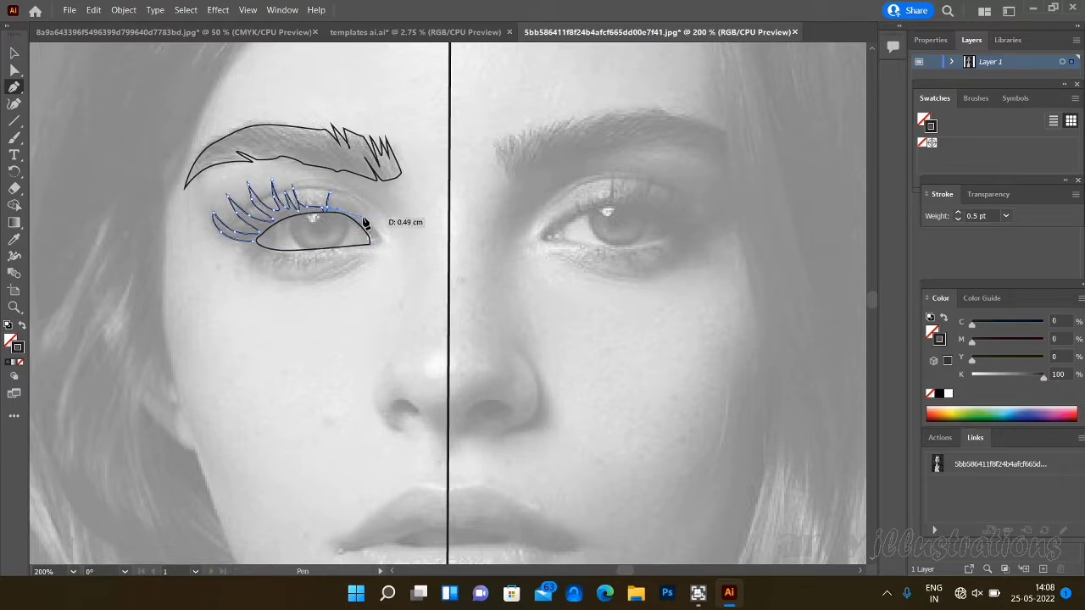
# - Carry the lash path down to the eye's inner corner and back along the upper lid to its start at the outer corner
pyautogui.moveTo(362, 219); pyautogui.dragTo(372, 225)
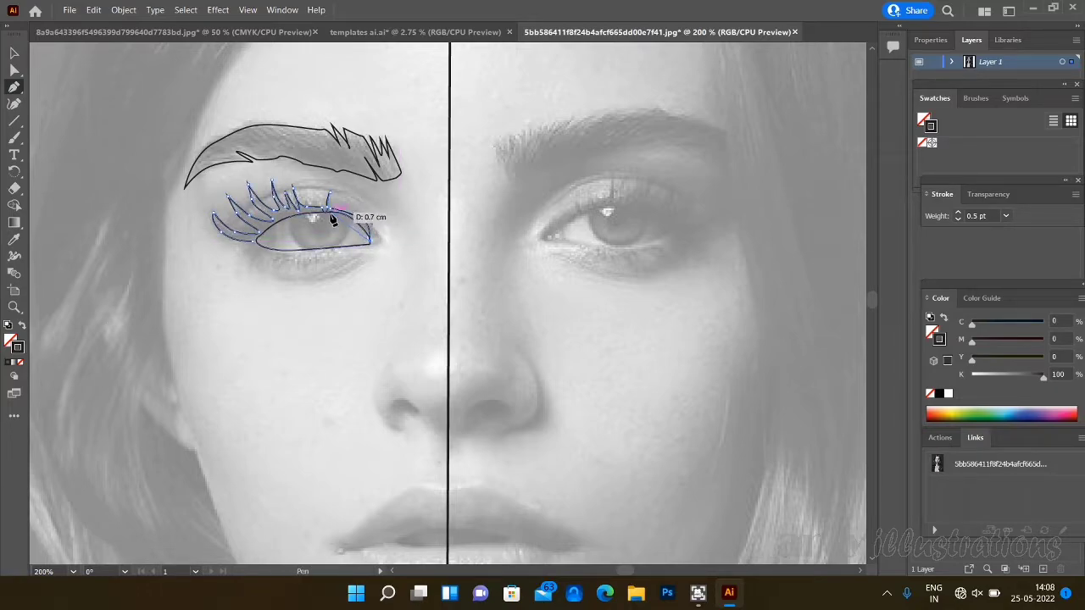
pyautogui.click(325, 212)
pyautogui.moveTo(297, 218); pyautogui.dragTo(301, 212)
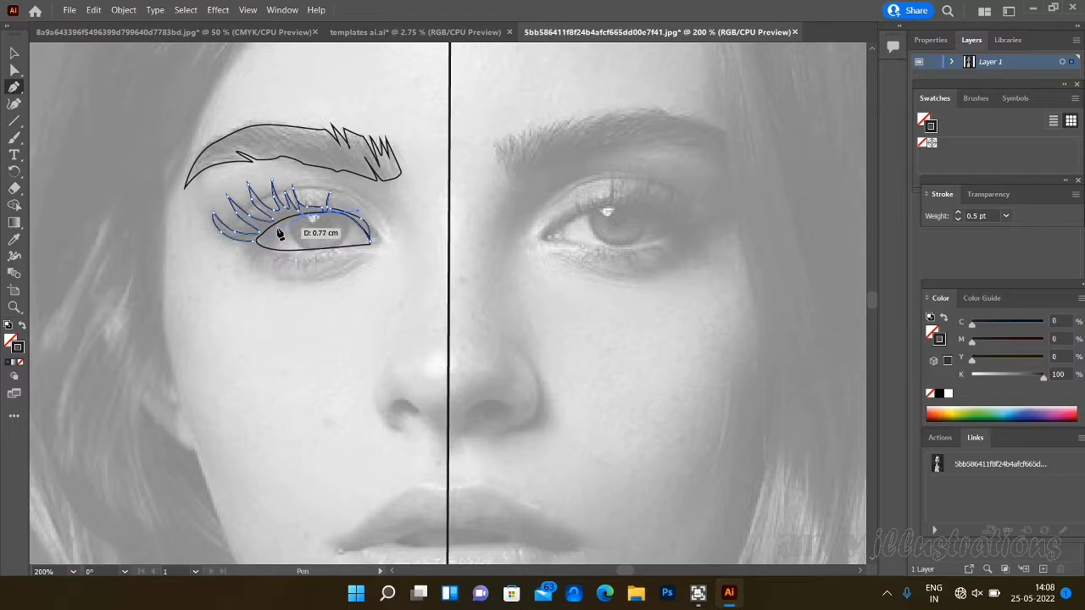
pyautogui.click(268, 238)
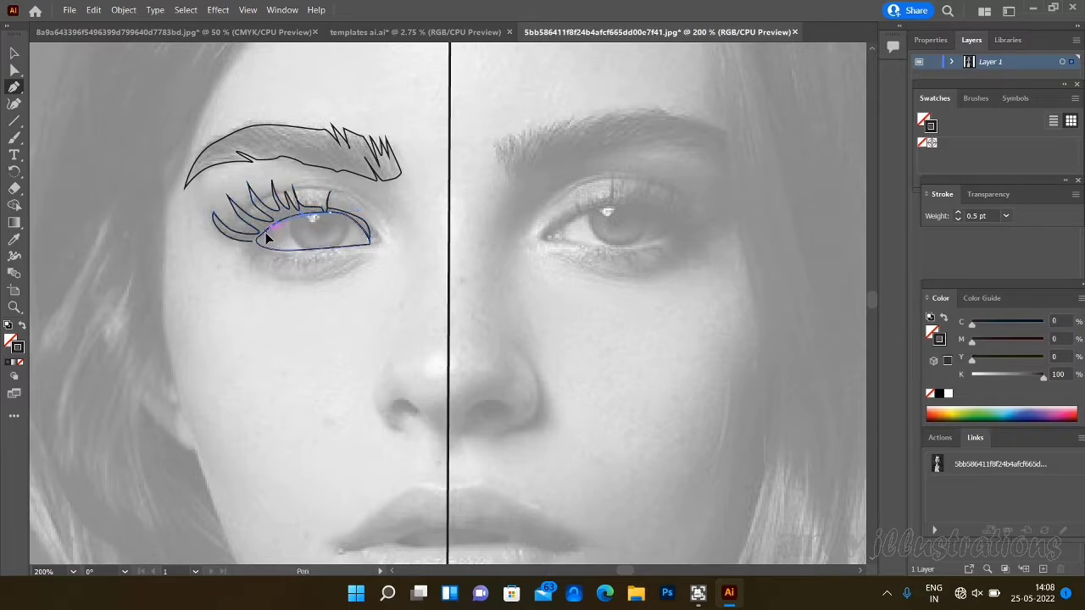
pyautogui.click(257, 241)
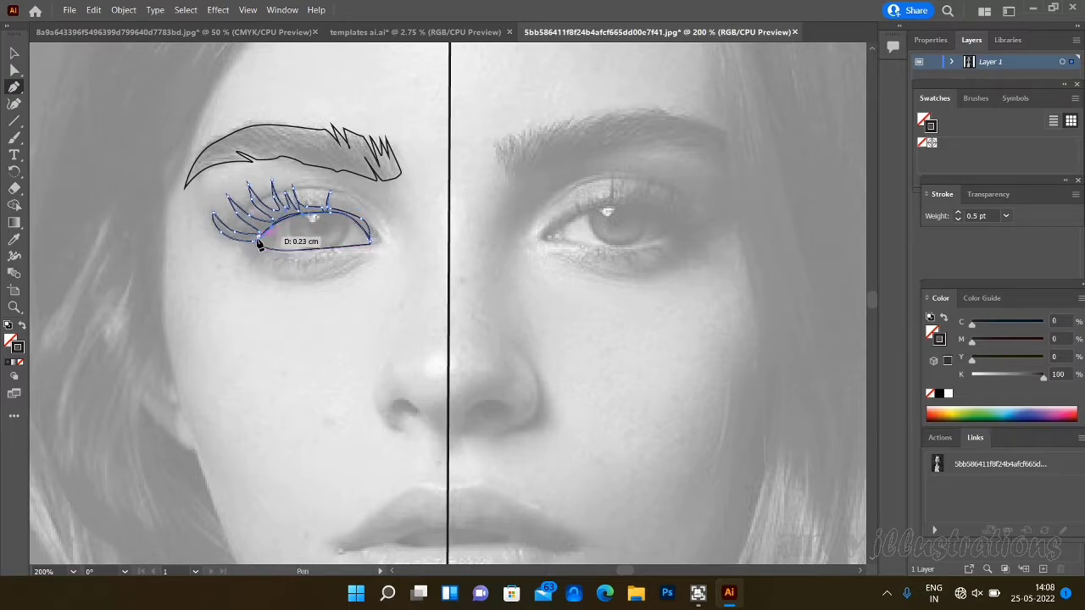
# - Close the lash path and trace the lower lid as an open curve just beneath the eye opening, from outer to inner corner
pyautogui.click(256, 241)
pyautogui.click(256, 245)
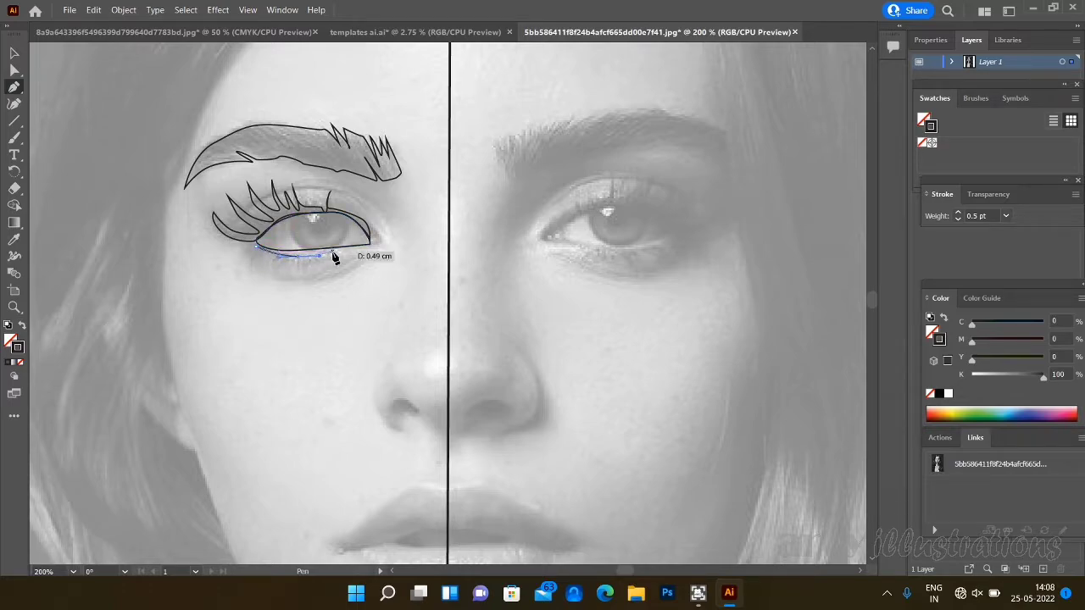
pyautogui.click(370, 254)
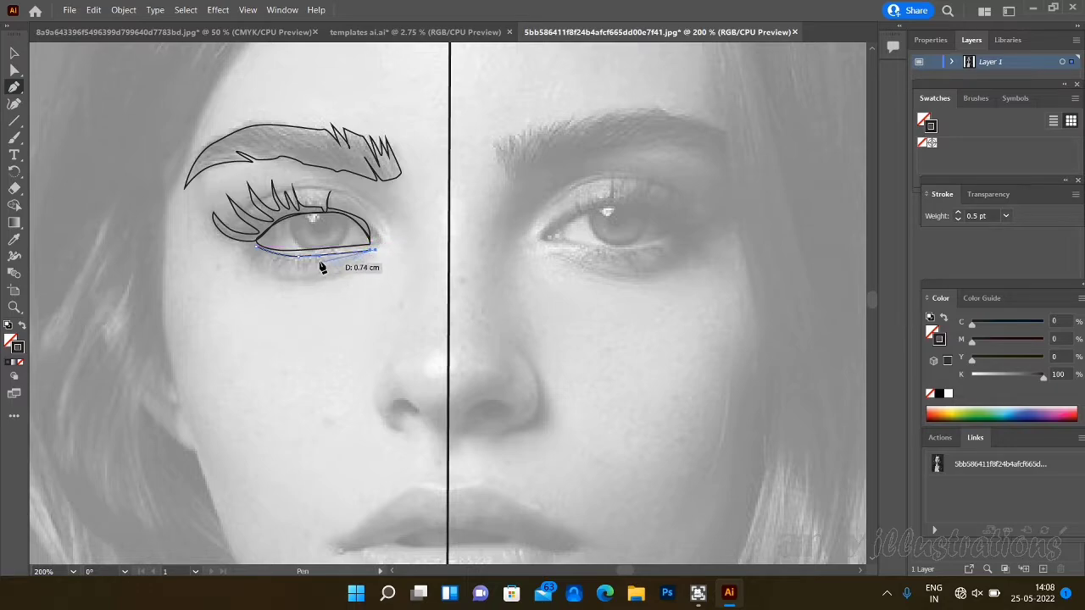
pyautogui.click(13, 53)
pyautogui.click(15, 88)
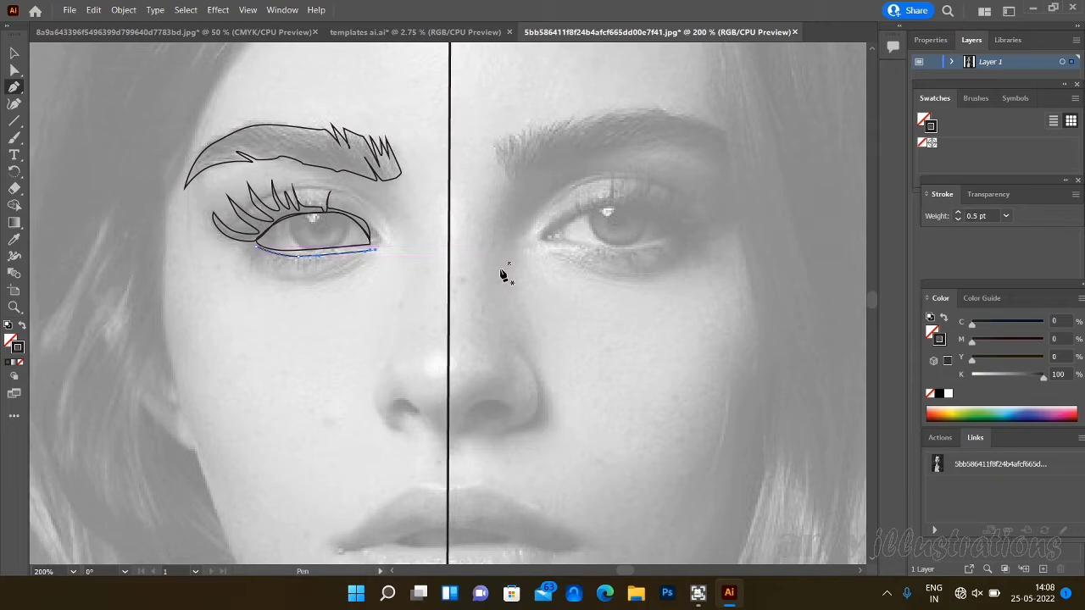
# - Draw a long curved crease under the eye, starting below the inner corner, and set its stroke weight to 0.25 pt
pyautogui.click(364, 266)
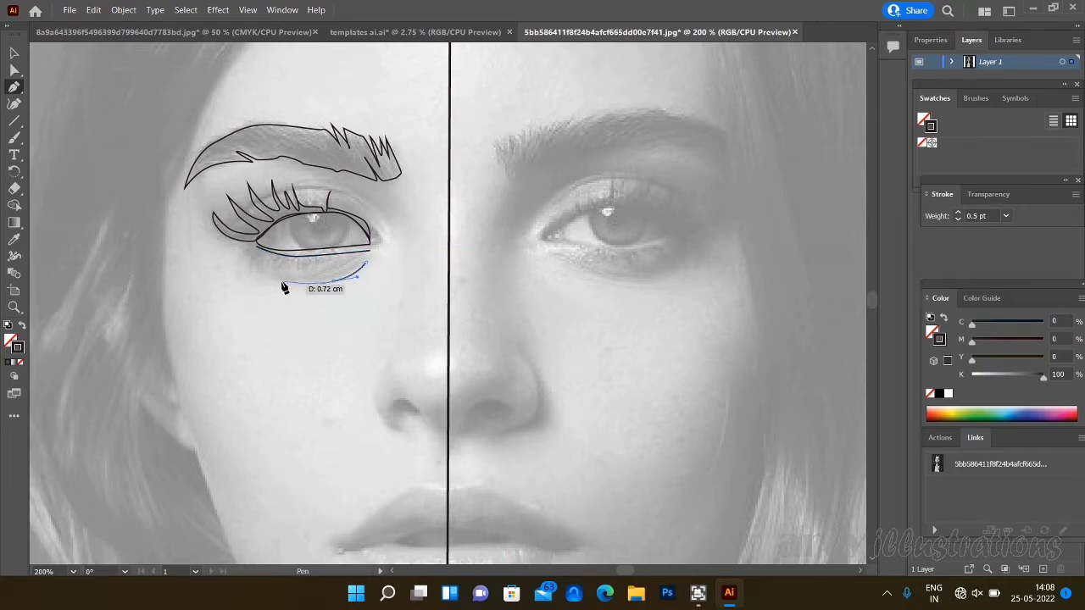
pyautogui.moveTo(284, 288); pyautogui.dragTo(276, 282)
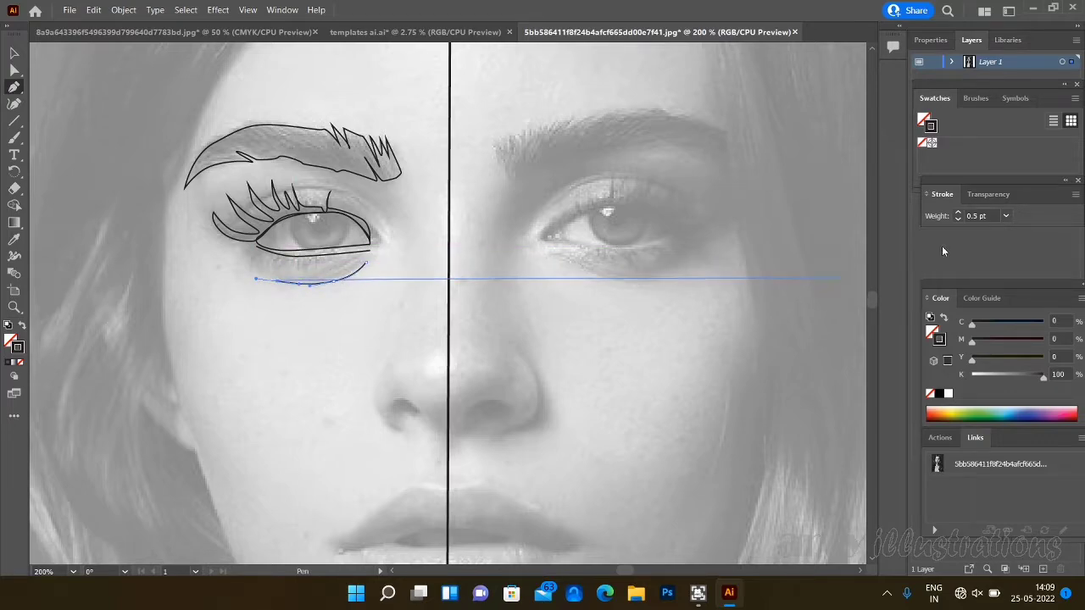
pyautogui.click(1006, 216)
pyautogui.click(1021, 228)
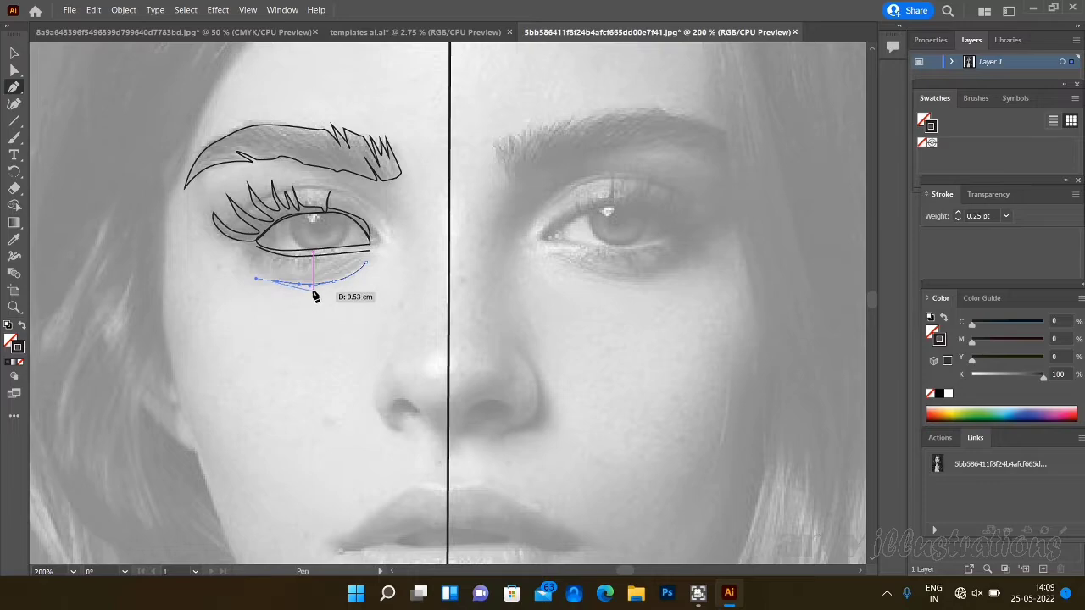
# - Add two shorter curved crease lines above the long crease, below the inner half of the eye
pyautogui.click(366, 265)
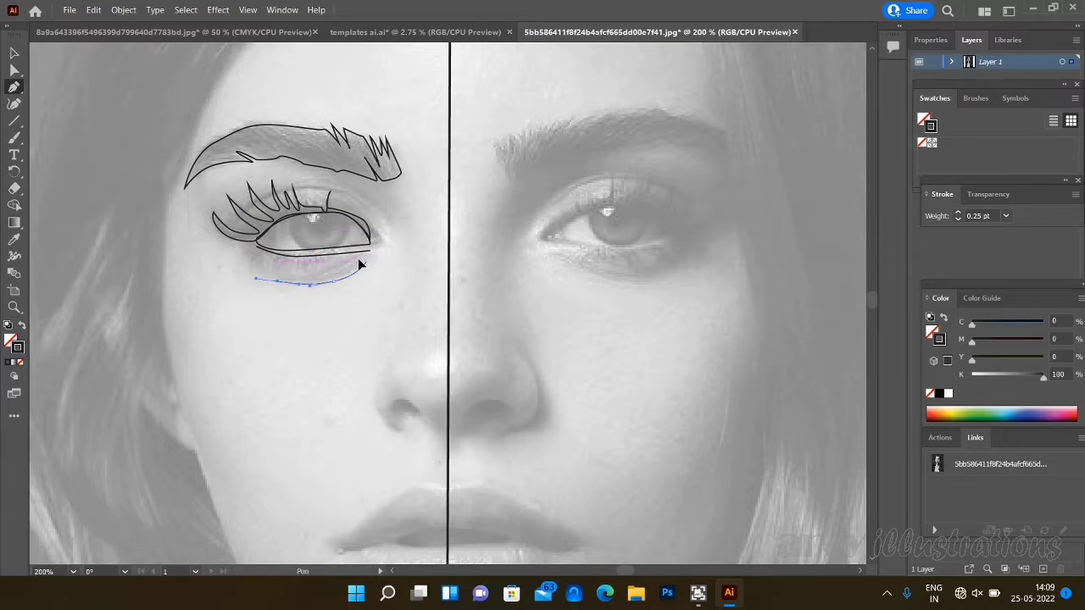
pyautogui.moveTo(359, 266); pyautogui.dragTo(303, 285)
pyautogui.press('Escape')
pyautogui.click(345, 263)
pyautogui.click(278, 280)
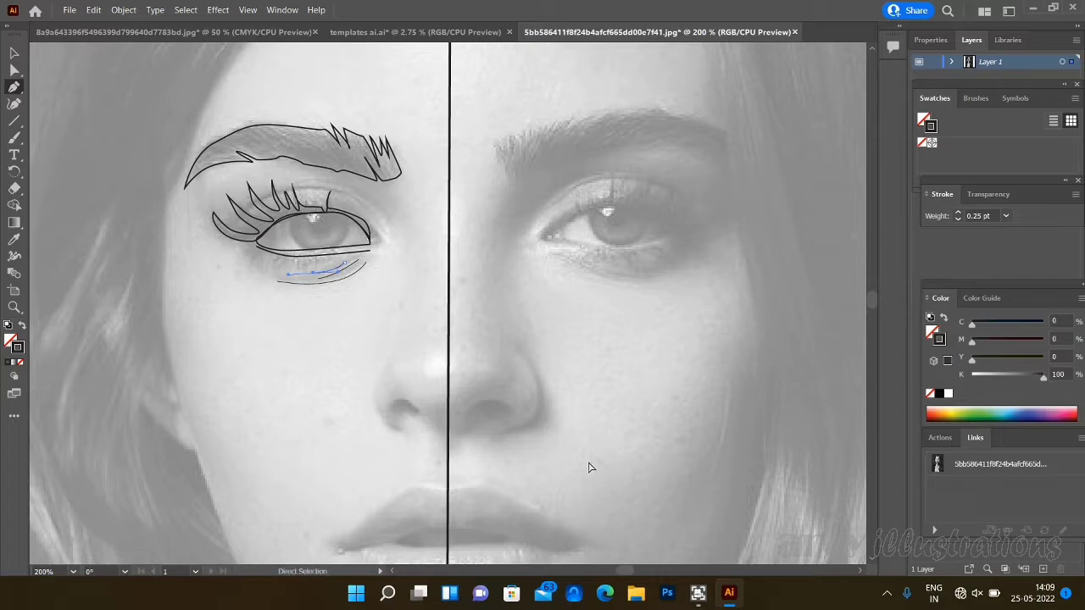
# - Try a black fill on the shortest crease line under the eye and clear it
pyautogui.hotkey('ctrl', '=')
pyautogui.hotkey('ctrl', '=')
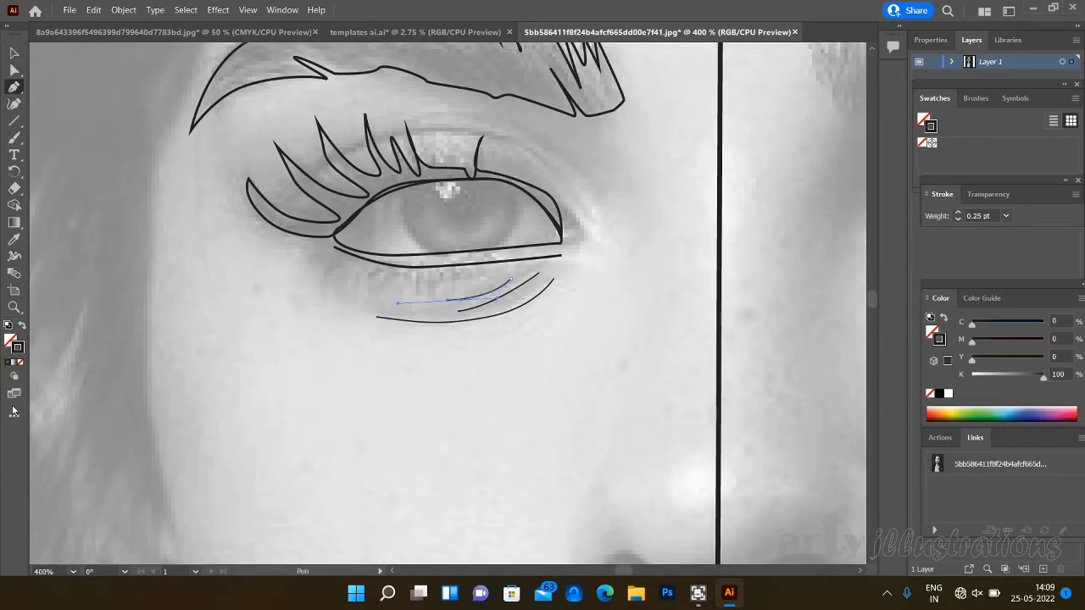
pyautogui.click(9, 342)
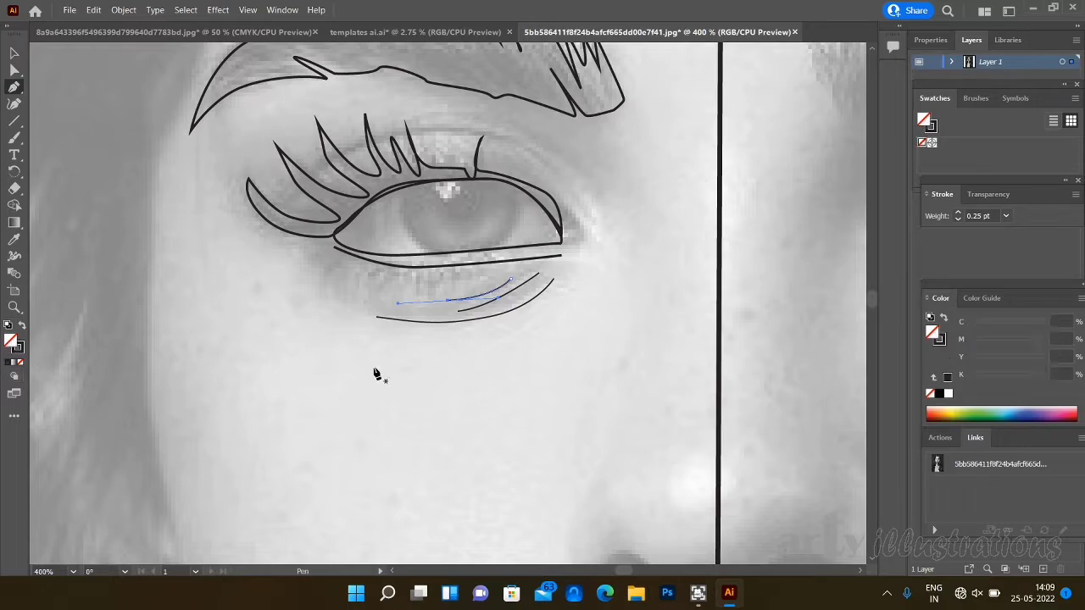
pyautogui.click(948, 377)
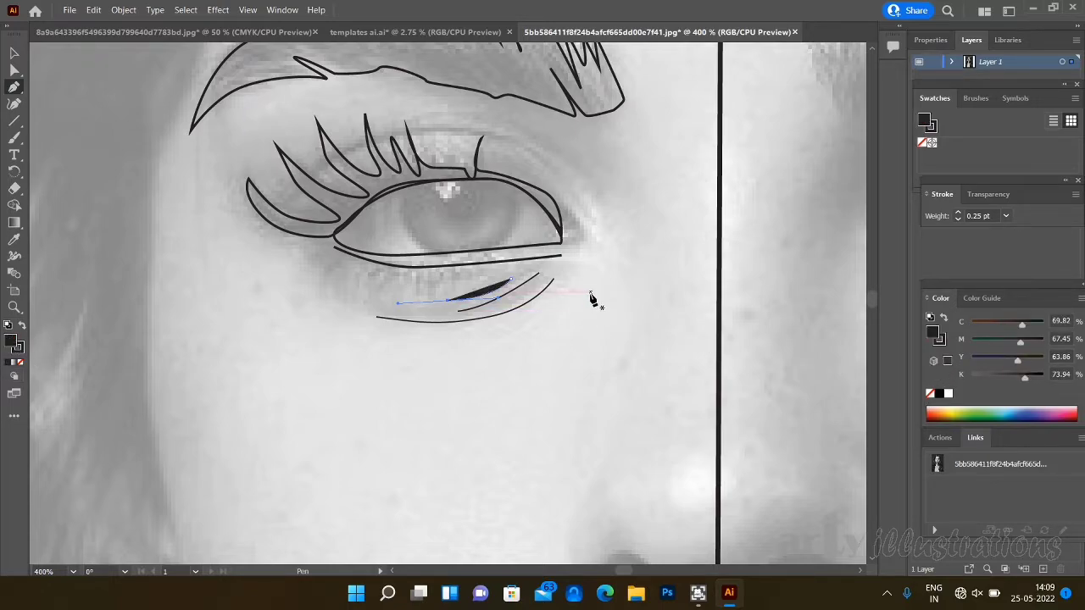
pyautogui.press('/')
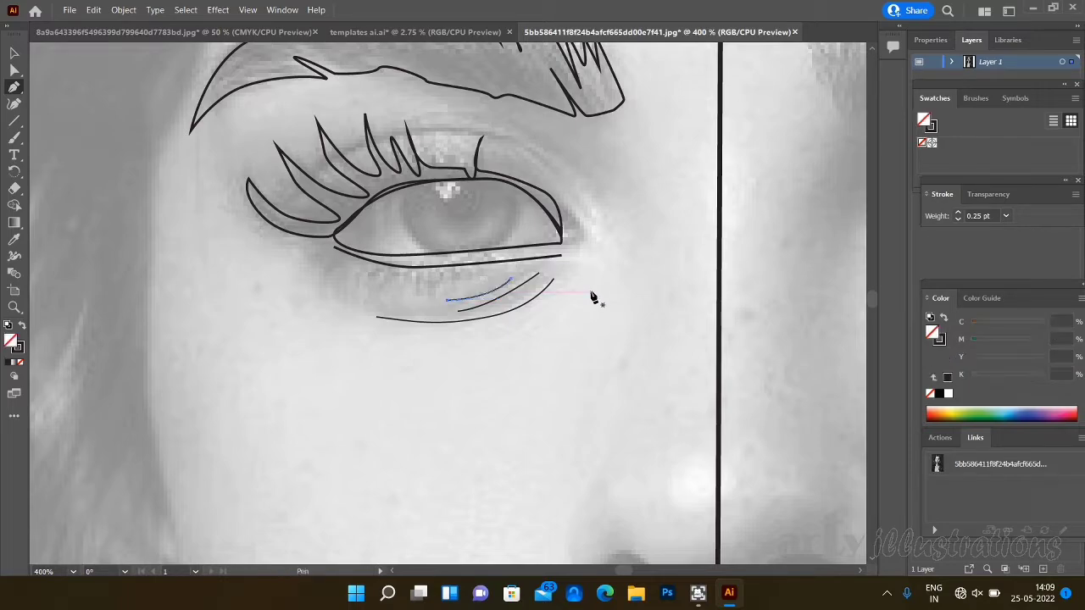
# - Draw the first short curved lower lash below the eye's outer corner, with a black fill and no stroke
pyautogui.click(343, 255)
pyautogui.moveTo(329, 273); pyautogui.dragTo(326, 287)
pyautogui.click(328, 296)
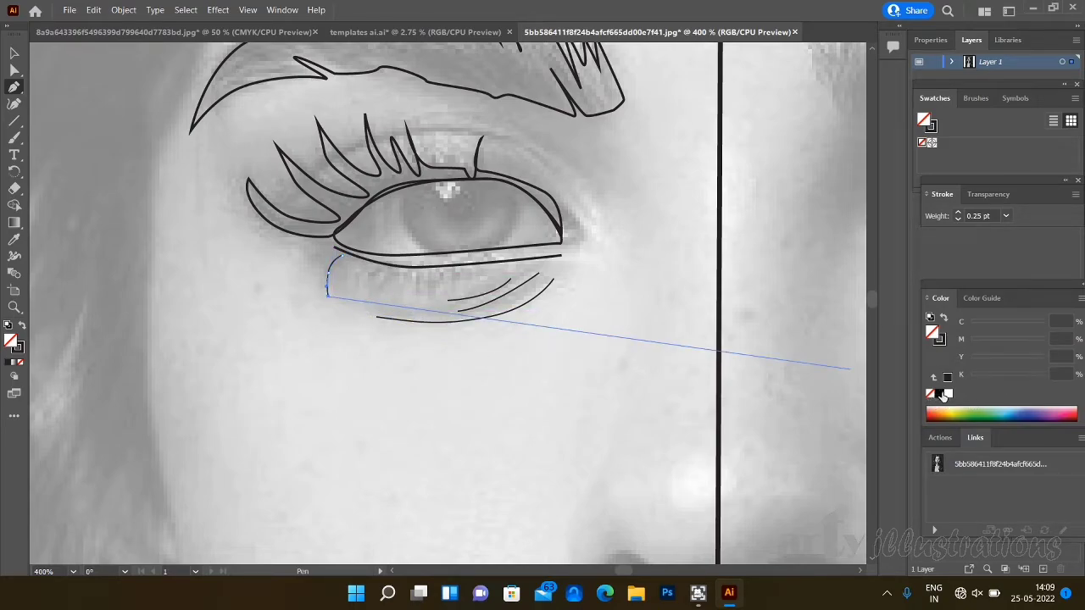
pyautogui.click(944, 394)
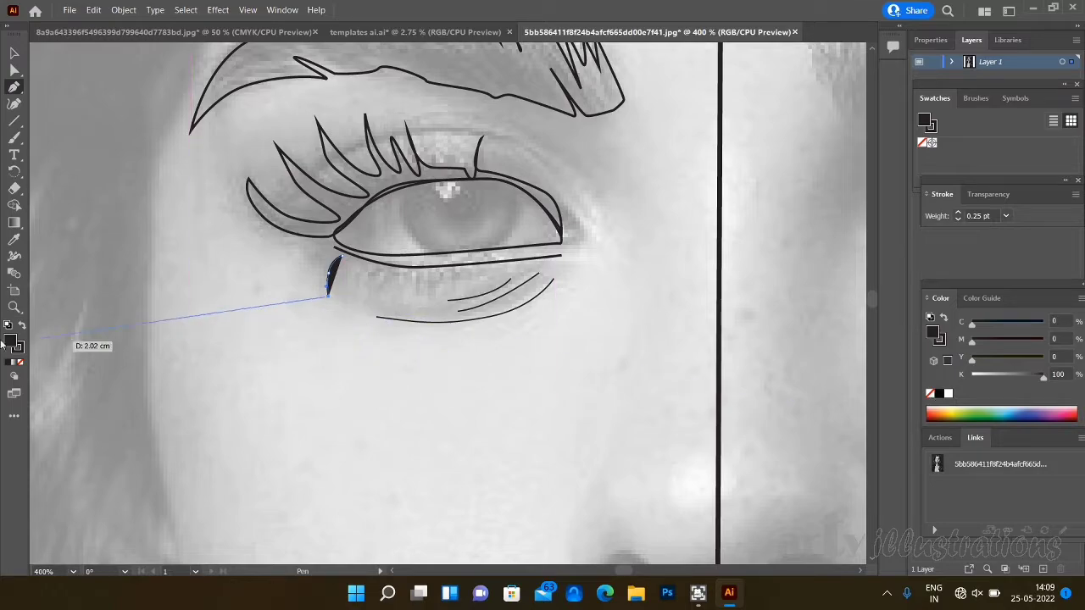
pyautogui.click(21, 363)
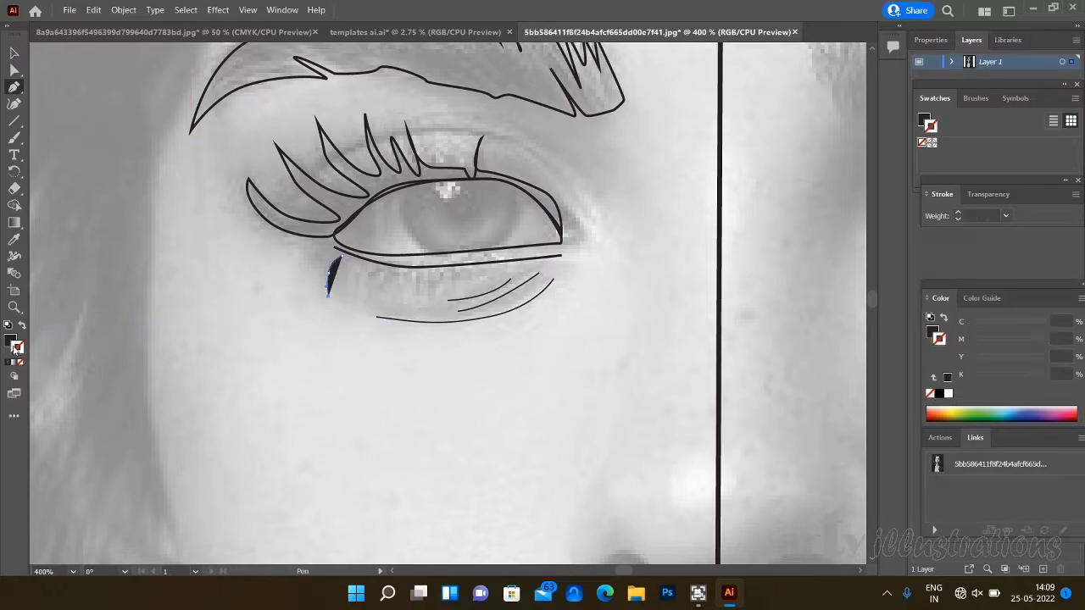
pyautogui.click(10, 341)
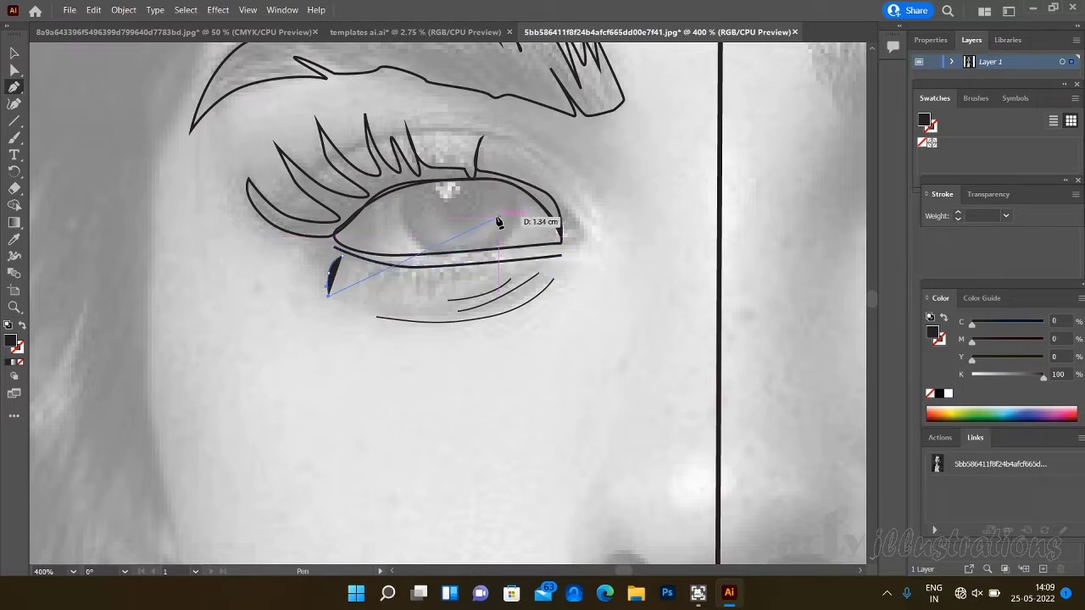
pyautogui.press('Escape')
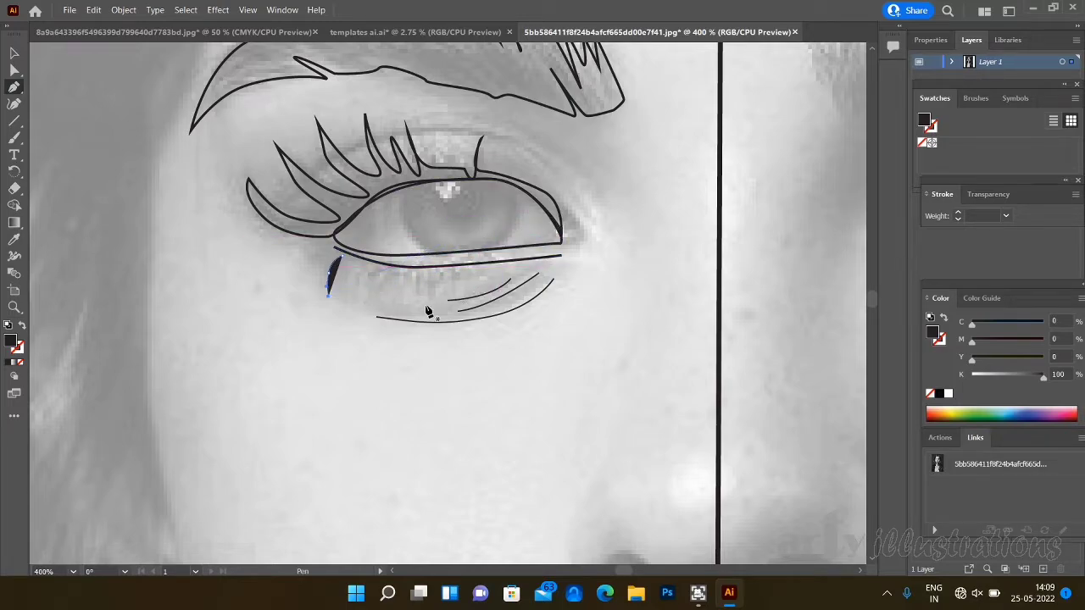
# - Try to draw a second black-filled lower lash beside the first one, and undo its curved segments
pyautogui.click(363, 267)
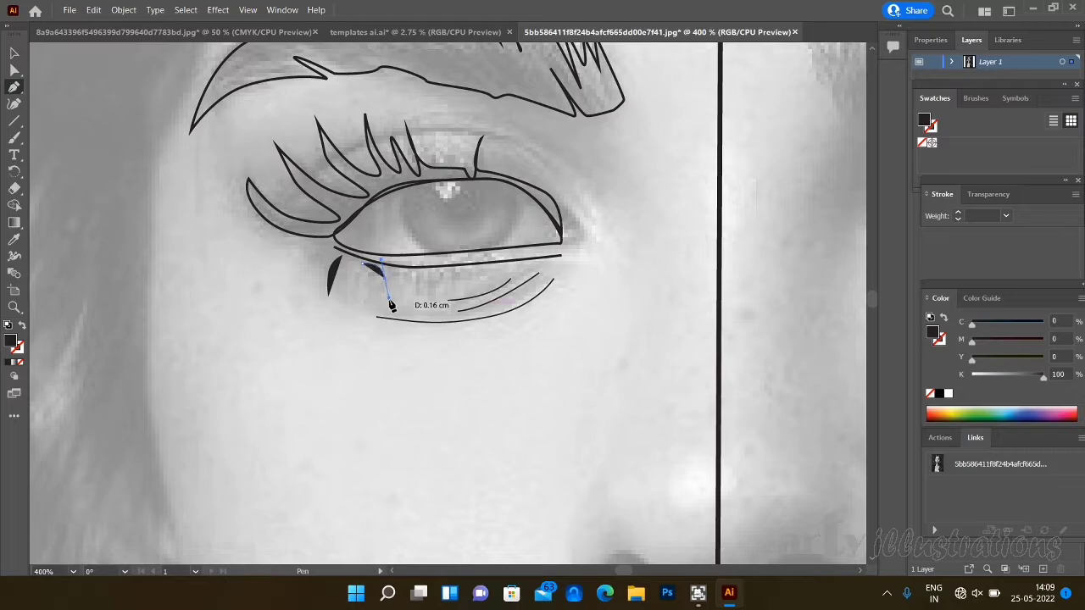
pyautogui.click(386, 306)
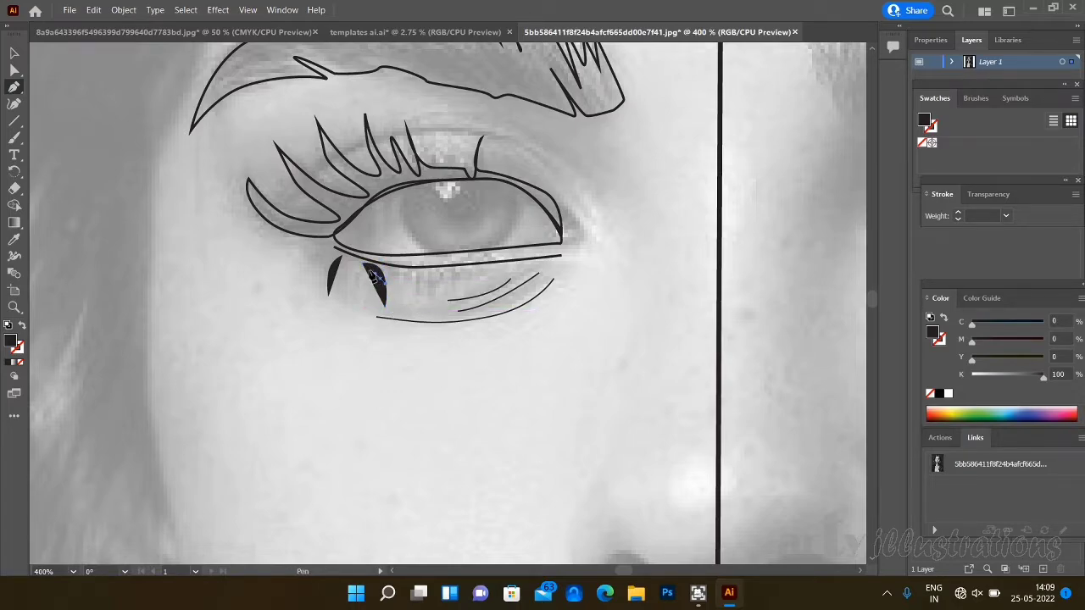
pyautogui.click(373, 277)
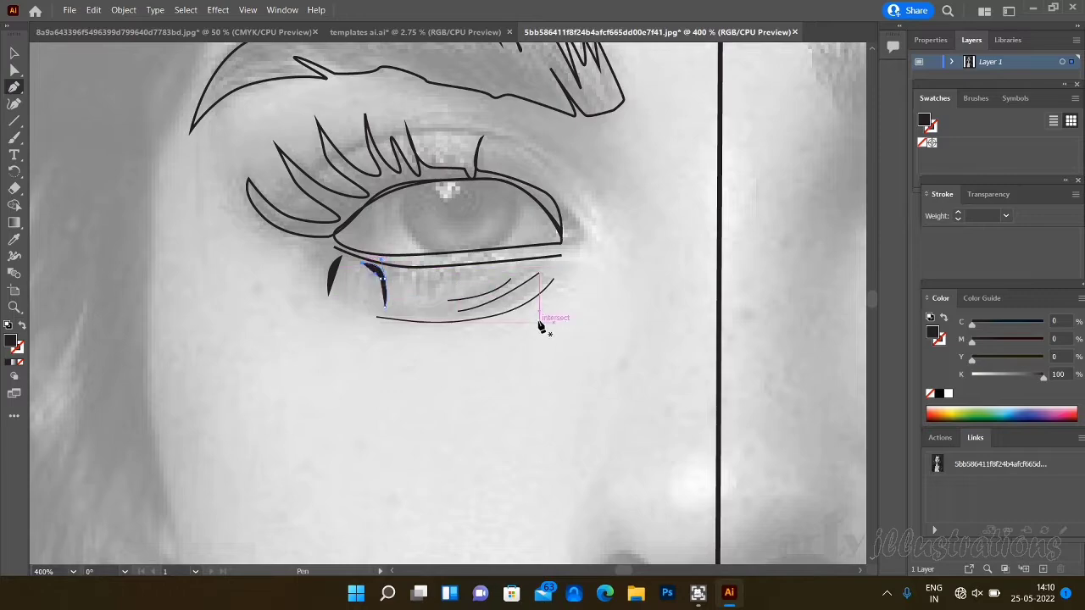
pyautogui.hotkey('ctrl', 'z')
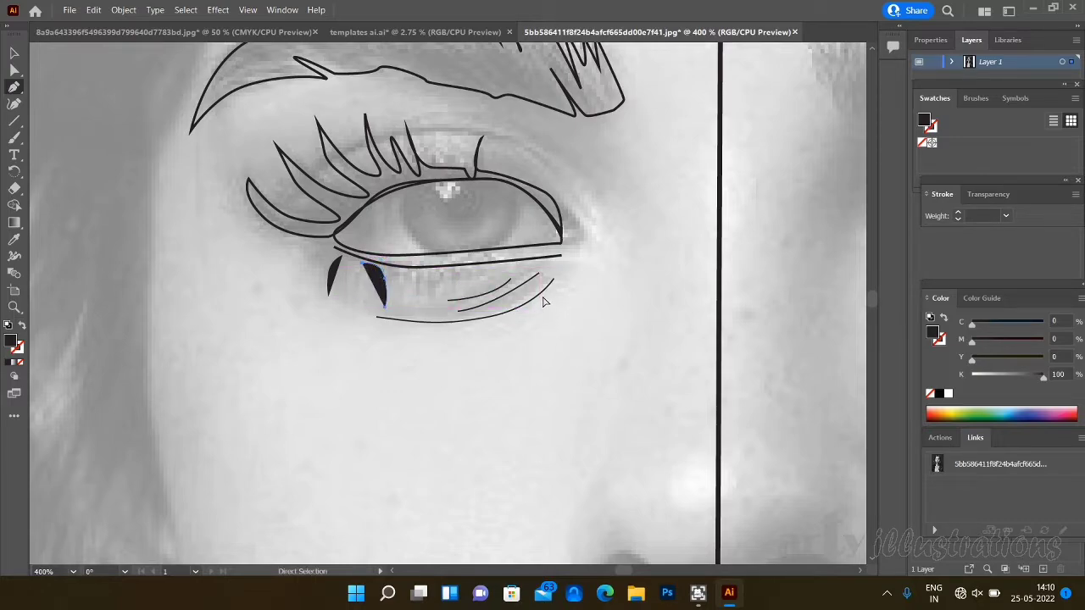
pyautogui.hotkey('ctrl', 'z')
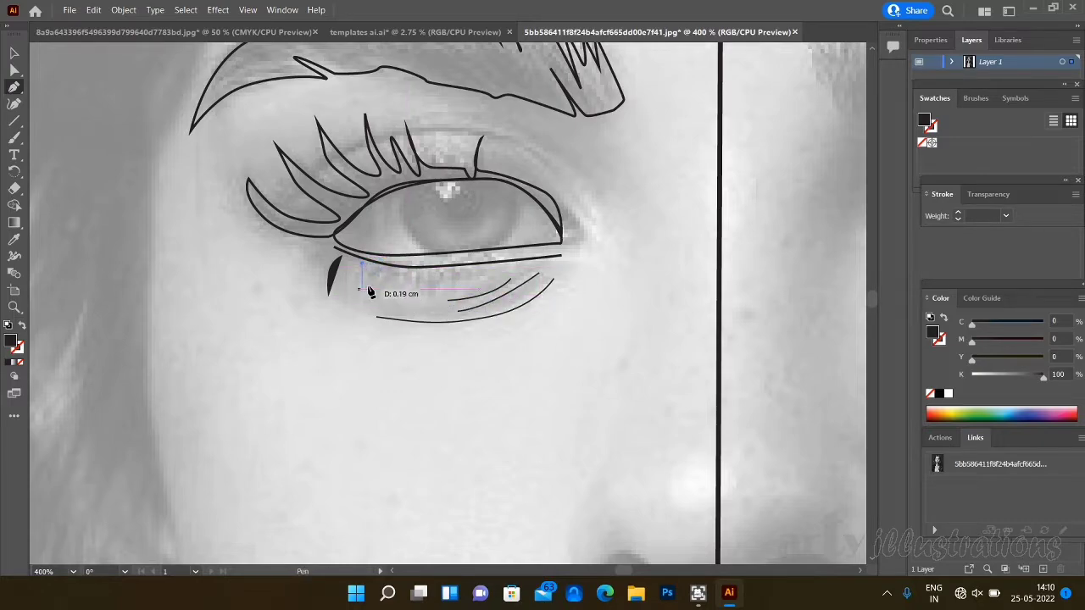
# - Outline the second lower lash as a narrow closed curve with no fill and a 0.25 pt black stroke
pyautogui.click(15, 364)
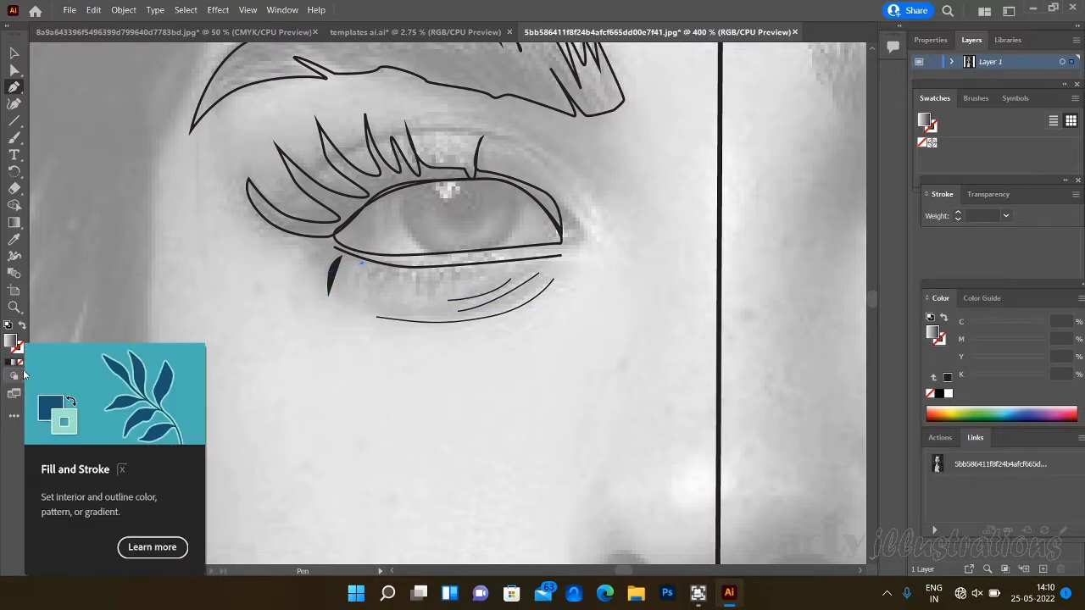
pyautogui.click(22, 363)
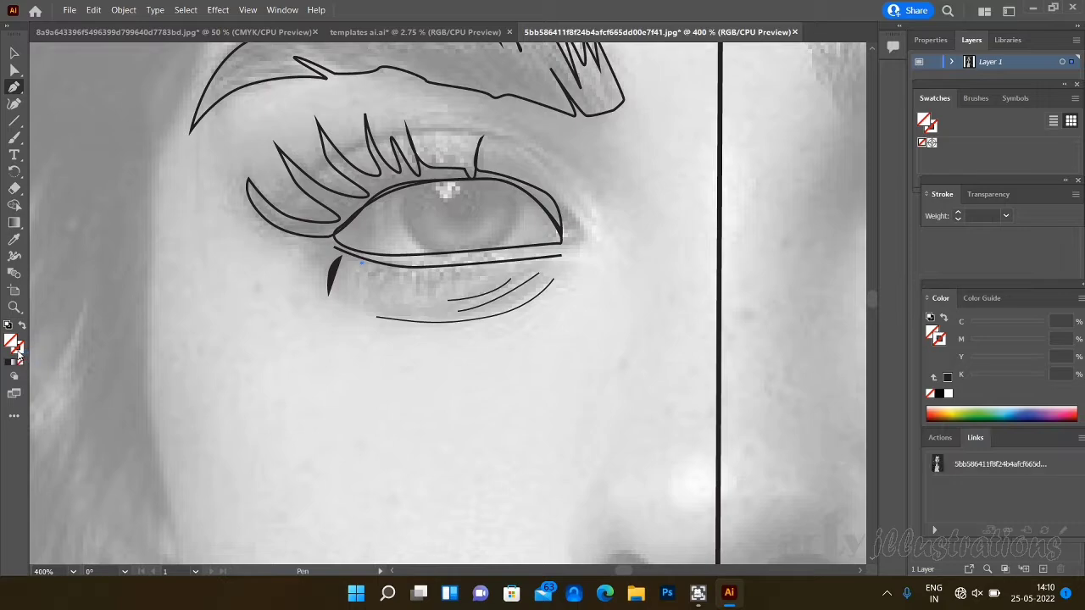
pyautogui.press('x')
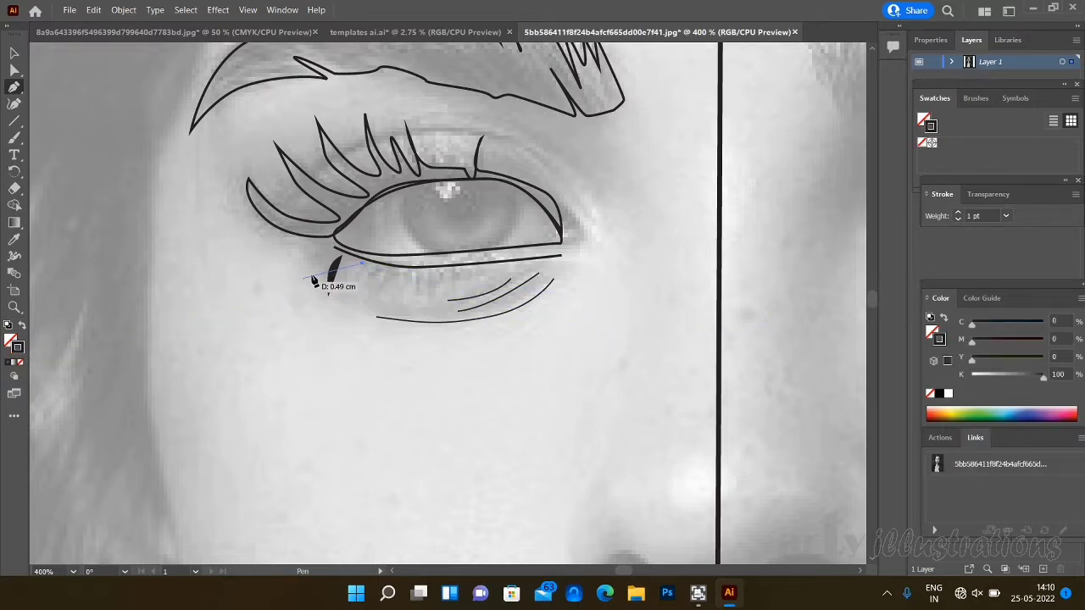
pyautogui.moveTo(375, 281); pyautogui.dragTo(381, 295)
pyautogui.click(377, 302)
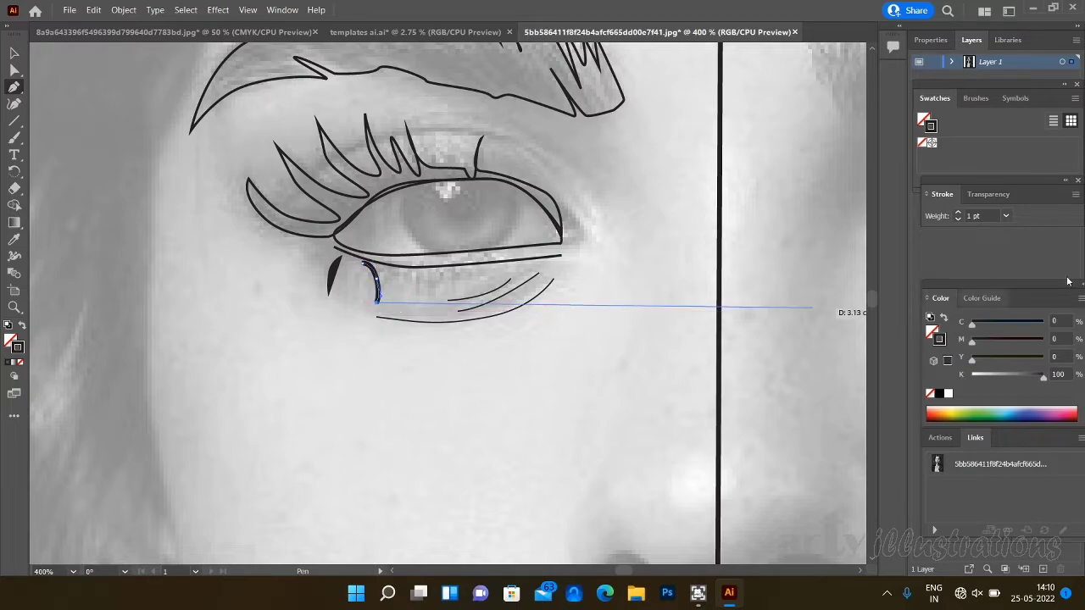
pyautogui.click(1009, 217)
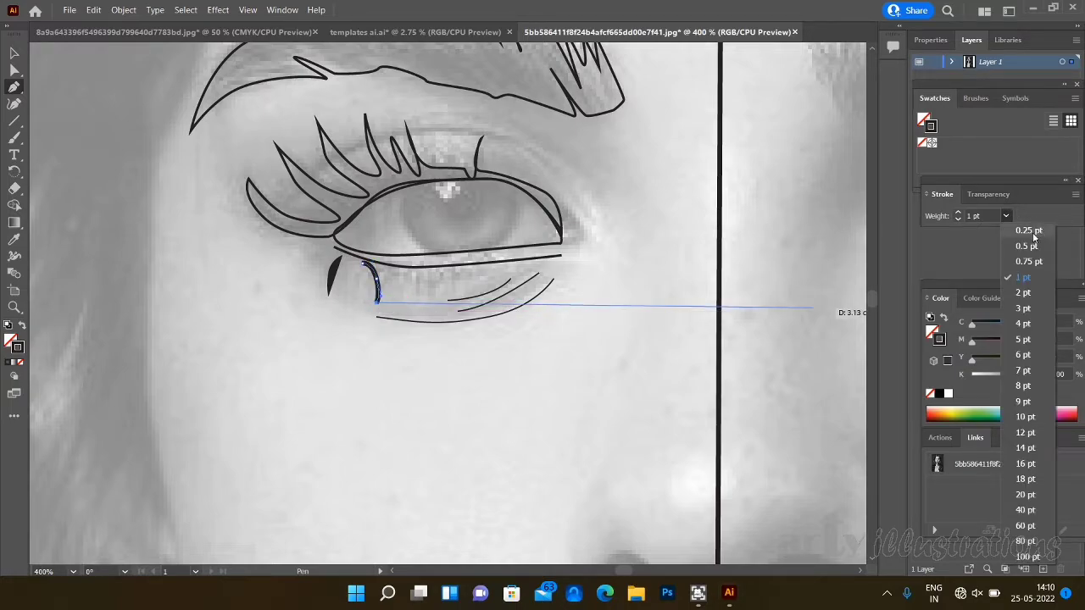
pyautogui.click(1032, 232)
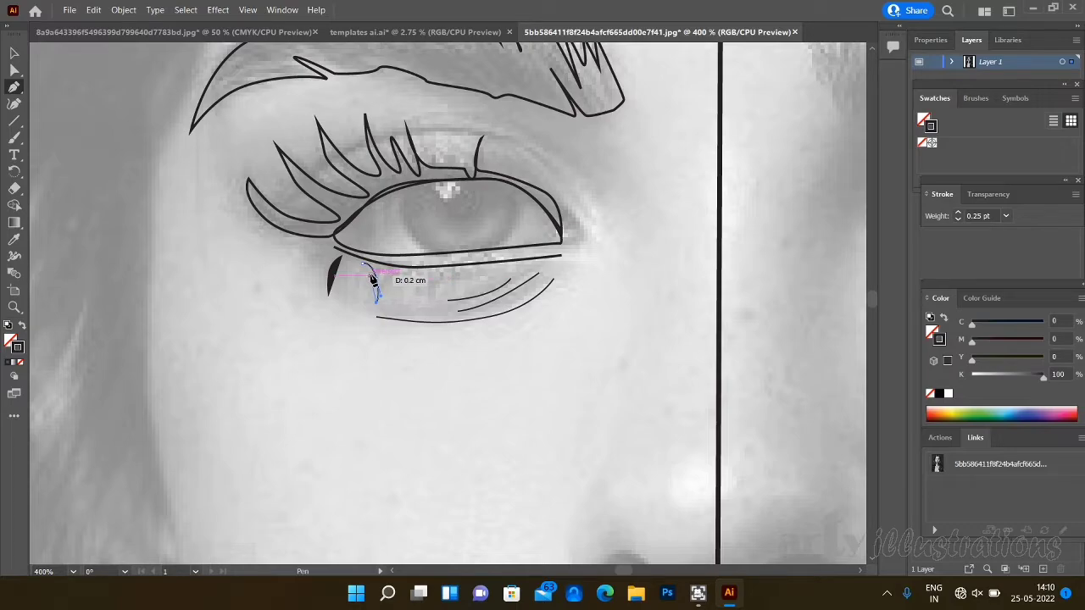
pyautogui.click(363, 274)
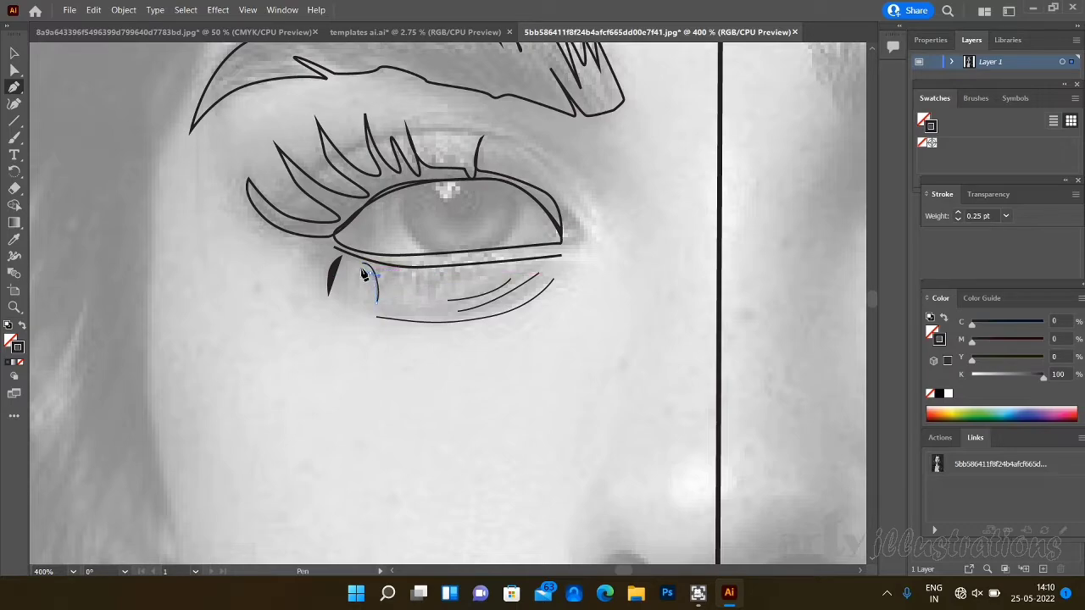
pyautogui.click(362, 270)
pyautogui.click(365, 265)
# - Outline two more narrow lower lashes toward the nose, one below the iris and one between it and the second lash
pyautogui.click(413, 275)
pyautogui.moveTo(426, 282); pyautogui.dragTo(428, 308)
pyautogui.click(416, 278)
pyautogui.click(413, 274)
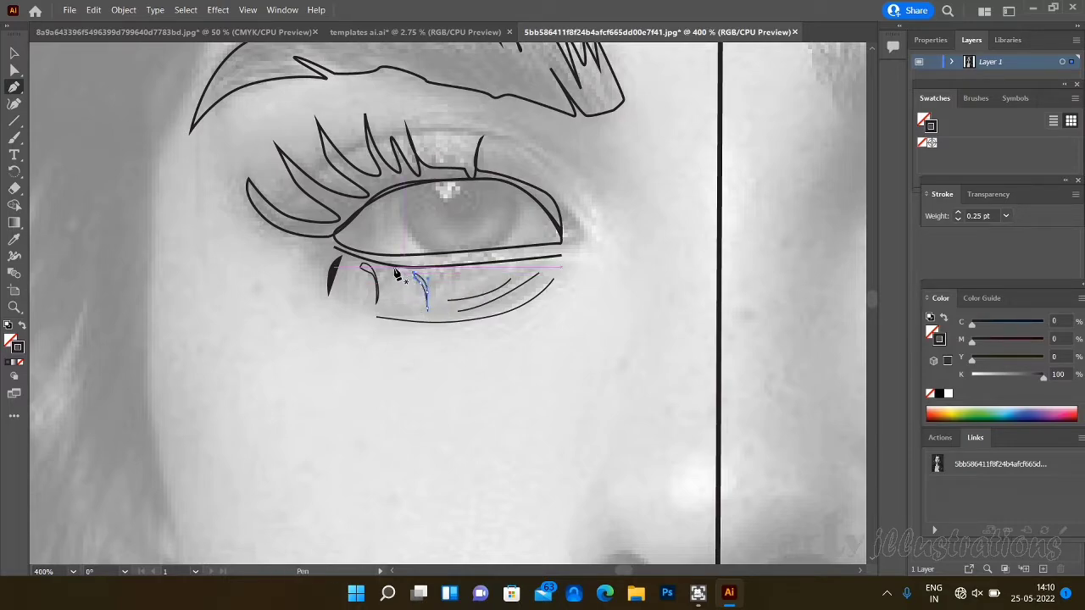
pyautogui.click(395, 268)
pyautogui.moveTo(404, 287)
pyautogui.mouseDown()
pyautogui.moveTo(402, 303)
pyautogui.moveTo(396, 272)
pyautogui.mouseUp()
pyautogui.click(400, 307)
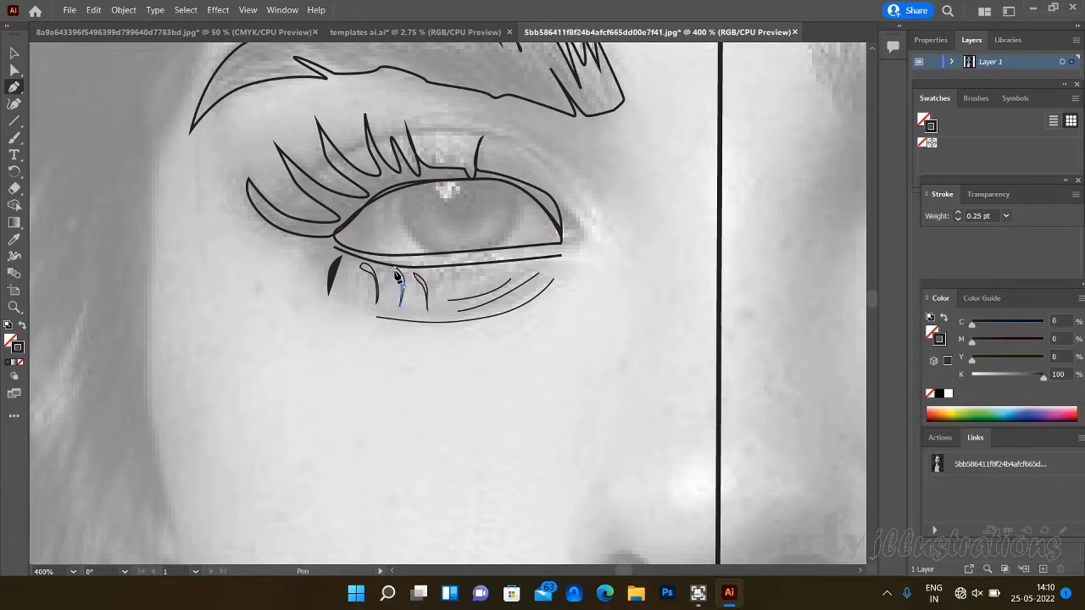
pyautogui.click(396, 270)
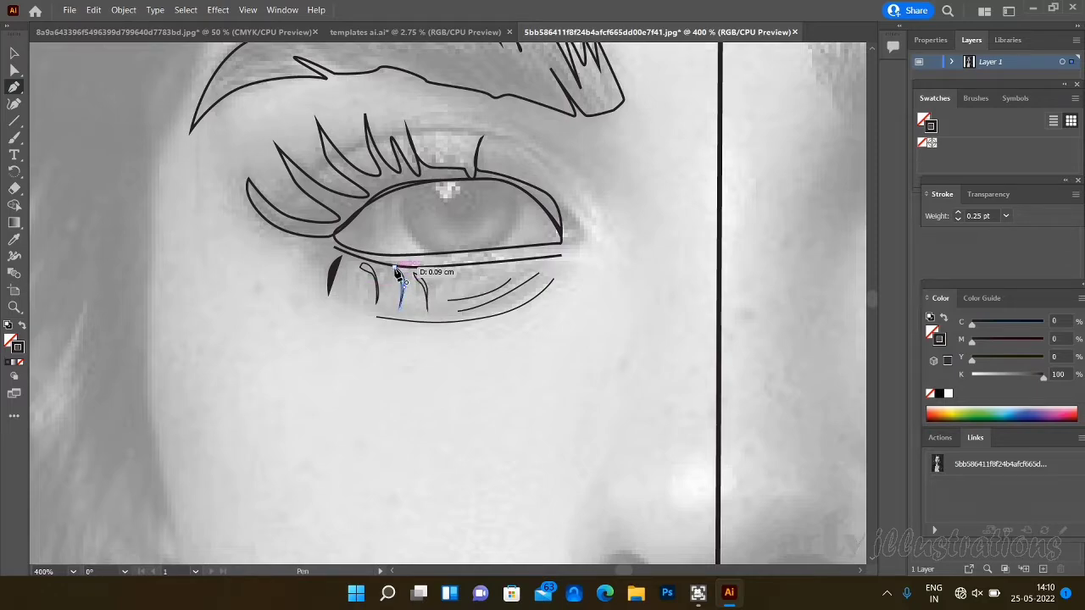
# - Draw a lower lash curving the opposite way over the ends of the short creases, and fill it with black
pyautogui.click(463, 271)
pyautogui.moveTo(456, 302); pyautogui.dragTo(468, 270)
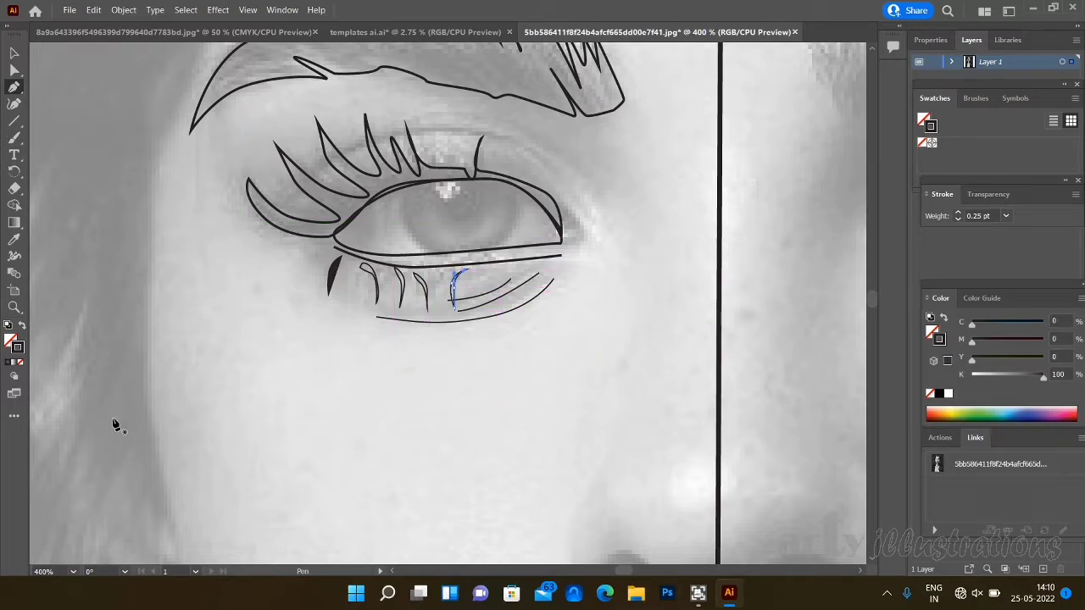
pyautogui.click(10, 342)
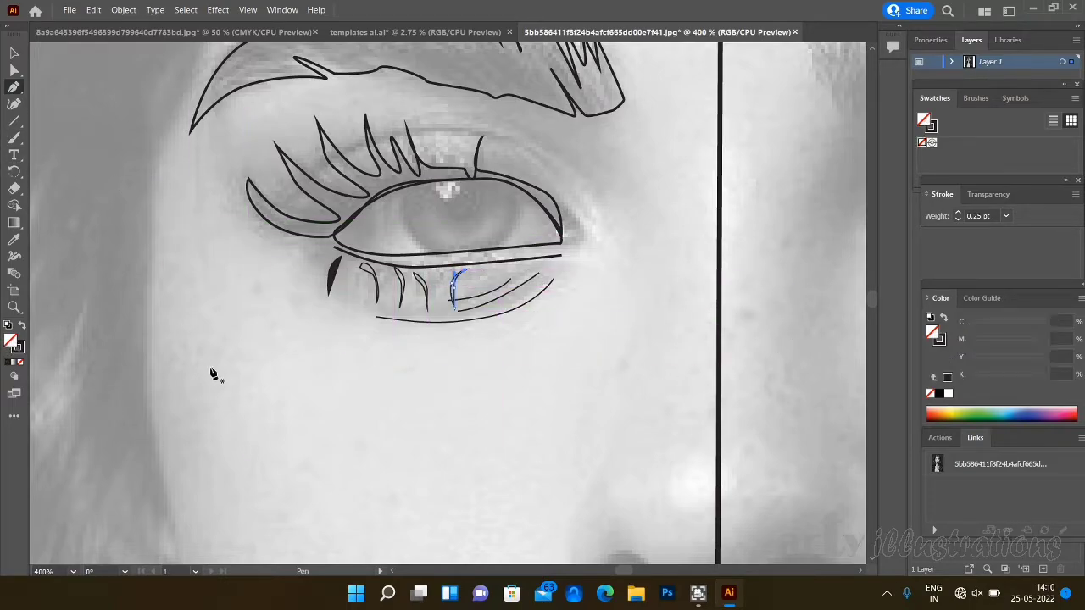
pyautogui.click(938, 394)
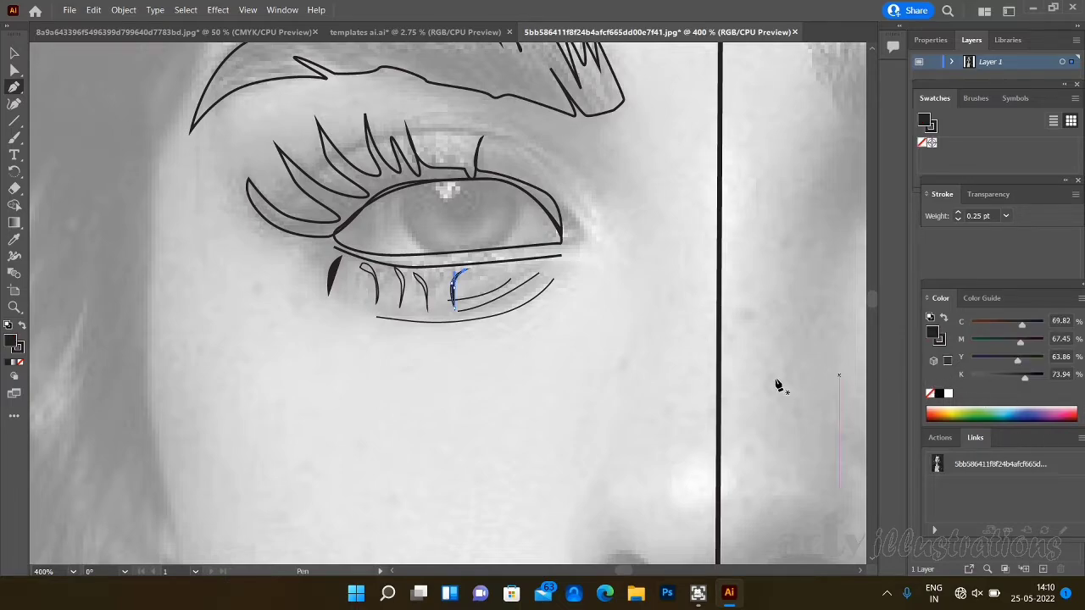
# - Select the outlined lower lash immediately beside the filled, oppositely curved one and give it a black fill
pyautogui.click(15, 53)
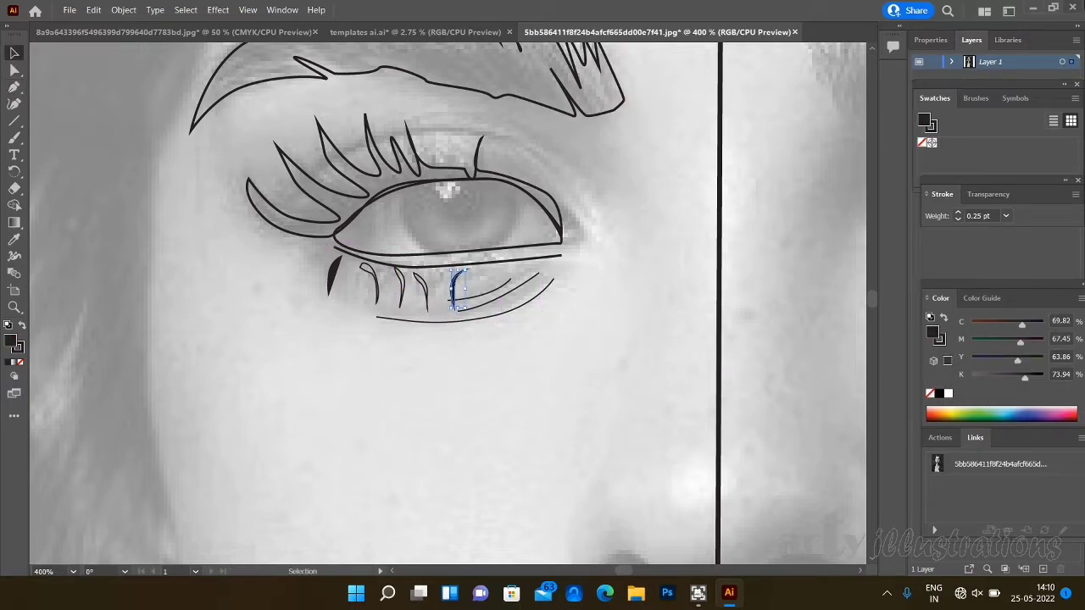
pyautogui.click(421, 287)
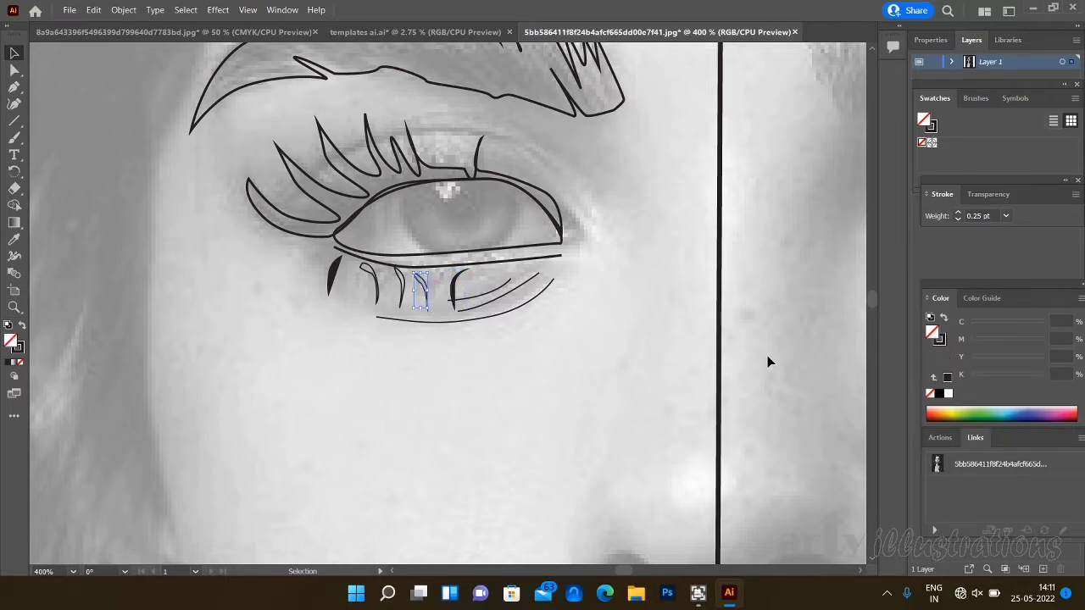
pyautogui.click(947, 378)
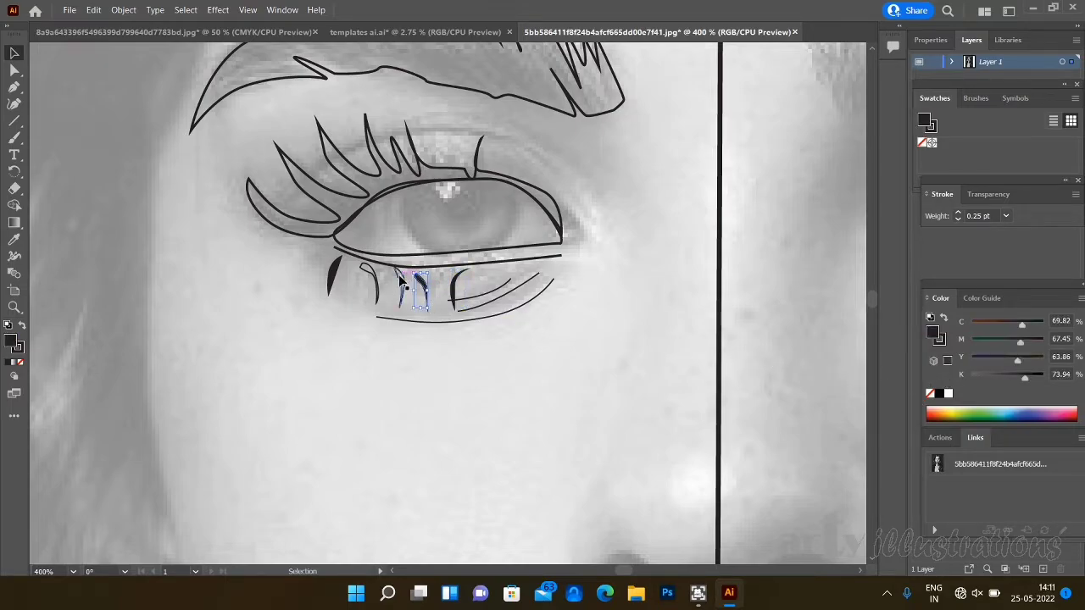
# - Fill the two remaining outlined lower lashes, the second and third from the outer eye corner, with black
pyautogui.click(400, 288)
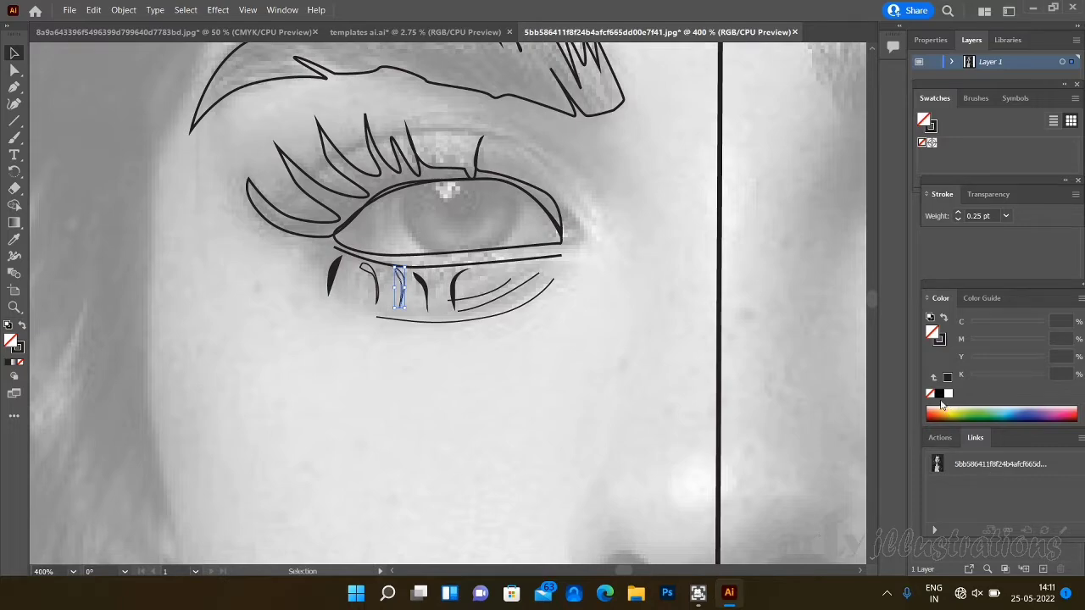
pyautogui.click(939, 394)
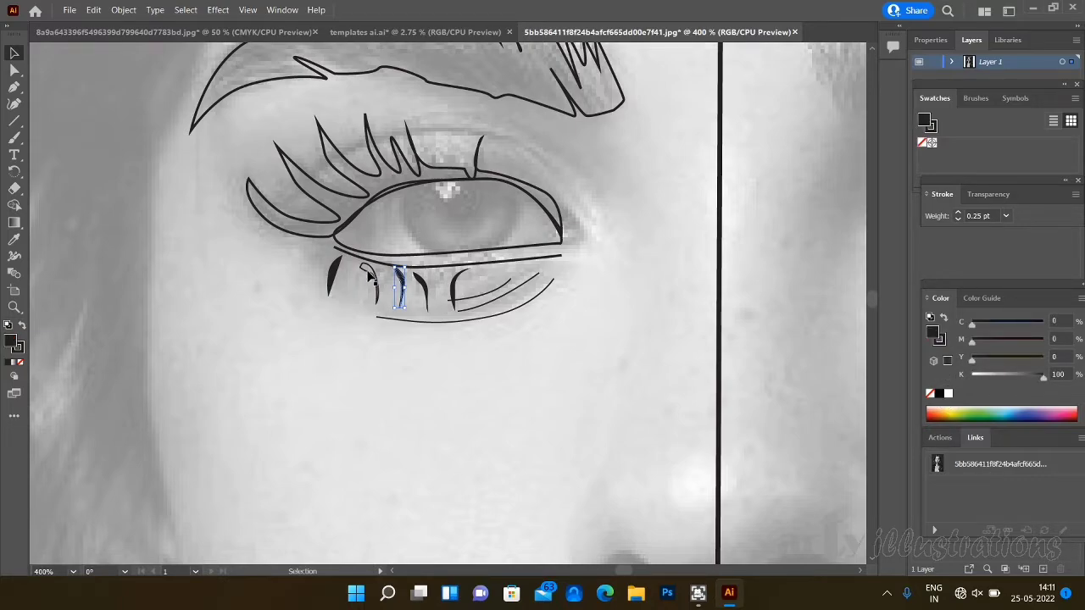
pyautogui.click(369, 268)
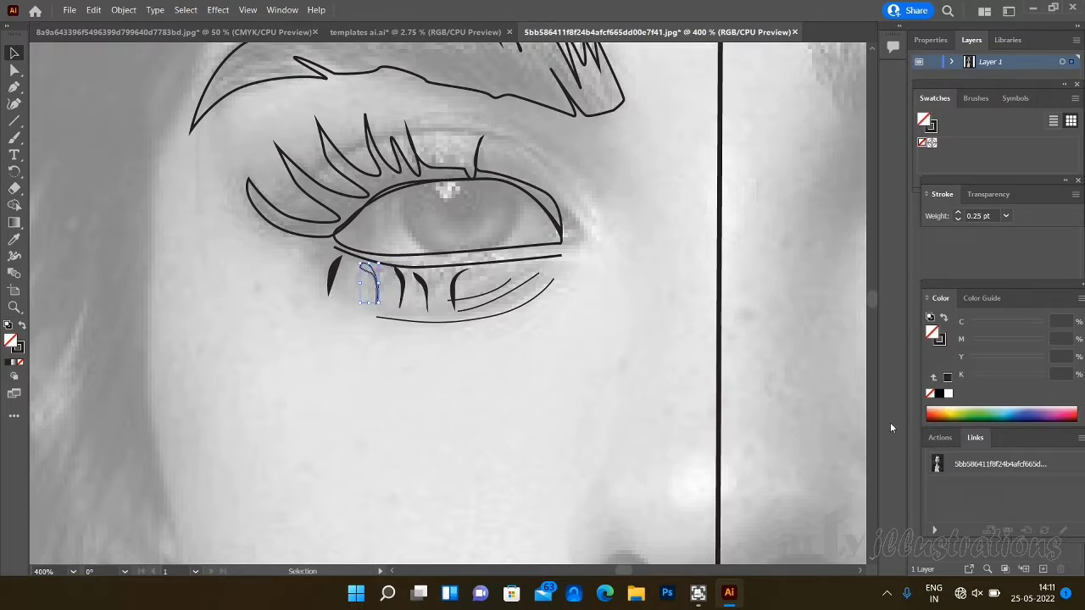
pyautogui.click(948, 378)
pyautogui.click(619, 413)
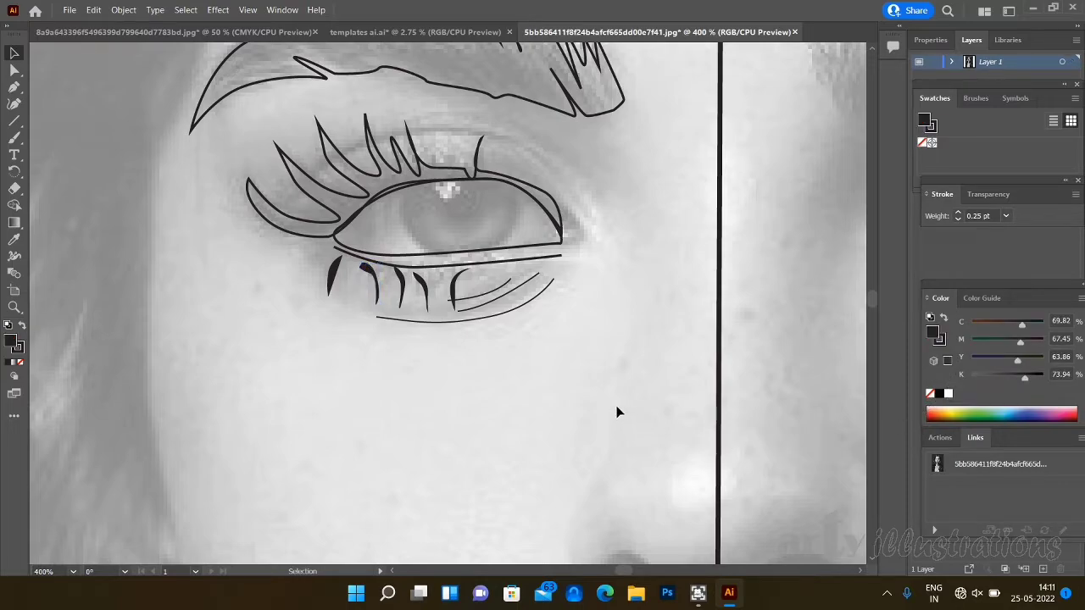
# - Shorten the four inner lower lashes from their lower tips, leaving the outermost lash as it is
pyautogui.click(427, 297)
pyautogui.moveTo(427, 308)
pyautogui.mouseDown()
pyautogui.moveTo(451, 308)
pyautogui.moveTo(448, 286)
pyautogui.mouseUp()
pyautogui.click(454, 289)
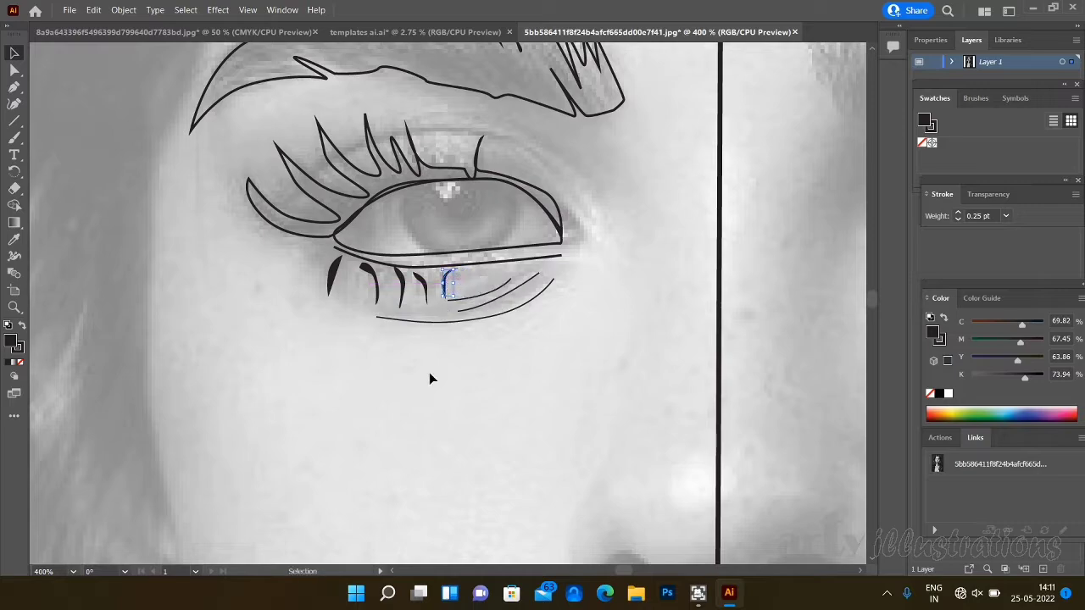
pyautogui.click(403, 293)
pyautogui.moveTo(400, 308); pyautogui.dragTo(400, 303)
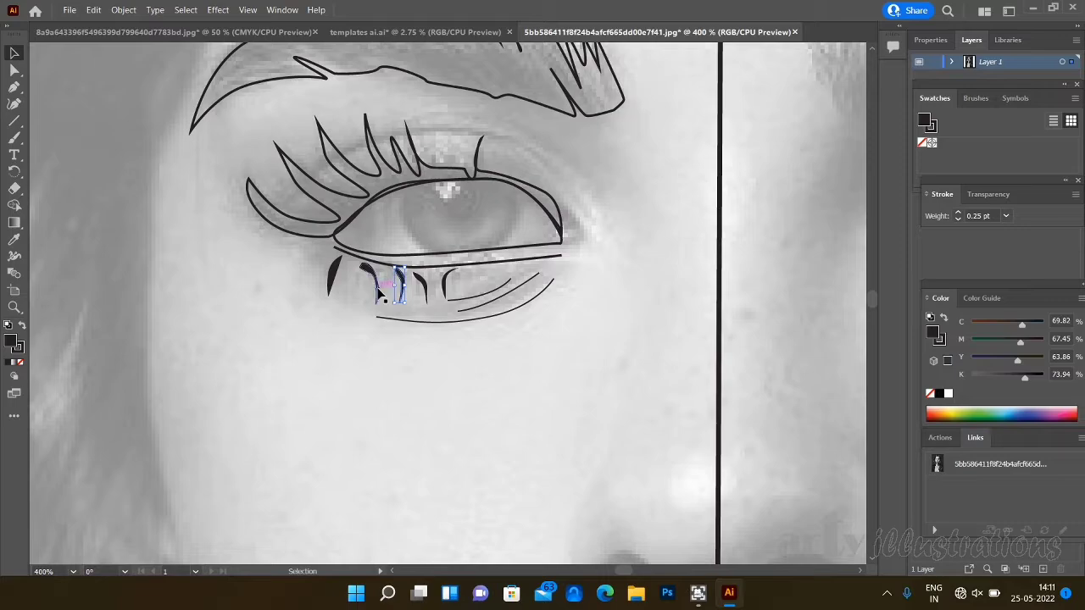
pyautogui.click(377, 293)
pyautogui.moveTo(379, 305); pyautogui.dragTo(377, 296)
pyautogui.click(488, 388)
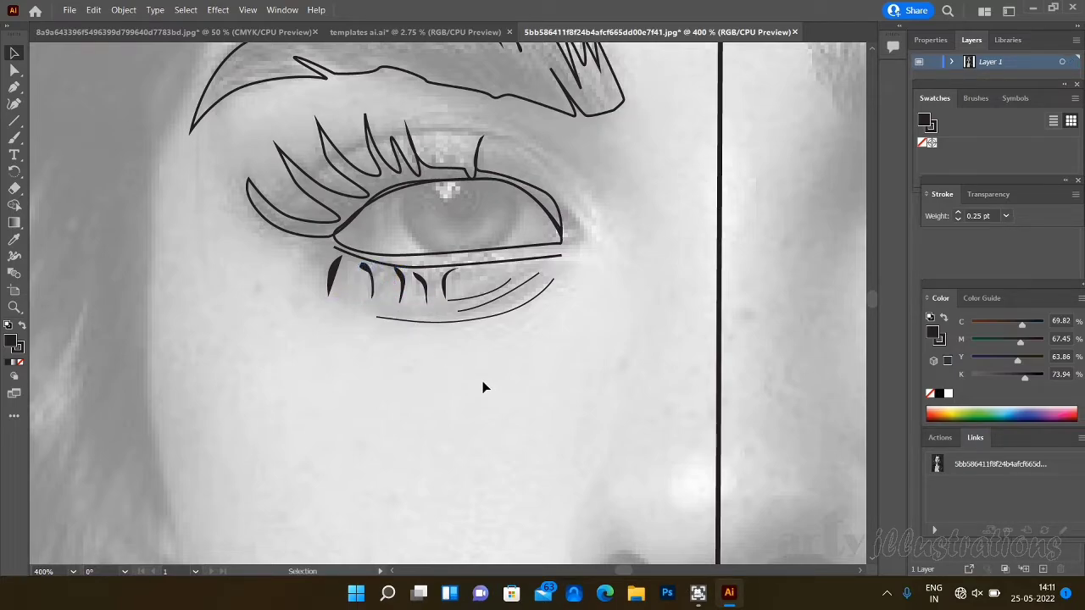
# - Select all five black lower lashes together and group them
pyautogui.click(333, 275)
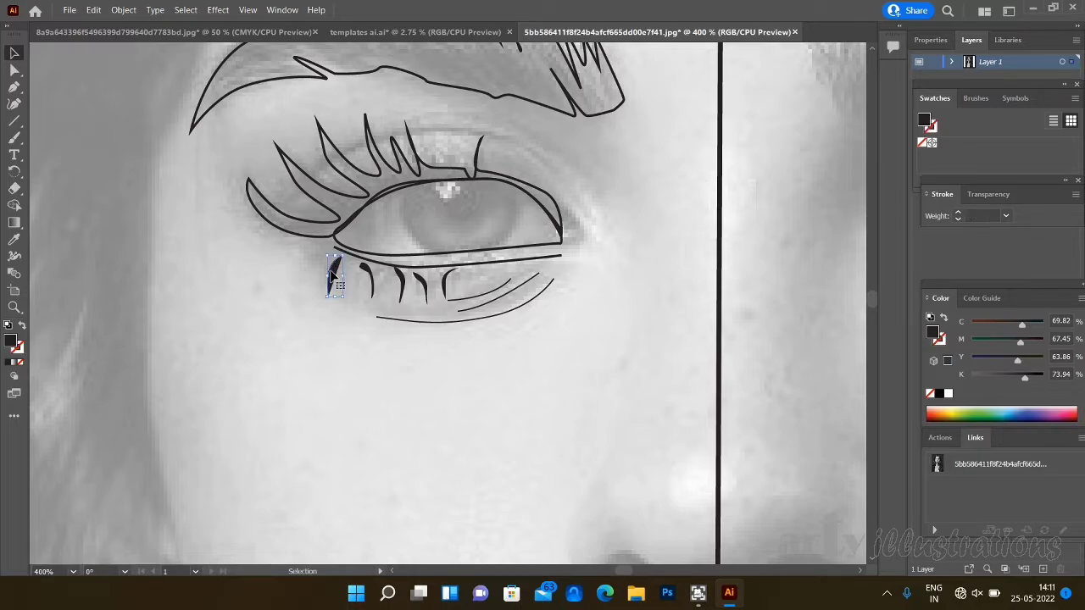
pyautogui.keyDown('shift'); pyautogui.click(371, 280); pyautogui.keyUp('shift')
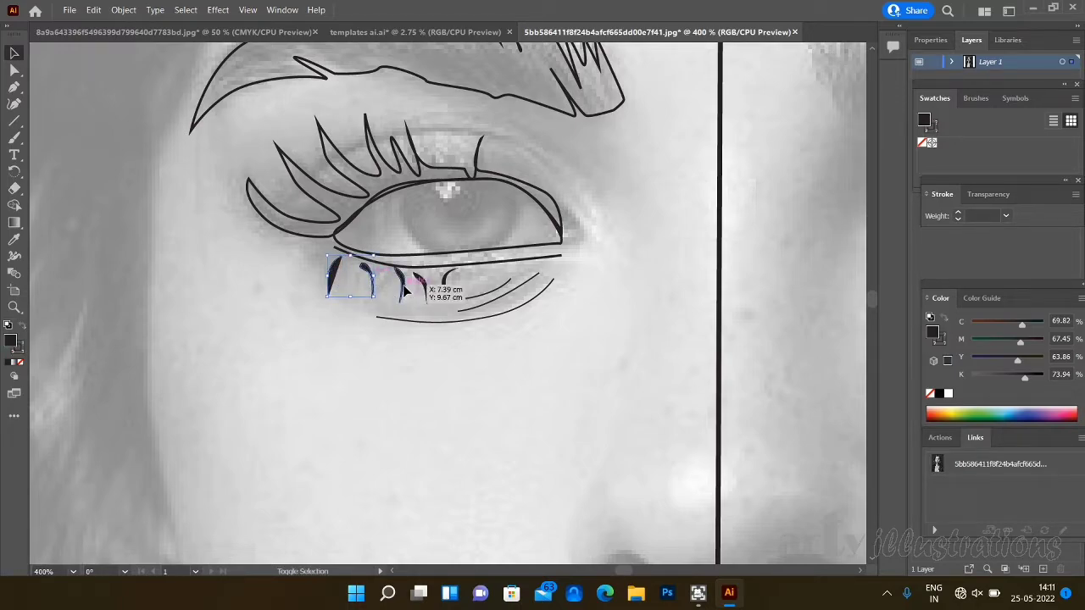
pyautogui.keyDown('shift'); pyautogui.click(400, 283); pyautogui.keyUp('shift')
pyautogui.keyDown('shift'); pyautogui.click(425, 289); pyautogui.keyUp('shift')
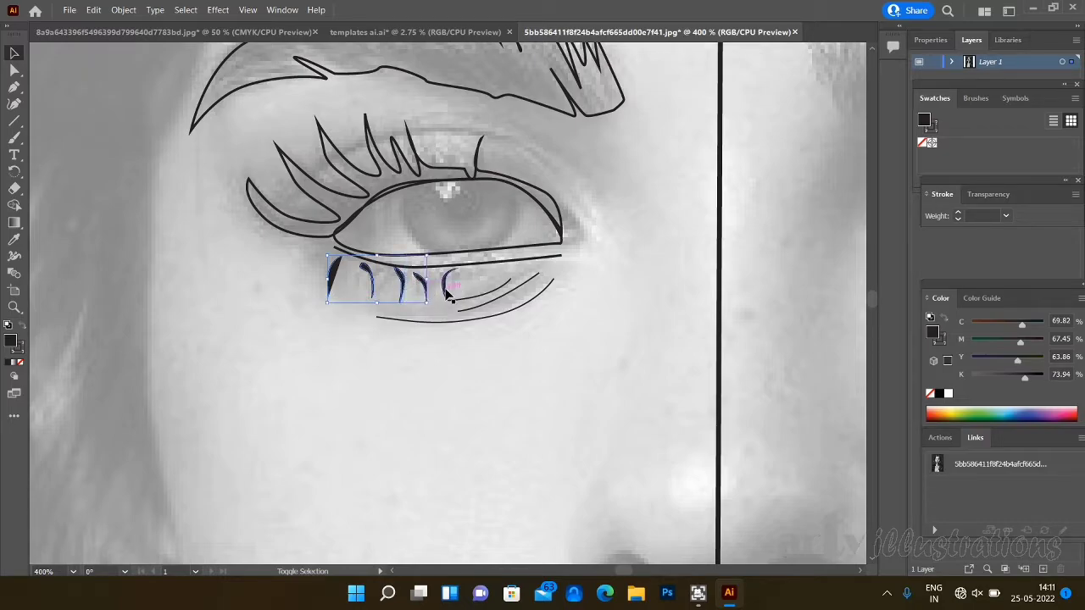
pyautogui.keyDown('shift'); pyautogui.click(446, 288); pyautogui.keyUp('shift')
pyautogui.click(131, 10)
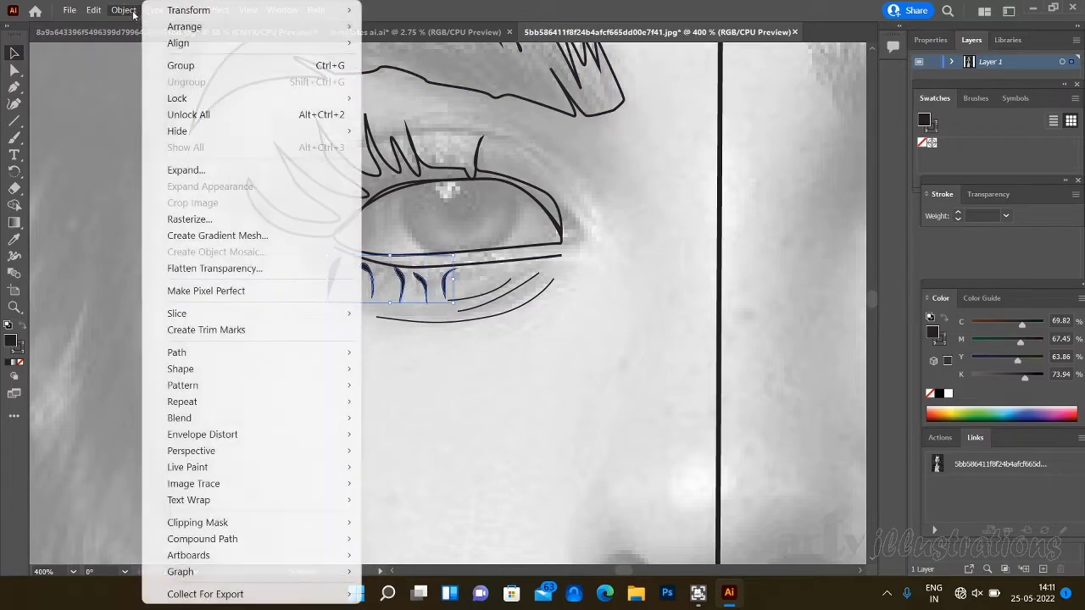
pyautogui.click(181, 66)
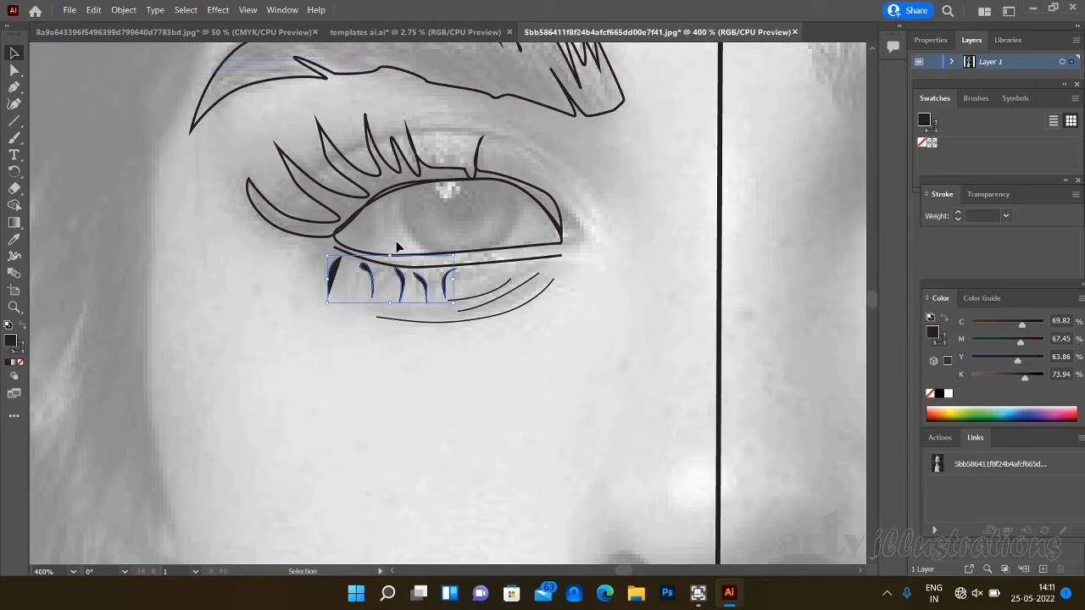
# - Give the outlined upper lash and lid shape a black fill, then deselect it
pyautogui.click(289, 238)
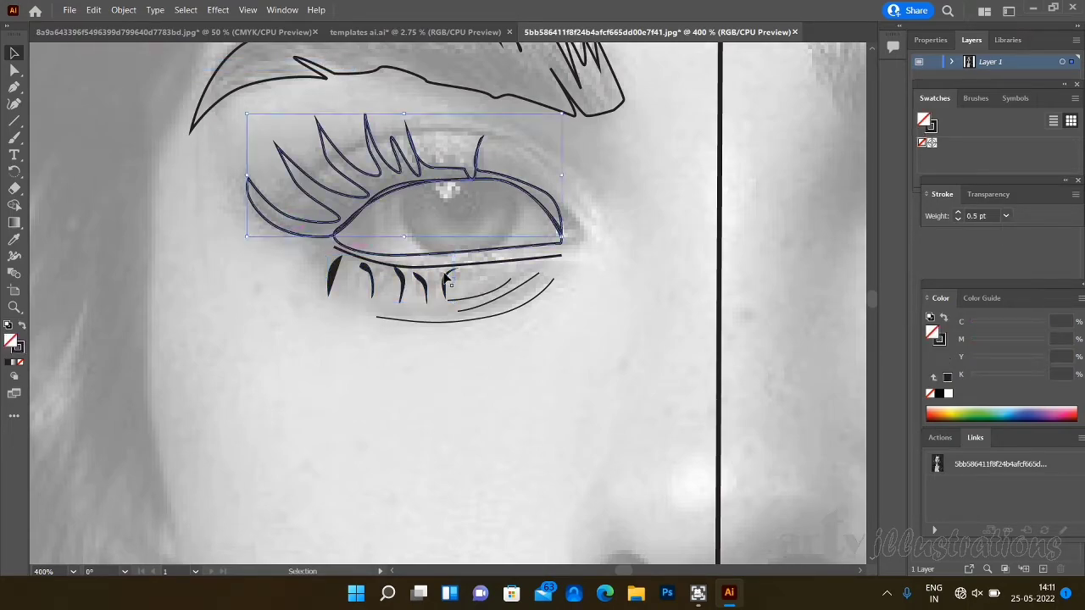
pyautogui.click(949, 379)
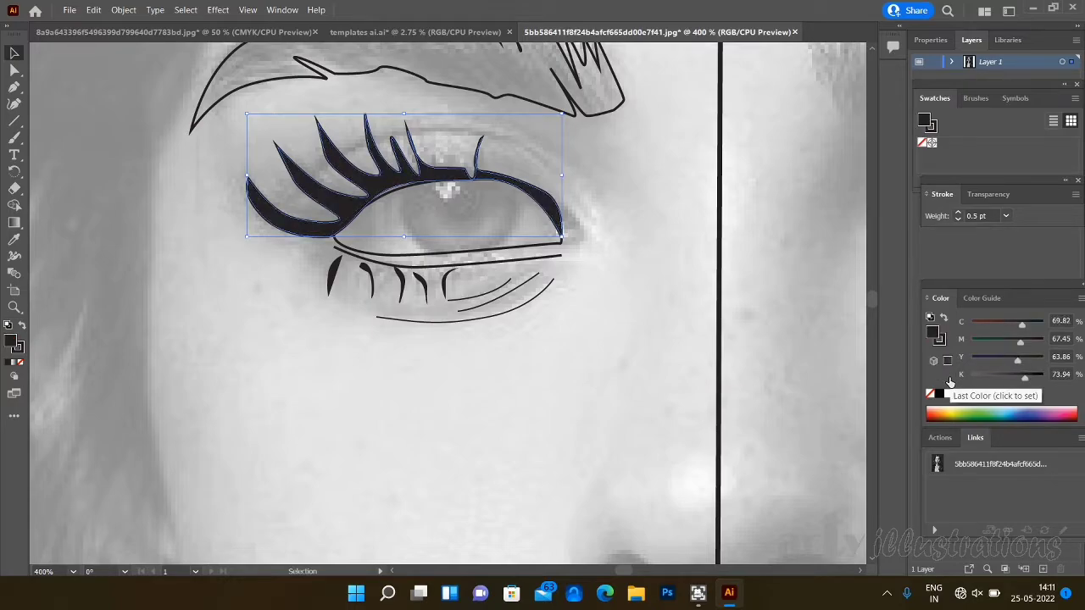
pyautogui.click(762, 421)
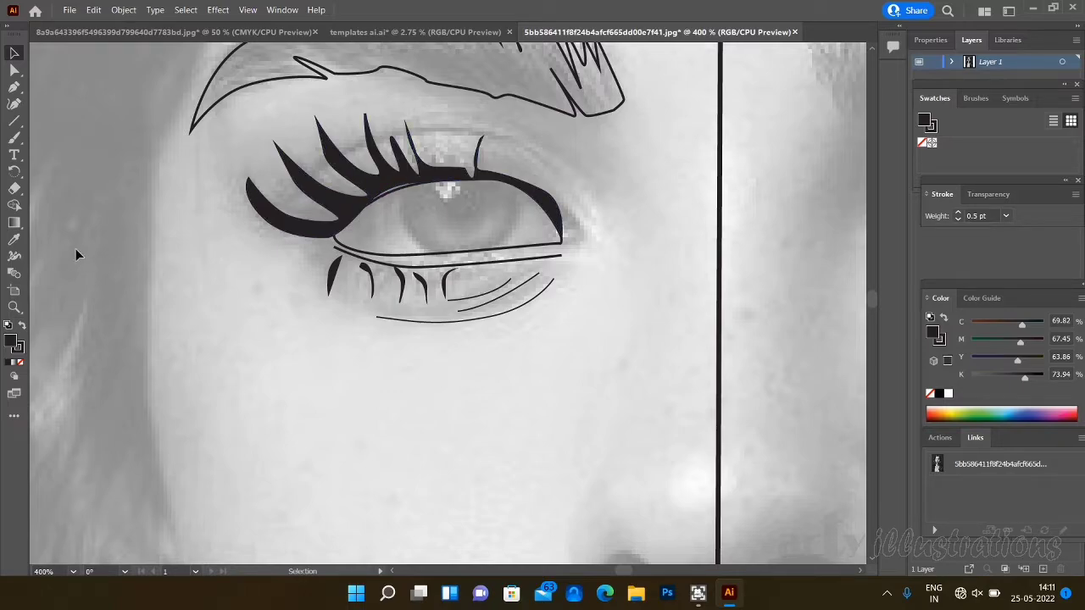
# - Draw the upper eyelid crease as an open curve above the lashes, with no fill and a 0.5 pt stroke
pyautogui.click(14, 86)
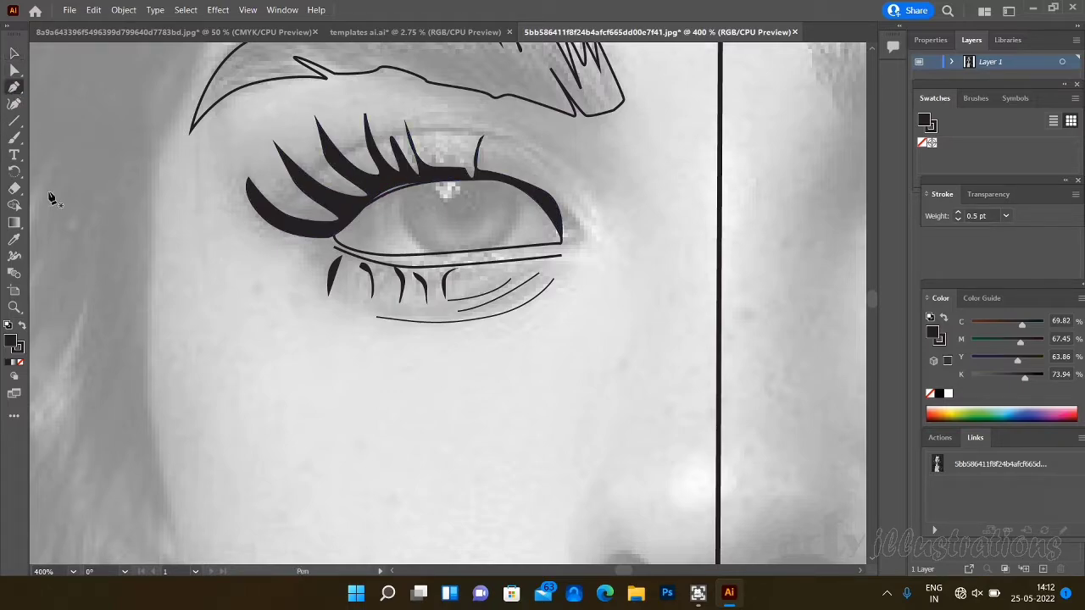
pyautogui.click(19, 362)
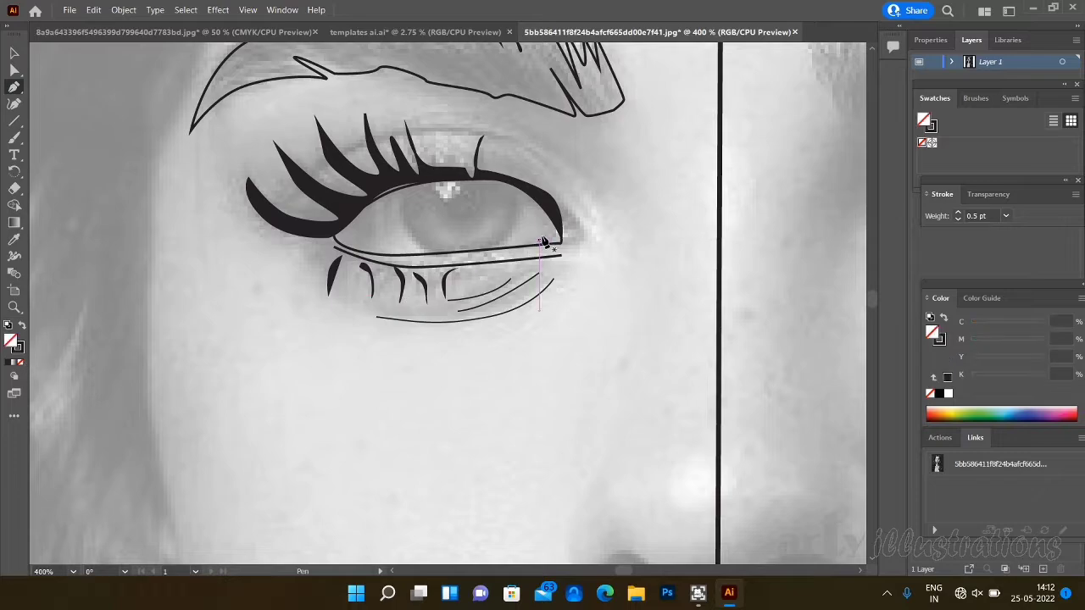
pyautogui.moveTo(576, 195); pyautogui.dragTo(290, 197)
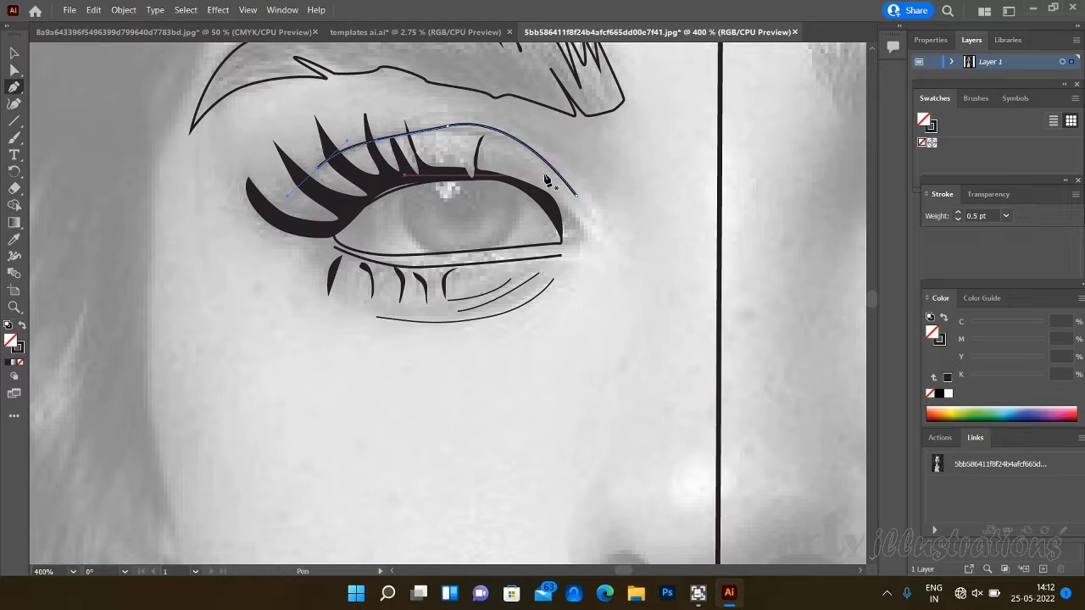
pyautogui.press('Escape')
# - Draw a shorter curve just beneath the upper eyelid crease and set its stroke weight to 0.25 pt
pyautogui.moveTo(436, 135); pyautogui.dragTo(386, 136)
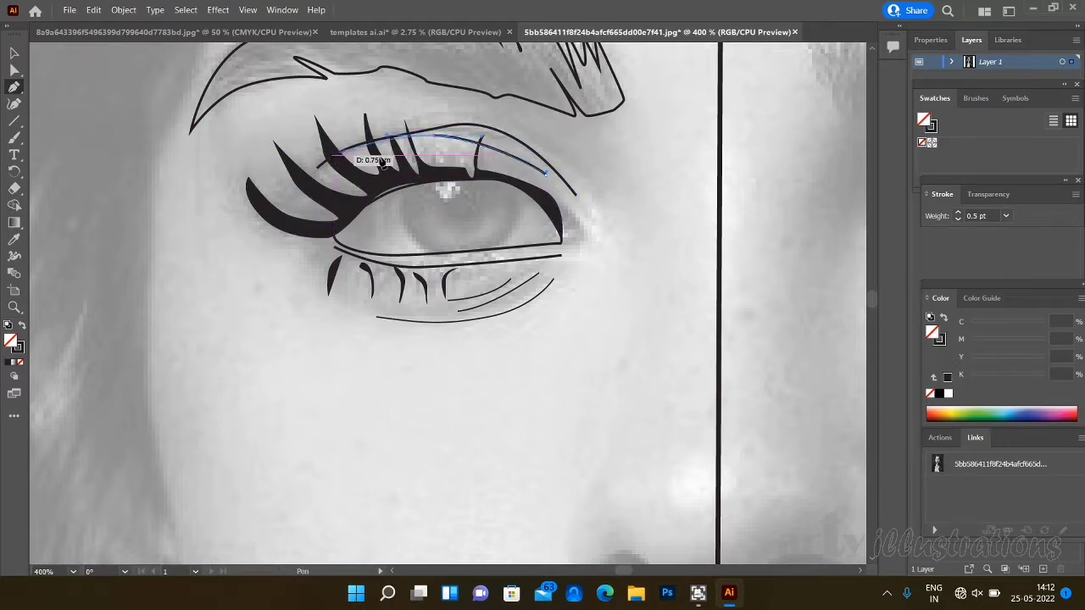
pyautogui.click(1006, 215)
pyautogui.click(1021, 228)
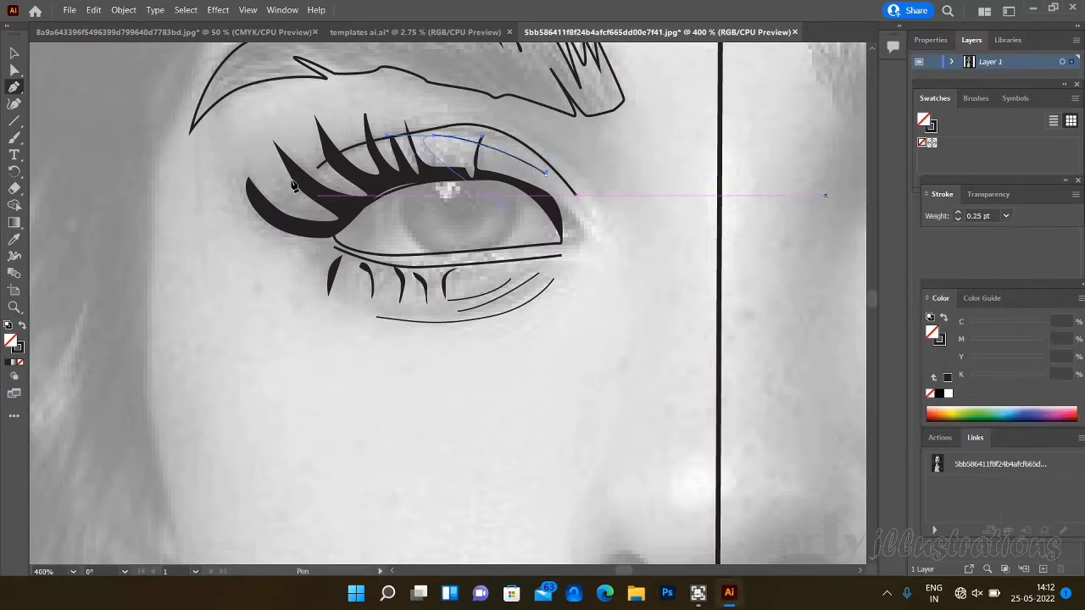
pyautogui.click(14, 70)
# - Outline the inner eye corner as a small pointed closed shape beside the lash line and adjust its lower anchor to meet the lid
pyautogui.click(13, 86)
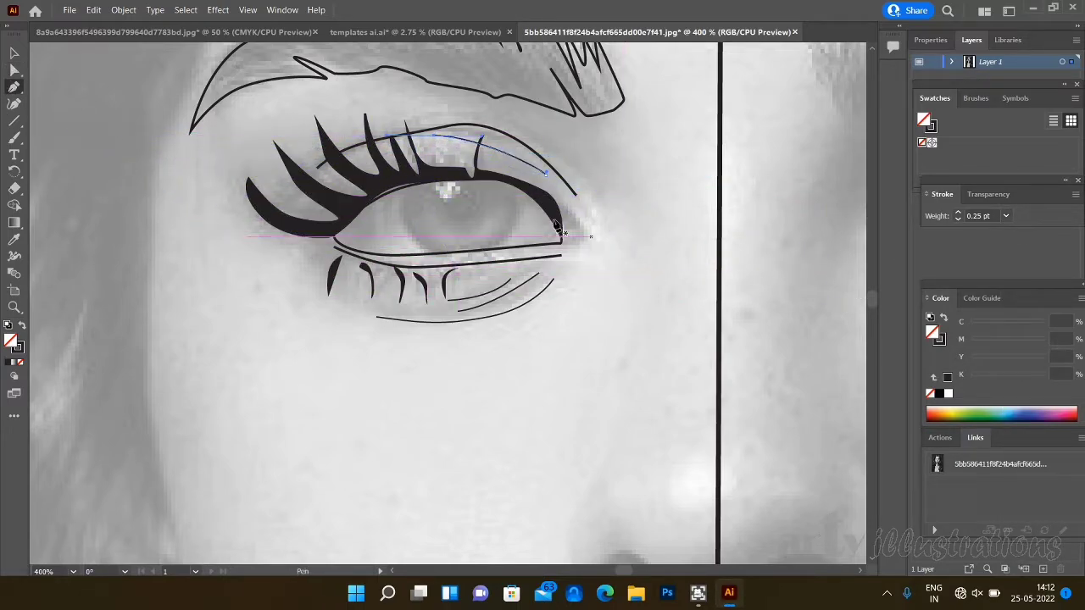
pyautogui.click(561, 203)
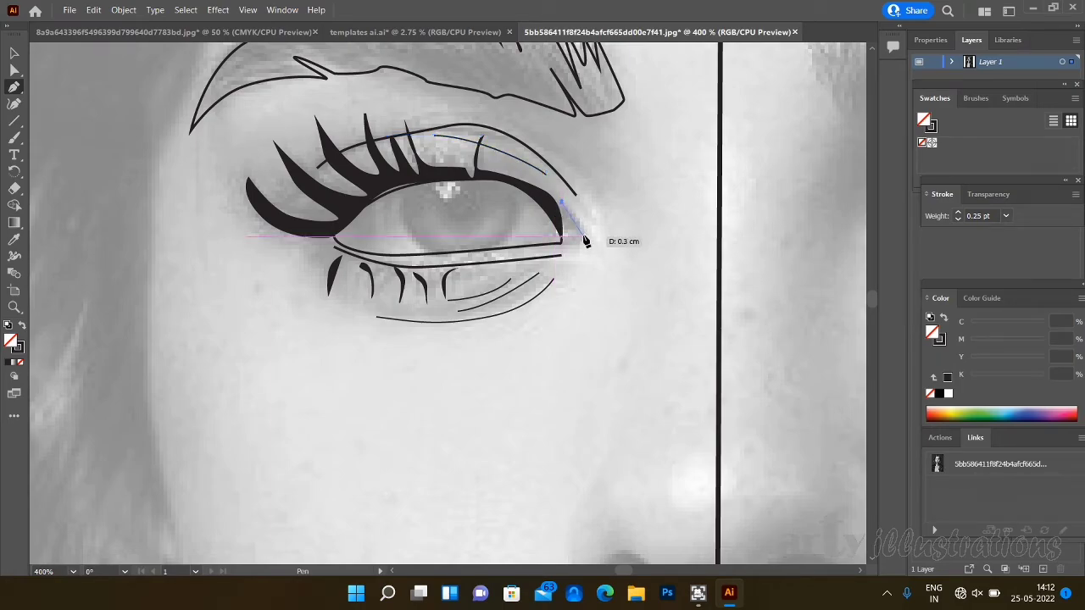
pyautogui.moveTo(584, 237); pyautogui.dragTo(566, 242)
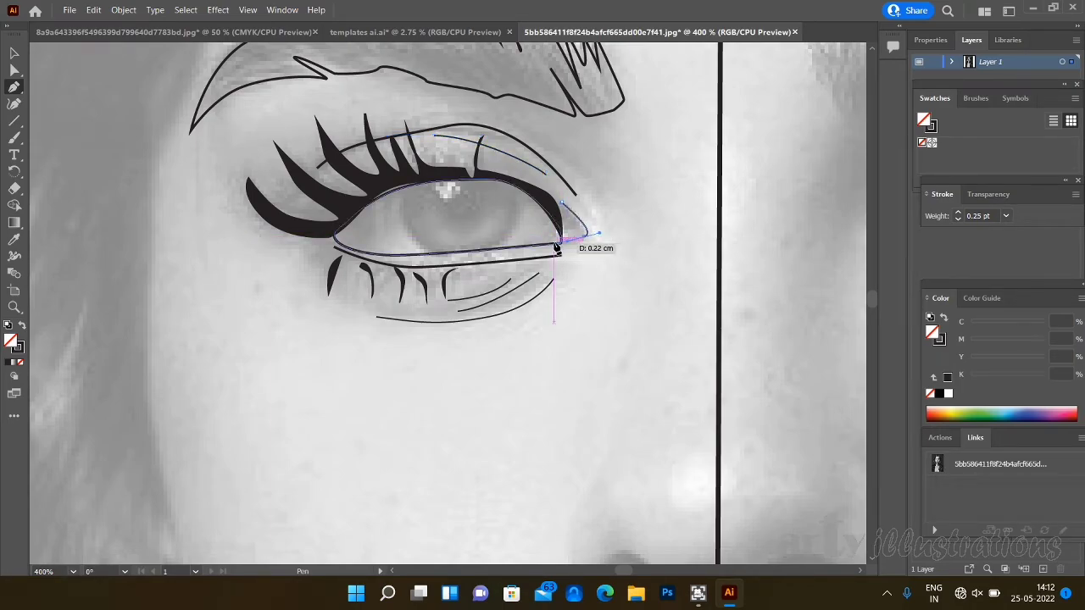
pyautogui.click(556, 244)
pyautogui.click(557, 203)
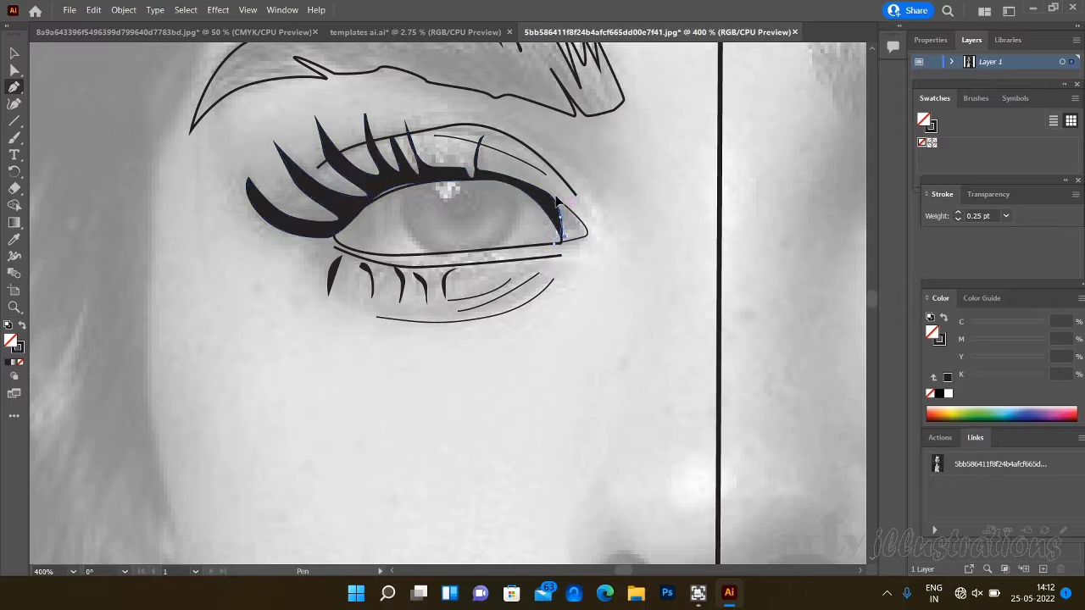
pyautogui.moveTo(556, 197); pyautogui.dragTo(559, 202)
pyautogui.click(13, 69)
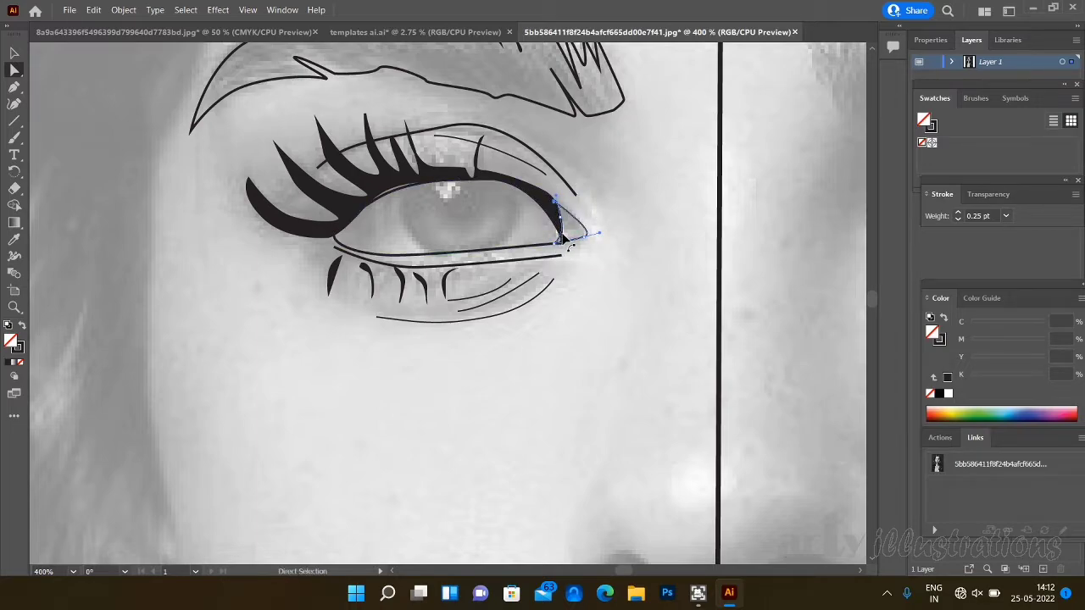
pyautogui.moveTo(558, 247); pyautogui.dragTo(569, 247)
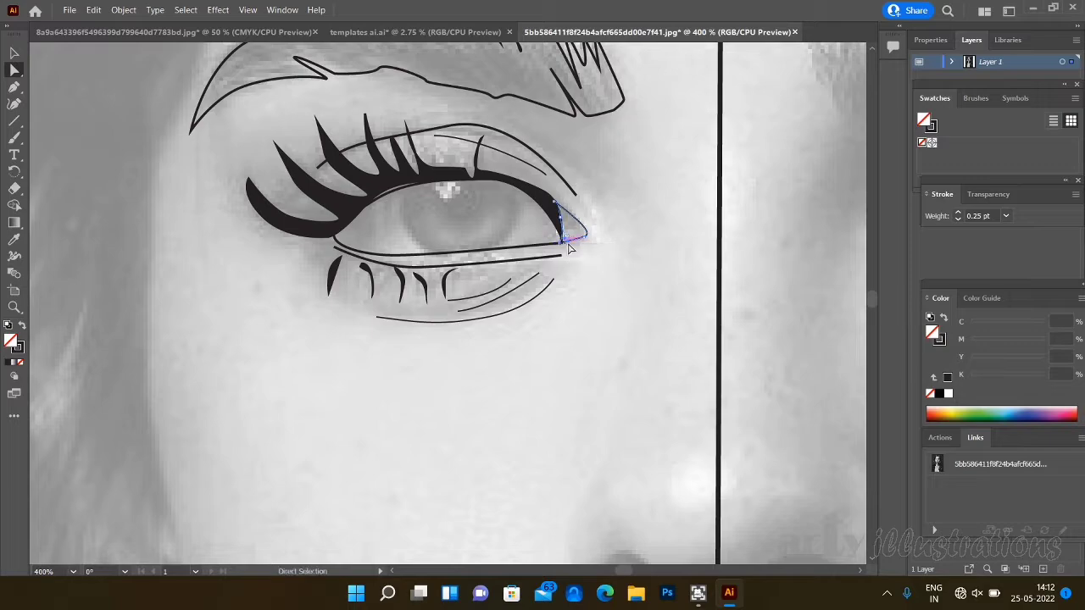
pyautogui.click(618, 249)
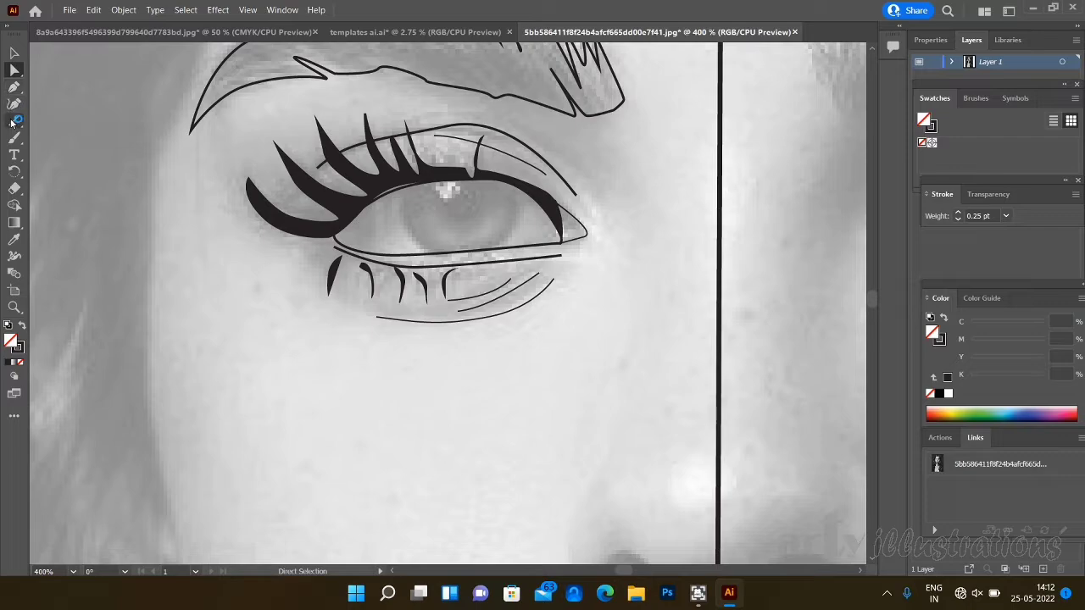
# - Draw an unfilled ellipse around the iris and move it up so its lower edge meets the lower lid line
pyautogui.moveTo(11, 127); pyautogui.dragTo(81, 141)
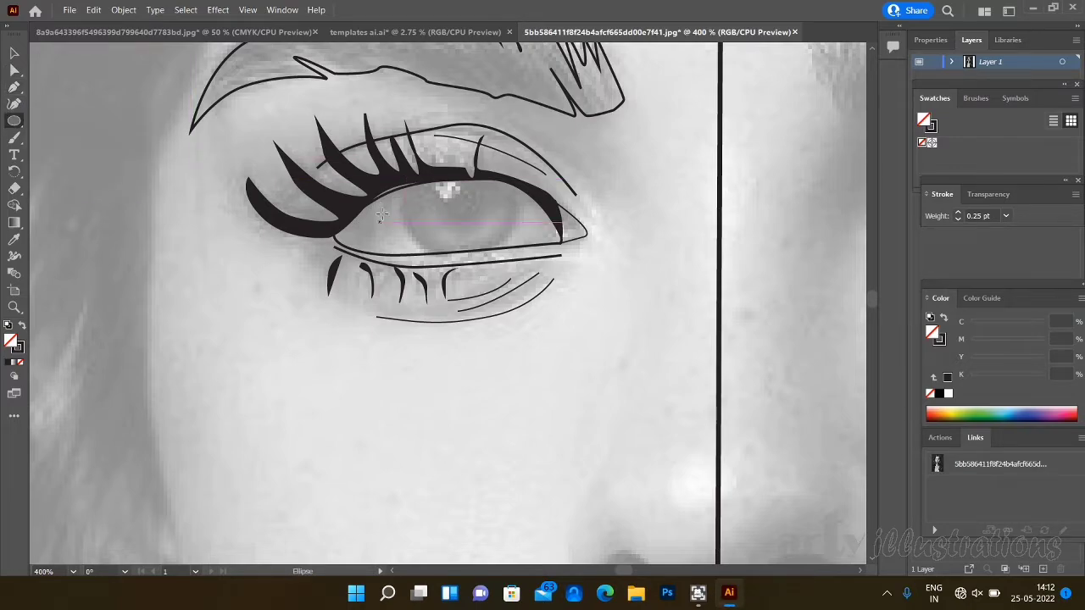
pyautogui.moveTo(412, 178); pyautogui.dragTo(516, 270)
pyautogui.click(15, 53)
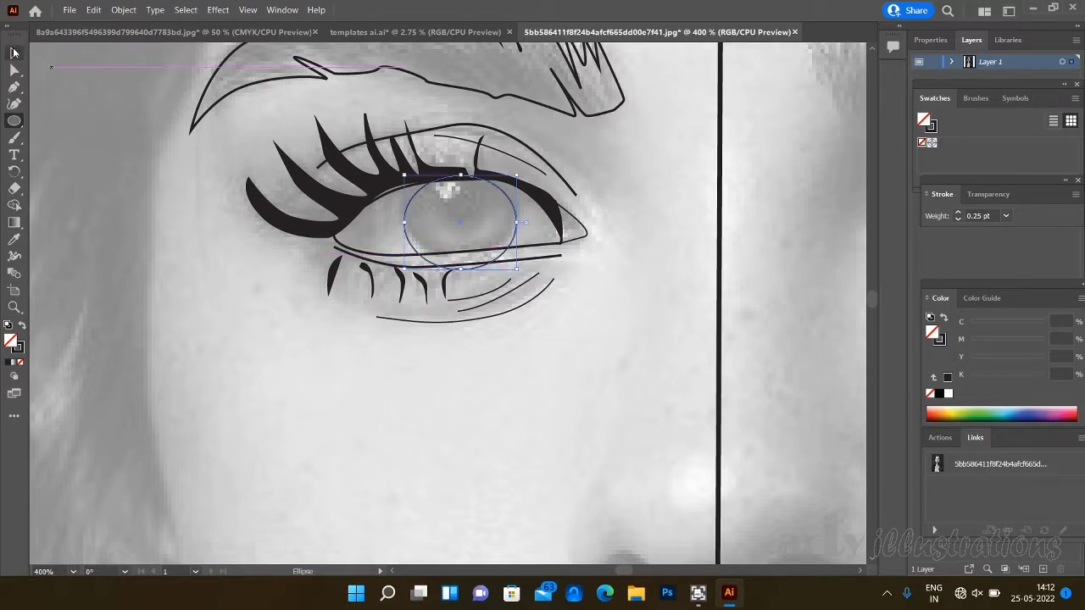
pyautogui.moveTo(458, 217); pyautogui.dragTo(457, 207)
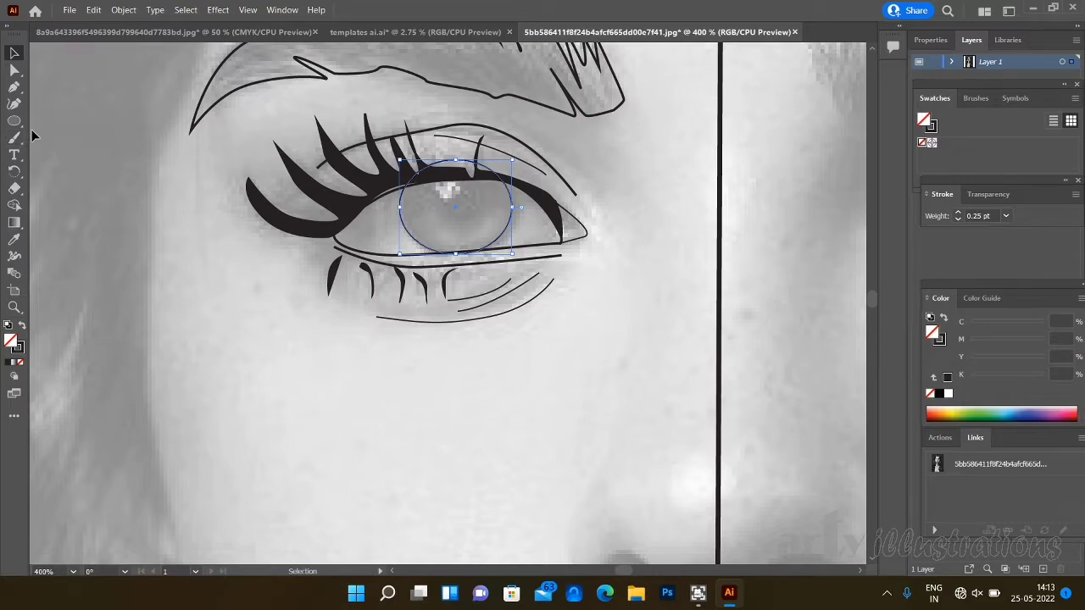
# - Cut the iris ellipse where it crosses the upper lid with the Scissors tool and delete the arc above the lid
pyautogui.press('c')
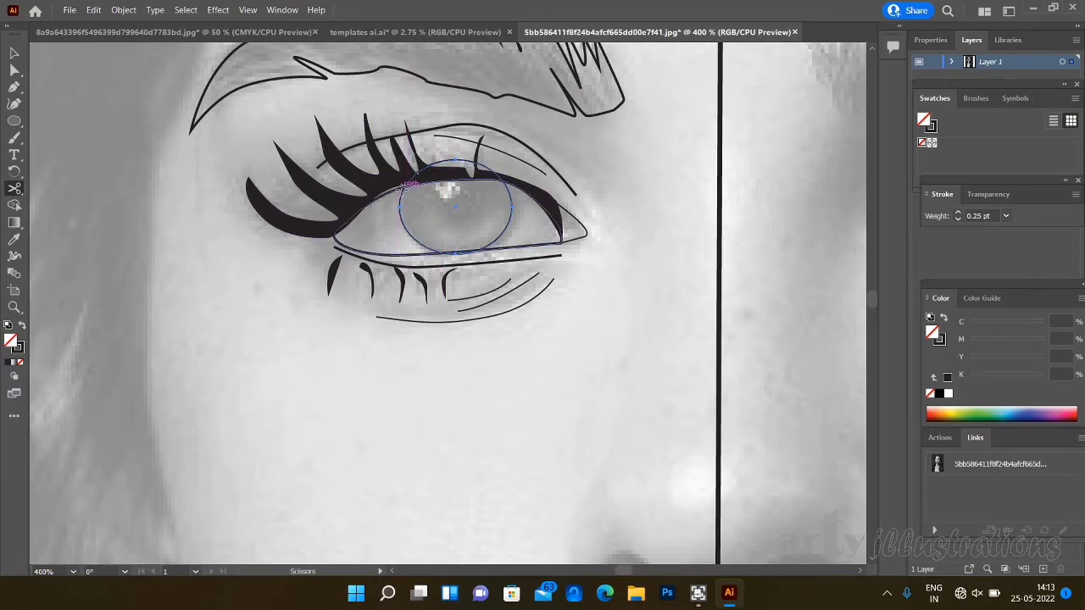
pyautogui.click(407, 182)
pyautogui.click(405, 183)
pyautogui.click(405, 180)
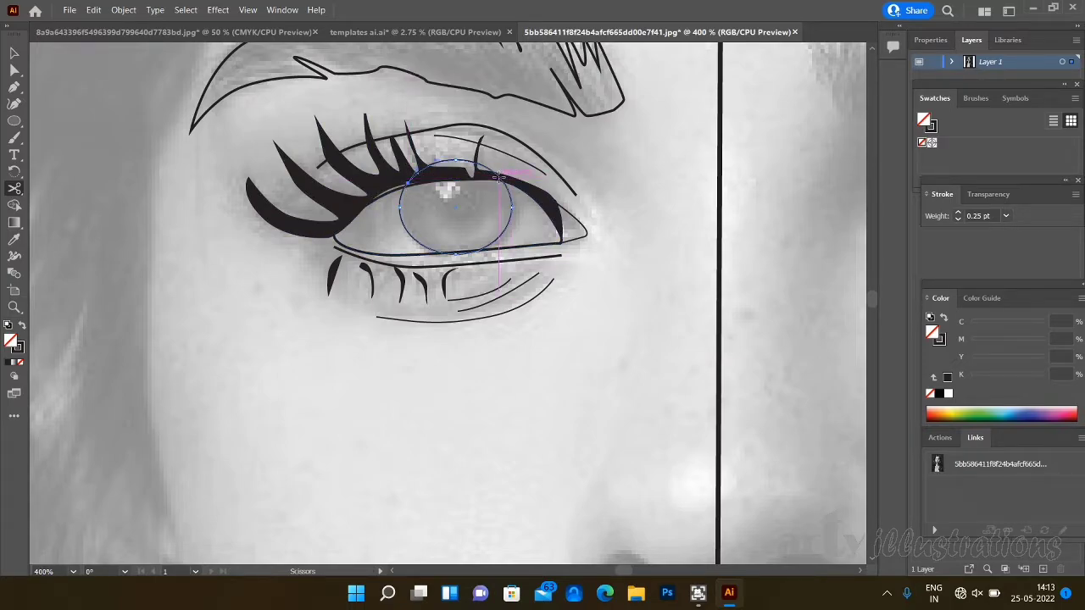
pyautogui.click(500, 179)
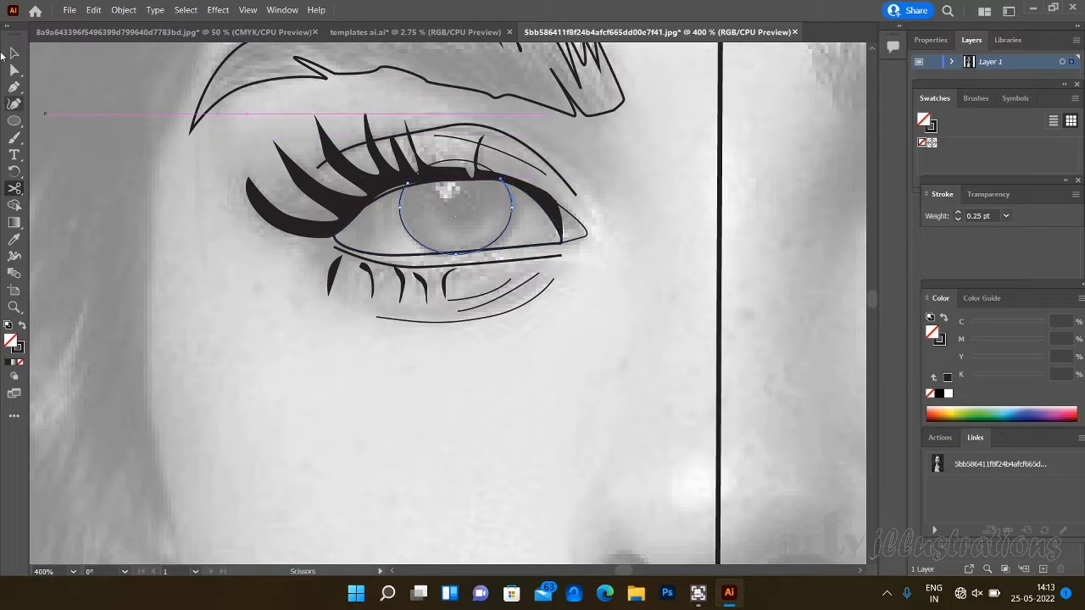
pyautogui.press('v')
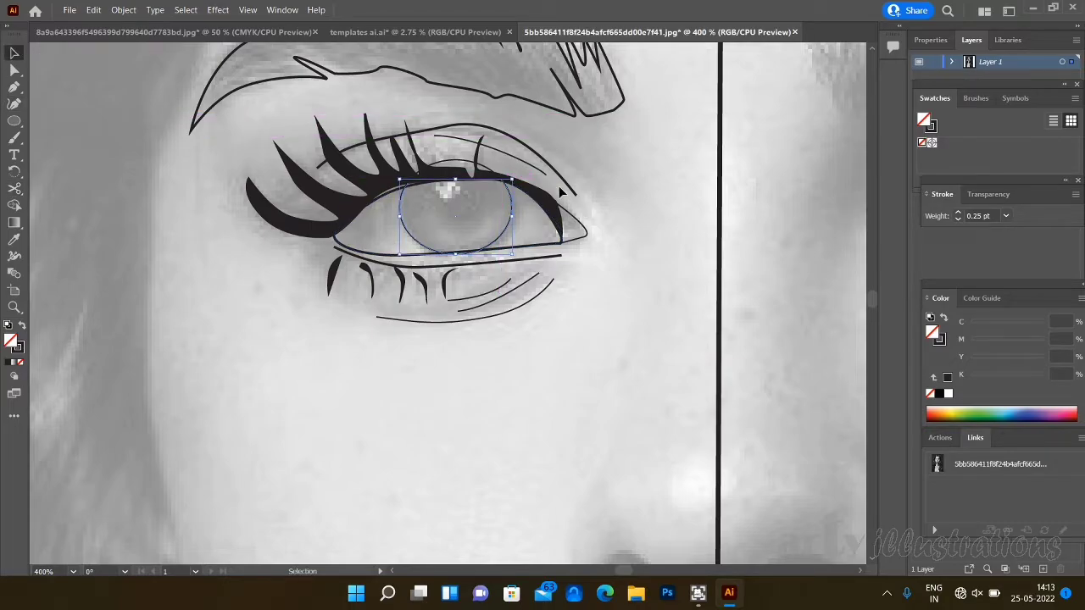
pyautogui.click(463, 161)
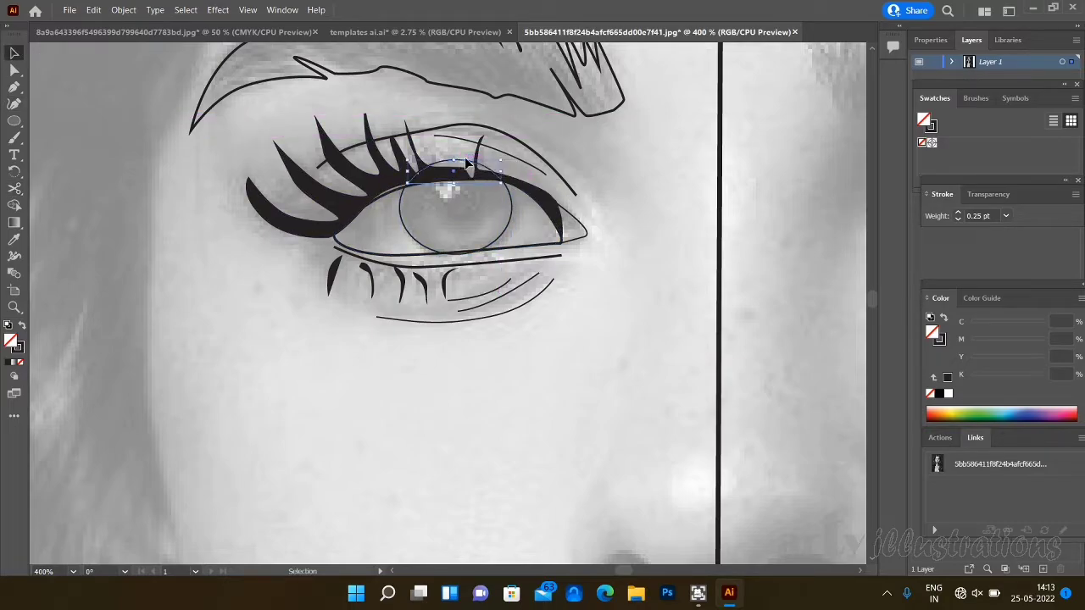
pyautogui.press('Delete')
pyautogui.click(14, 87)
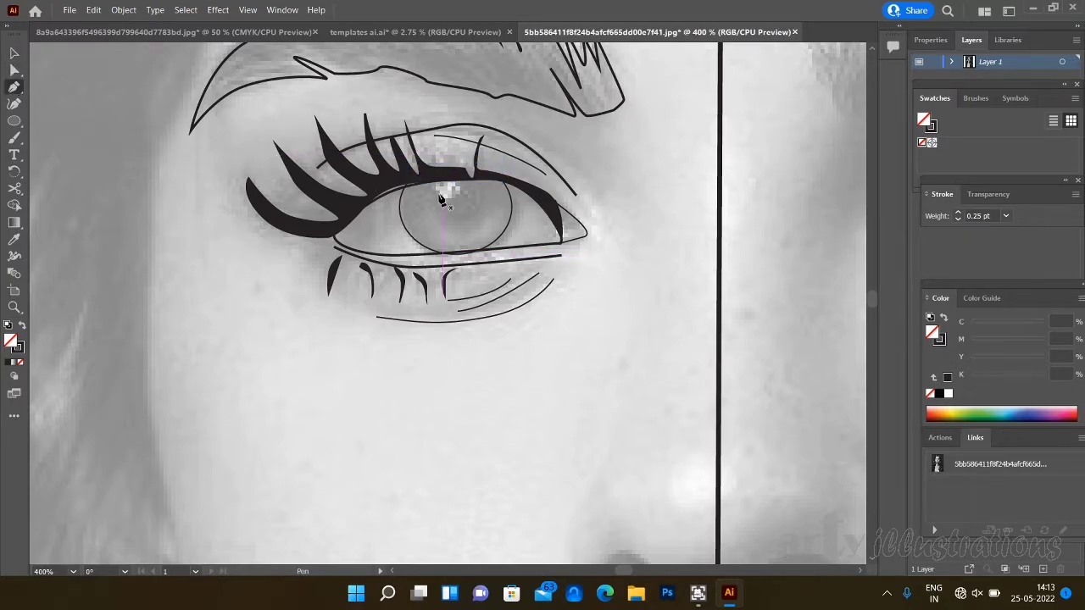
# - Close the iris's open top along the upper lid with the Pen tool and draw a pupil circle about 0.26 cm wide inside it
pyautogui.click(408, 185)
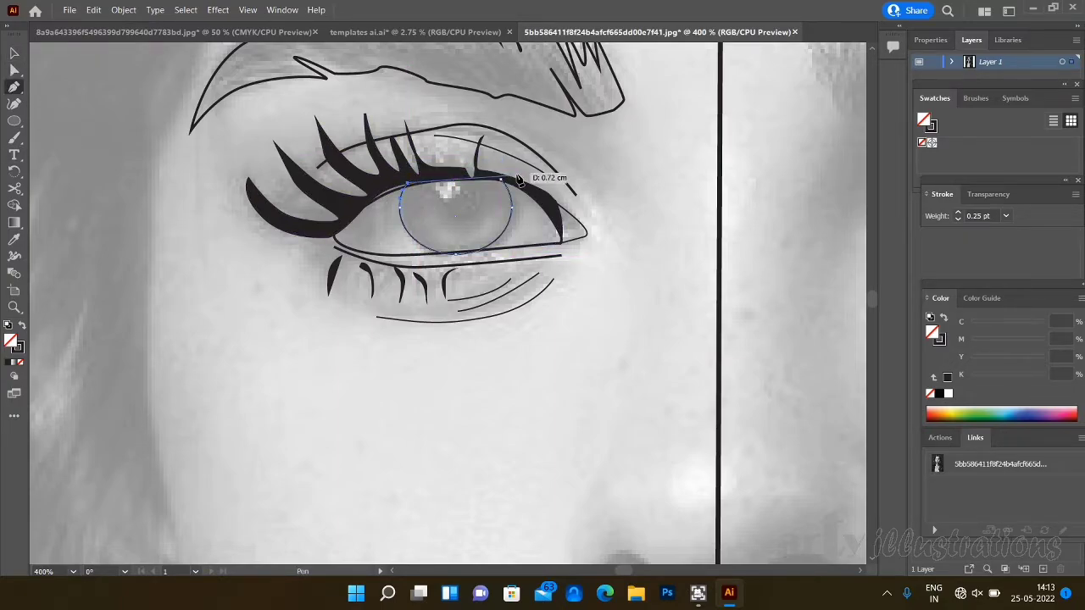
pyautogui.click(501, 179)
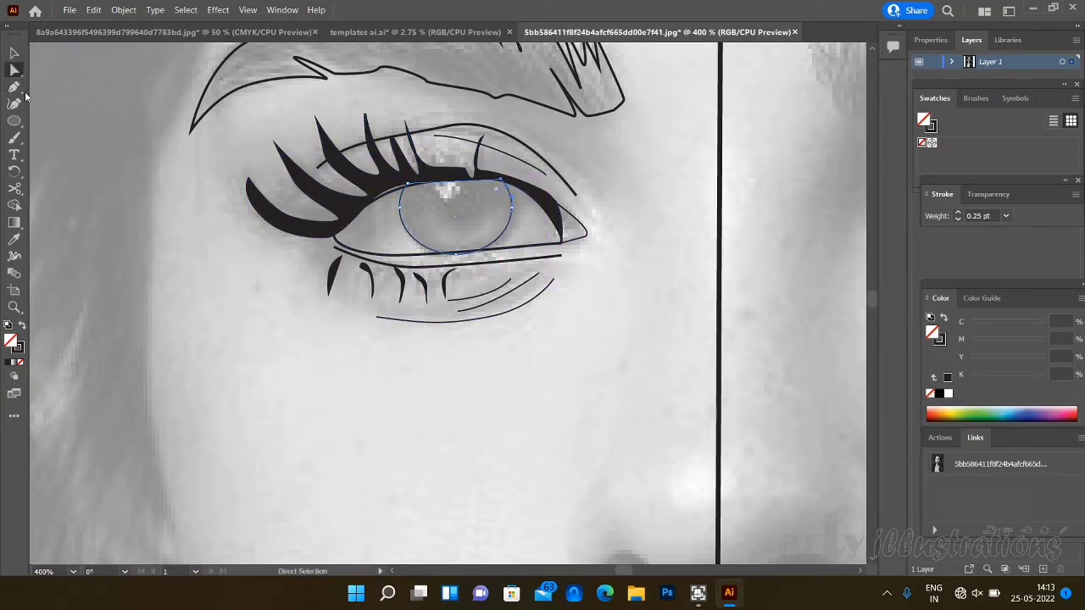
pyautogui.click(14, 121)
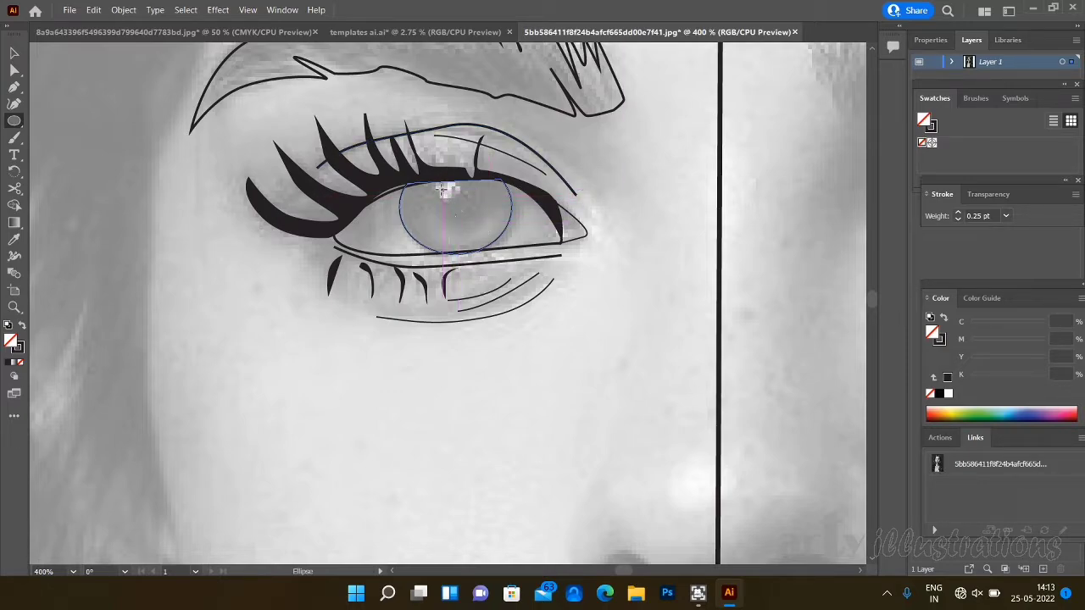
pyautogui.moveTo(443, 188); pyautogui.dragTo(480, 225)
pyautogui.click(655, 394)
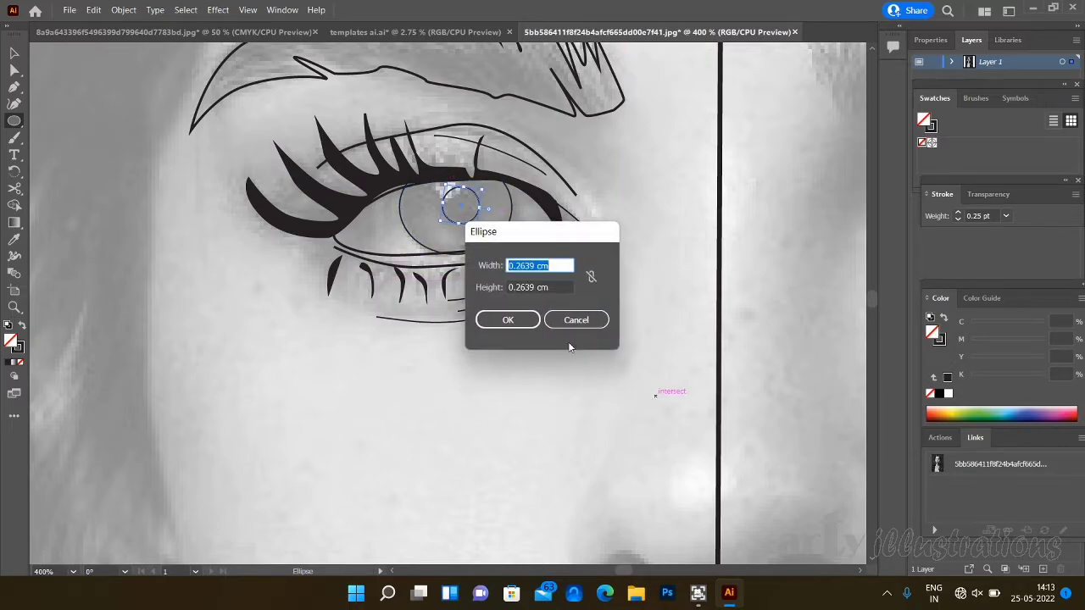
pyautogui.click(572, 320)
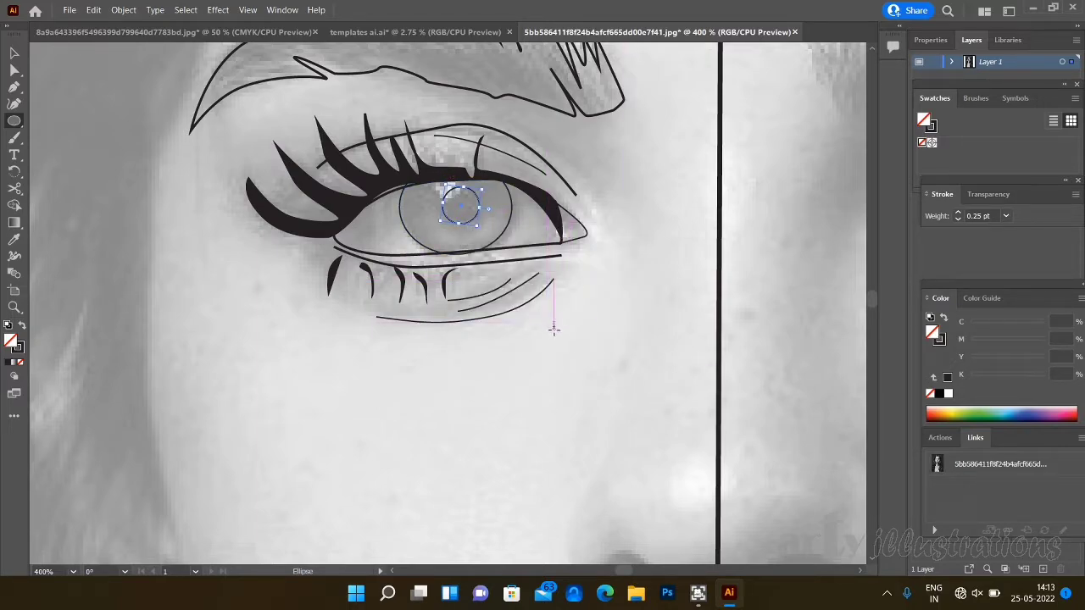
# - Draw a small ellipse beside the eye and move it onto the light reflection at the pupil's upper-left edge
pyautogui.moveTo(555, 331); pyautogui.dragTo(571, 343)
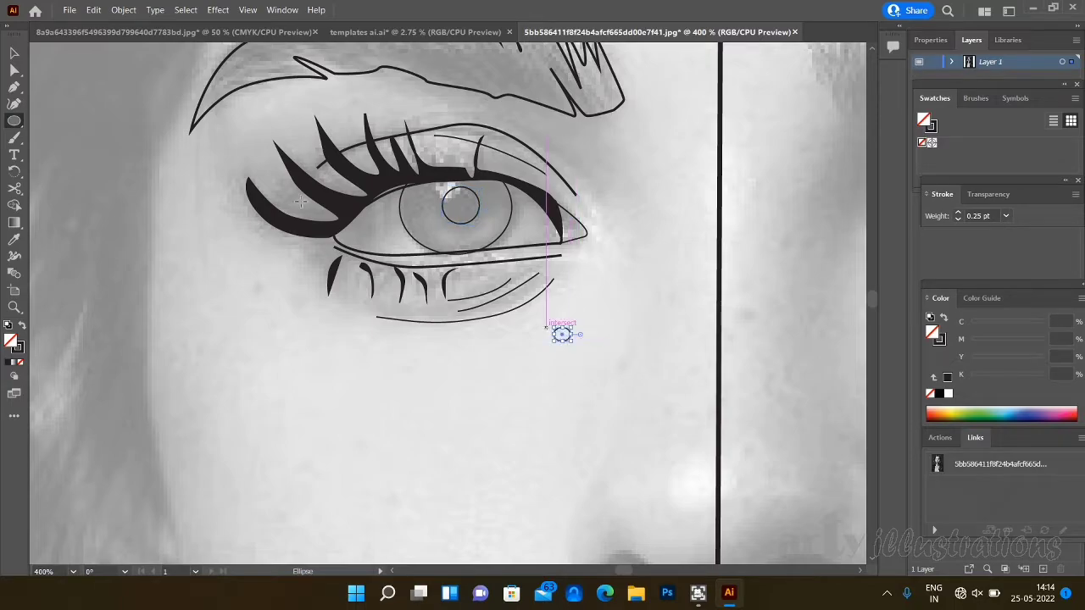
pyautogui.click(12, 52)
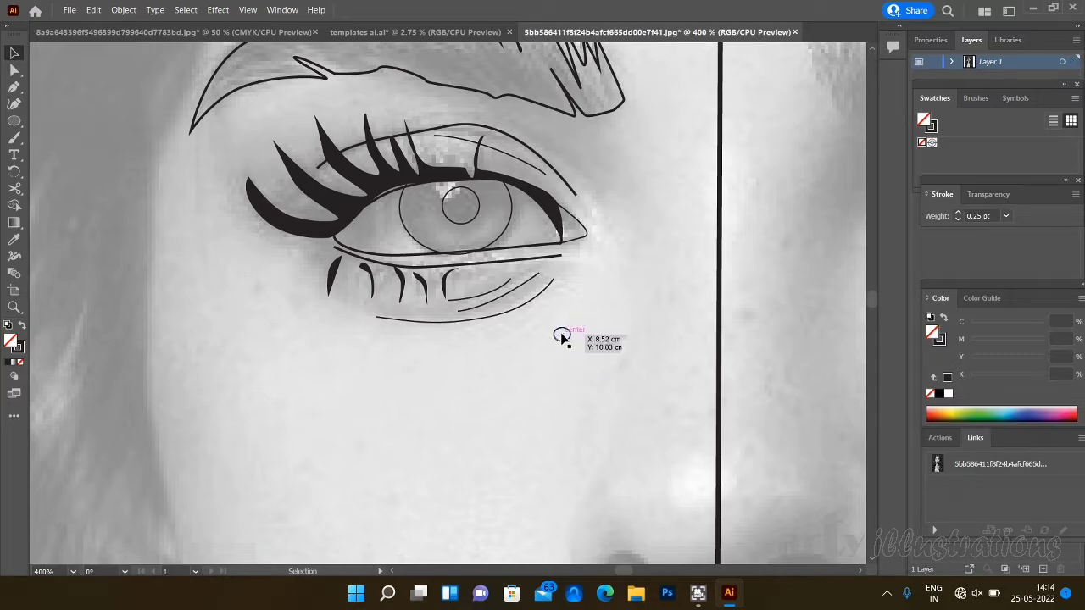
pyautogui.moveTo(561, 338); pyautogui.dragTo(471, 248)
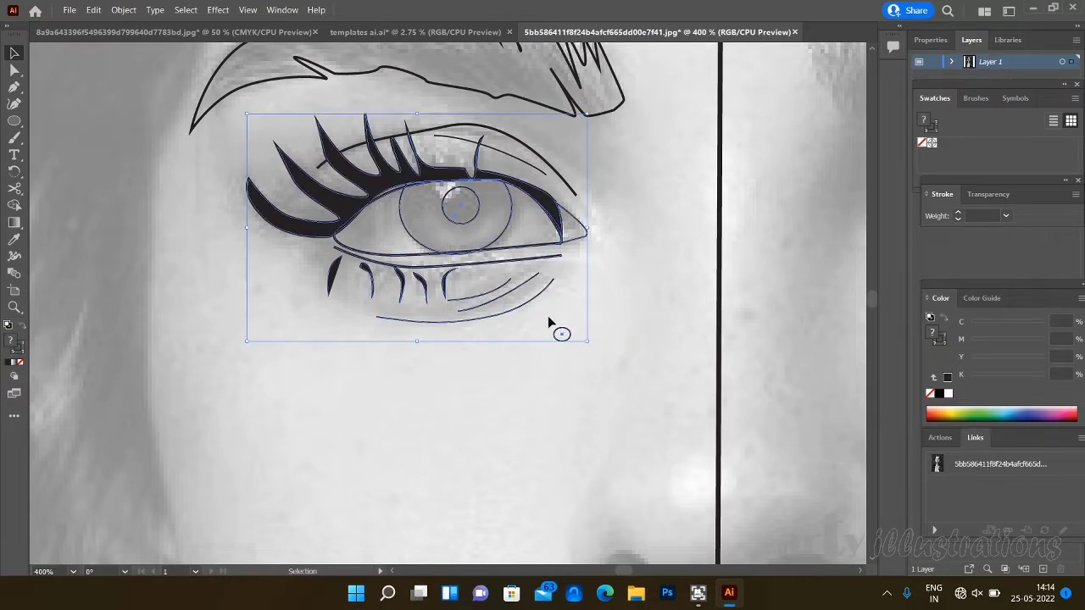
pyautogui.click(658, 447)
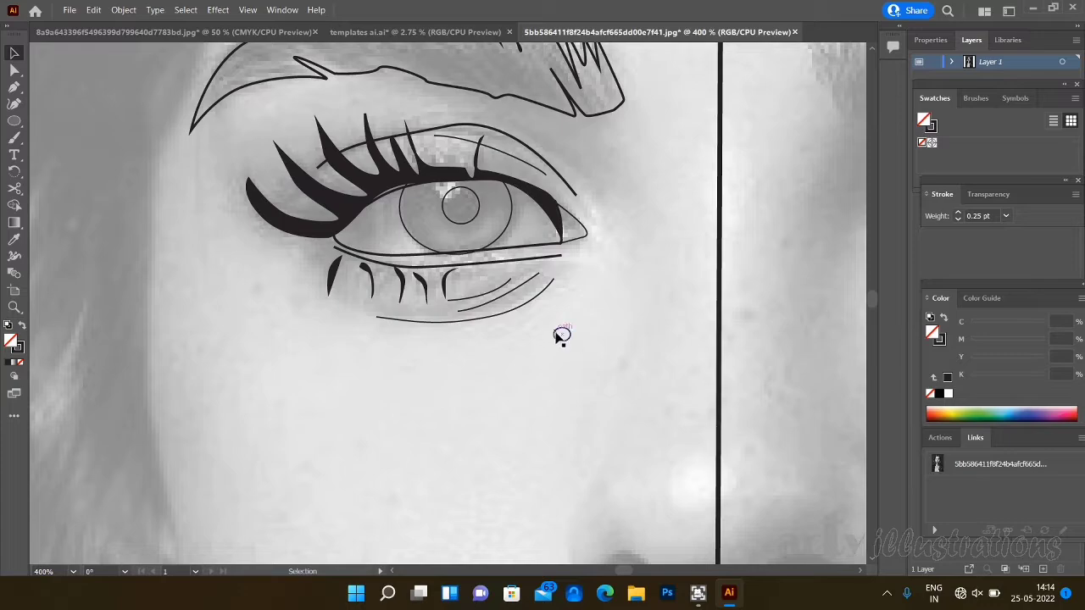
pyautogui.moveTo(563, 339); pyautogui.dragTo(447, 190)
pyautogui.click(521, 424)
# - Outline the nostril on the traced side of the face as a small closed curved shape with the Pen tool
pyautogui.scroll(-5, 468, 229)
pyautogui.press('p')
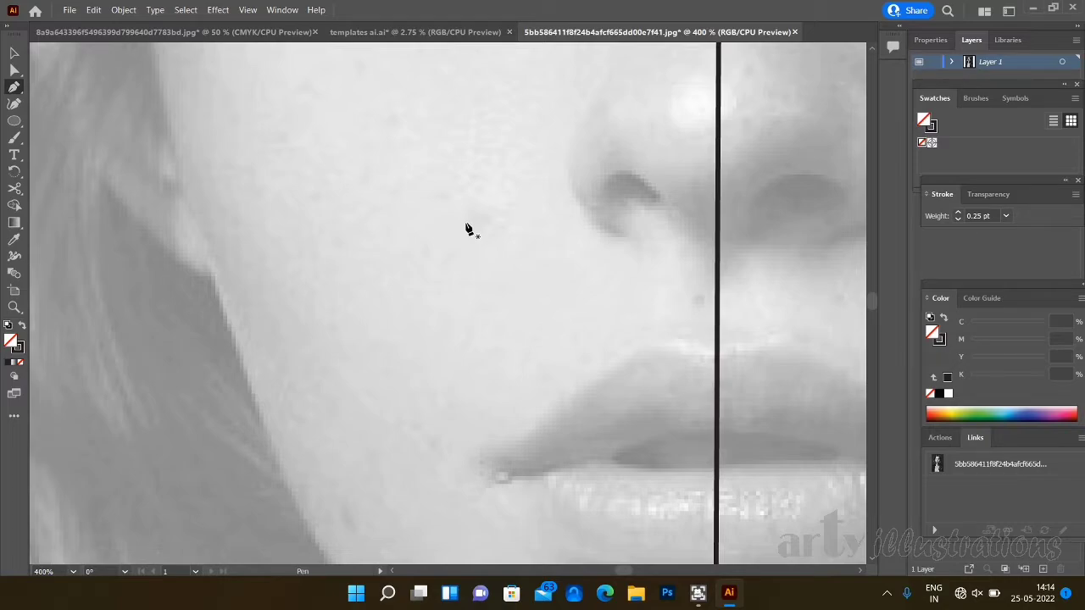
pyautogui.moveTo(606, 206)
pyautogui.mouseDown()
pyautogui.moveTo(621, 174)
pyautogui.moveTo(641, 171)
pyautogui.moveTo(650, 204)
pyautogui.moveTo(608, 213)
pyautogui.moveTo(618, 200)
pyautogui.mouseUp()
pyautogui.click(659, 200)
pyautogui.click(606, 204)
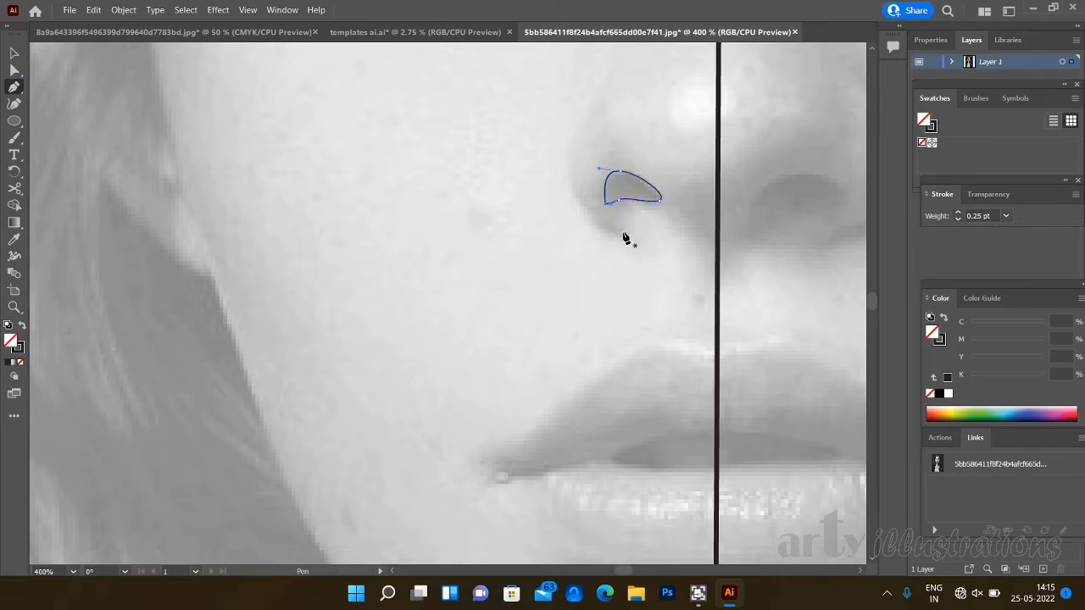
# - Draw an open curve around the nostril wing, from below the nostril up along the side of the nose
pyautogui.moveTo(620, 235); pyautogui.dragTo(568, 186)
pyautogui.moveTo(583, 124); pyautogui.dragTo(614, 67)
pyautogui.click(620, 56)
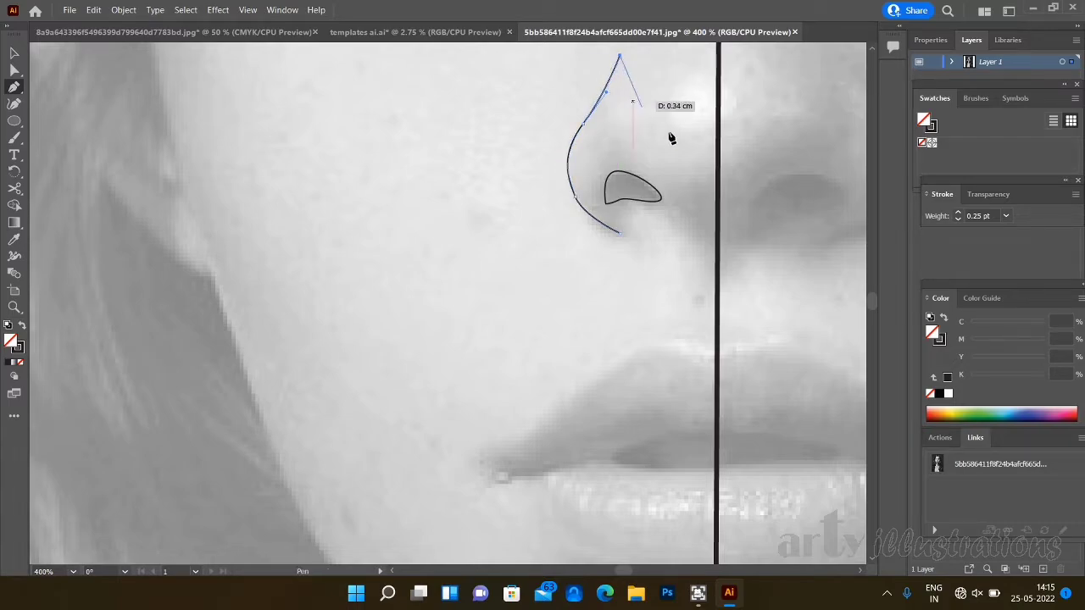
pyautogui.click(15, 54)
# - Trace half of the lips' outer contour from the upper-lip centre around the mouth corner to the lower edge at the centre line
pyautogui.click(14, 85)
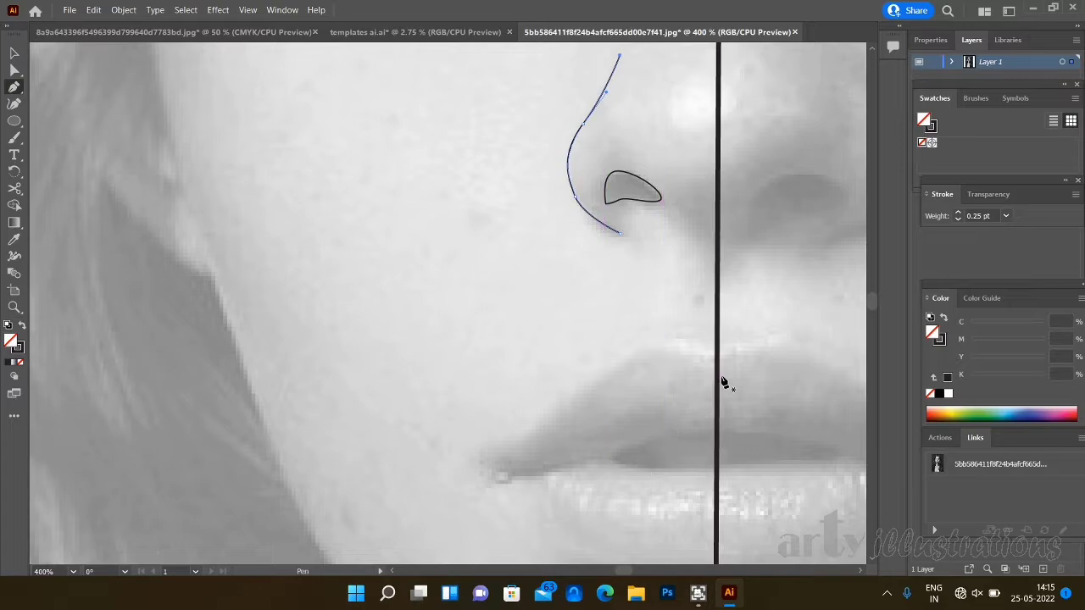
pyautogui.click(713, 353)
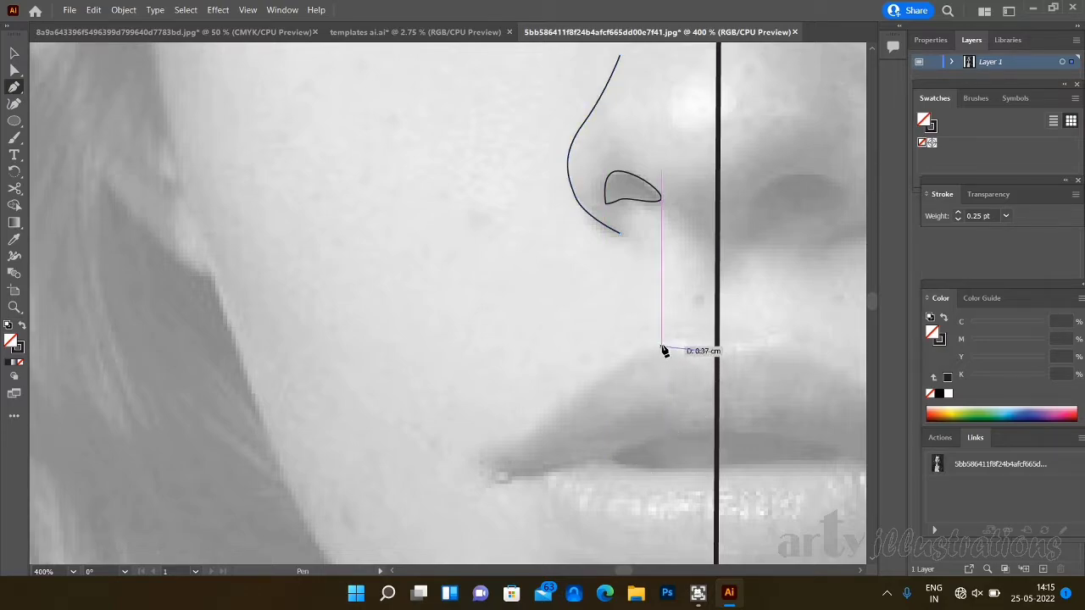
pyautogui.moveTo(646, 343); pyautogui.dragTo(642, 347)
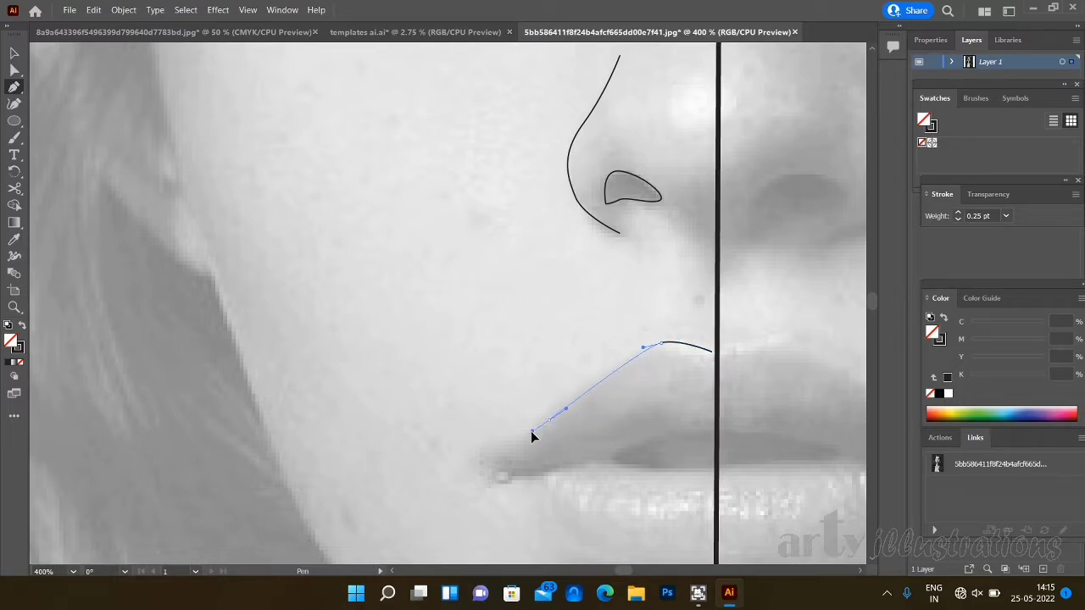
pyautogui.moveTo(531, 432); pyautogui.dragTo(562, 531)
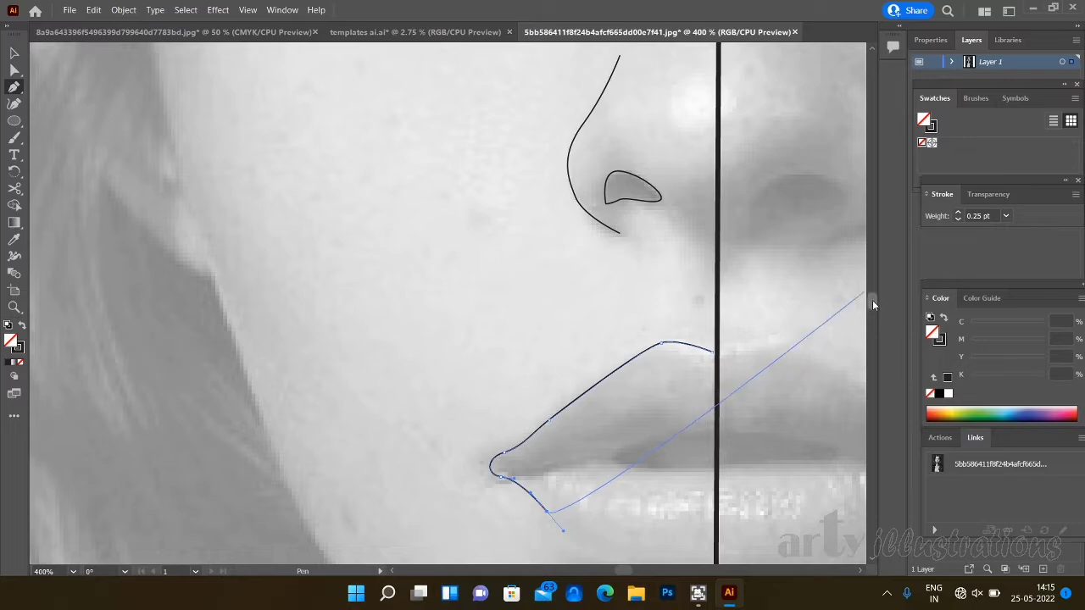
pyautogui.scroll(-3, 872, 300)
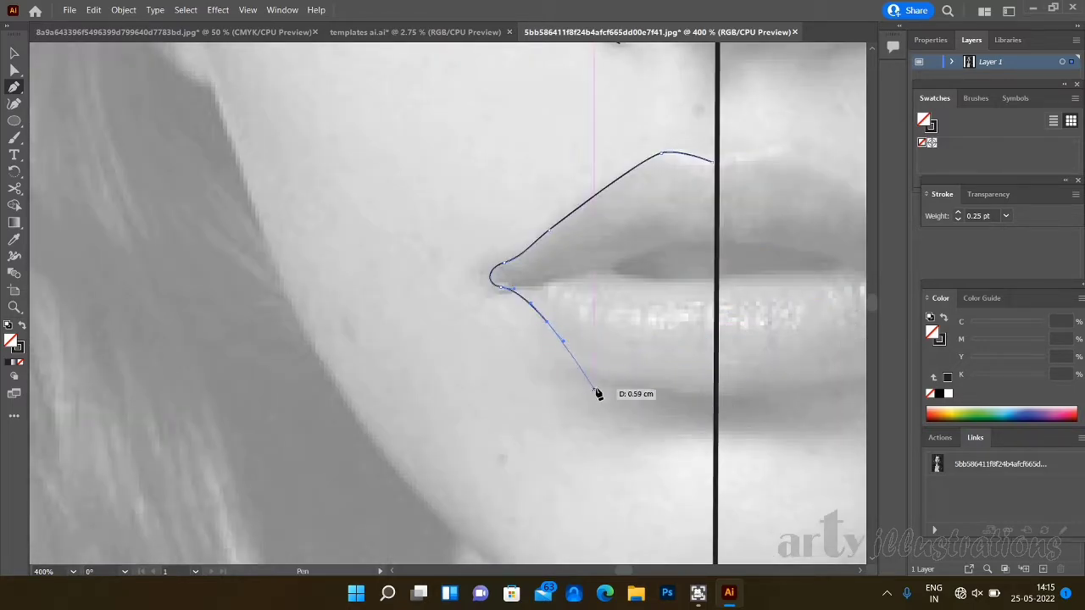
pyautogui.moveTo(613, 383); pyautogui.dragTo(653, 390)
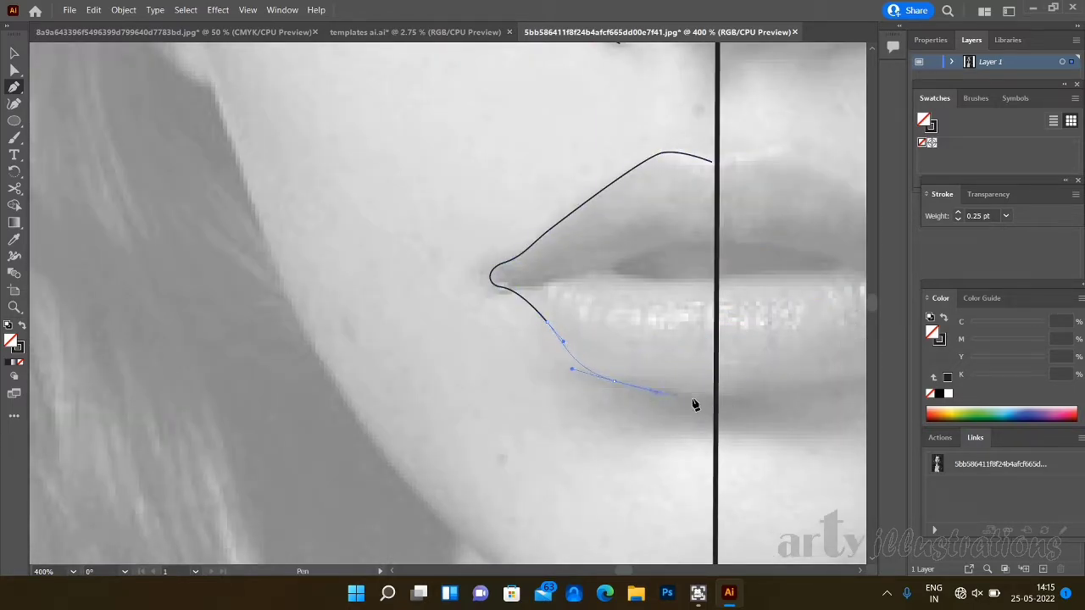
pyautogui.click(713, 400)
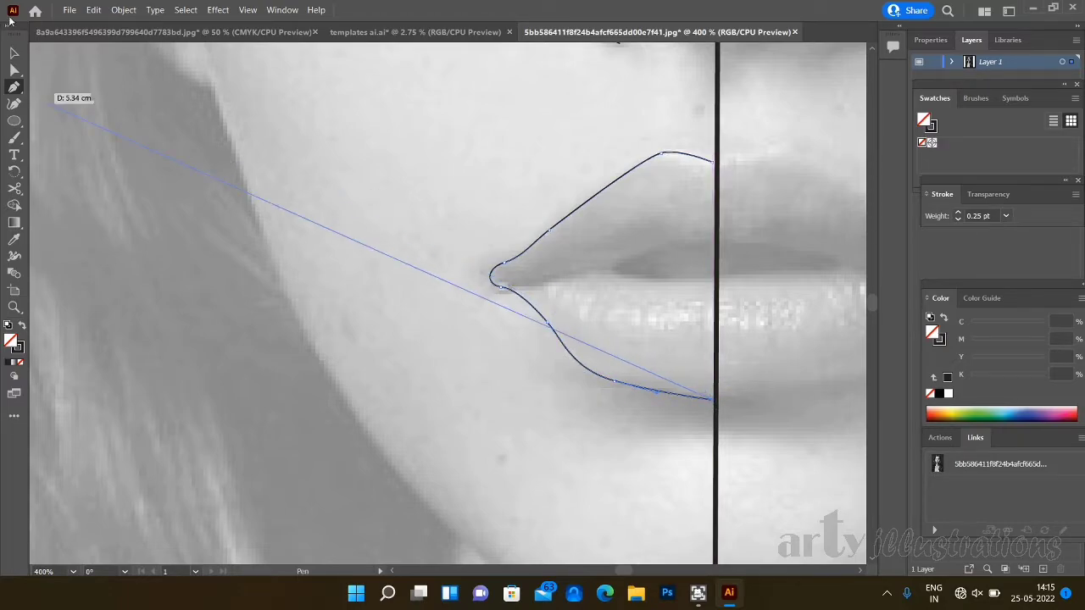
pyautogui.click(15, 53)
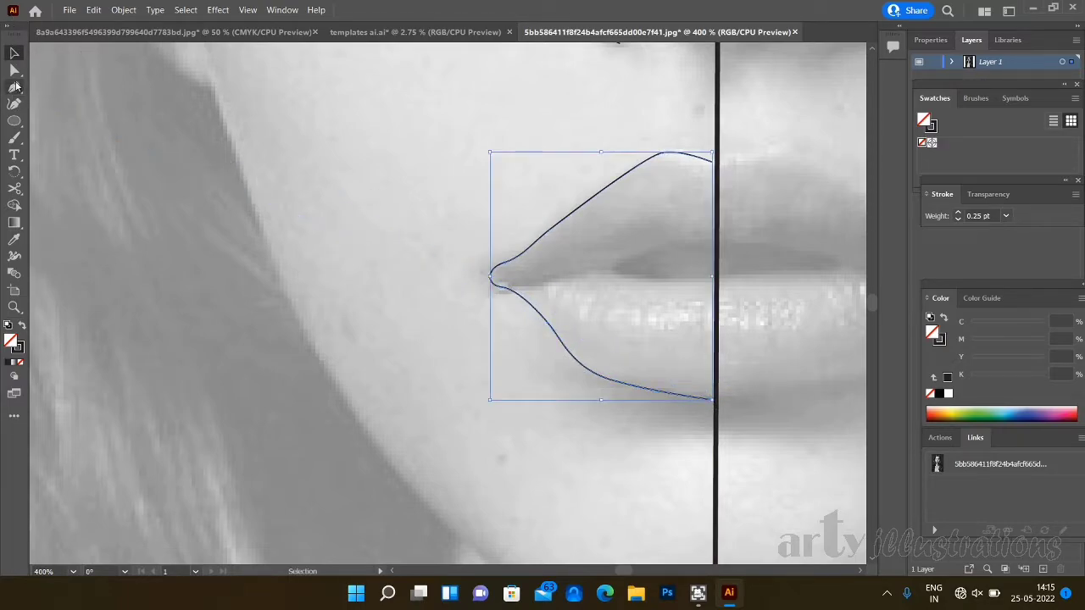
# - Outline the dark opening between the lips with the Pen tool, starting and ending at the vertical centre line
pyautogui.click(14, 87)
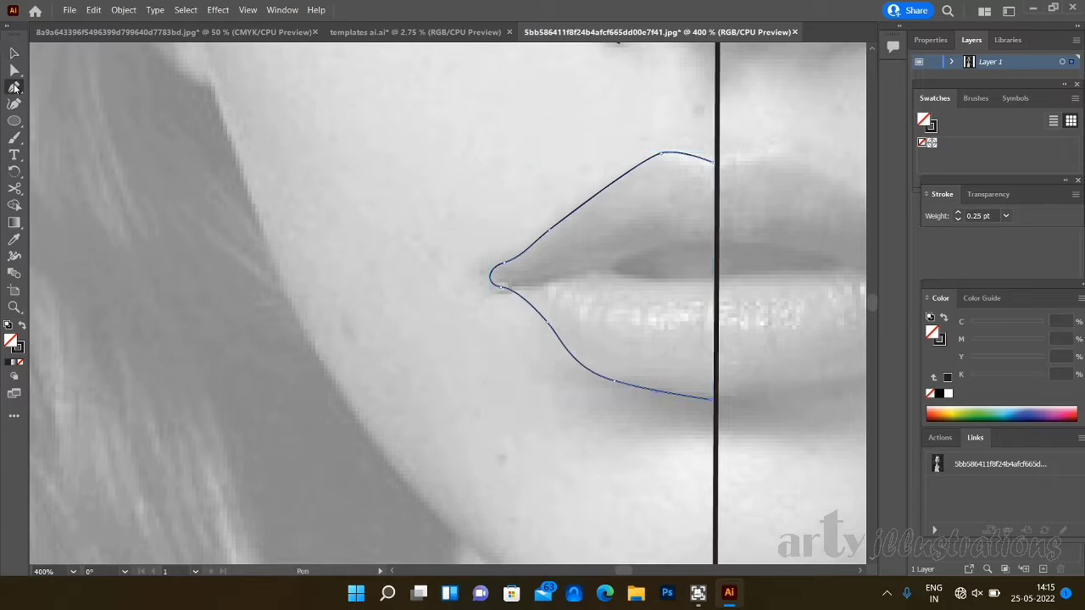
pyautogui.click(713, 242)
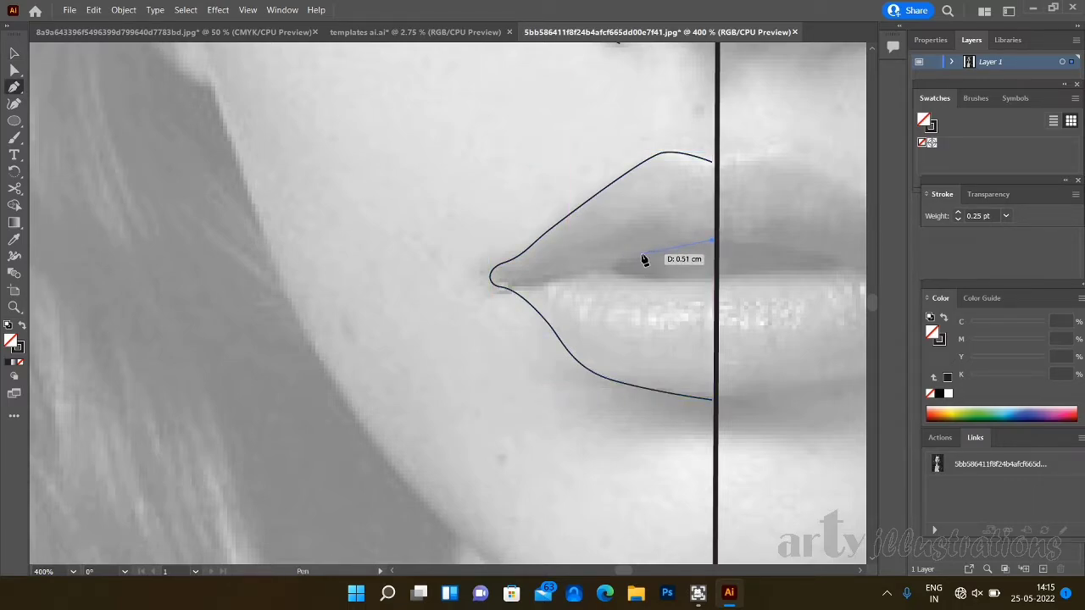
pyautogui.moveTo(638, 255); pyautogui.dragTo(575, 273)
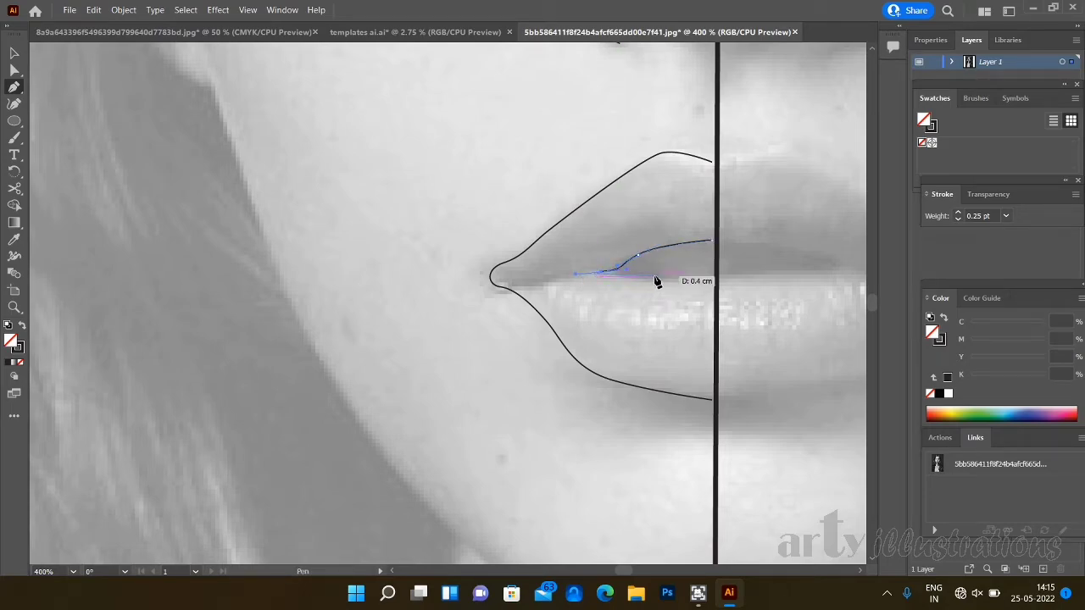
pyautogui.click(713, 278)
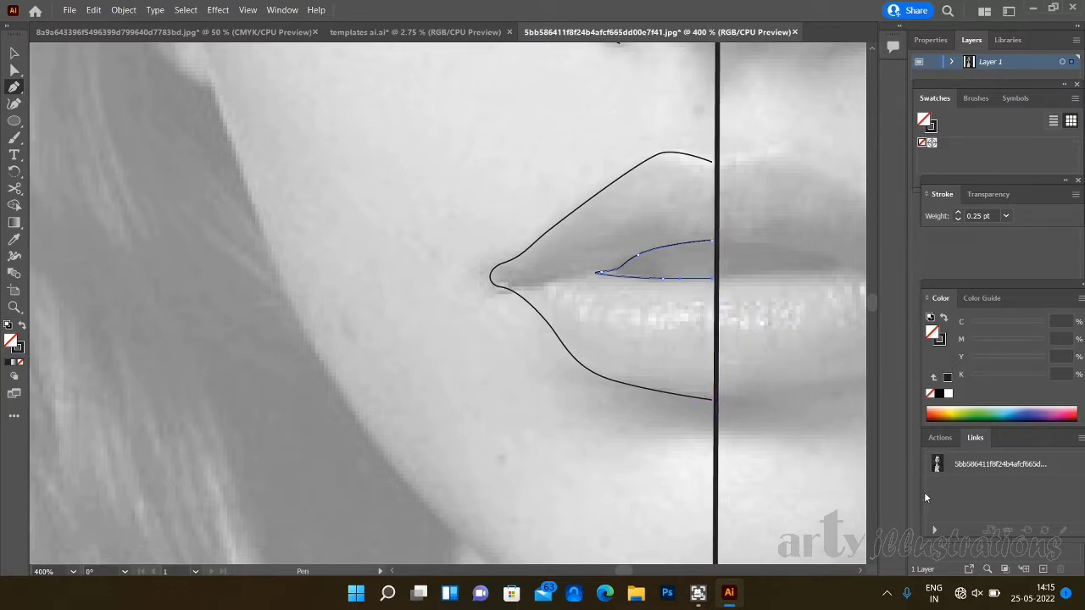
# - Trace half of the face contour from the hairline at the centre line down past the cheek and jaw to the chin
pyautogui.hotkey('ctrl', '-')
pyautogui.hotkey('ctrl', '-')
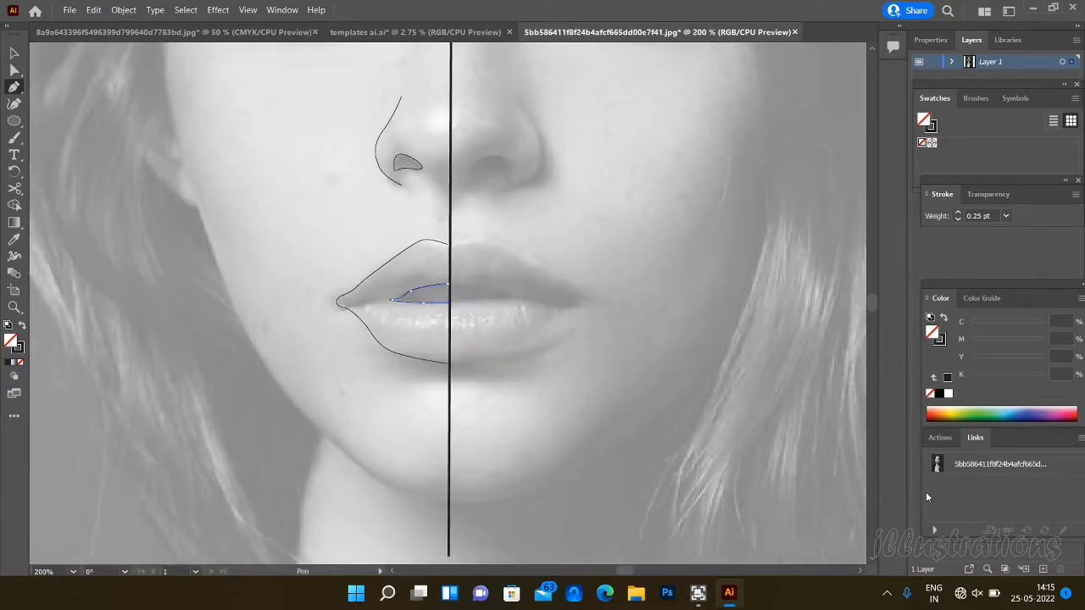
pyautogui.hotkey('ctrl', '-')
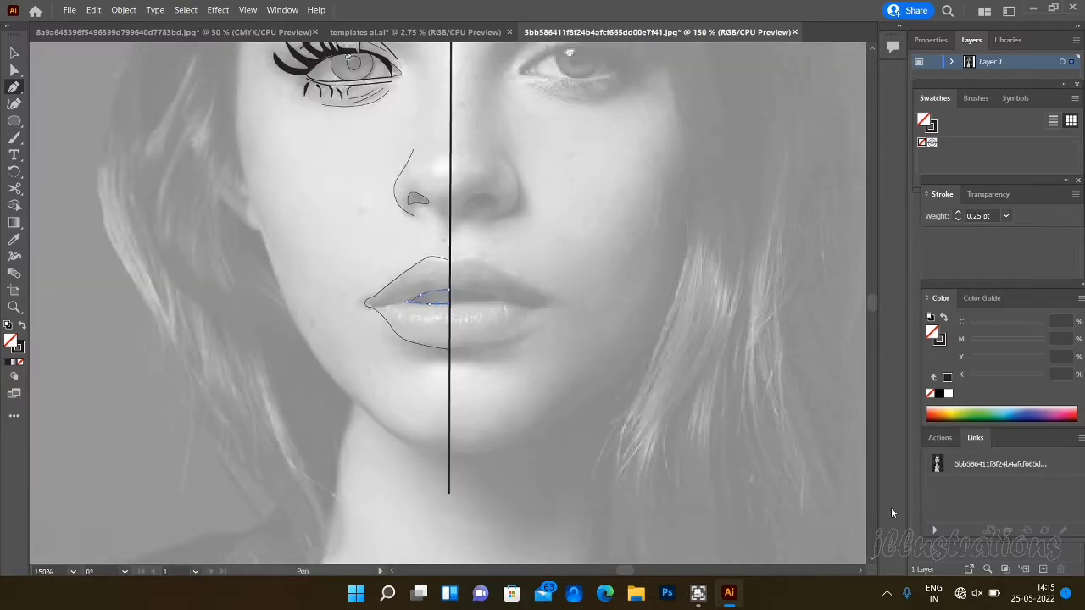
pyautogui.hotkey('ctrl', '-')
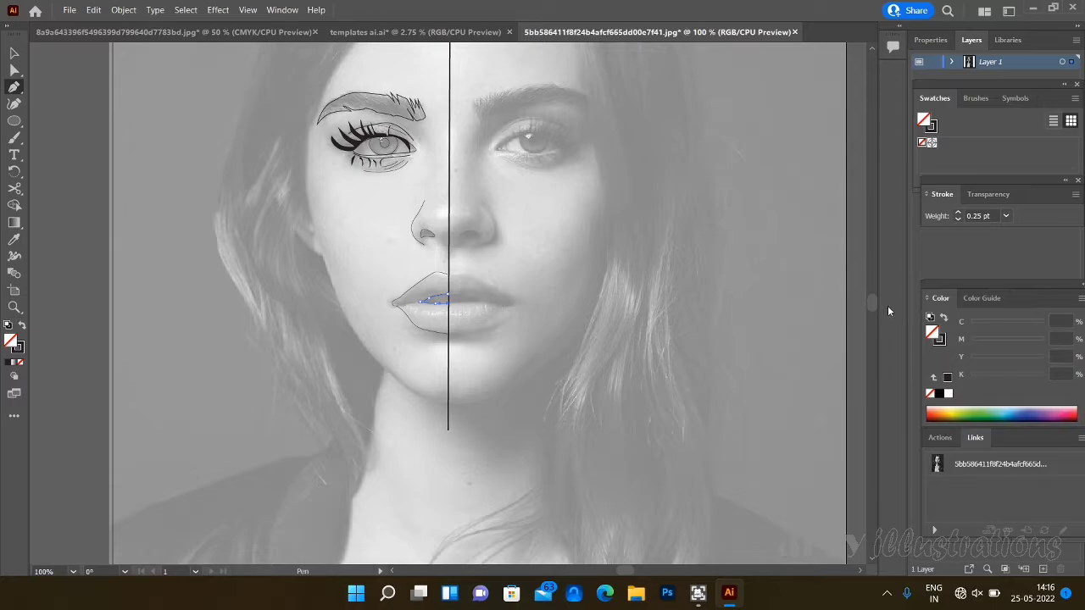
pyautogui.moveTo(874, 304); pyautogui.dragTo(872, 298)
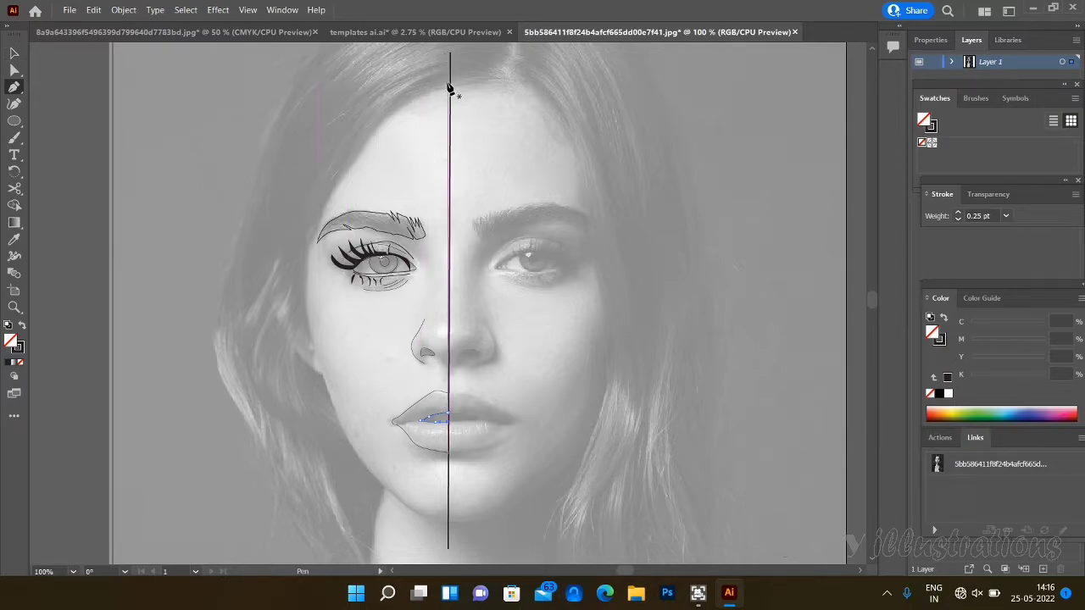
pyautogui.moveTo(448, 84); pyautogui.dragTo(390, 107)
pyautogui.click(353, 136)
pyautogui.moveTo(306, 234); pyautogui.dragTo(353, 454)
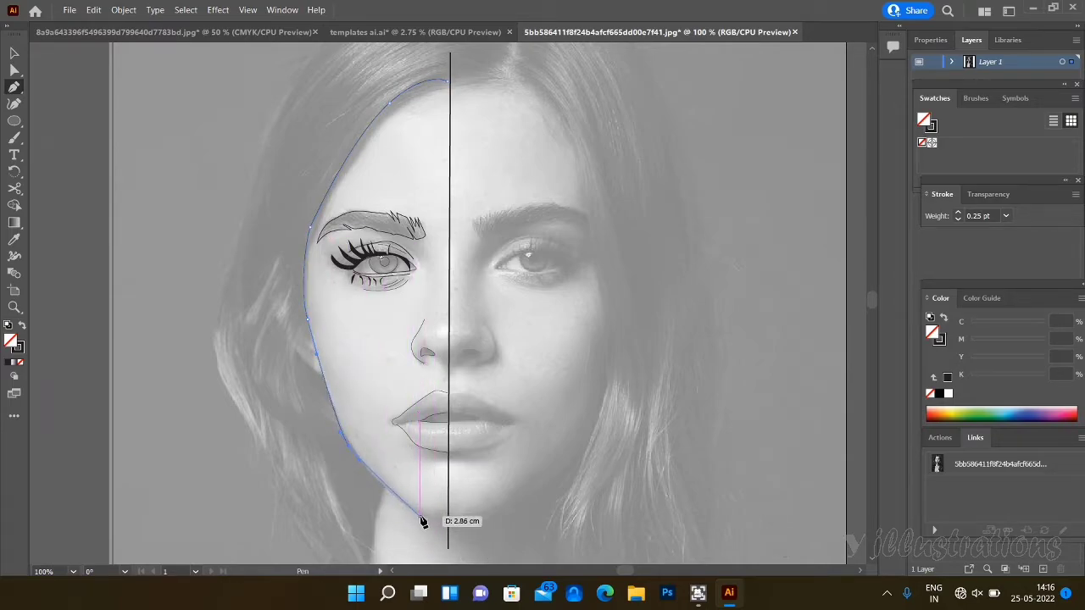
pyautogui.moveTo(421, 517); pyautogui.dragTo(442, 529)
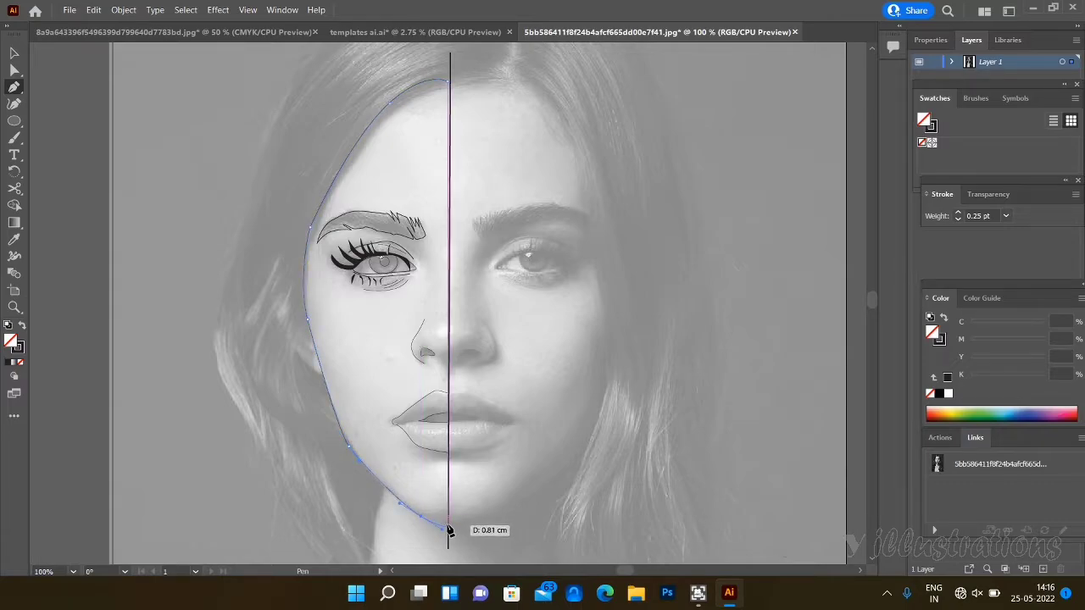
pyautogui.click(449, 526)
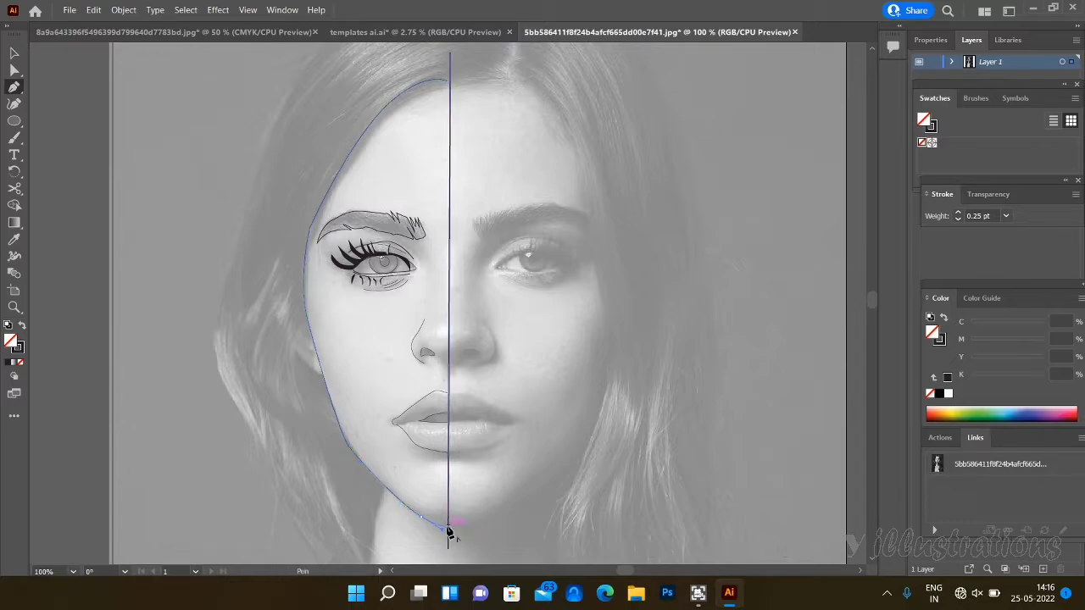
# - Set the face contour's stroke weight to 0.5 pt and deselect it
pyautogui.click(13, 53)
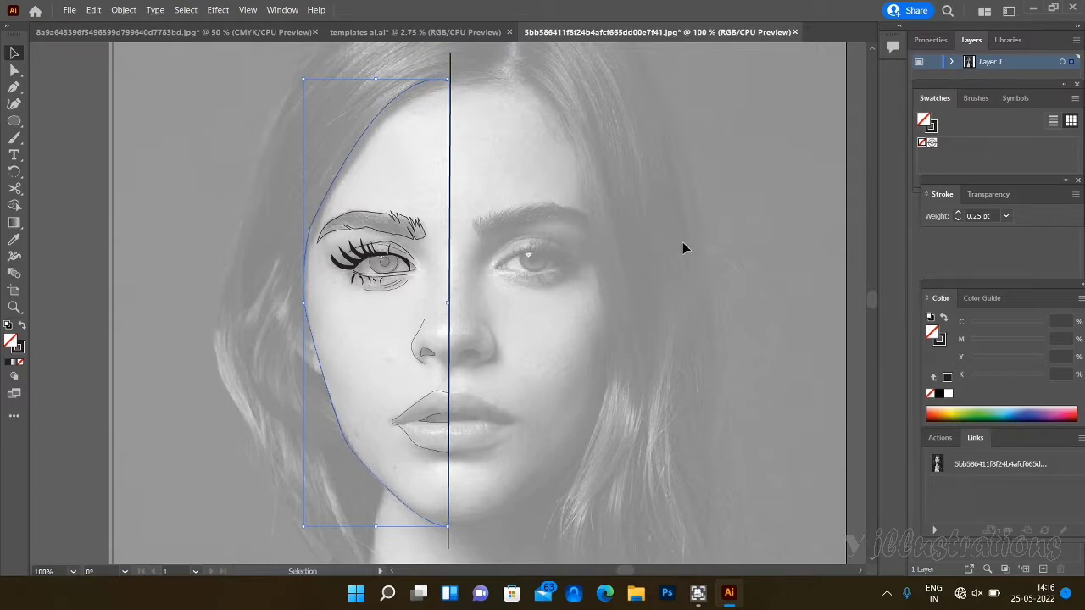
pyautogui.click(1007, 216)
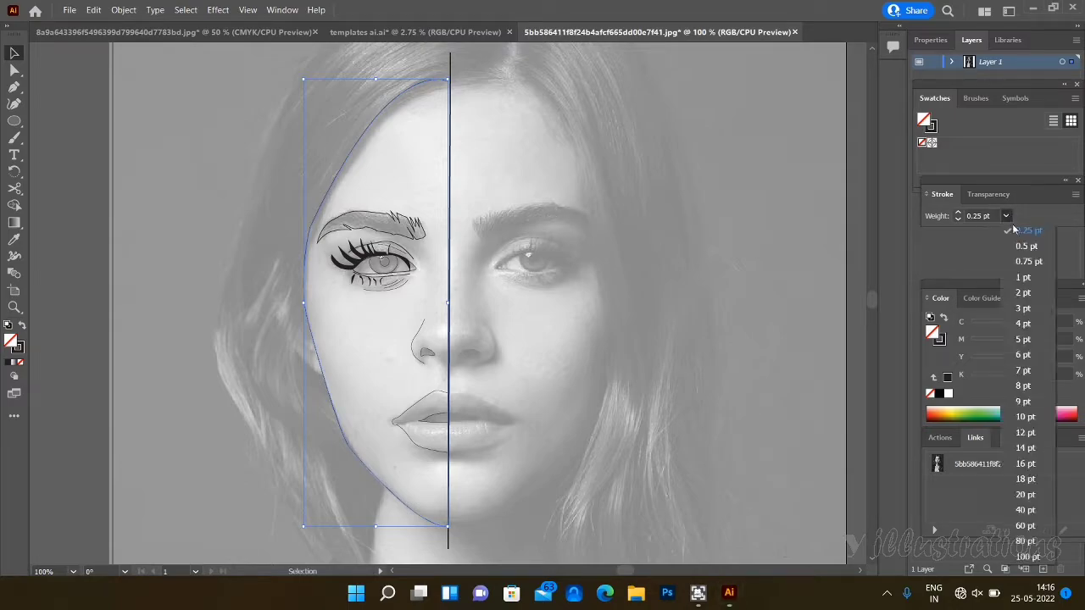
pyautogui.click(1024, 247)
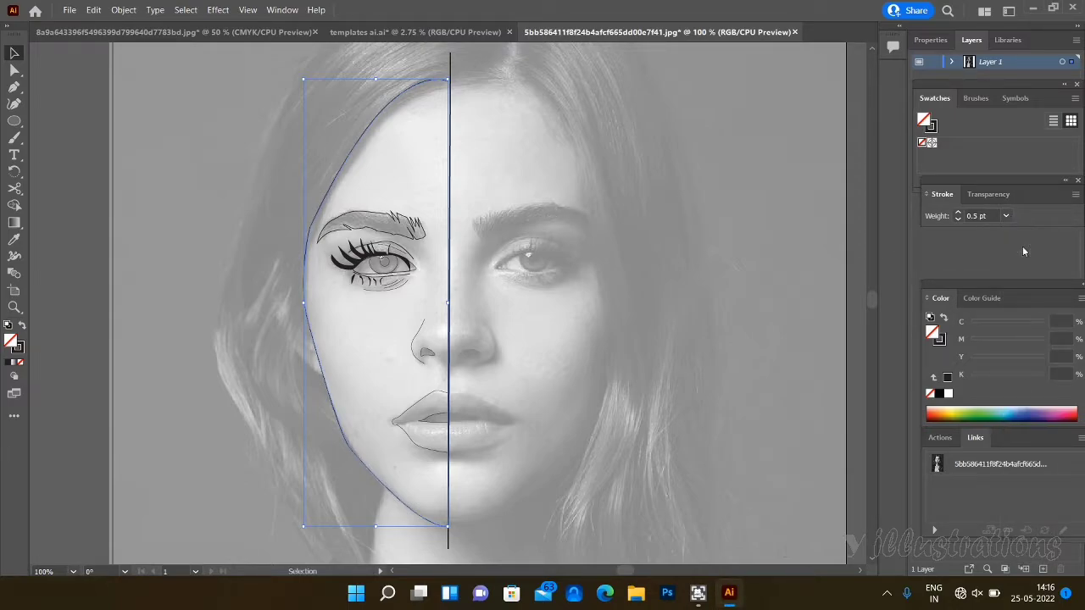
pyautogui.click(500, 299)
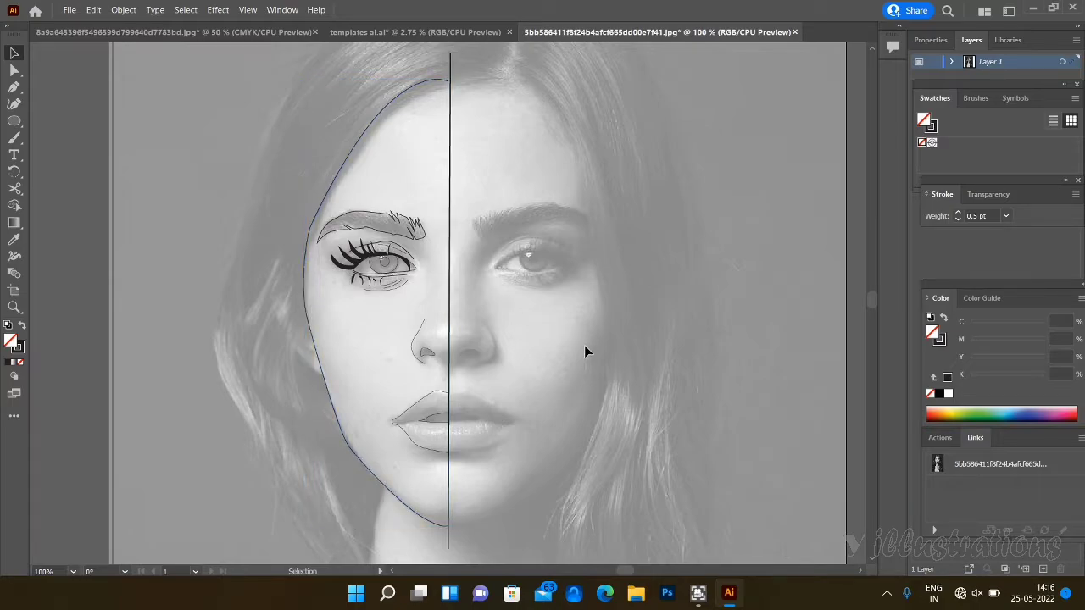
# - Unlock all objects and move the reference photo sideways off the traced half face
pyautogui.hotkey('ctrl', '-')
pyautogui.hotkey('ctrl', '-')
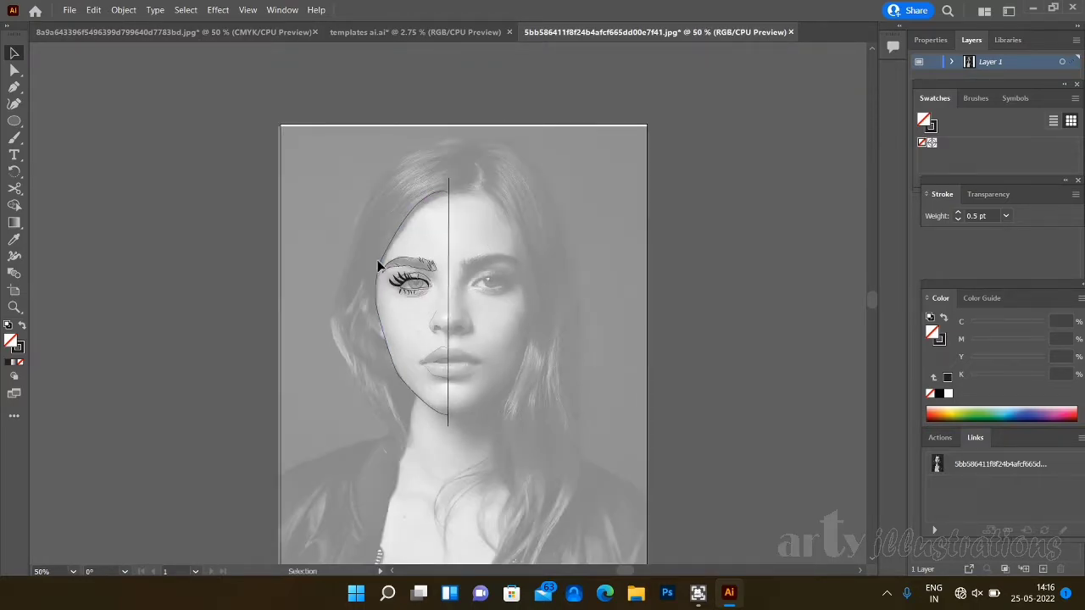
pyautogui.click(123, 9)
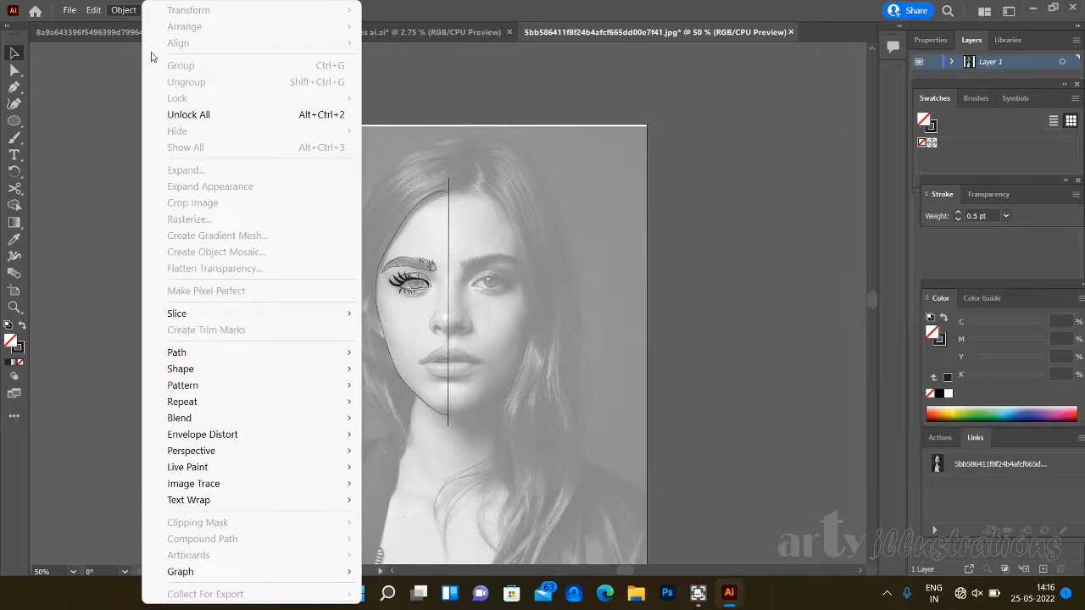
pyautogui.click(190, 117)
pyautogui.moveTo(517, 354); pyautogui.dragTo(266, 344)
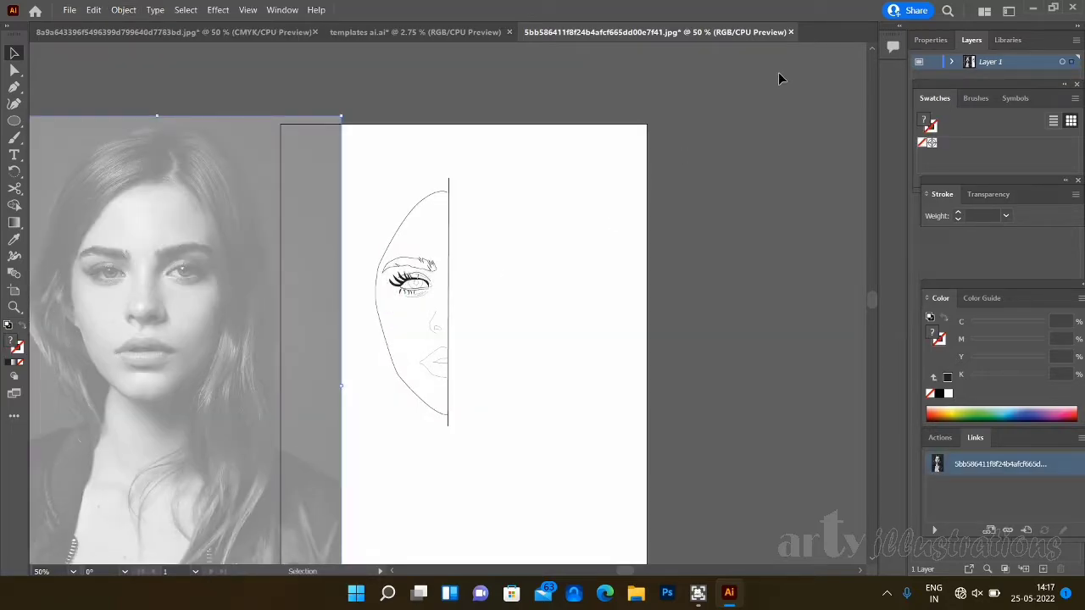
# - Turn off the Template option for Layer 1 and delete the vertical centre line
pyautogui.doubleClick(970, 63)
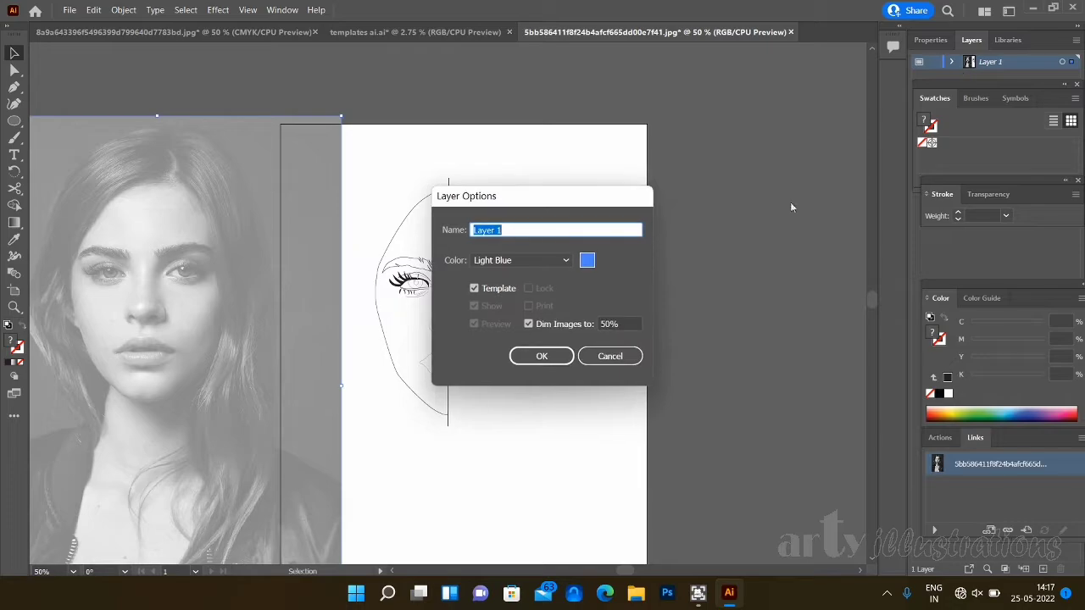
pyautogui.click(496, 289)
pyautogui.click(541, 356)
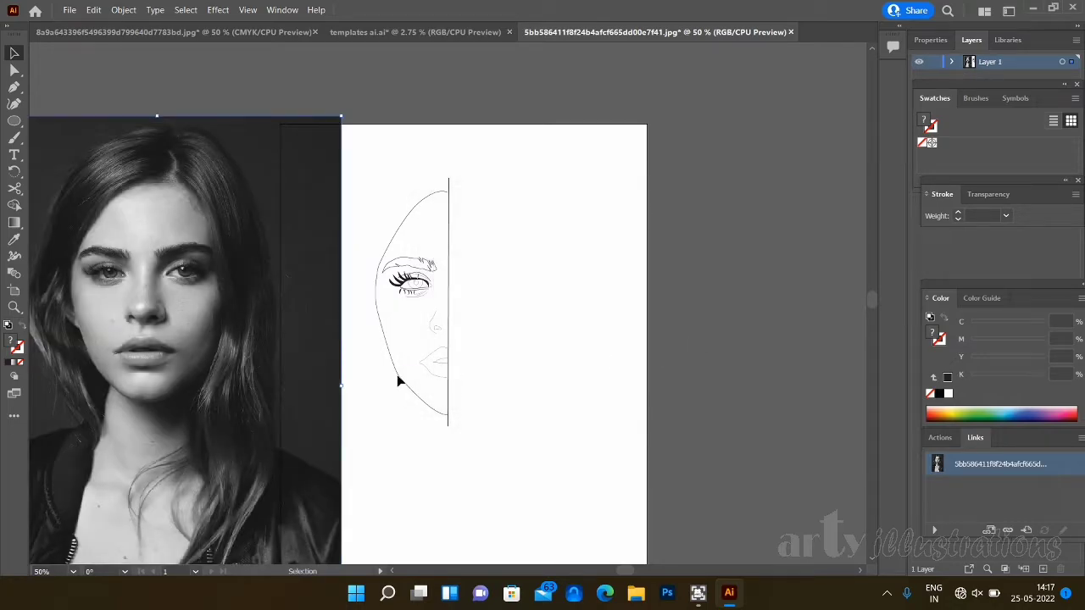
pyautogui.moveTo(452, 325); pyautogui.dragTo(492, 339)
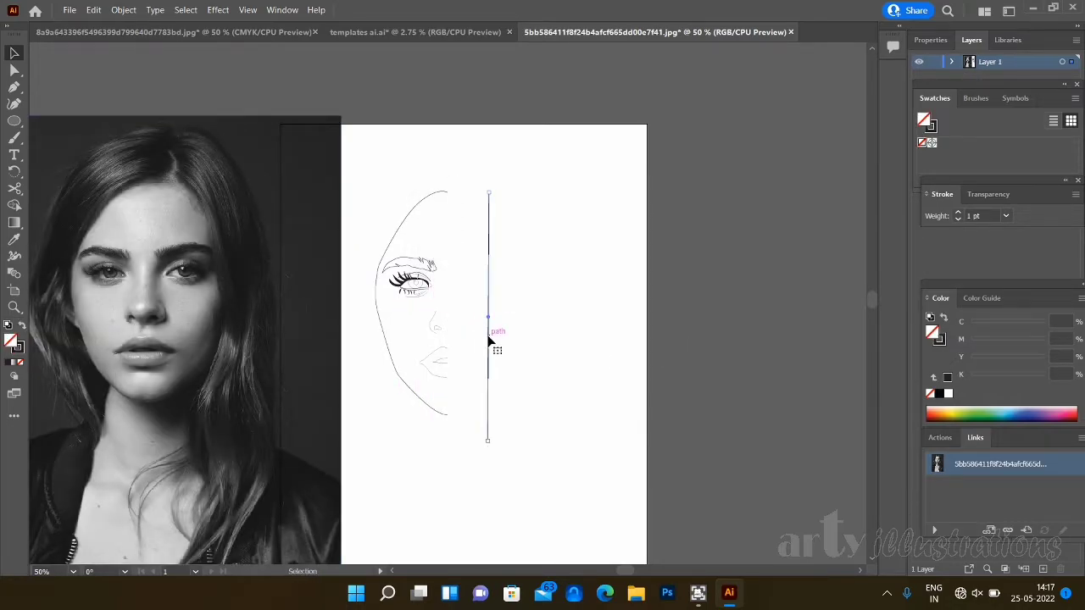
pyautogui.press('Delete')
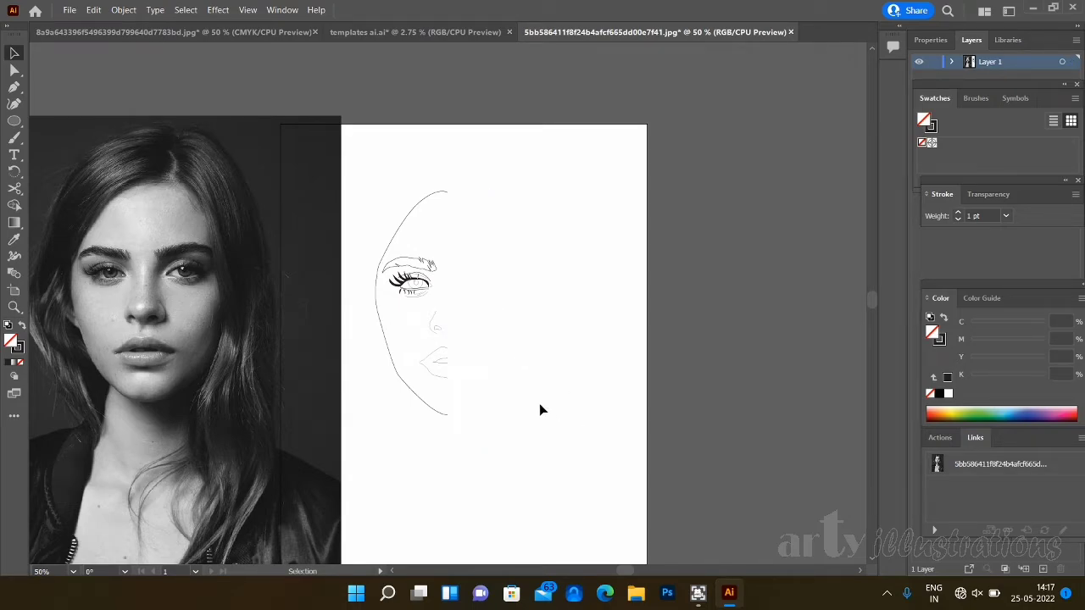
# - Select the whole traced half face and create a copy reflected about the vertical axis with Preview on
pyautogui.moveTo(354, 168)
pyautogui.mouseDown()
pyautogui.moveTo(375, 253)
pyautogui.moveTo(474, 457)
pyautogui.mouseUp()
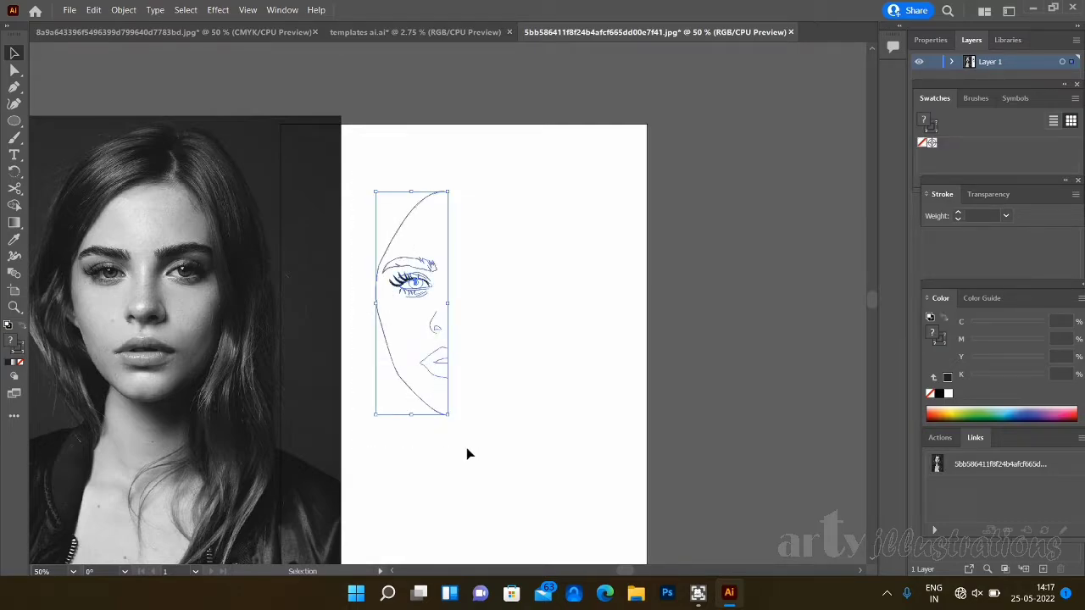
pyautogui.rightClick(439, 369)
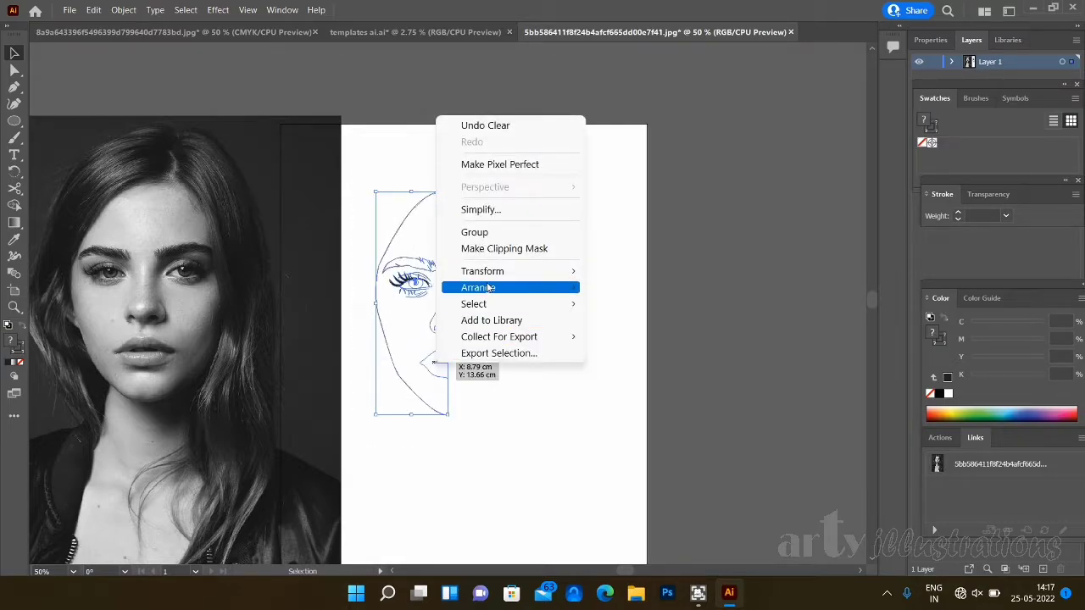
pyautogui.moveTo(503, 274)
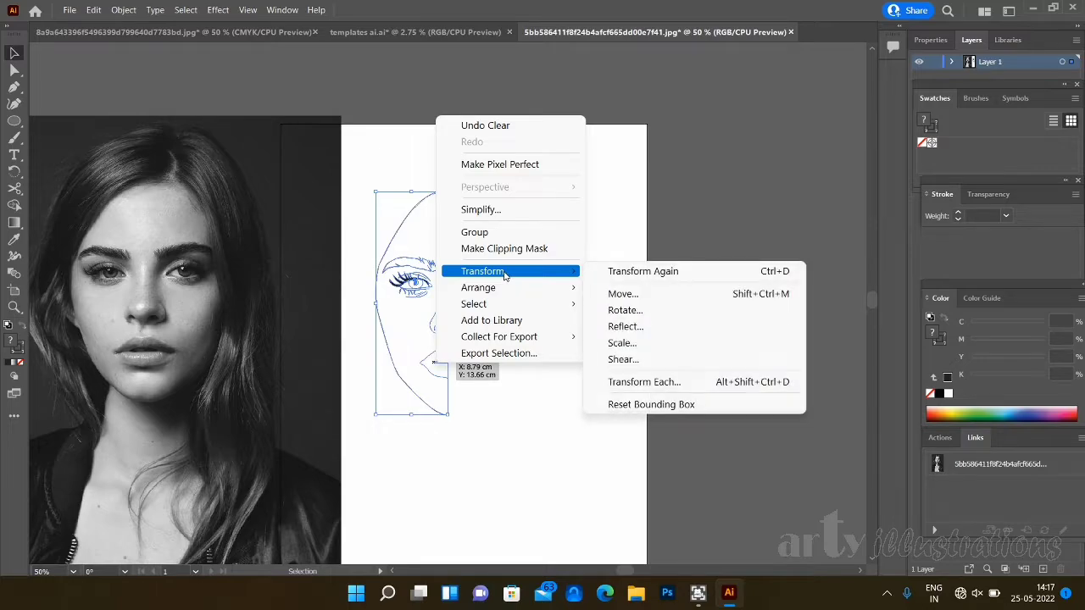
pyautogui.click(627, 328)
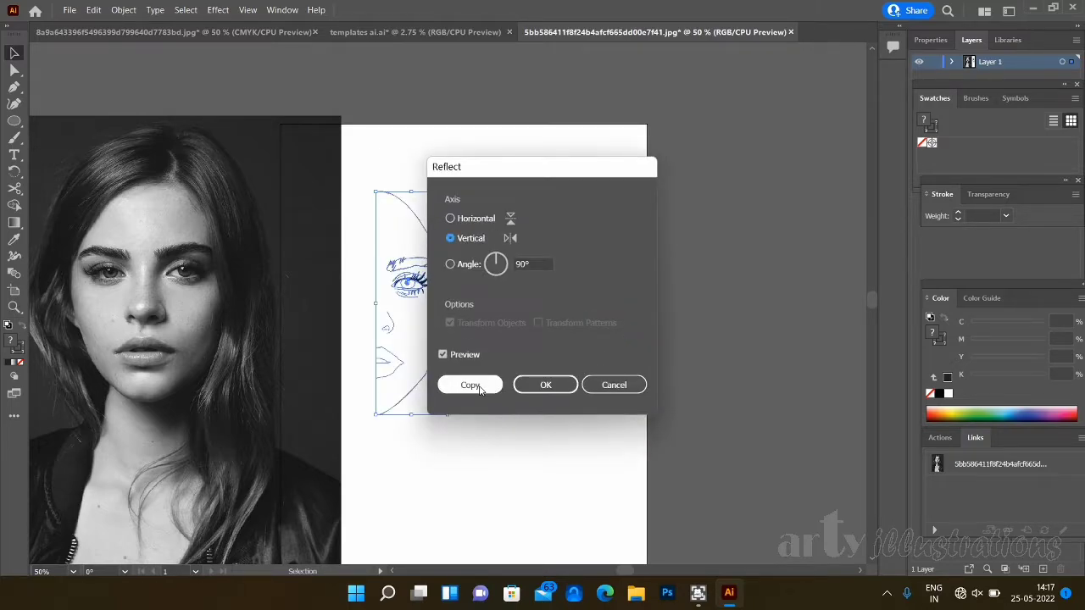
pyautogui.click(470, 386)
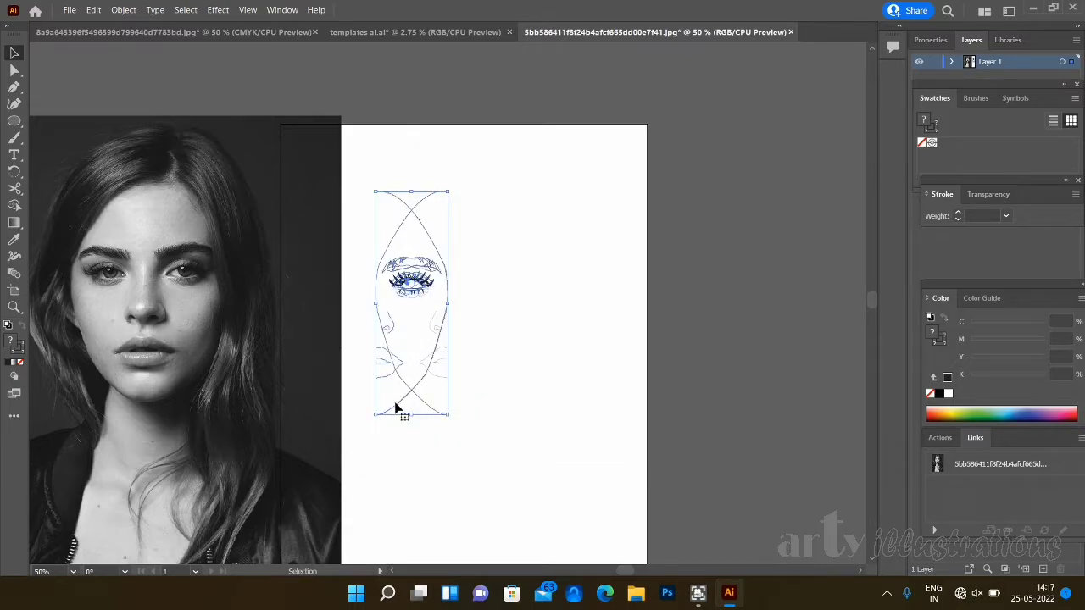
# - Move the mirrored half 4.12 cm horizontally to meet the original along the face's centre, and shift the photo slightly away
pyautogui.moveTo(396, 411); pyautogui.dragTo(466, 406)
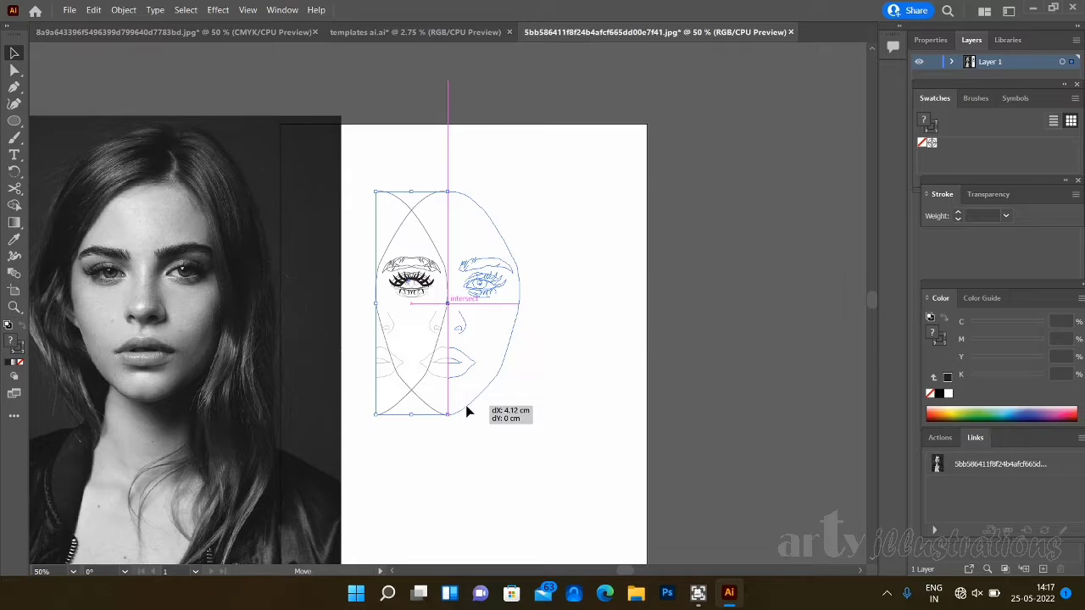
pyautogui.moveTo(467, 403); pyautogui.dragTo(466, 403)
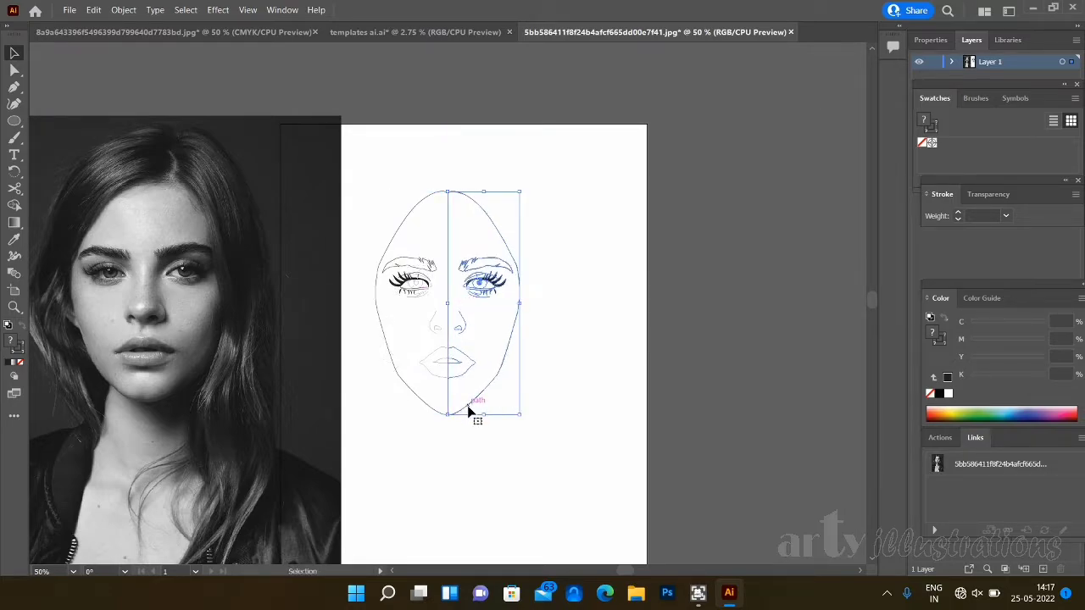
pyautogui.click(498, 456)
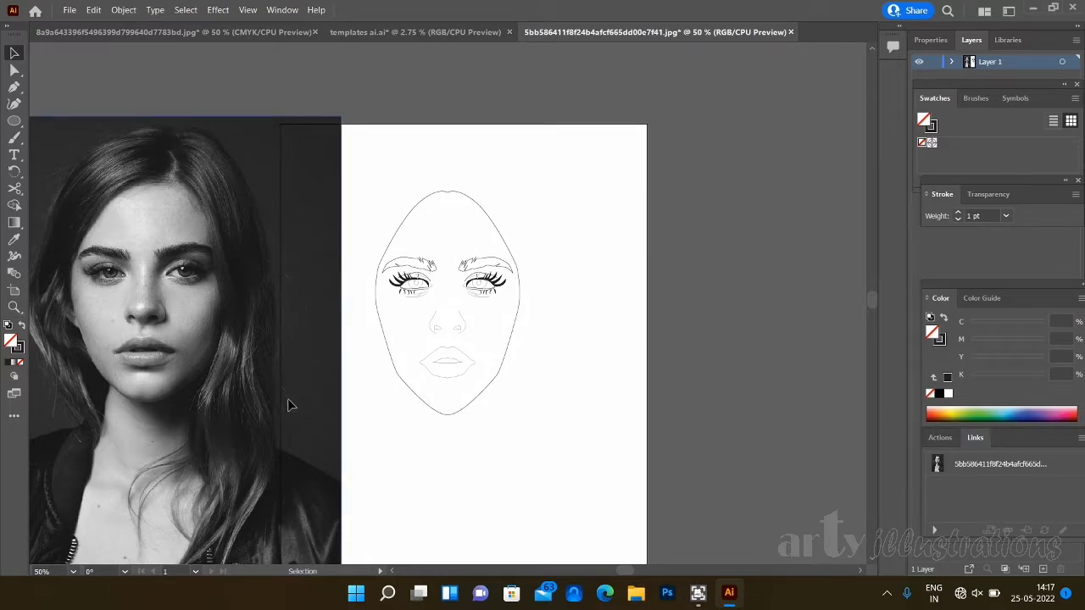
pyautogui.moveTo(288, 405); pyautogui.dragTo(281, 412)
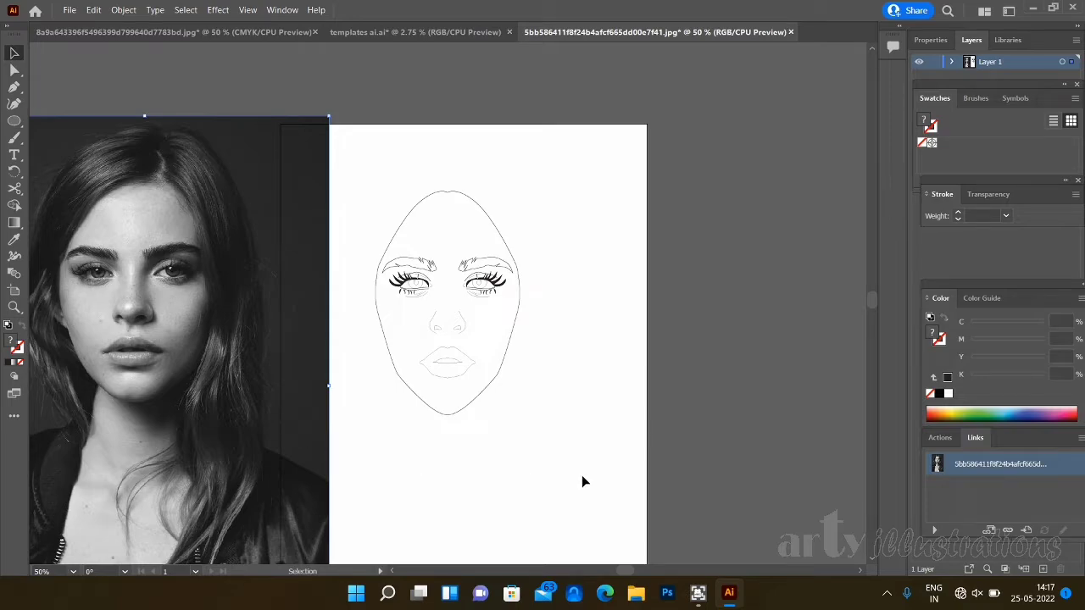
# - Join the two halves of the lips' outer contour into one path and deselect it
pyautogui.press('a')
pyautogui.hotkey('ctrl', '+')
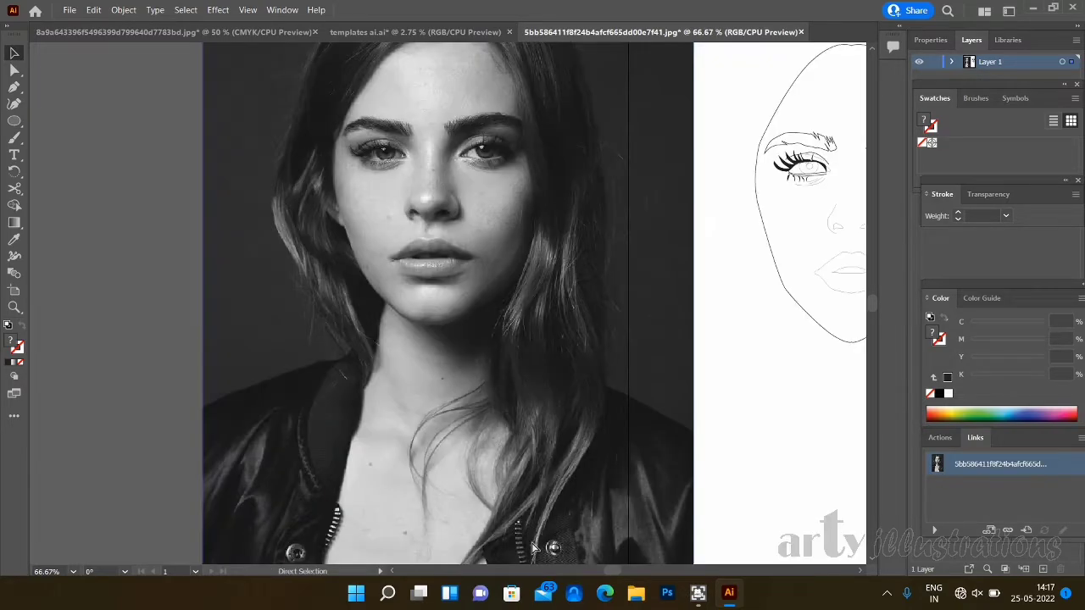
pyautogui.hotkey('ctrl', '+')
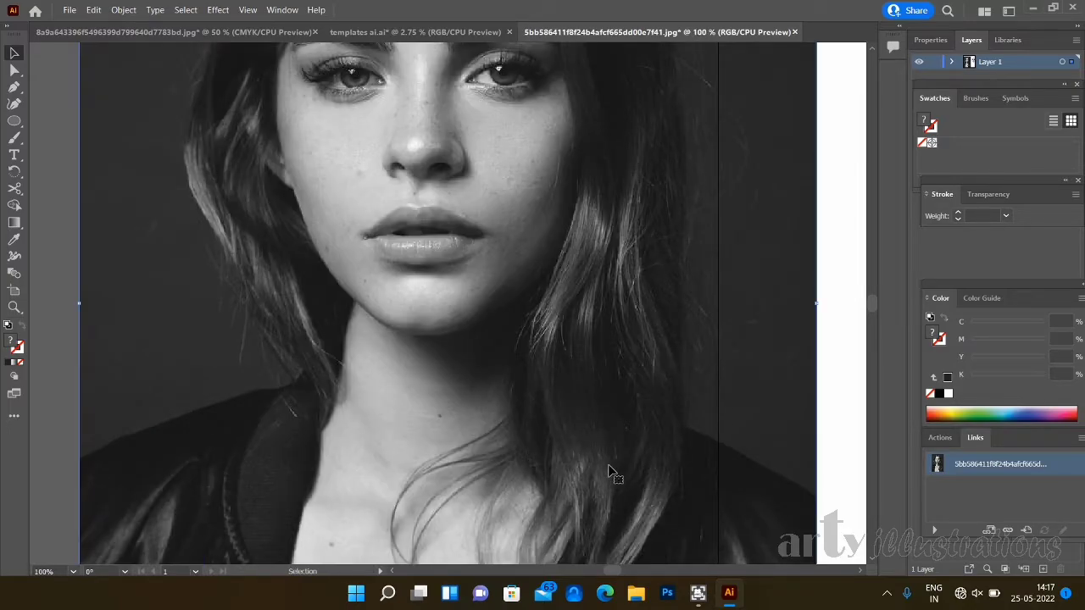
pyautogui.hscroll(10, 609, 472)
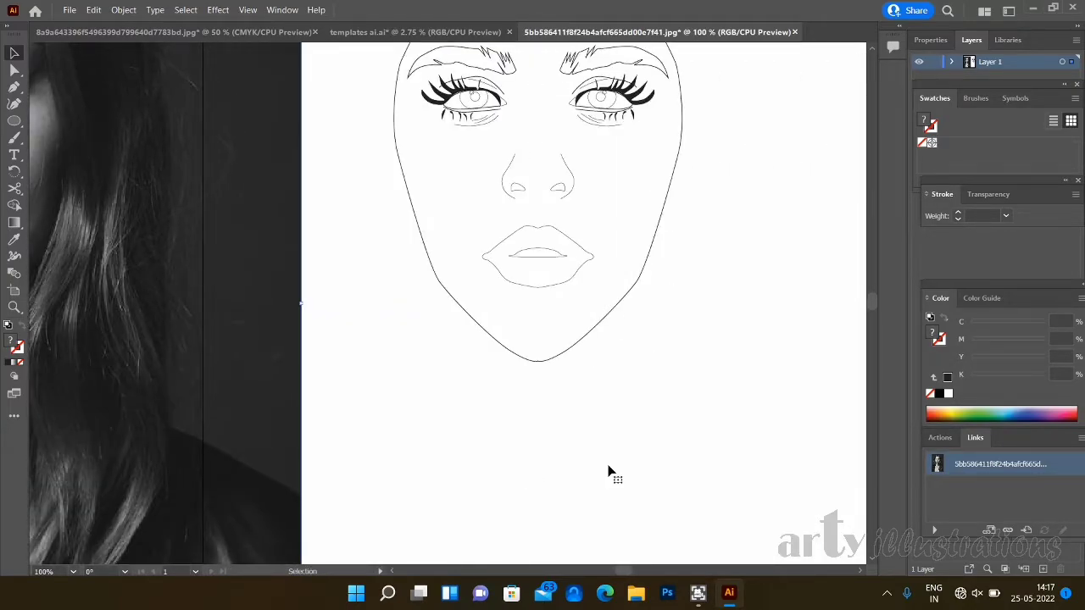
pyautogui.scroll(5, 608, 472)
pyautogui.scroll(-3, 610, 472)
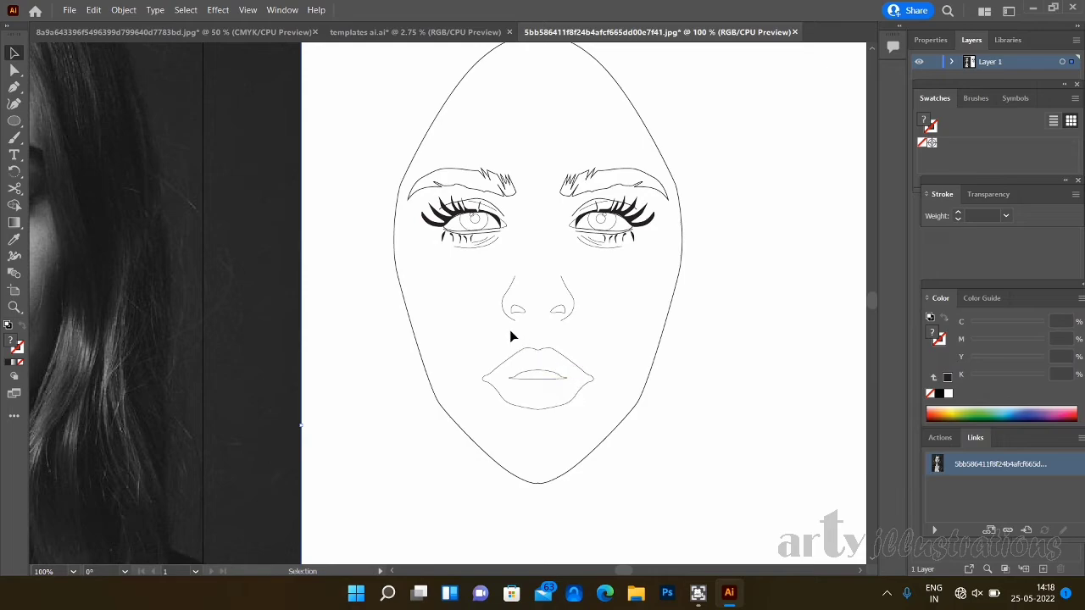
pyautogui.click(551, 363)
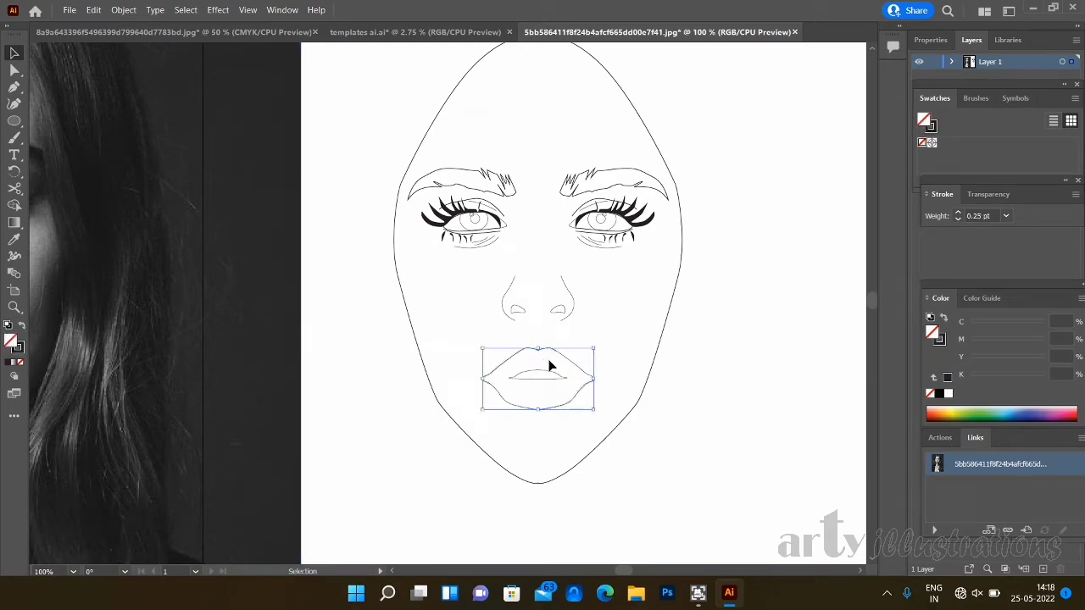
pyautogui.rightClick(551, 363)
pyautogui.click(604, 158)
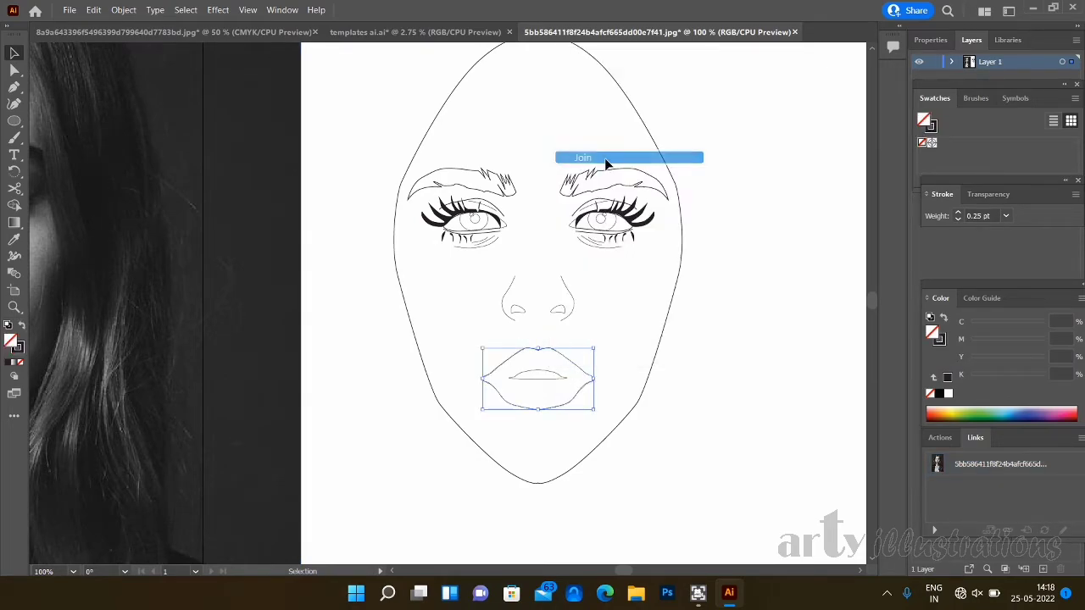
pyautogui.click(612, 323)
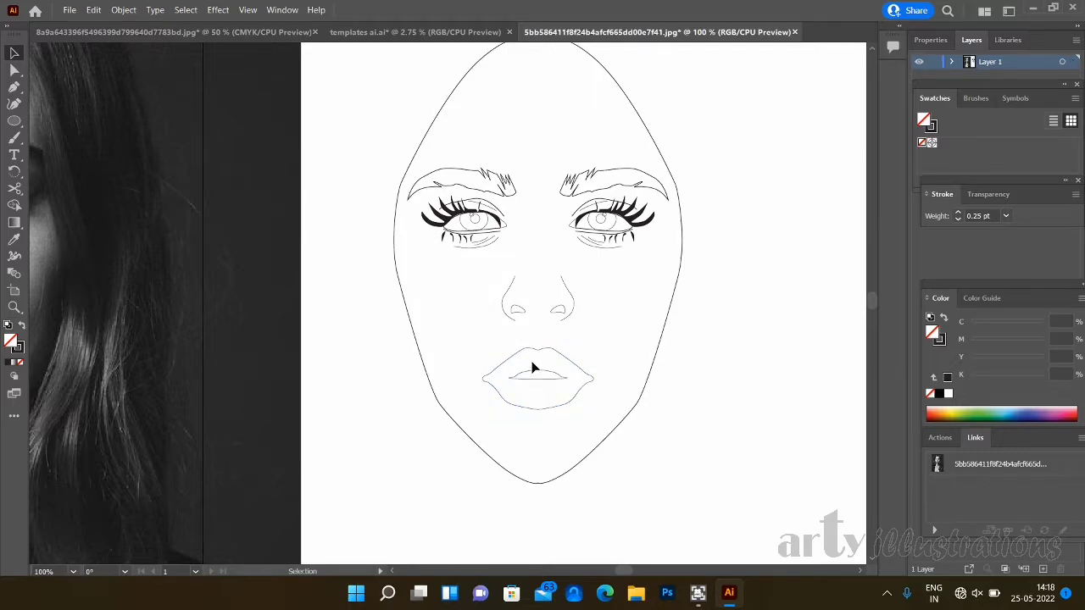
# - Join the two halves of the opening between the lips and deselect it
pyautogui.click(541, 376)
pyautogui.rightClick(540, 376)
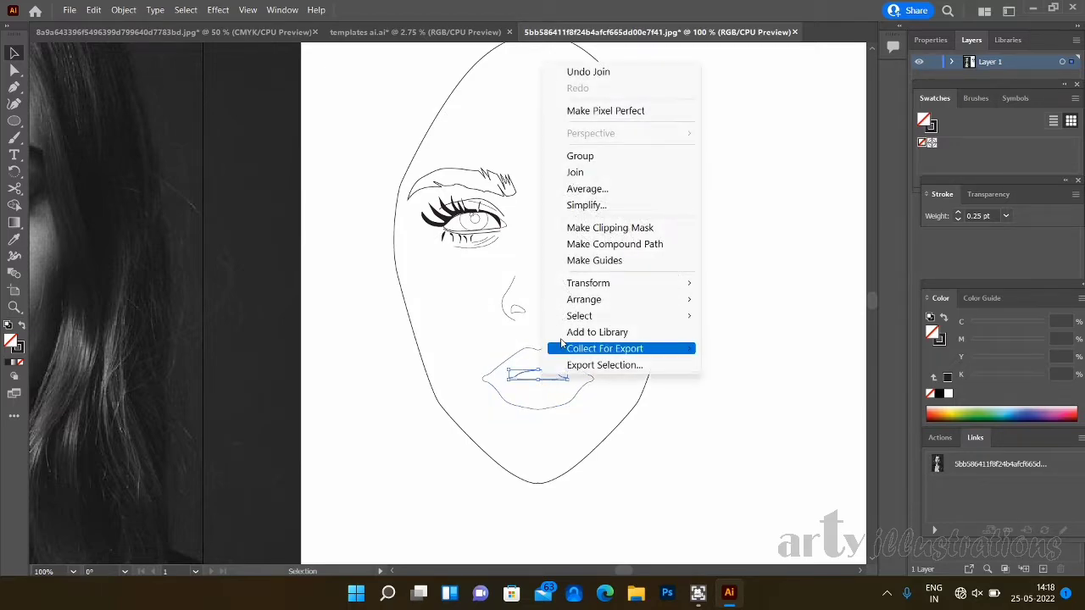
pyautogui.click(602, 176)
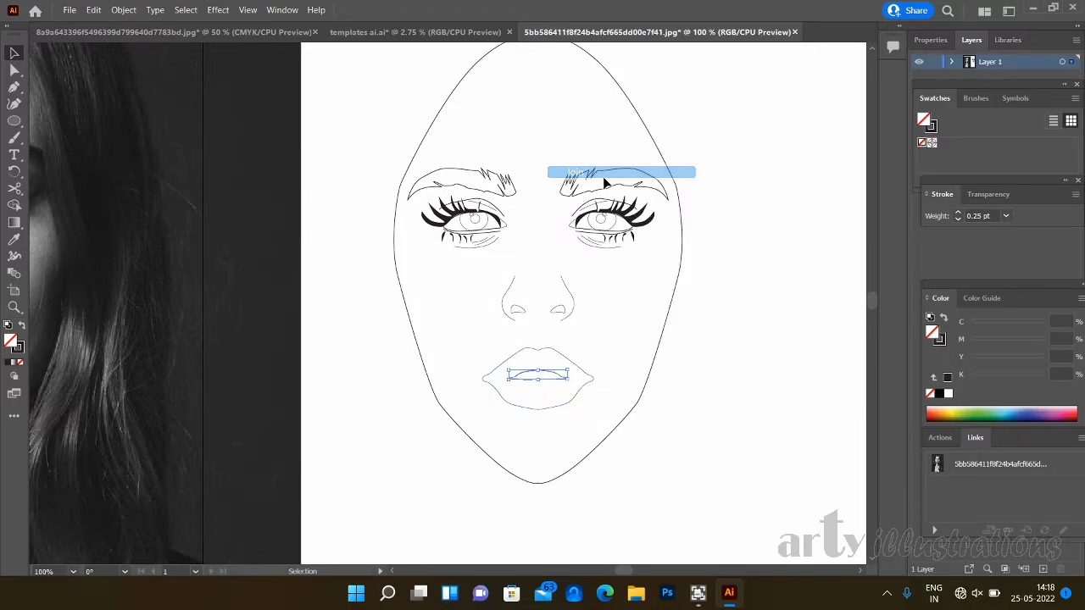
pyautogui.click(622, 313)
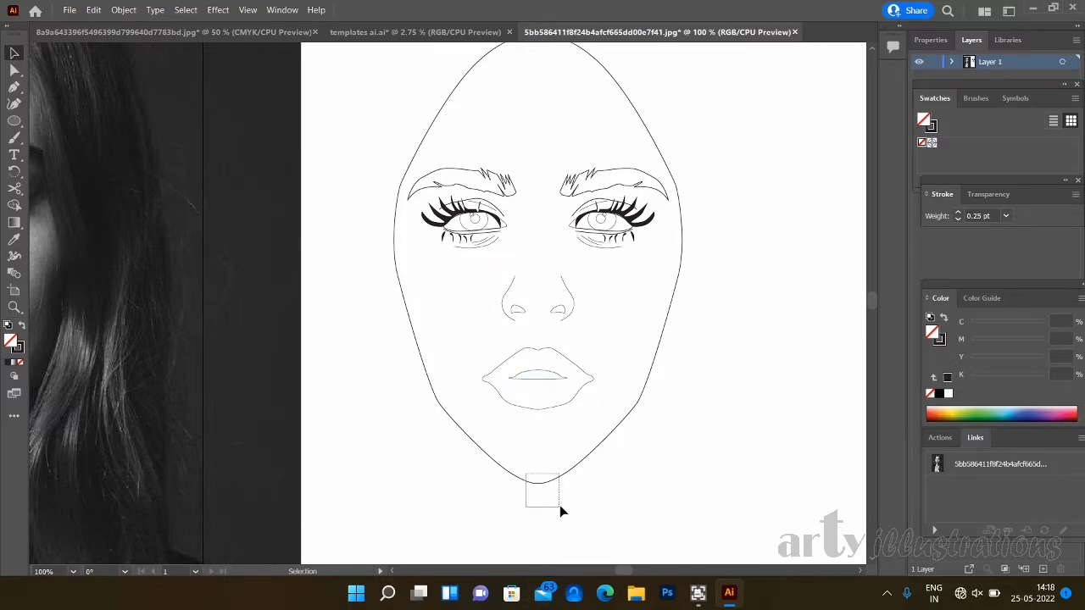
# - Join the two halves of the face contour into one path and deselect it
pyautogui.moveTo(560, 506); pyautogui.dragTo(554, 509)
pyautogui.rightClick(554, 507)
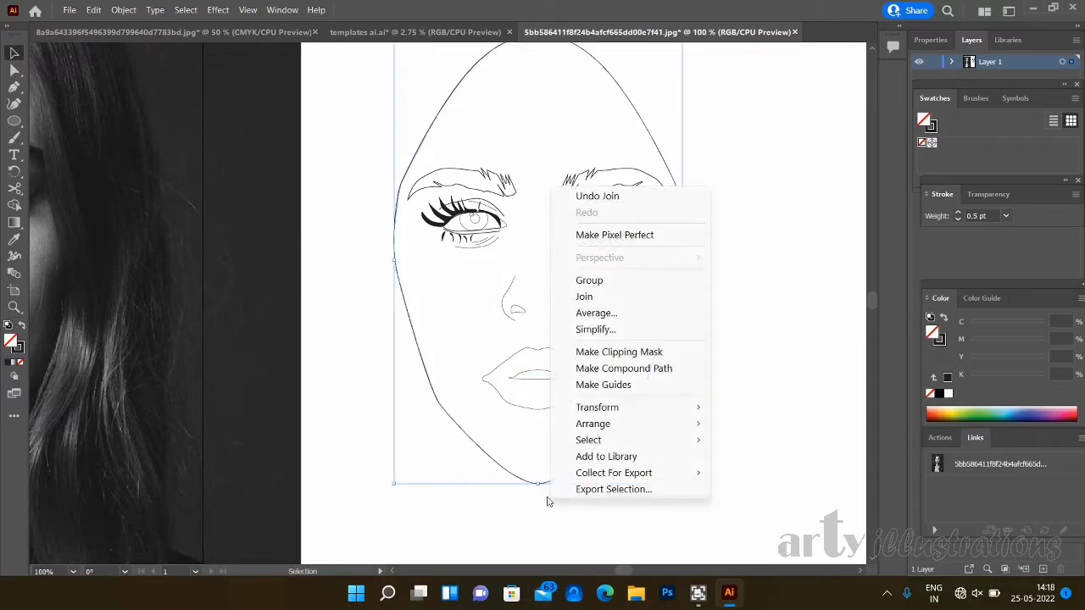
pyautogui.click(619, 296)
pyautogui.moveTo(876, 300); pyautogui.dragTo(873, 296)
pyautogui.click(561, 203)
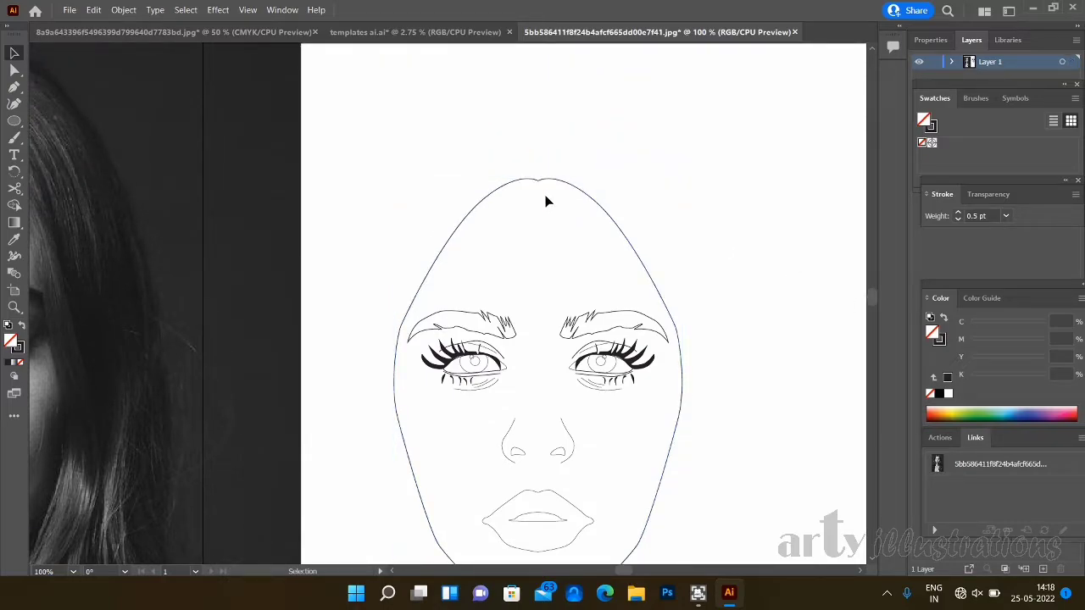
# - Copy the joined face contour and paste a duplicate of it
pyautogui.moveTo(870, 298); pyautogui.dragTo(872, 301)
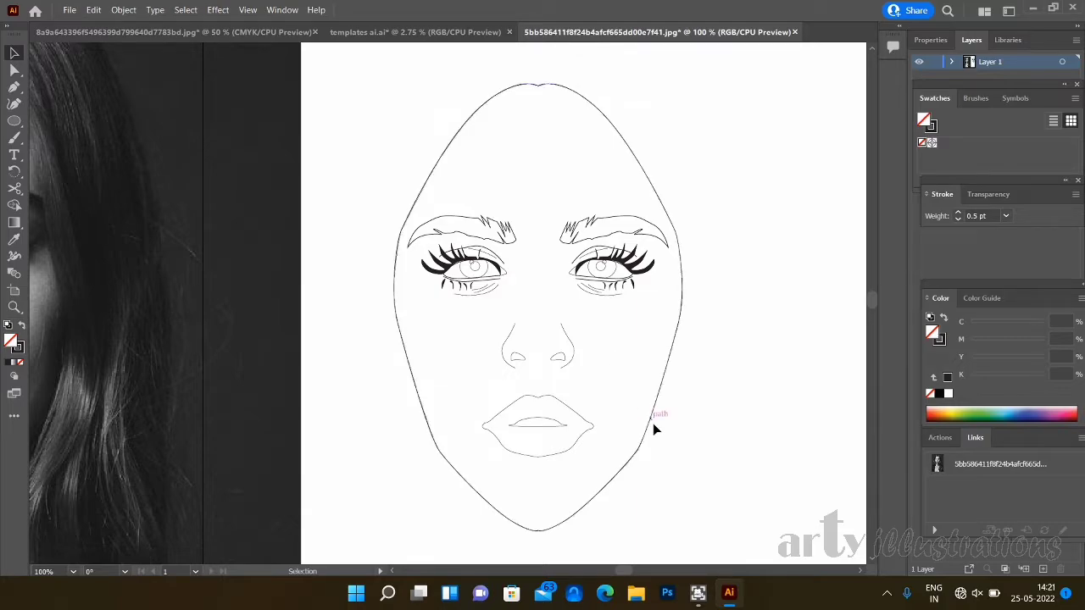
pyautogui.click(649, 428)
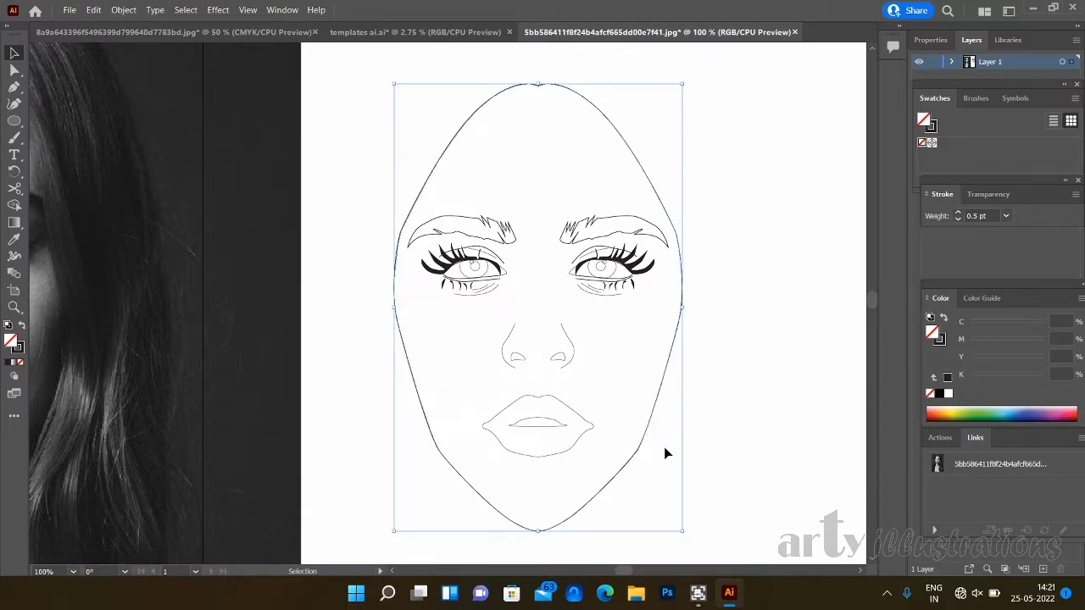
pyautogui.press('a')
pyautogui.press('v')
pyautogui.hotkey('ctrl', 'c')
pyautogui.hotkey('ctrl', 'v')
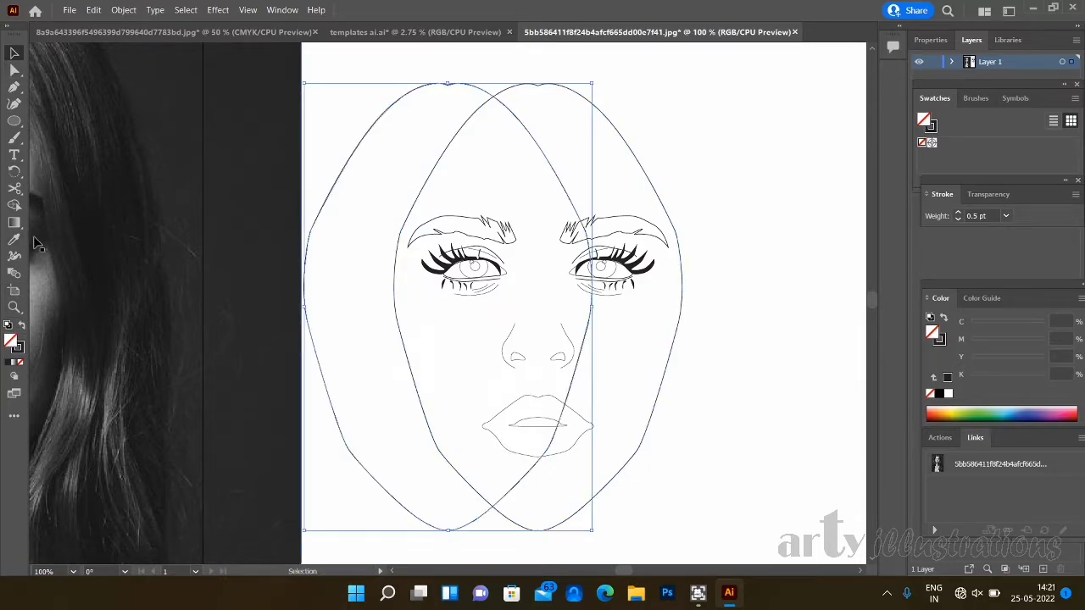
# - Fill the pasted face shape with a skin tone of C 26.27, M 37.65, Y 46, K 2.75 and remove its stroke
pyautogui.click(951, 411)
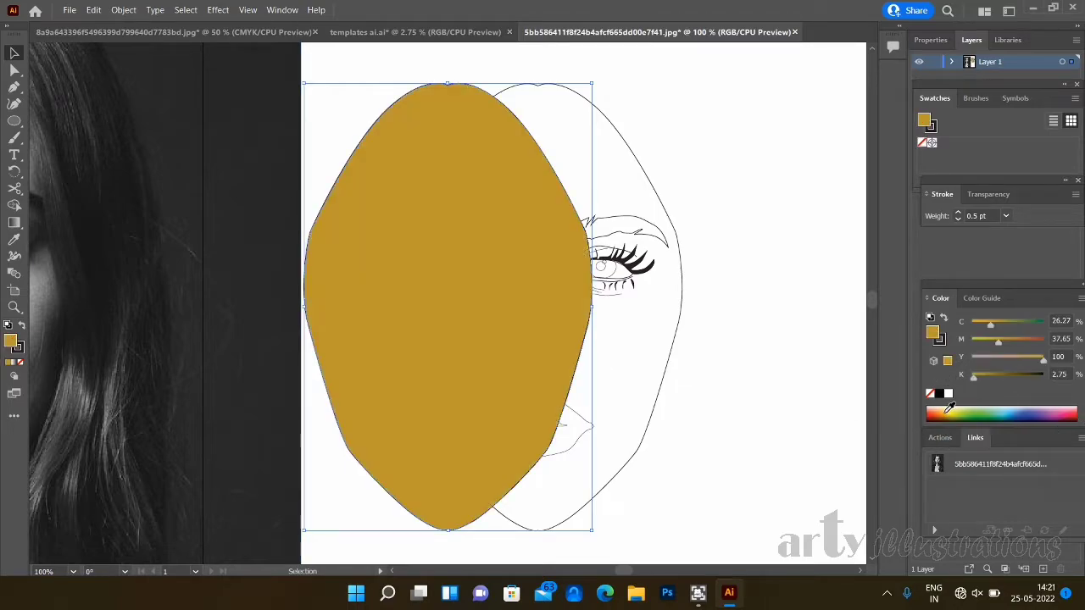
pyautogui.click(1014, 360)
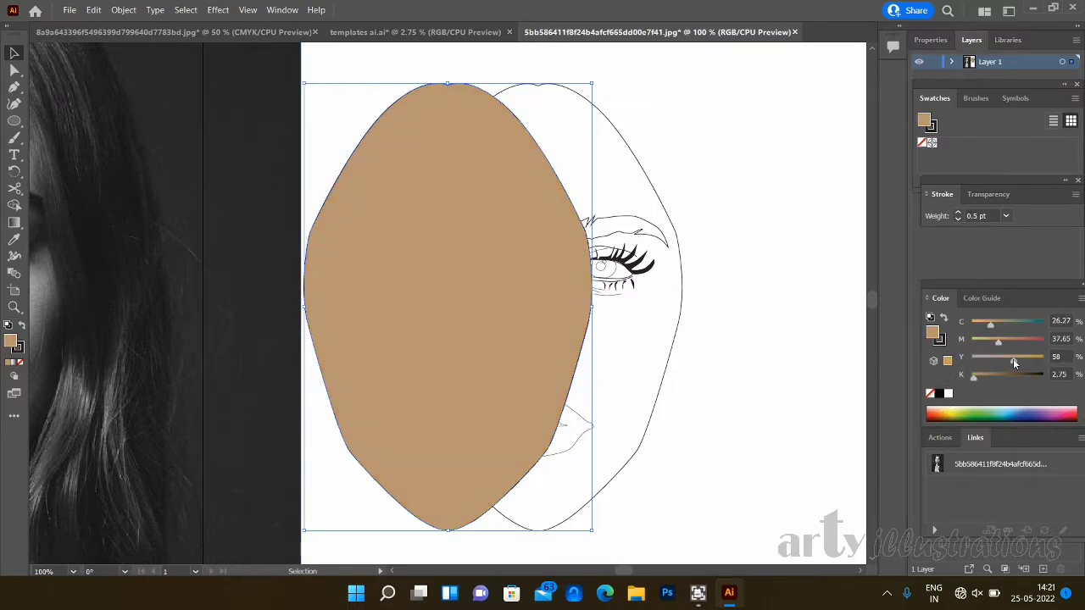
pyautogui.click(1005, 359)
pyautogui.click(20, 351)
pyautogui.click(20, 363)
pyautogui.click(9, 342)
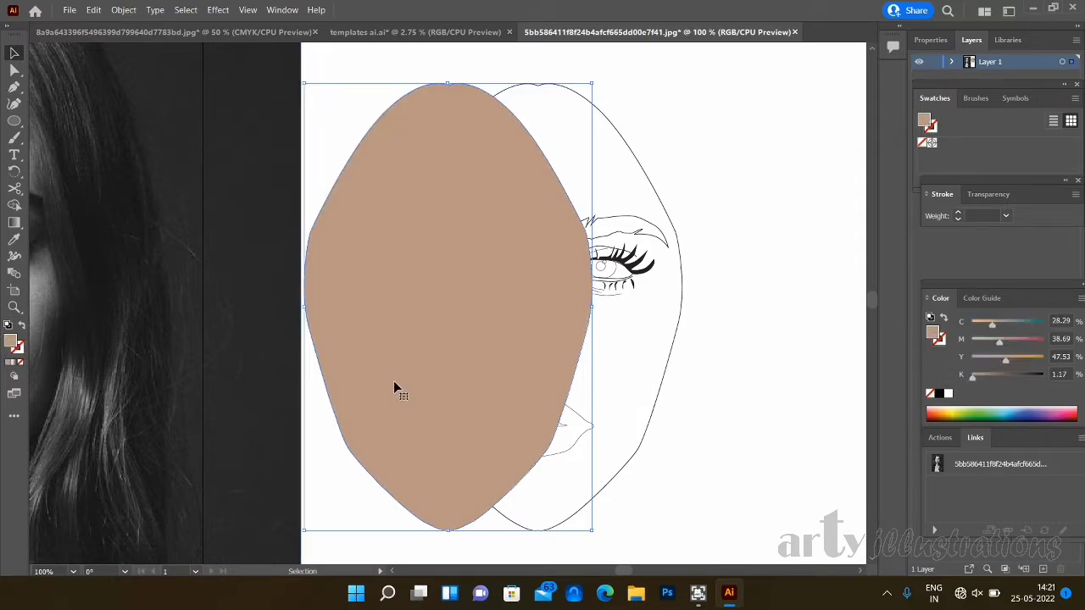
# - Move the skin-coloured face shape onto the face outline, send it to the back and deselect it
pyautogui.moveTo(390, 384); pyautogui.dragTo(480, 383)
pyautogui.rightClick(478, 381)
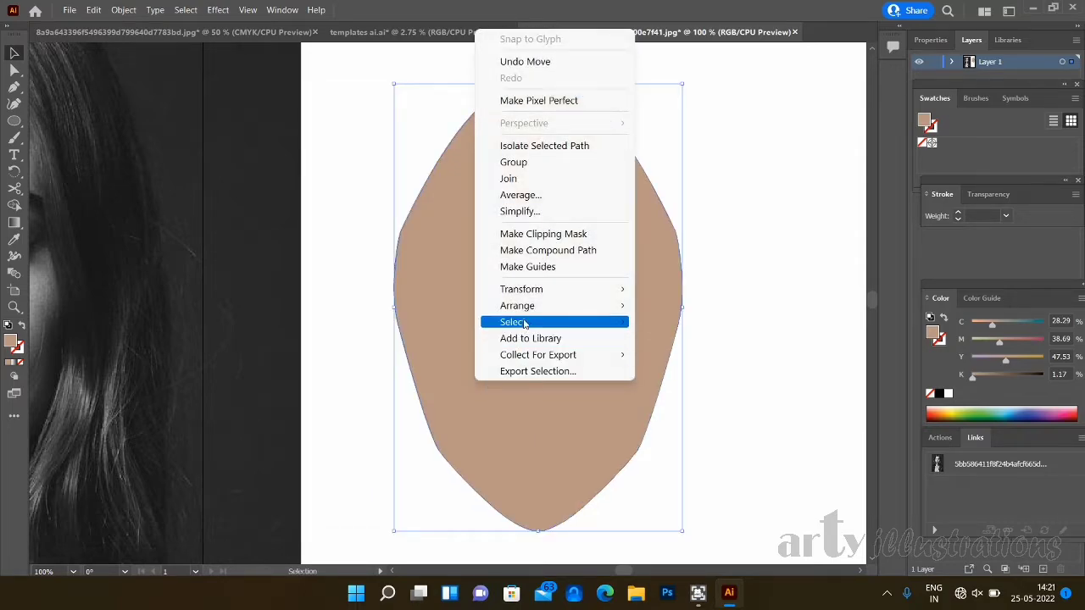
pyautogui.moveTo(543, 306)
pyautogui.click(678, 353)
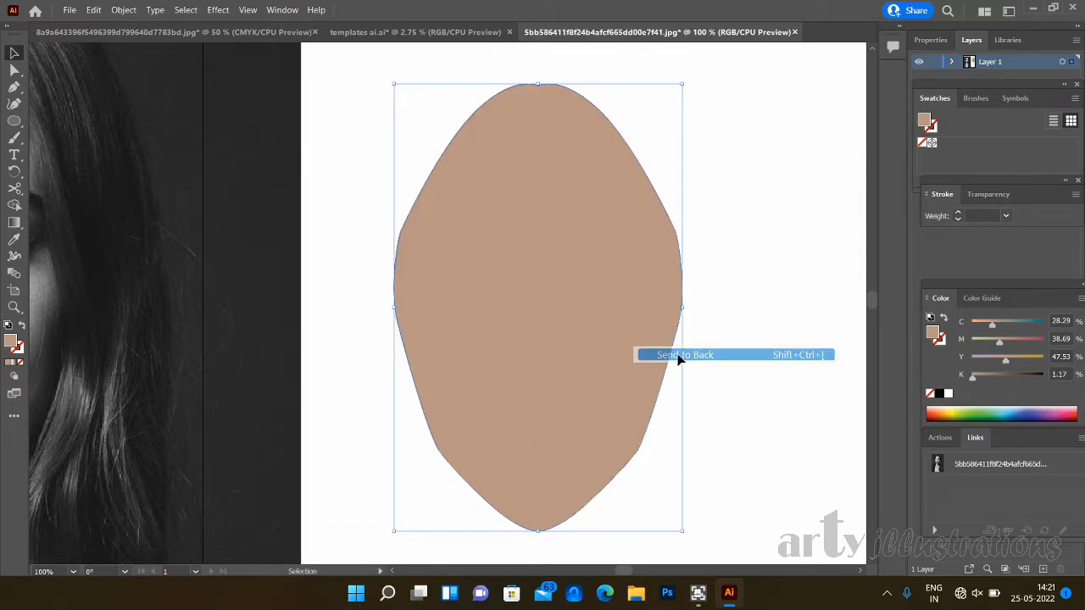
pyautogui.click(735, 372)
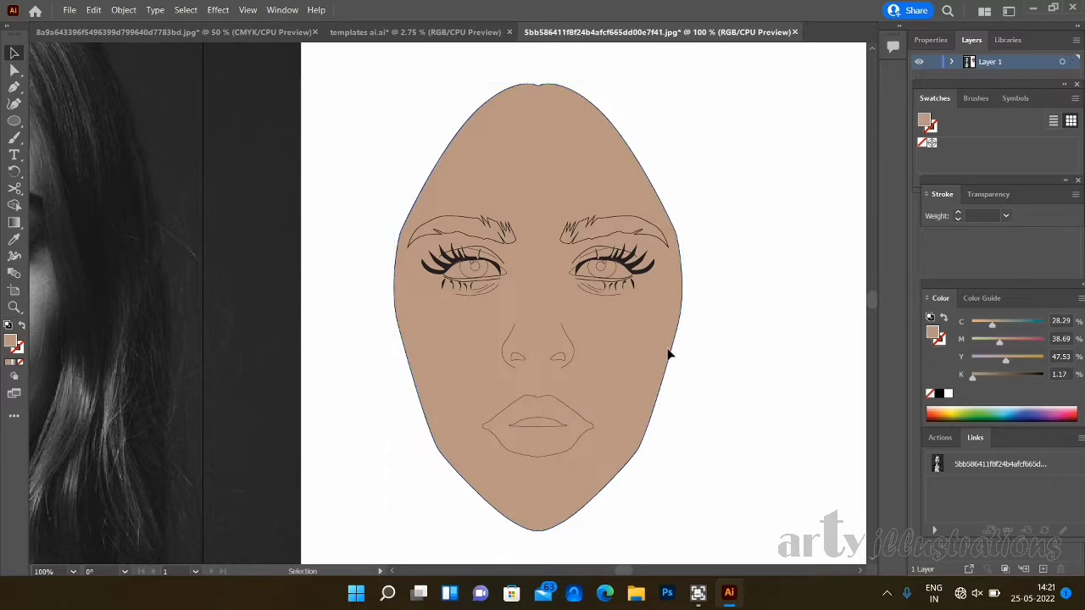
# - Combine both eye-opening outlines and the skin-coloured face shape into a compound path so the eyes are cut out
pyautogui.click(462, 284)
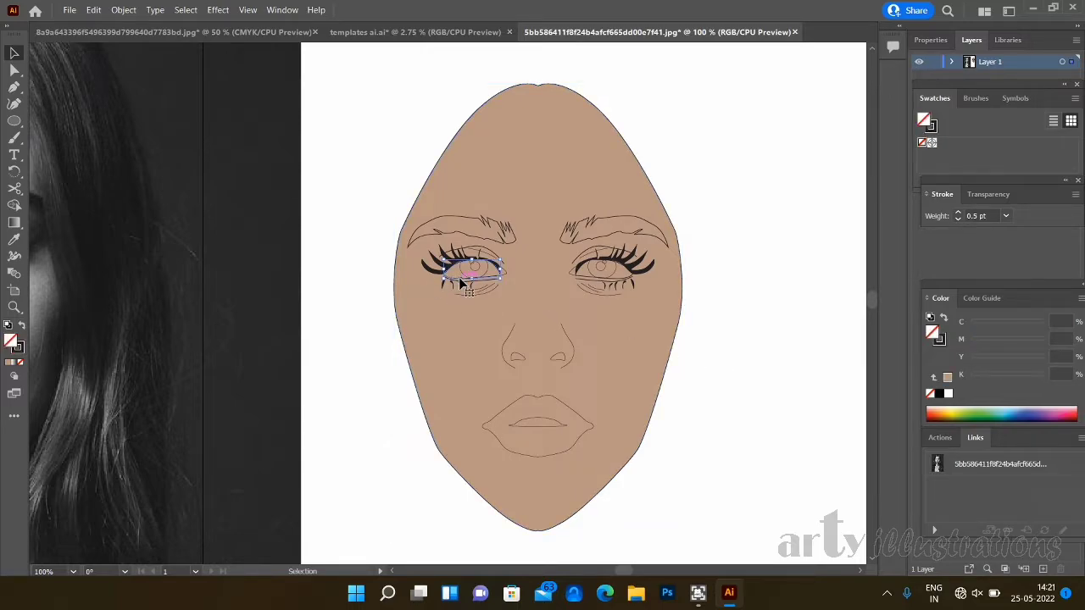
pyautogui.keyDown('shift'); pyautogui.click(588, 280); pyautogui.keyUp('shift')
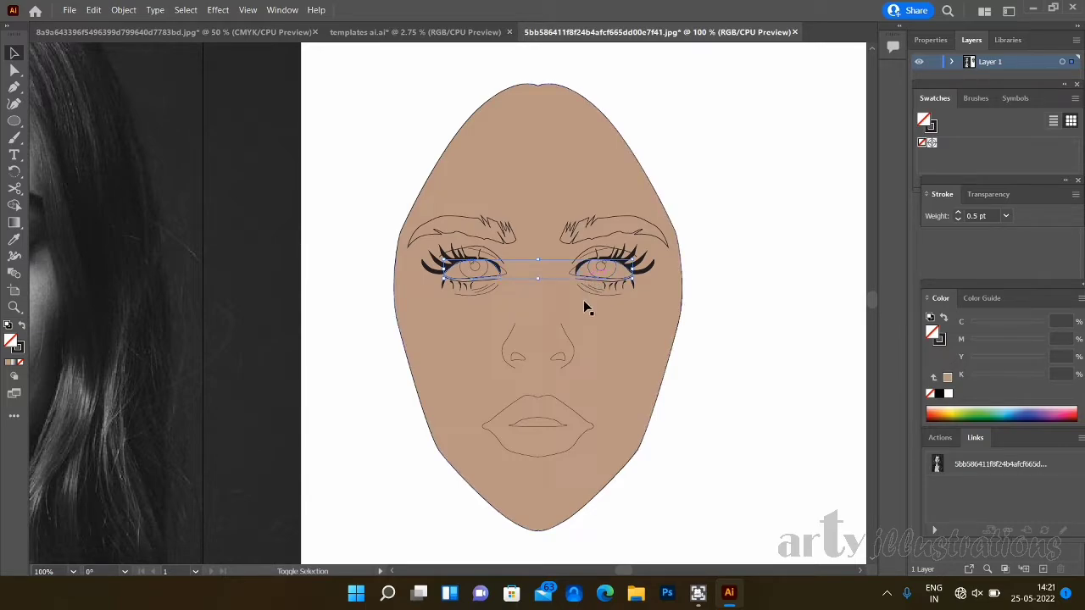
pyautogui.keyDown('shift'); pyautogui.click(538, 301); pyautogui.keyUp('shift')
pyautogui.rightClick(540, 305)
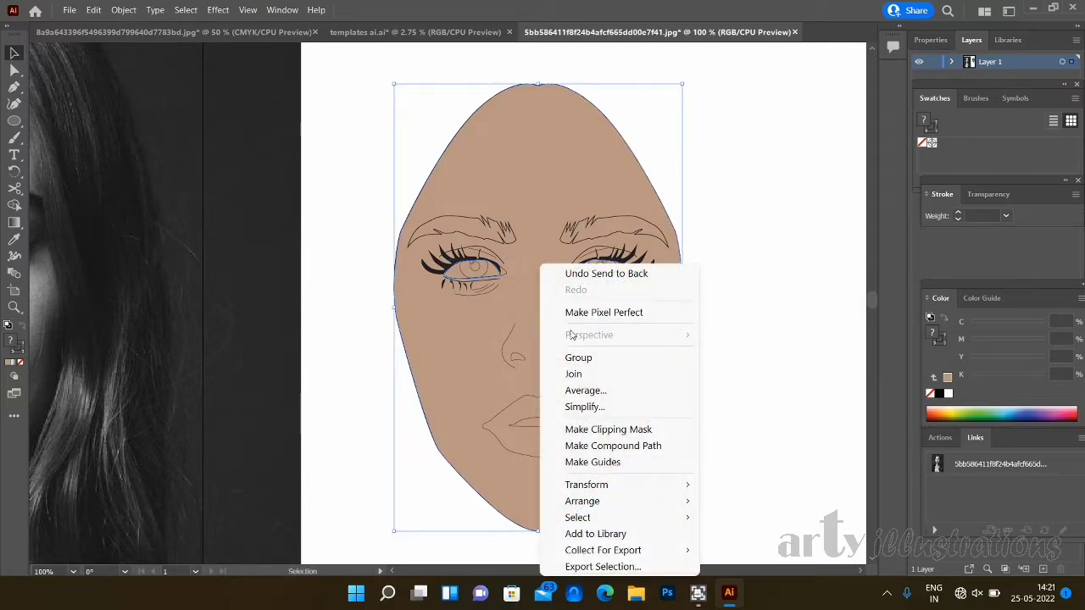
pyautogui.click(616, 446)
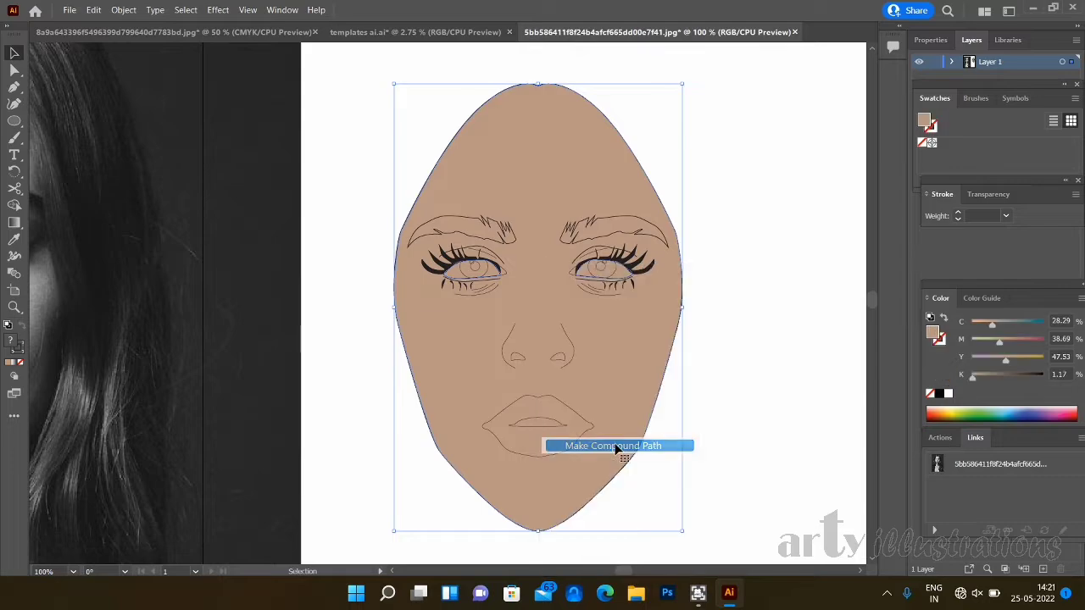
# - Send the compound face shape to the back behind all facial line work and deselect it
pyautogui.click(718, 393)
pyautogui.rightClick(621, 384)
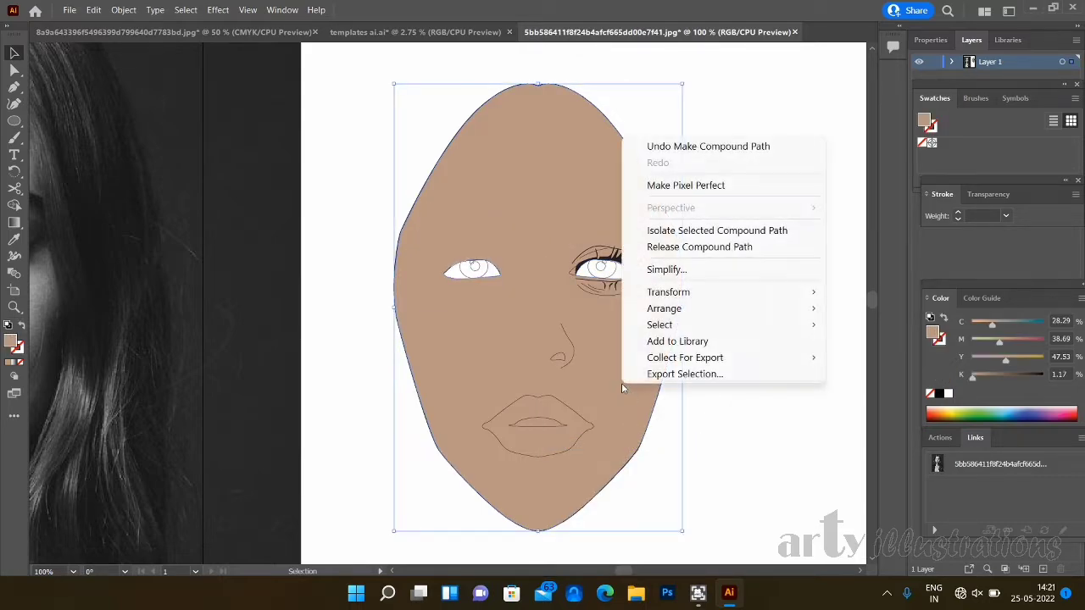
pyautogui.moveTo(696, 311)
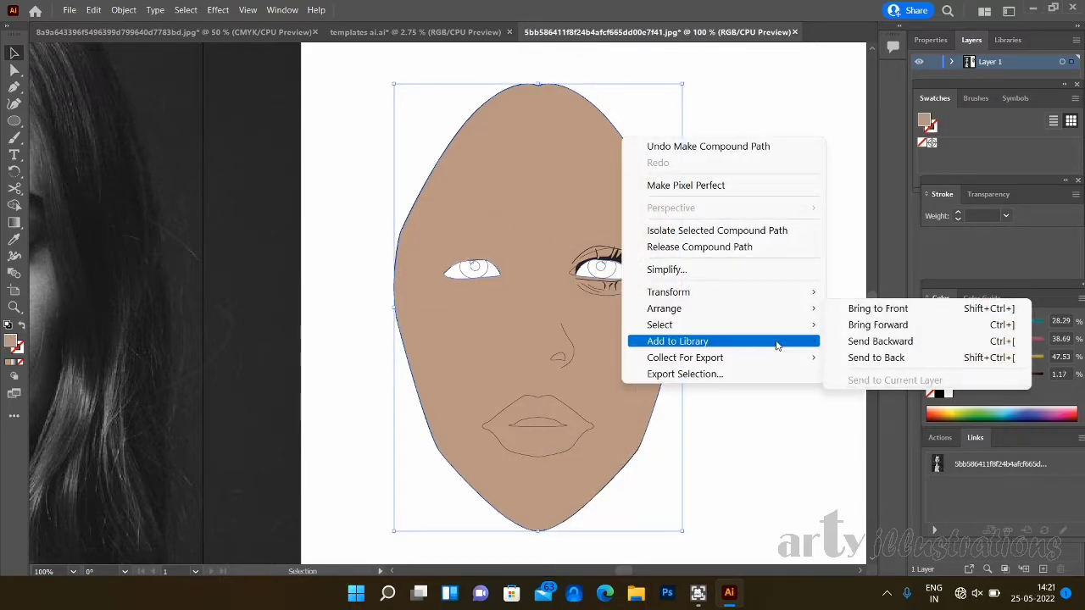
pyautogui.click(888, 364)
pyautogui.click(799, 382)
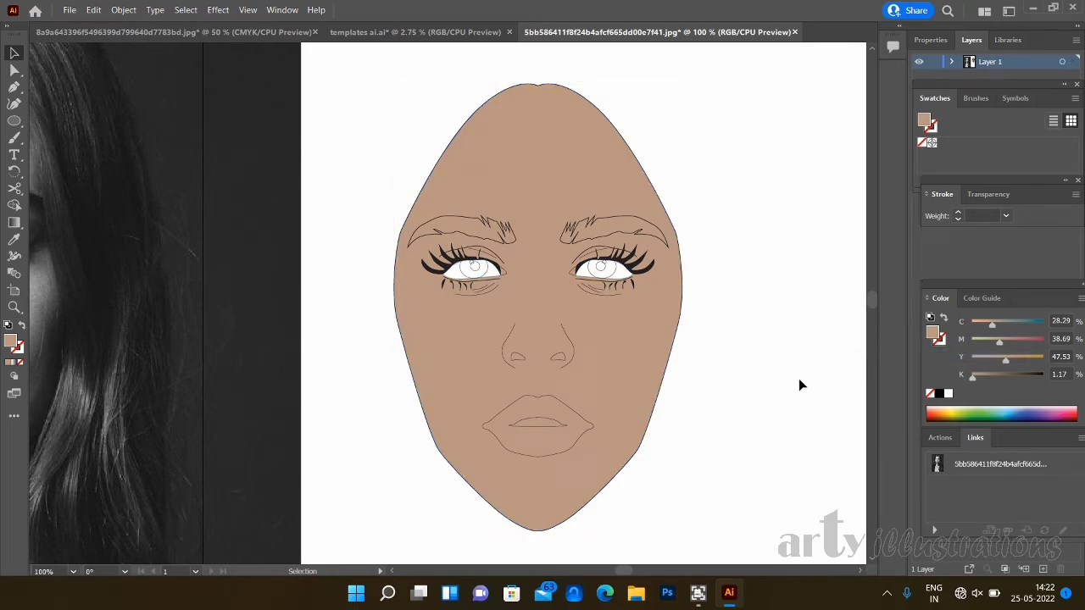
# - Select the iris outlines of both eyes and group them
pyautogui.click(462, 270)
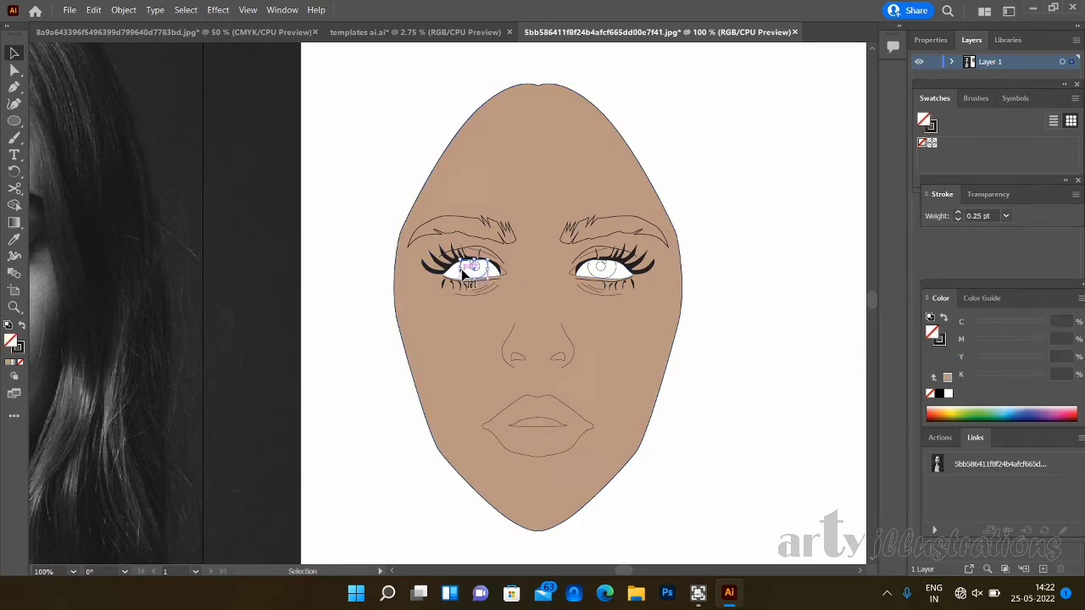
pyautogui.keyDown('shift'); pyautogui.click(593, 273); pyautogui.keyUp('shift')
pyautogui.keyDown('shift'); pyautogui.click(594, 275); pyautogui.keyUp('shift')
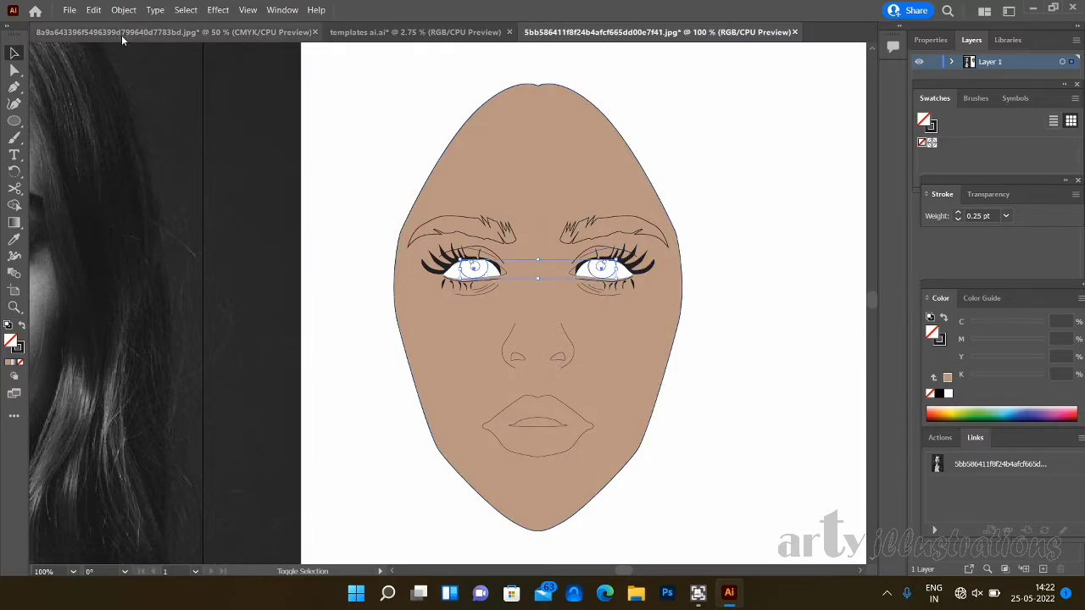
pyautogui.click(123, 9)
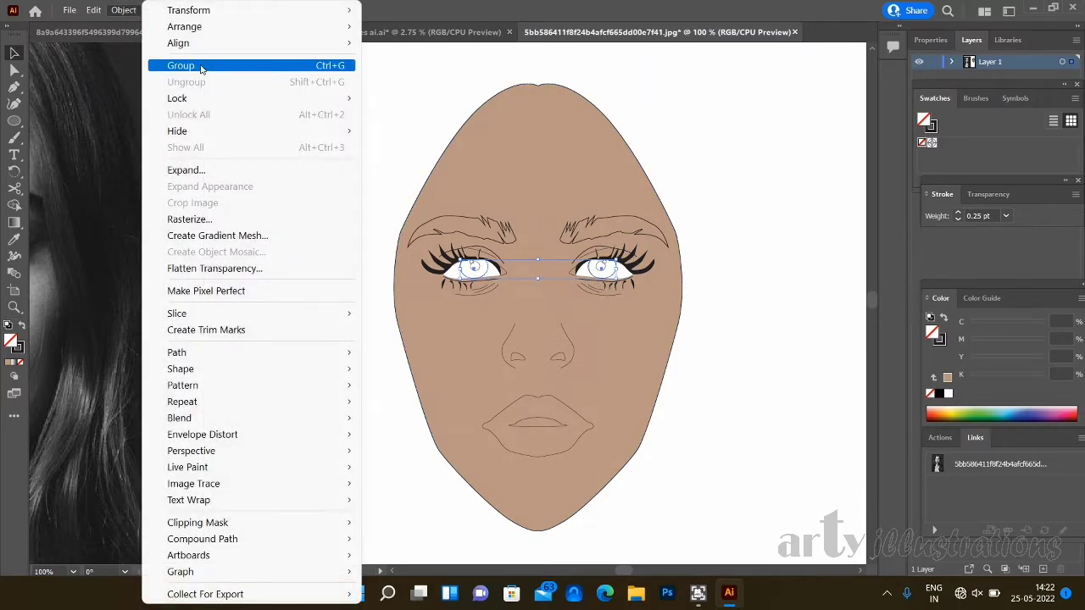
pyautogui.click(201, 67)
# - Fill the iris group with a teal of C 64.71, M 0, Y 26, K 23
pyautogui.click(997, 411)
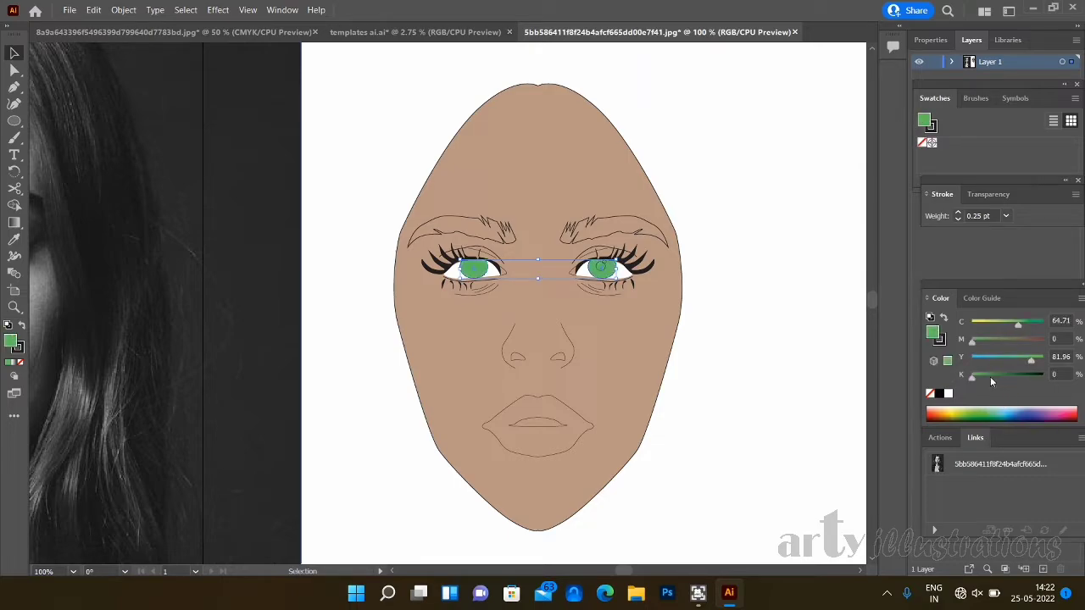
pyautogui.click(988, 377)
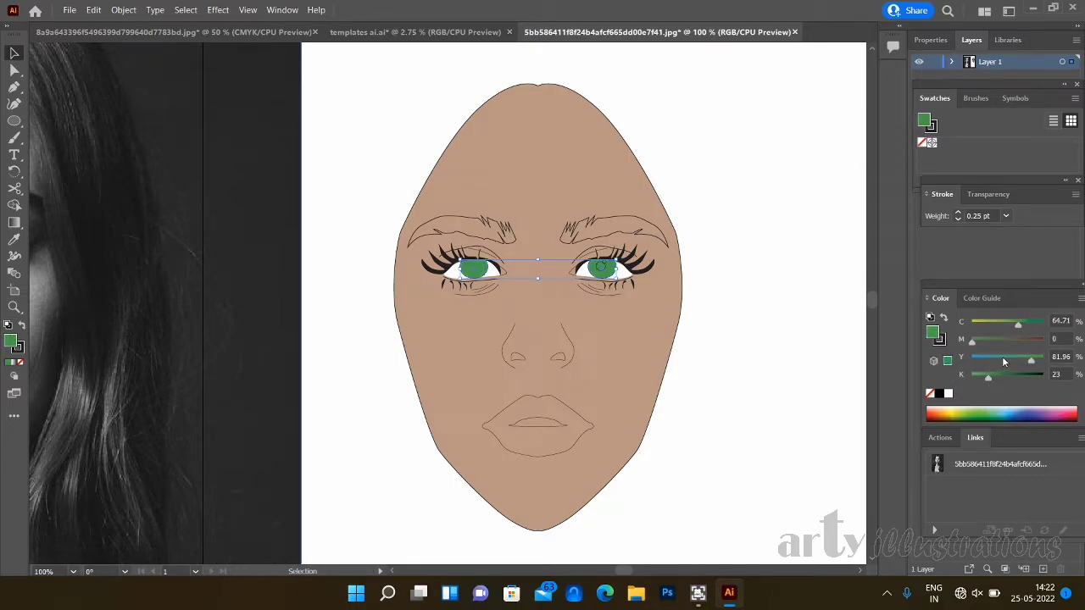
pyautogui.click(1002, 360)
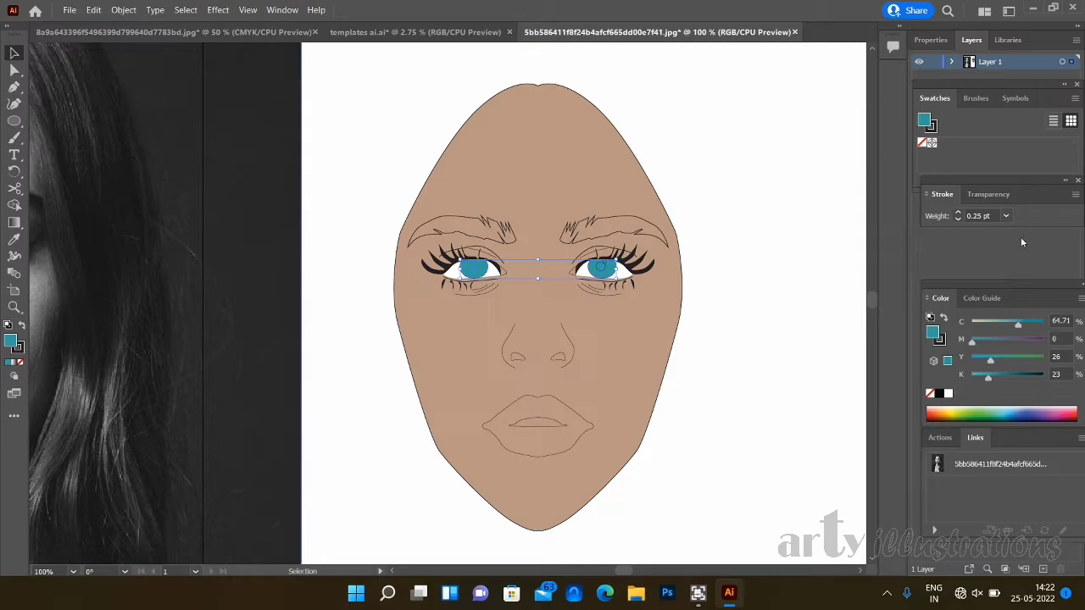
# - Set the iris group to Multiply at 46% opacity and darken its fill to Y 43, K 76
pyautogui.click(989, 195)
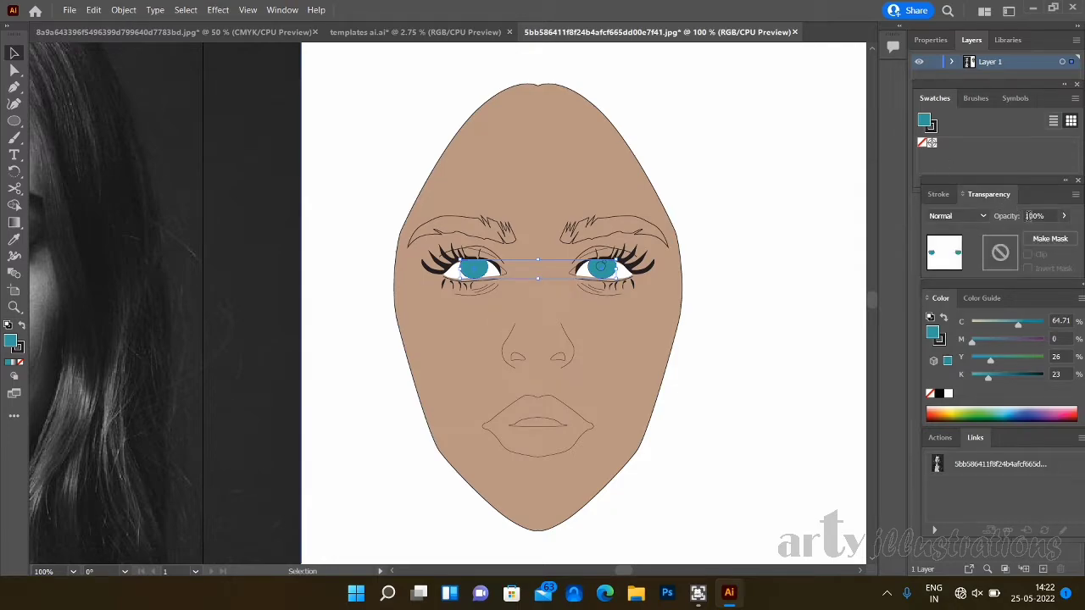
pyautogui.click(983, 217)
pyautogui.click(977, 264)
pyautogui.click(1064, 216)
pyautogui.moveTo(1060, 235); pyautogui.dragTo(1044, 236)
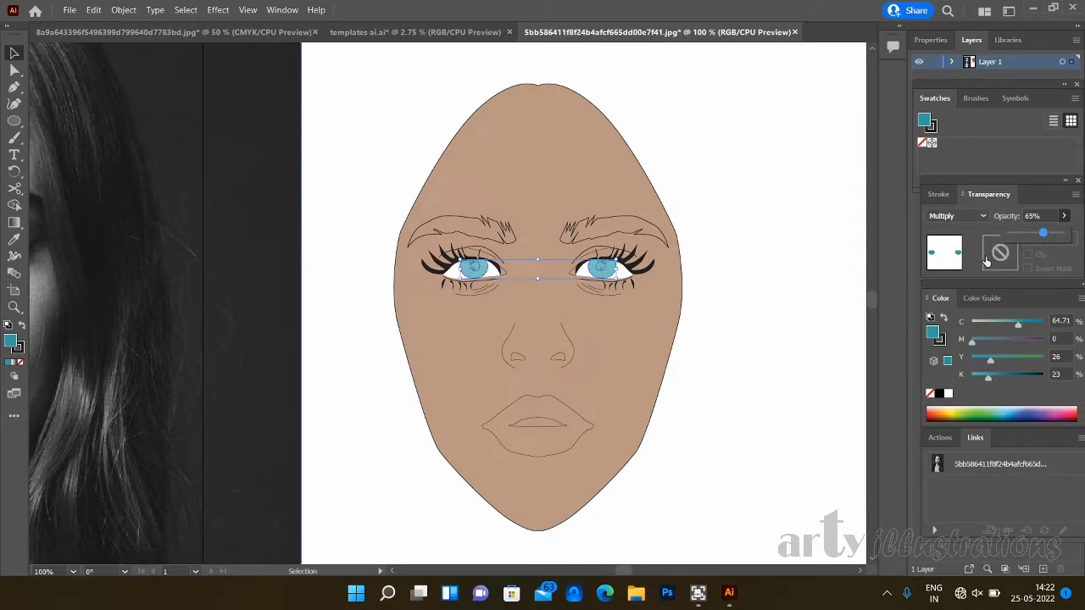
pyautogui.moveTo(1036, 236); pyautogui.dragTo(1028, 235)
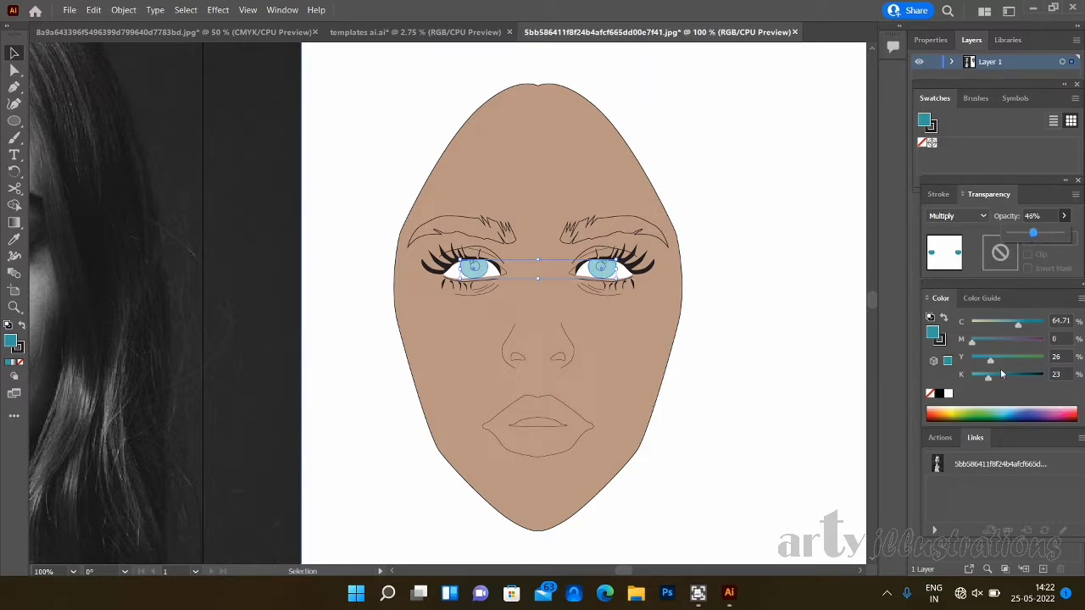
pyautogui.moveTo(1000, 381); pyautogui.dragTo(1033, 381)
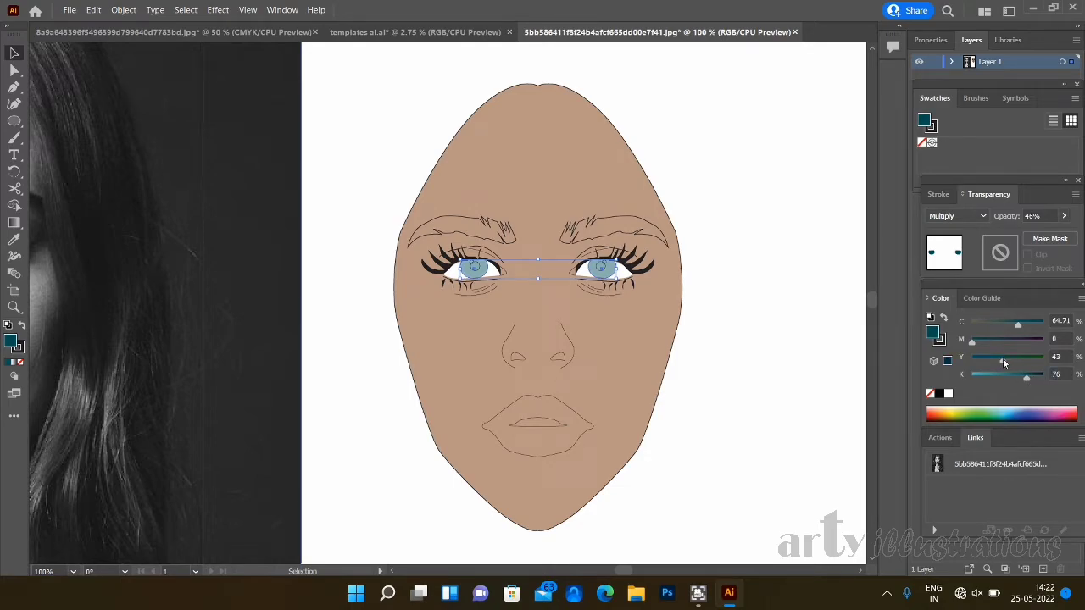
pyautogui.click(787, 316)
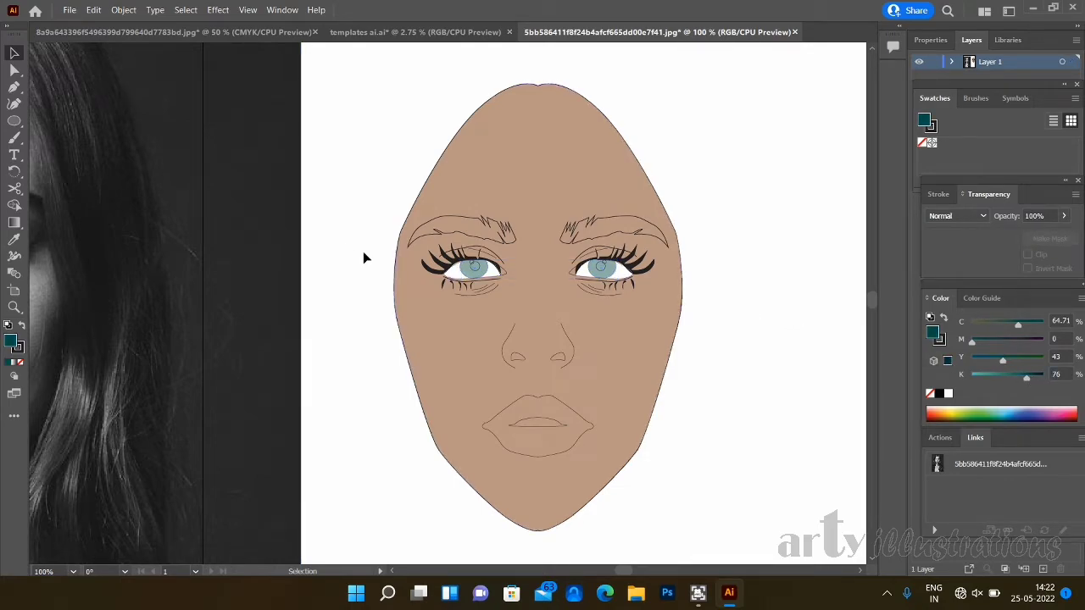
pyautogui.click(476, 266)
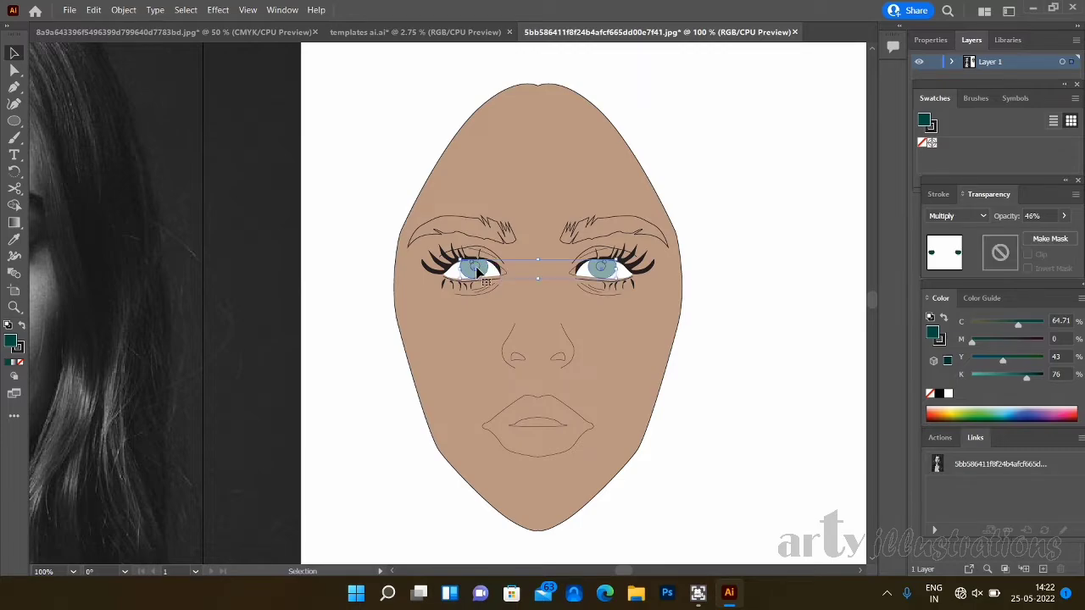
pyautogui.click(765, 351)
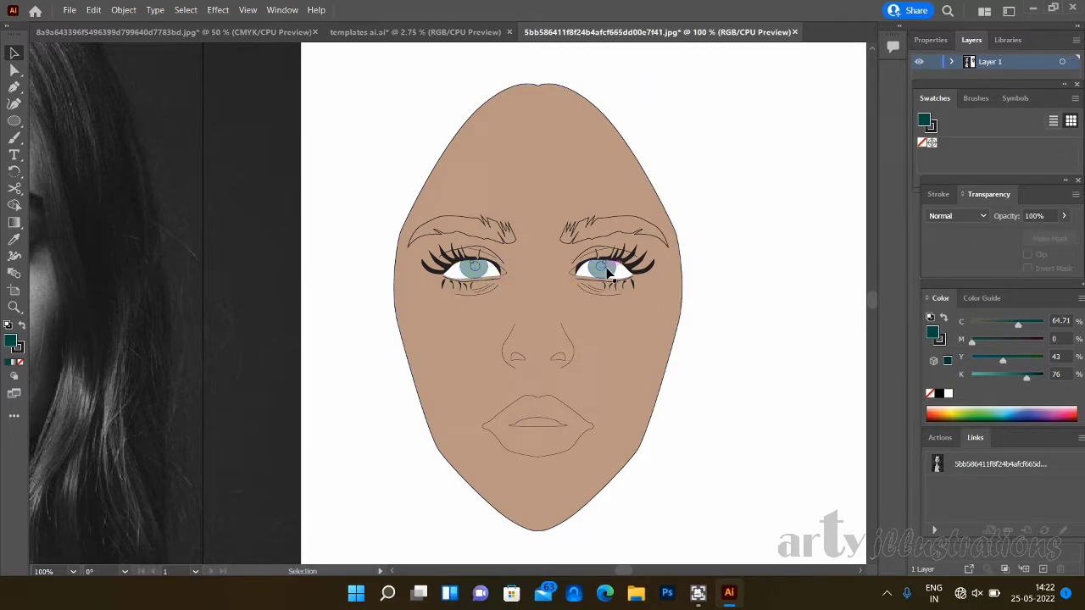
pyautogui.click(607, 271)
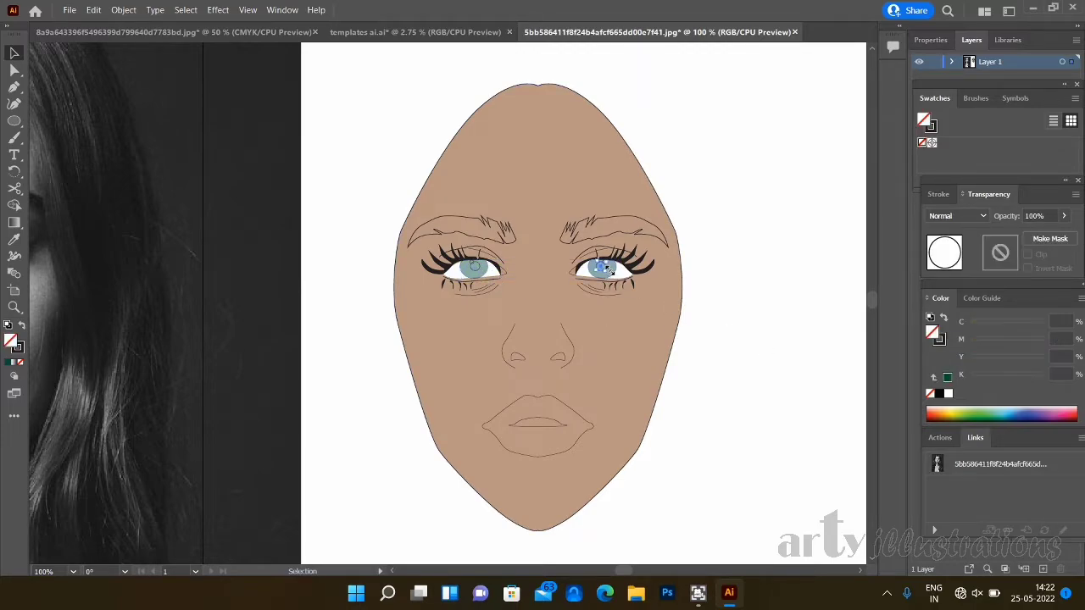
pyautogui.keyDown('shift'); pyautogui.click(478, 266); pyautogui.keyUp('shift')
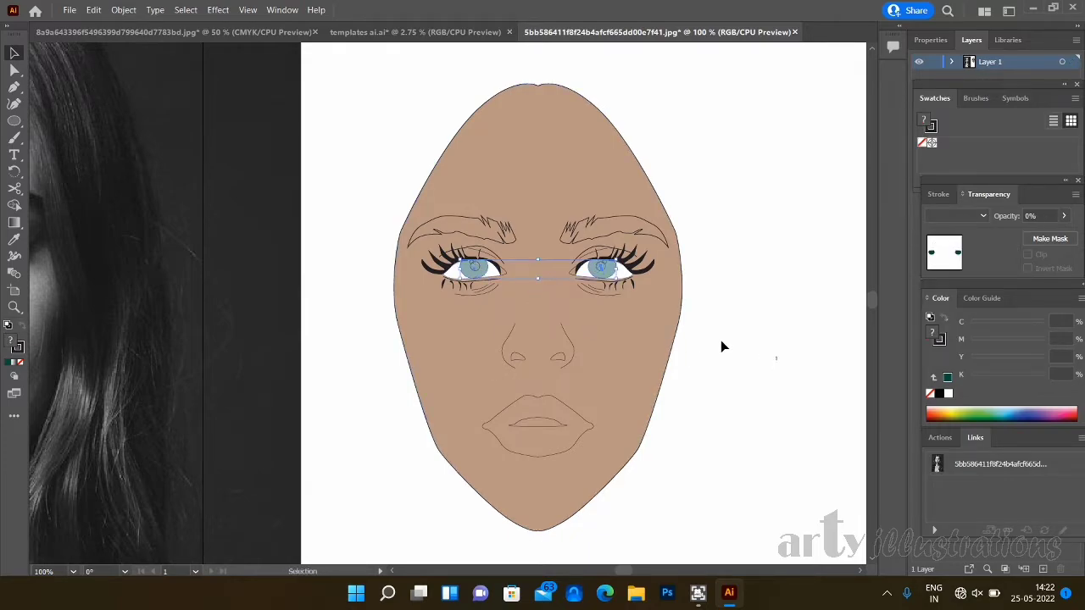
pyautogui.click(479, 269)
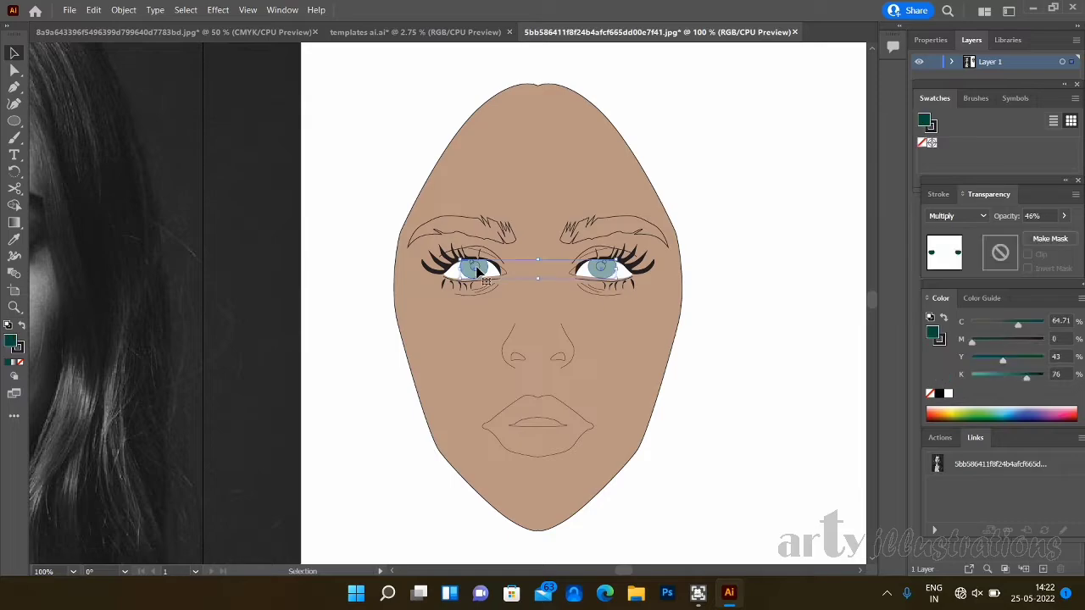
pyautogui.click(726, 358)
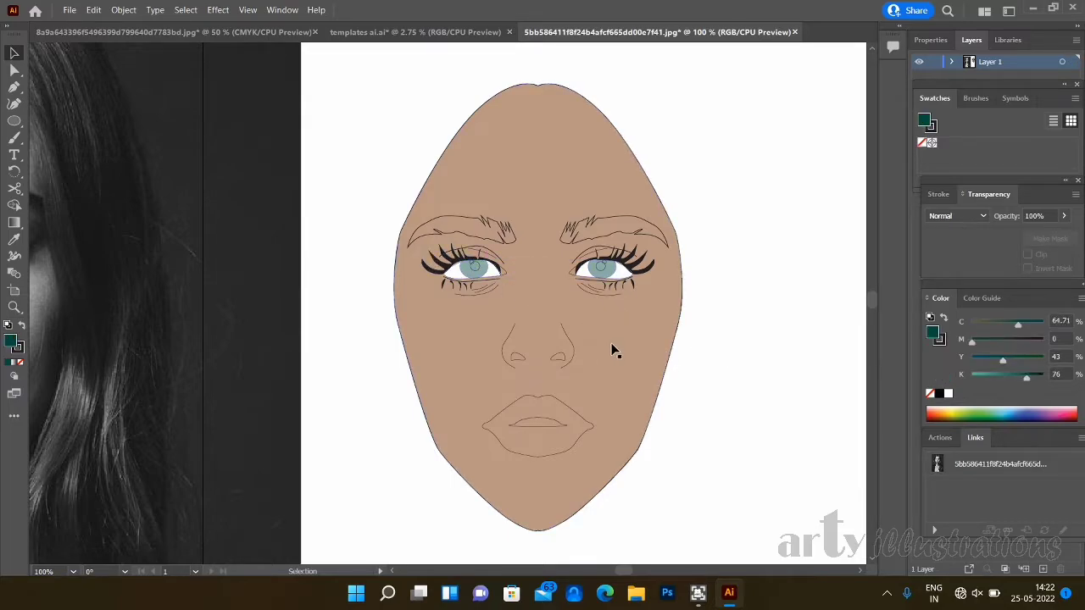
# - Fill the pupil circle of the eye on the right with black
pyautogui.hotkey('ctrl', '+')
pyautogui.hotkey('ctrl', '+')
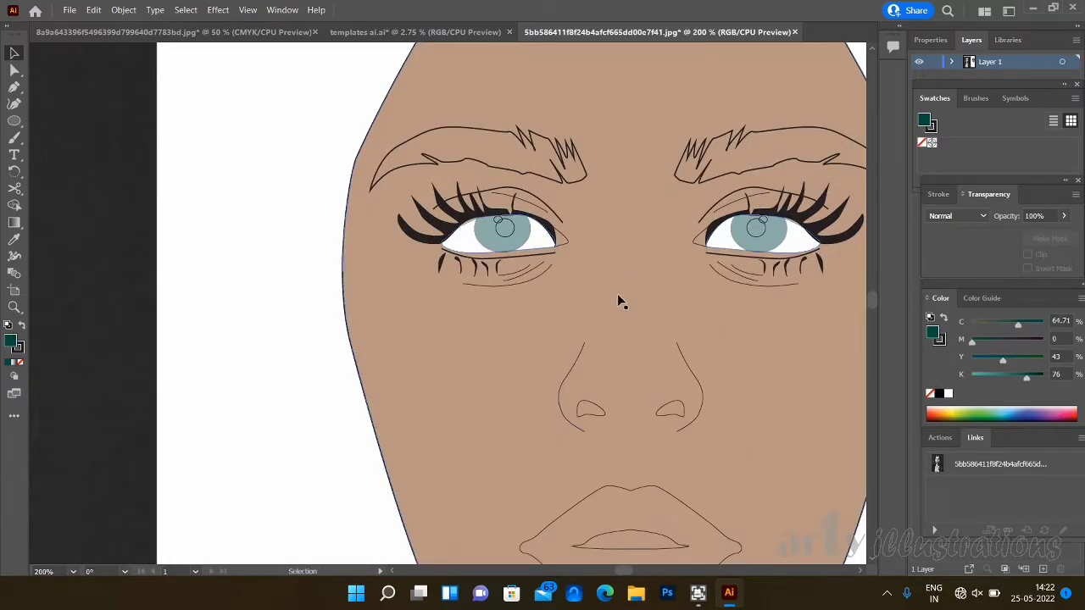
pyautogui.click(507, 234)
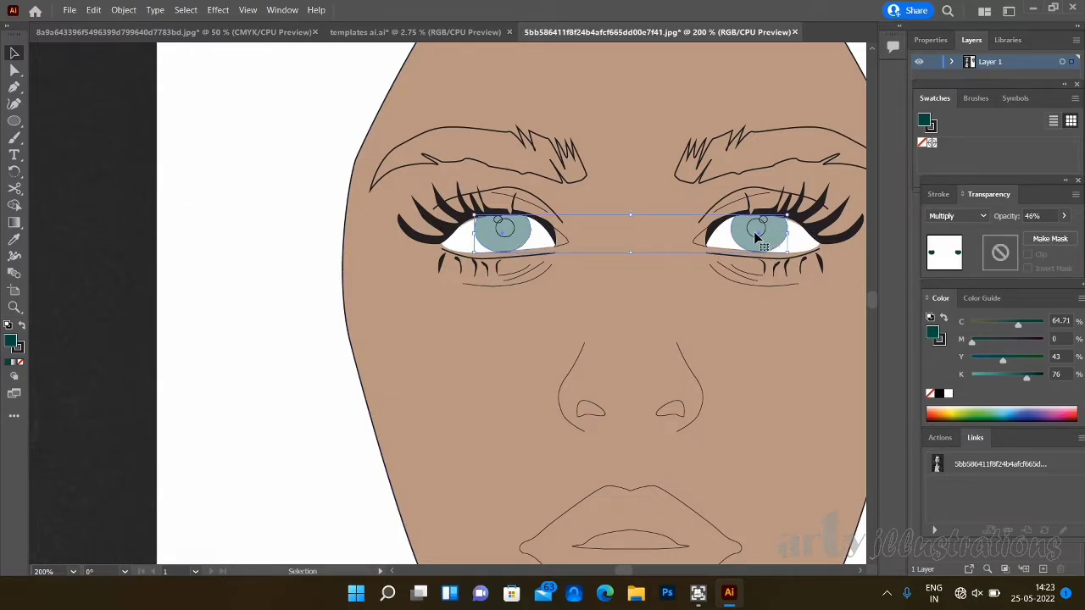
pyautogui.click(670, 192)
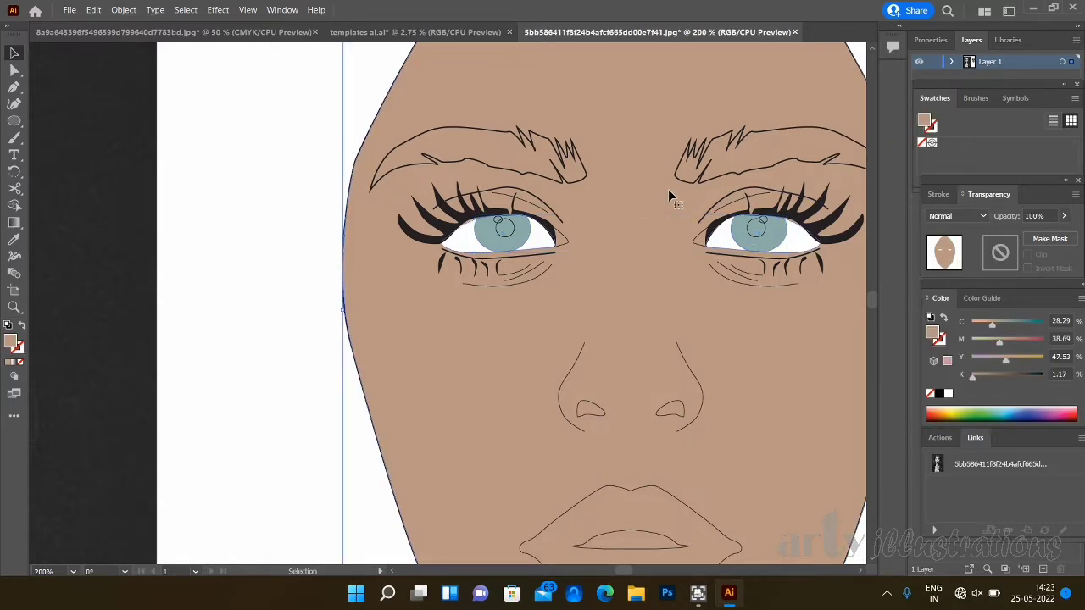
pyautogui.click(750, 237)
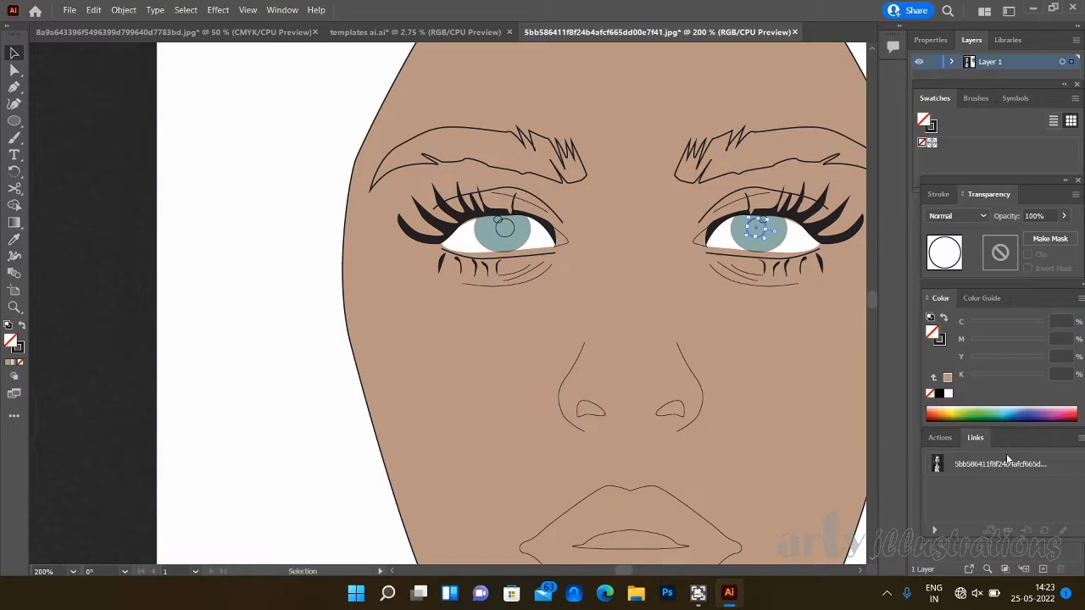
pyautogui.click(939, 393)
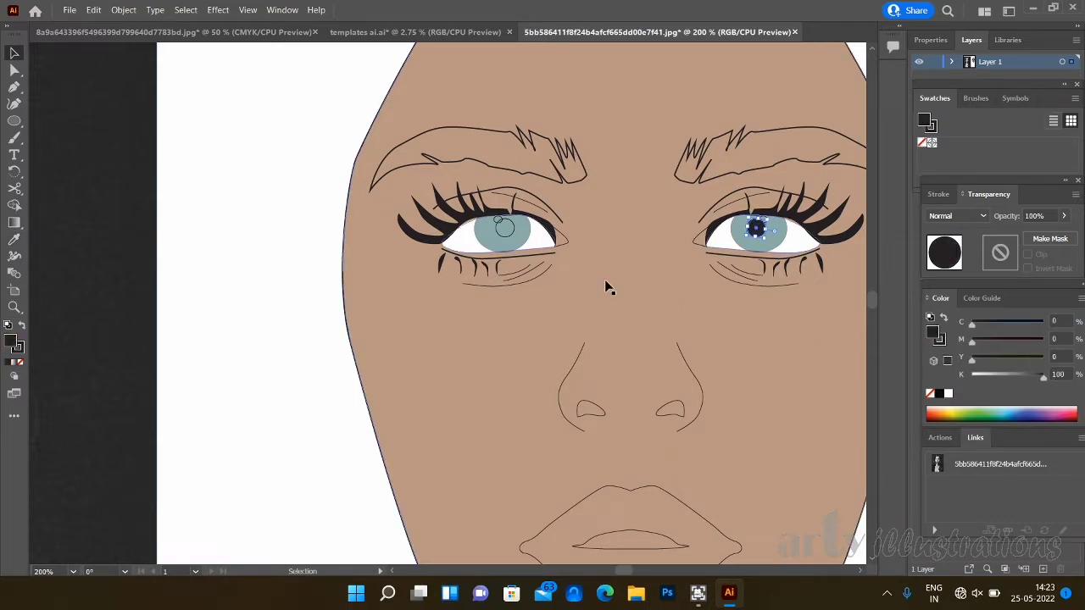
# - Move the iris group off the pupil outline of the eye on the left and fill that pupil circle with black
pyautogui.click(509, 227)
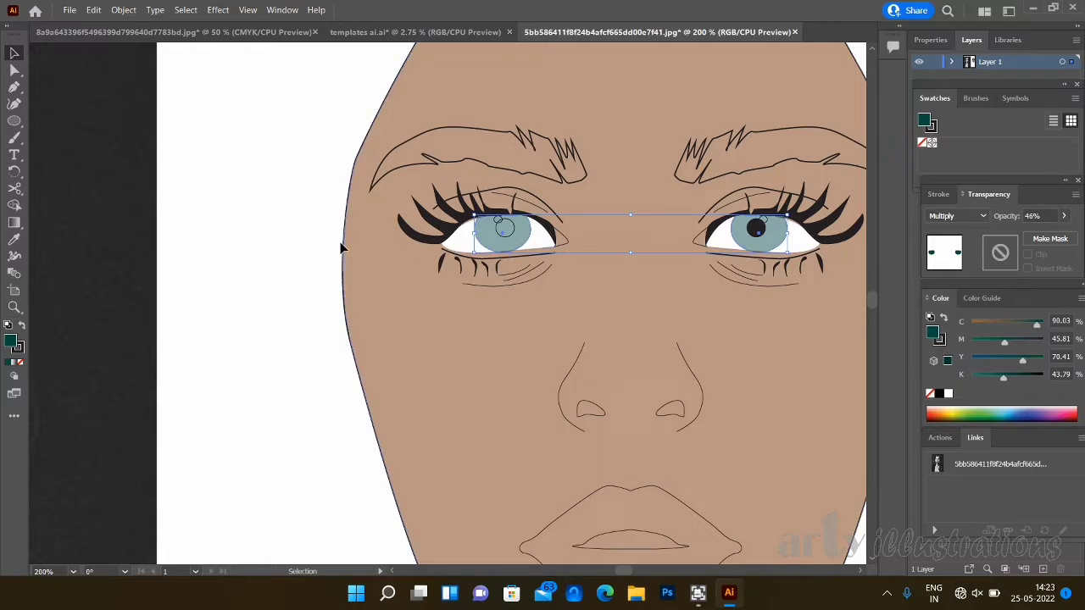
pyautogui.click(390, 234)
pyautogui.click(512, 225)
pyautogui.click(280, 257)
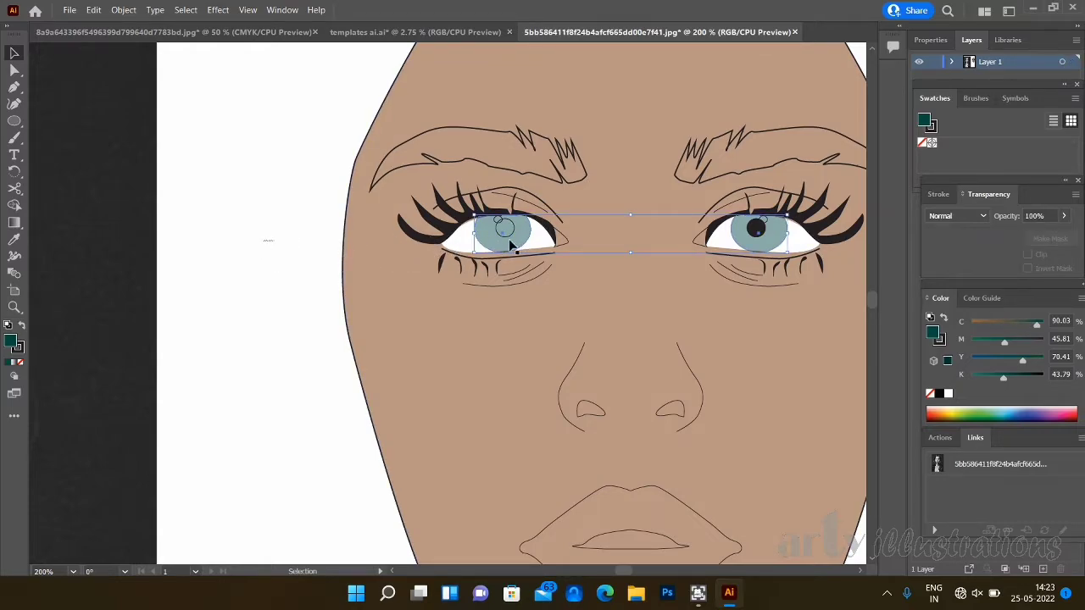
pyautogui.click(514, 230)
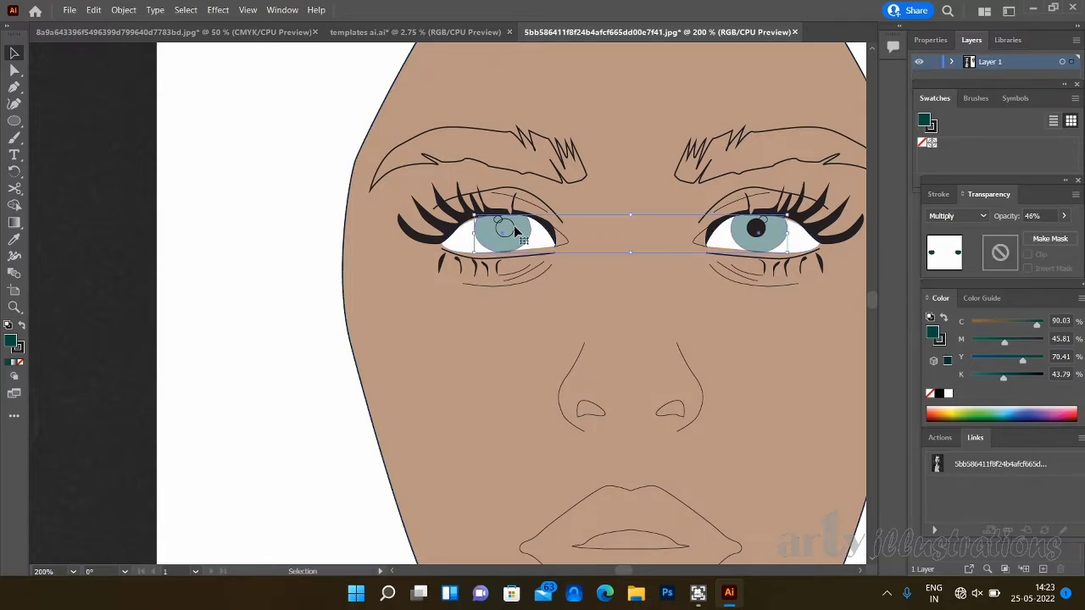
pyautogui.moveTo(509, 242); pyautogui.dragTo(492, 254)
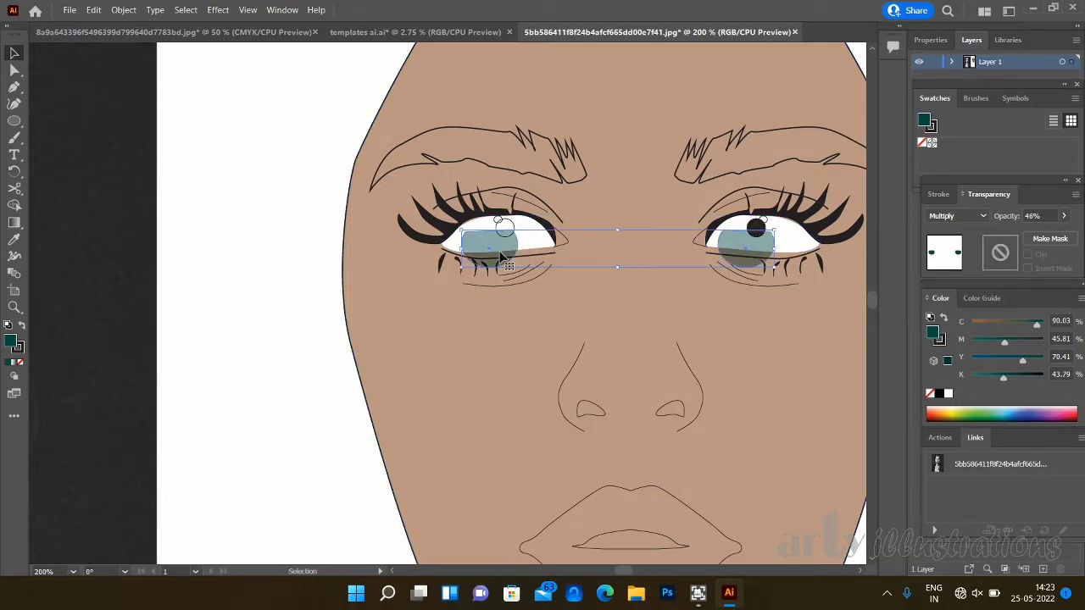
pyautogui.click(513, 224)
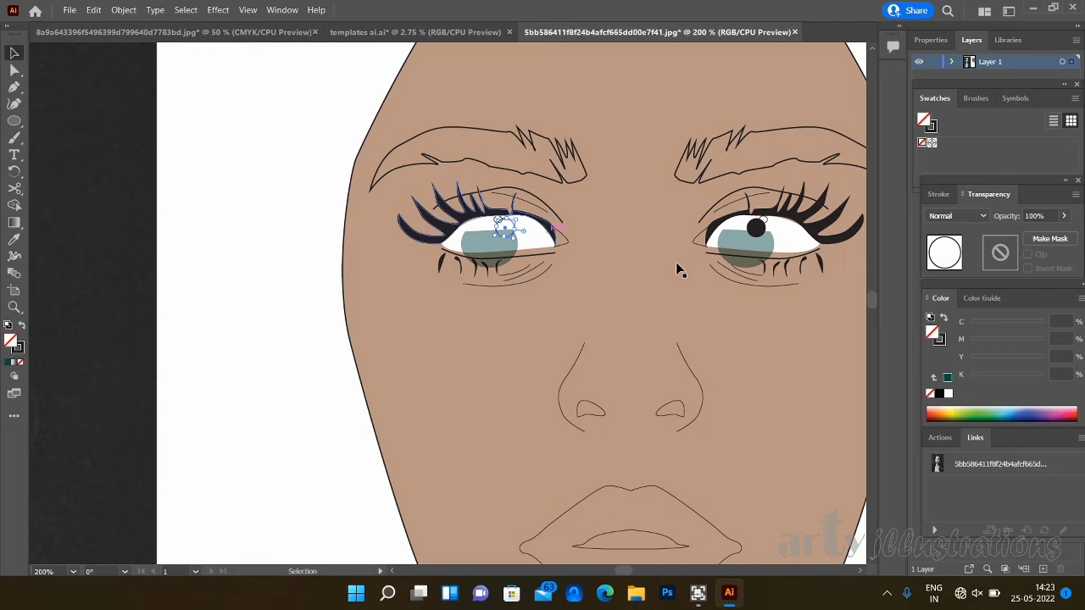
pyautogui.click(939, 393)
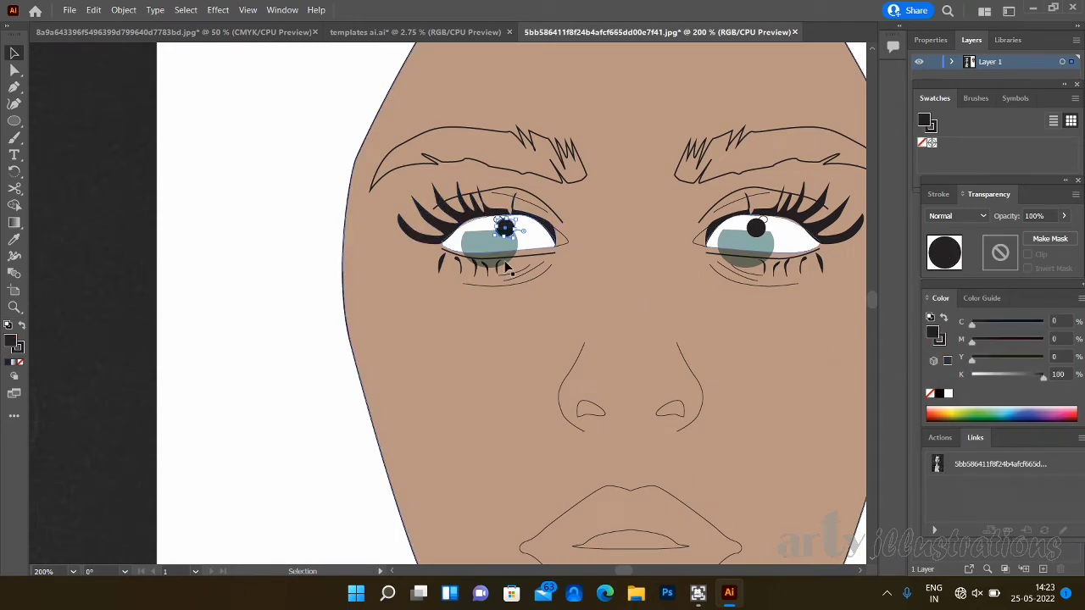
# - Fill the small highlight circles of both eyes with white
pyautogui.click(595, 231)
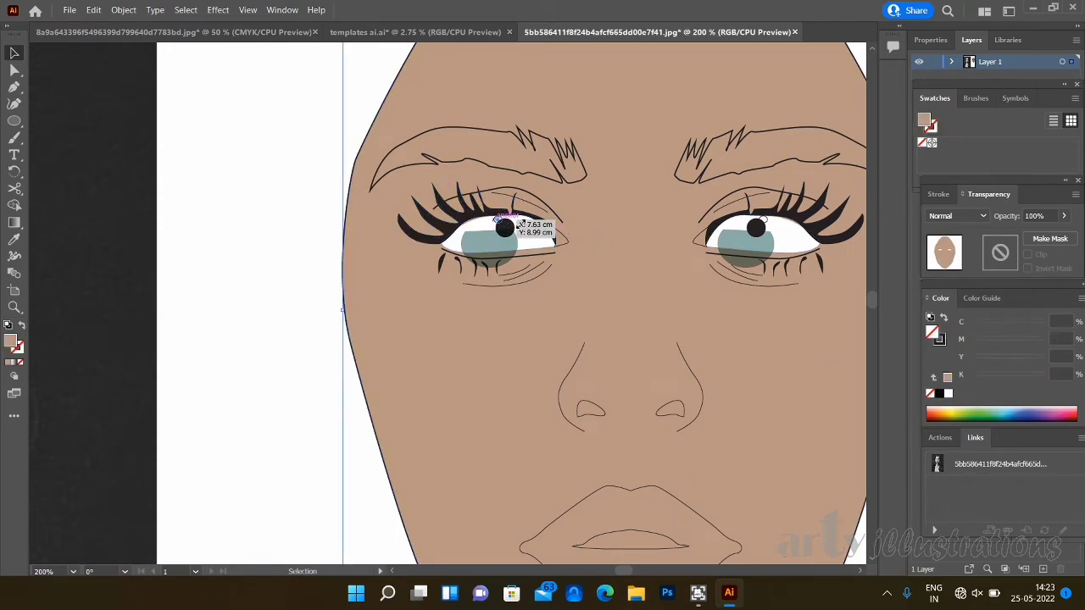
pyautogui.click(500, 220)
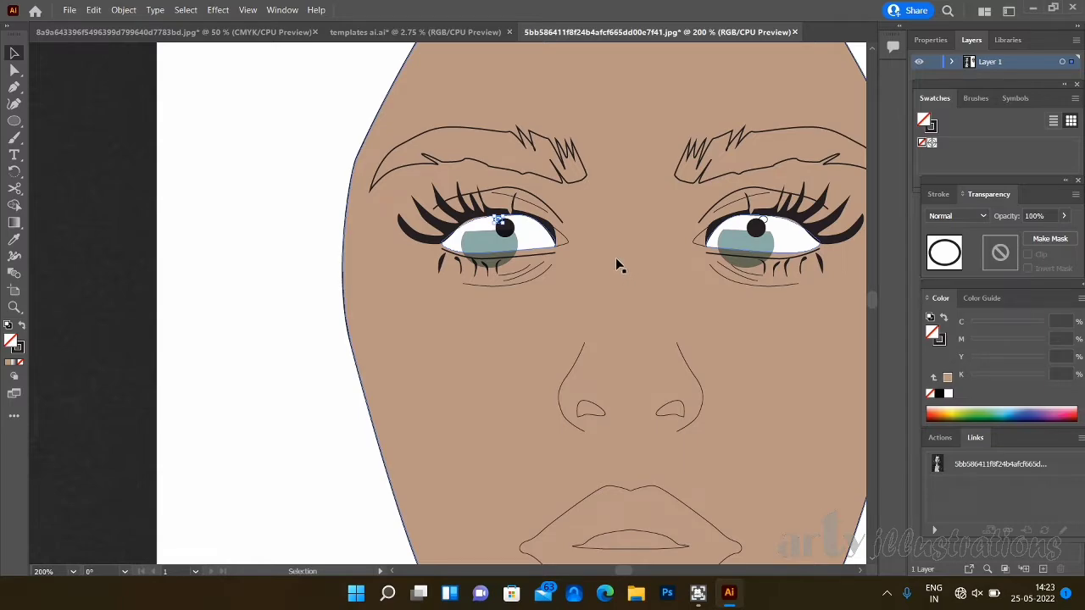
pyautogui.keyDown('shift'); pyautogui.click(764, 220); pyautogui.keyUp('shift')
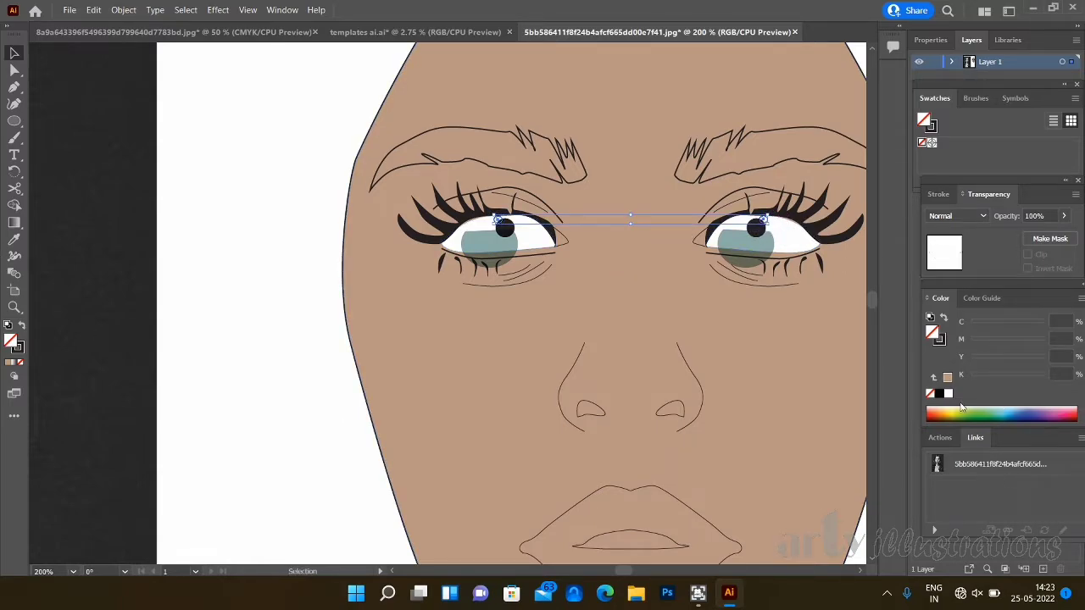
pyautogui.click(949, 394)
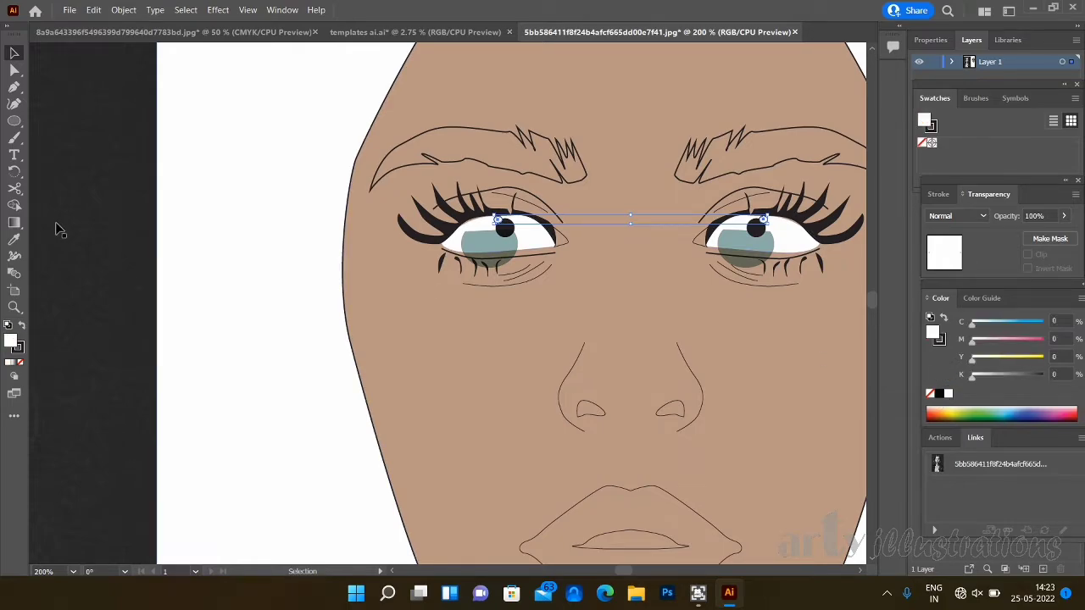
pyautogui.click(167, 205)
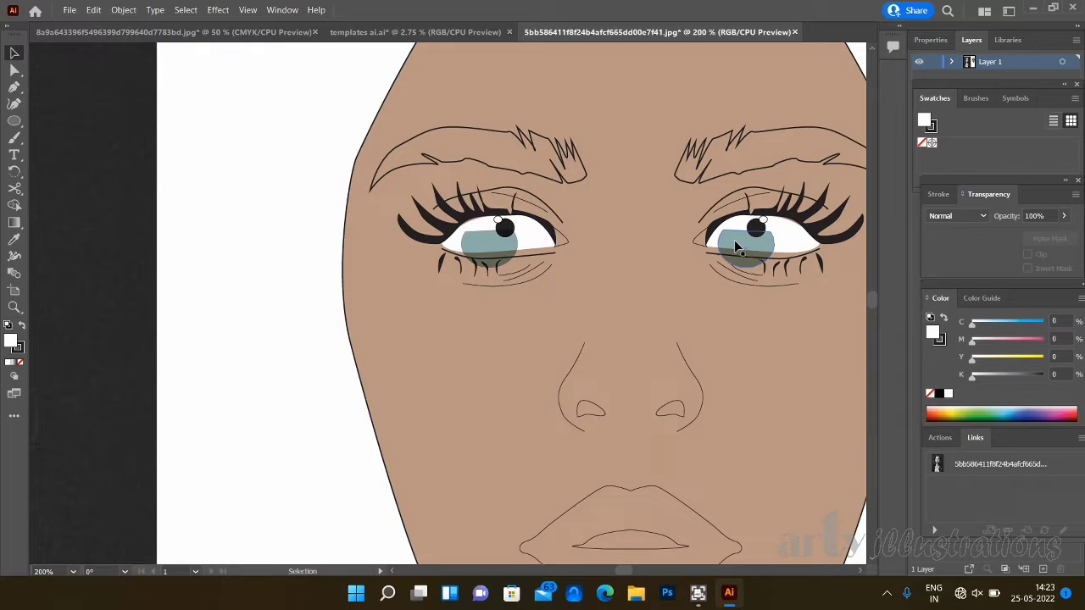
# - Shift the iris group back towards the pupils and bring the highlight circle of the eye on the left to the front
pyautogui.moveTo(734, 240); pyautogui.dragTo(746, 231)
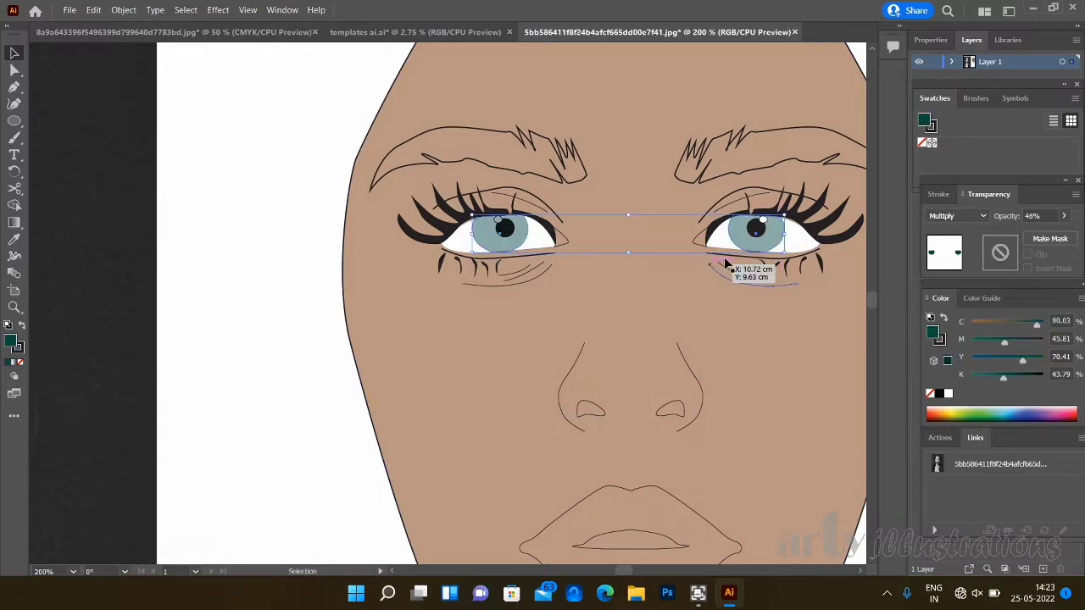
pyautogui.click(289, 257)
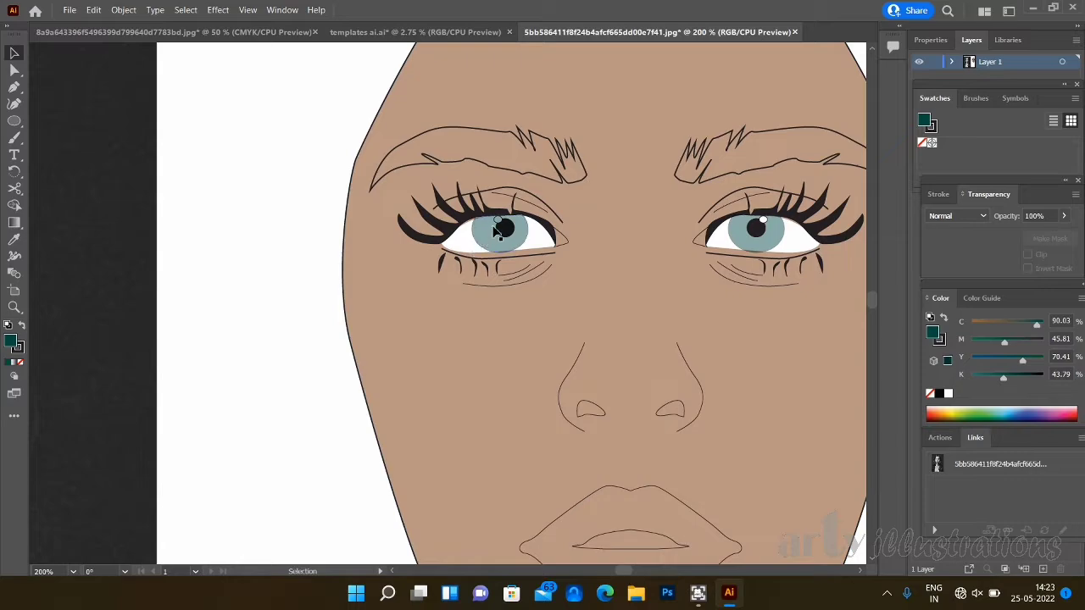
pyautogui.click(498, 229)
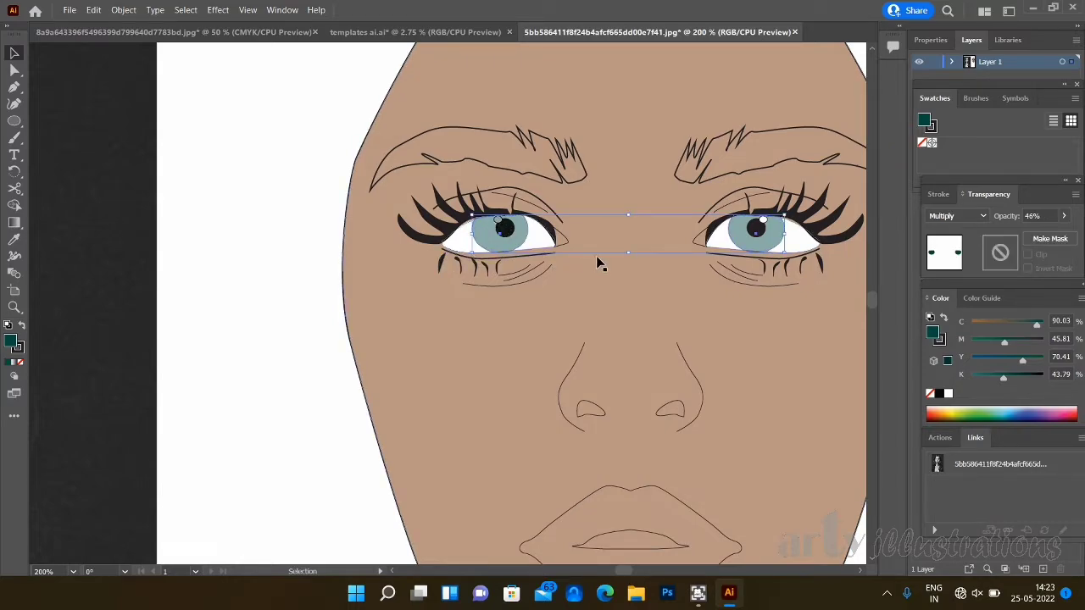
pyautogui.moveTo(507, 247); pyautogui.dragTo(509, 253)
pyautogui.click(499, 226)
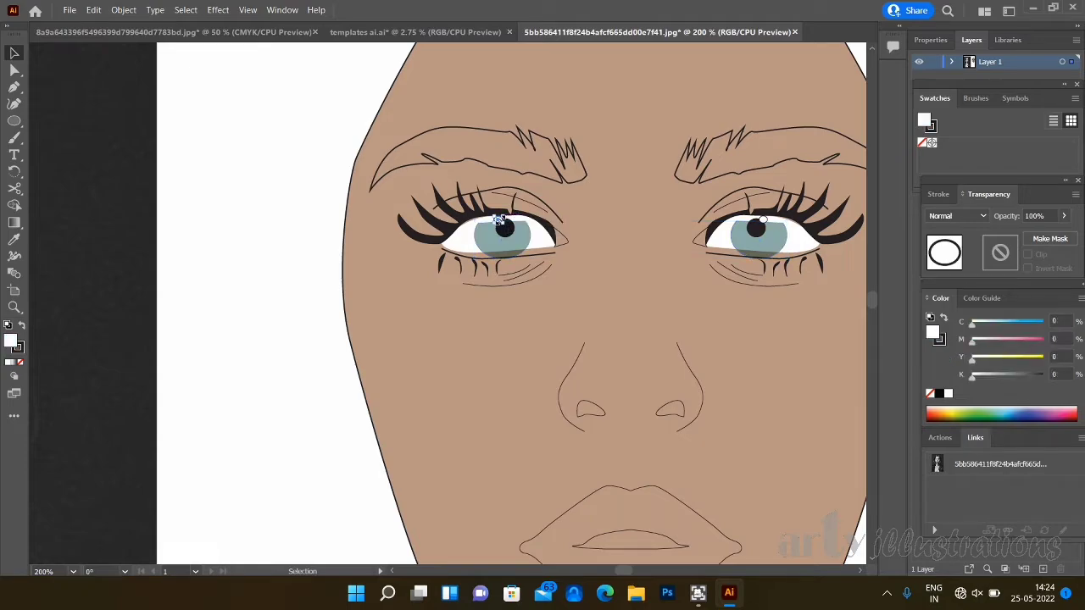
pyautogui.rightClick(498, 226)
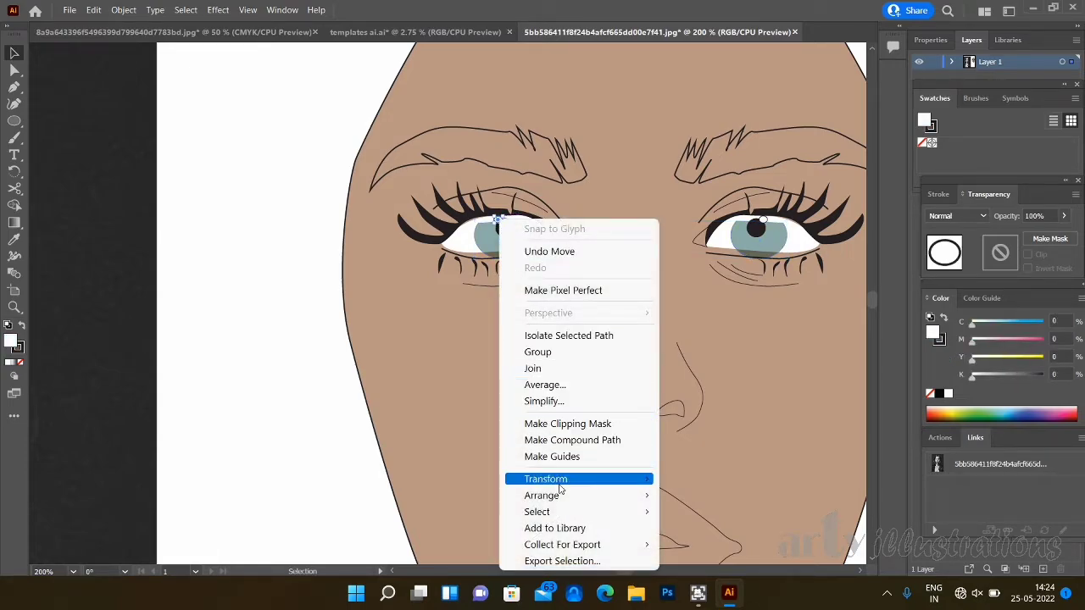
pyautogui.moveTo(560, 500)
pyautogui.click(720, 495)
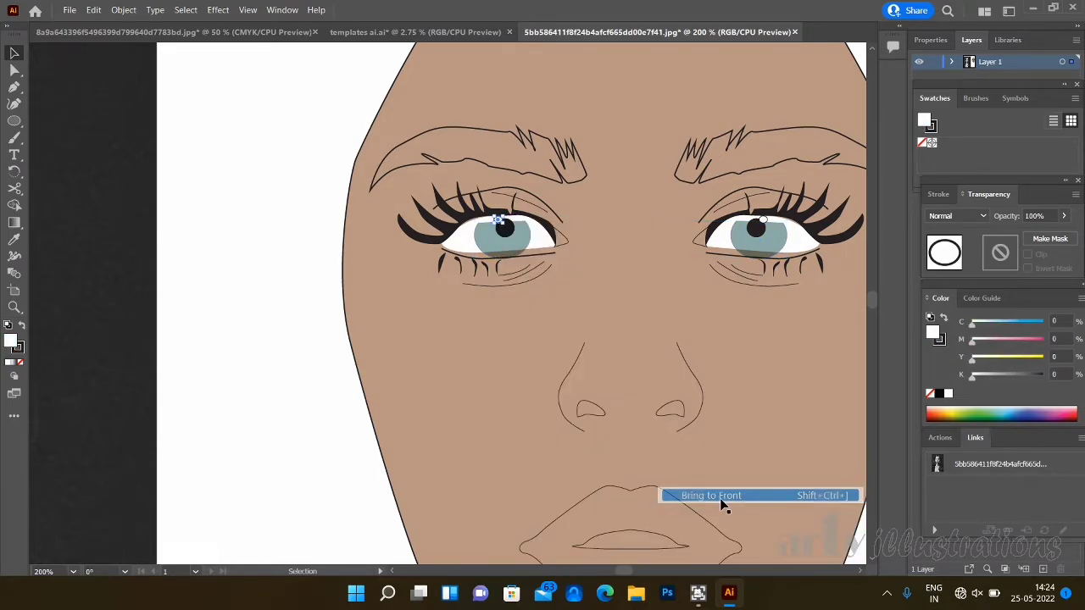
# - Reposition the iris group so the irises sit centred behind the pupils, just under the upper lash lines
pyautogui.click(519, 230)
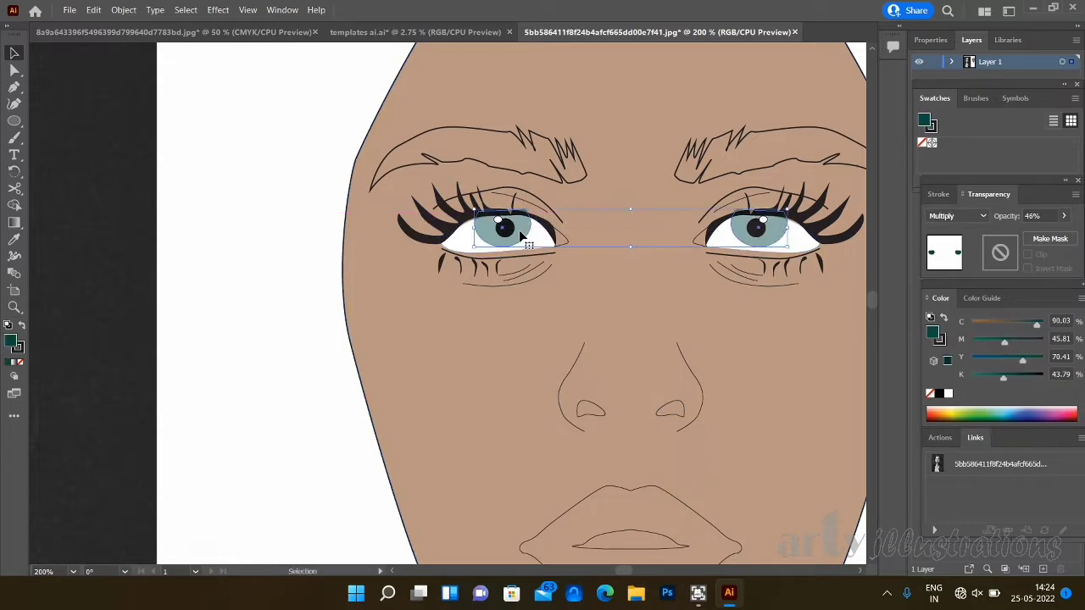
pyautogui.moveTo(521, 231); pyautogui.dragTo(522, 235)
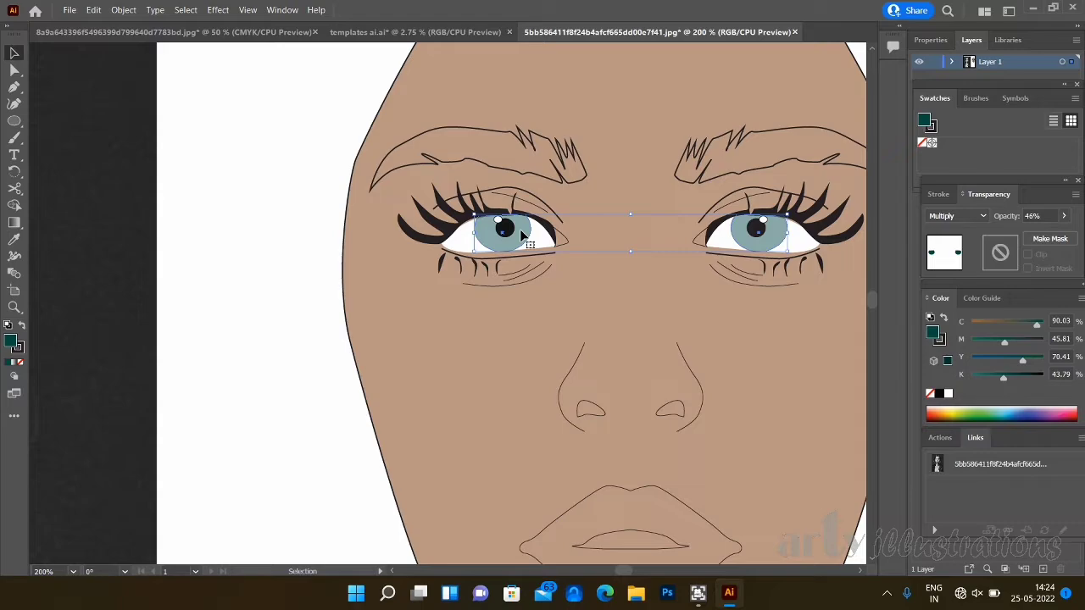
pyautogui.click(216, 274)
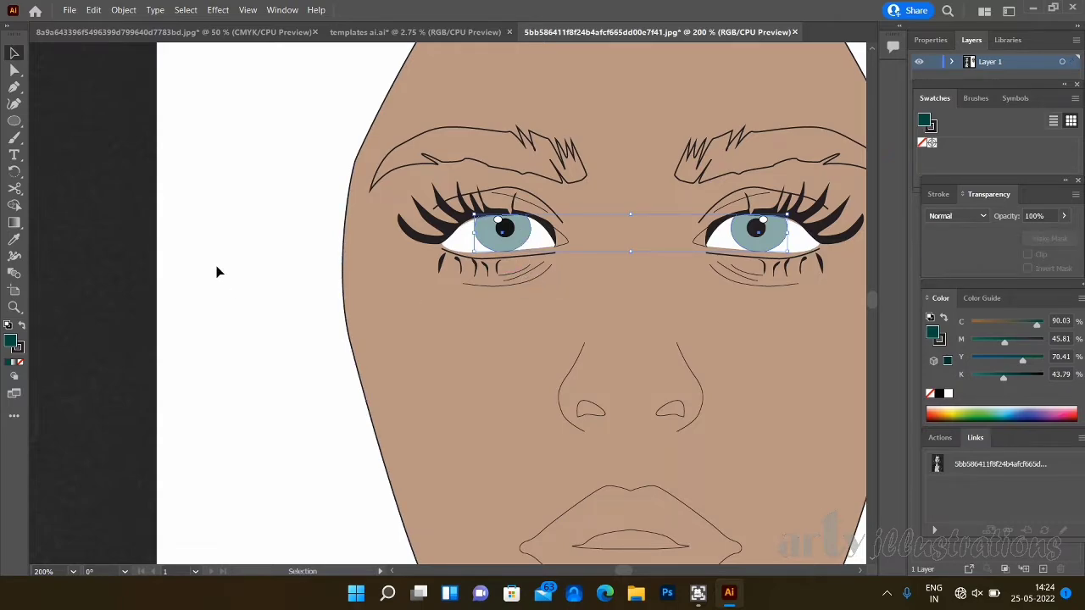
# - Select the inner corner shapes of both eyes and group them
pyautogui.click(562, 241)
pyautogui.click(562, 235)
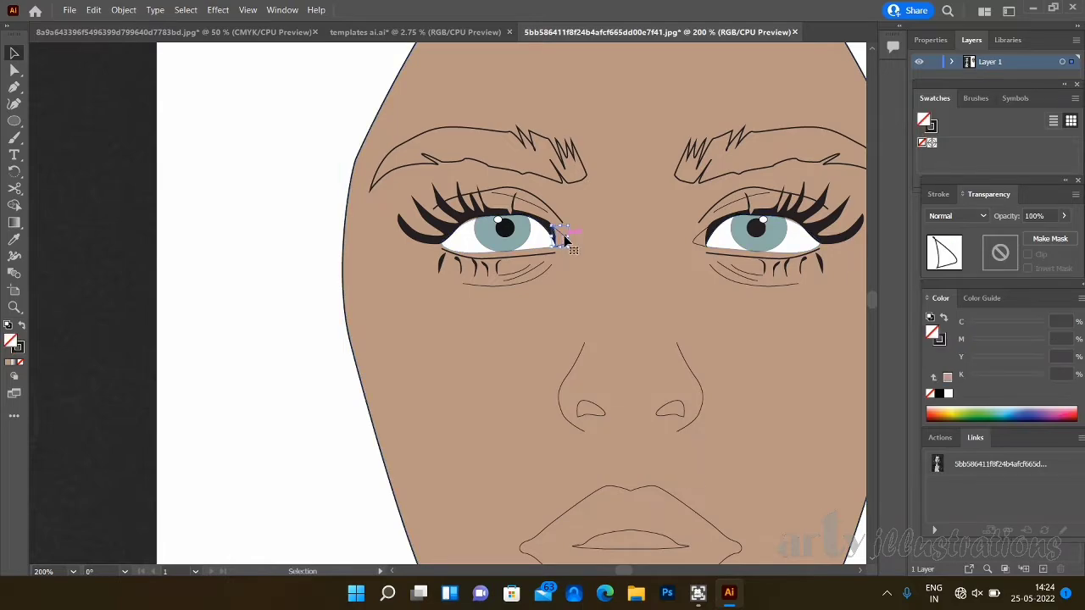
pyautogui.keyDown('shift'); pyautogui.click(702, 239); pyautogui.keyUp('shift')
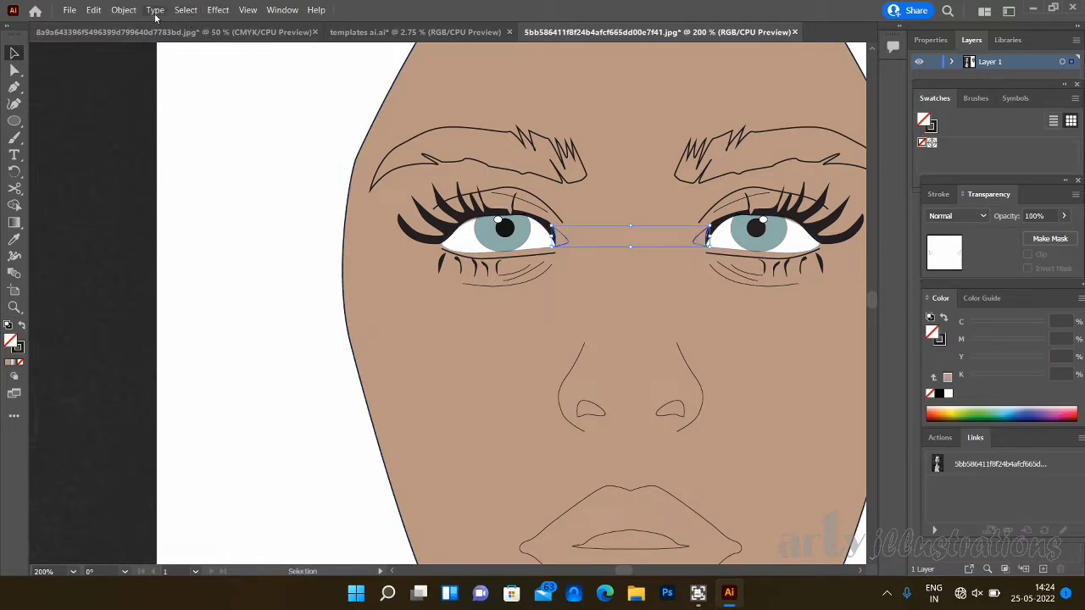
pyautogui.click(124, 10)
pyautogui.click(198, 69)
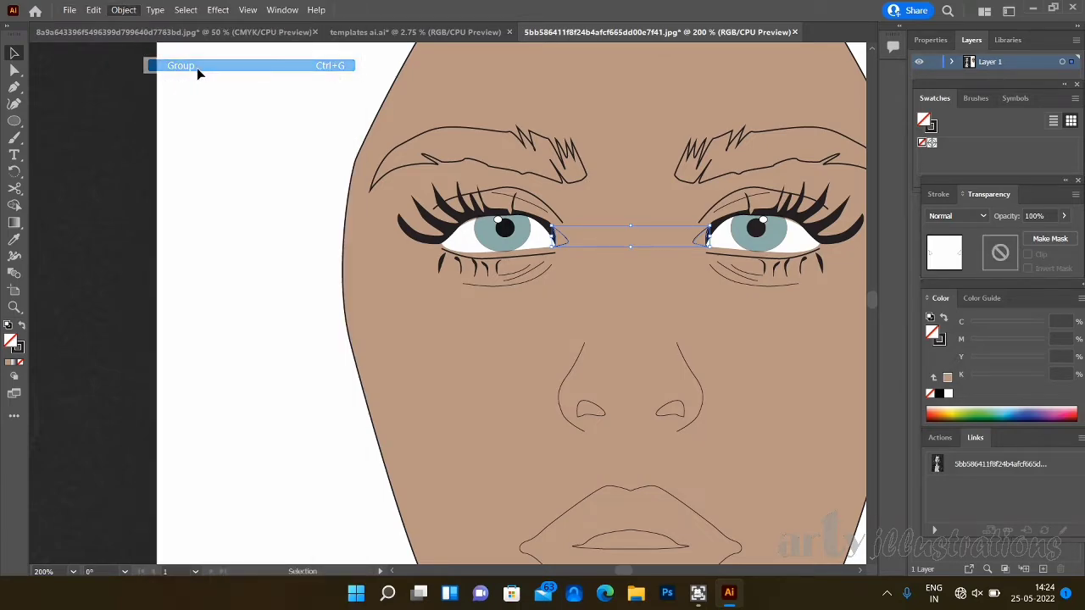
# - Fill the inner eye corner group with a pale pink of C 1.96, M 34, Y 19, K 0
pyautogui.click(1071, 409)
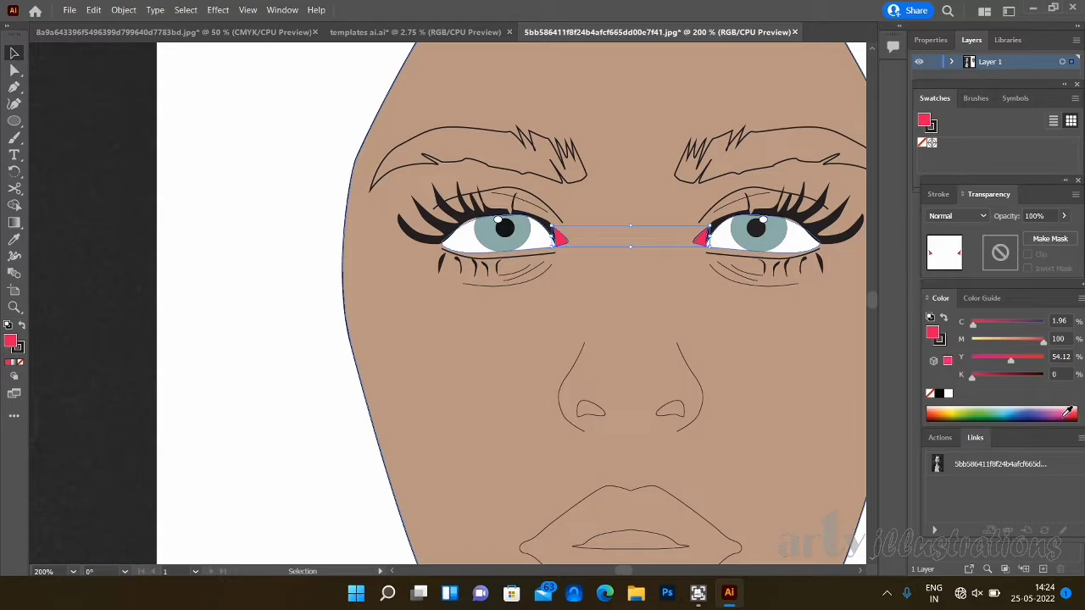
pyautogui.click(987, 361)
pyautogui.click(1020, 343)
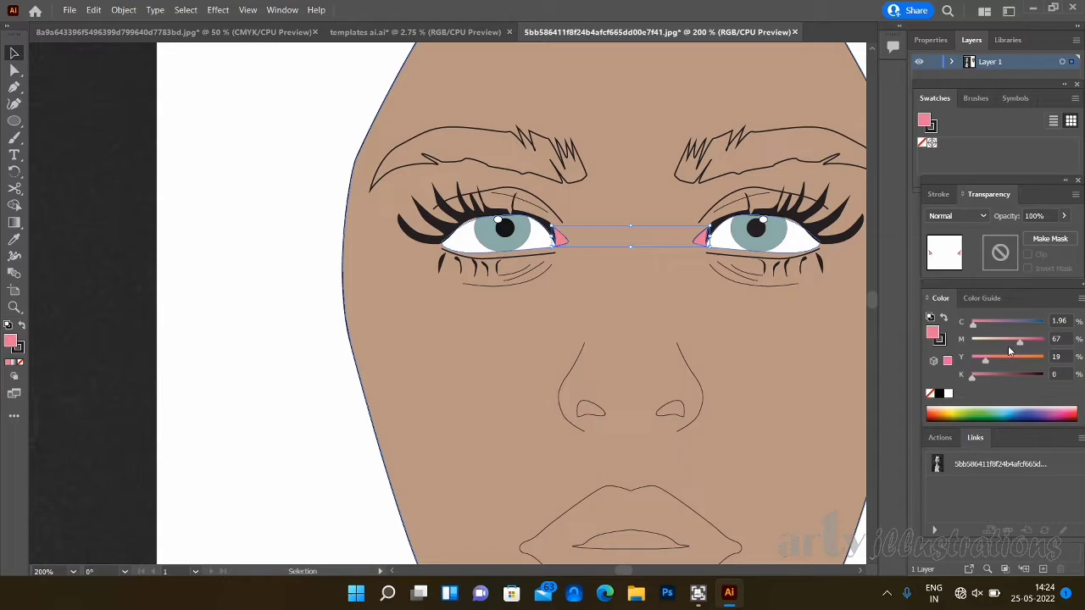
pyautogui.click(1004, 340)
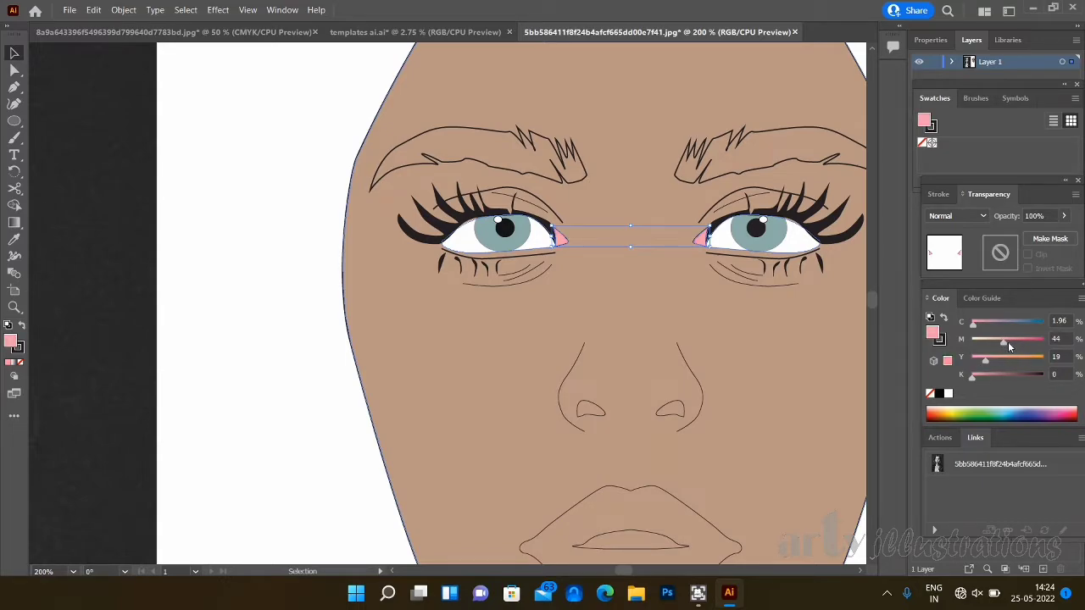
pyautogui.moveTo(1004, 345); pyautogui.dragTo(996, 346)
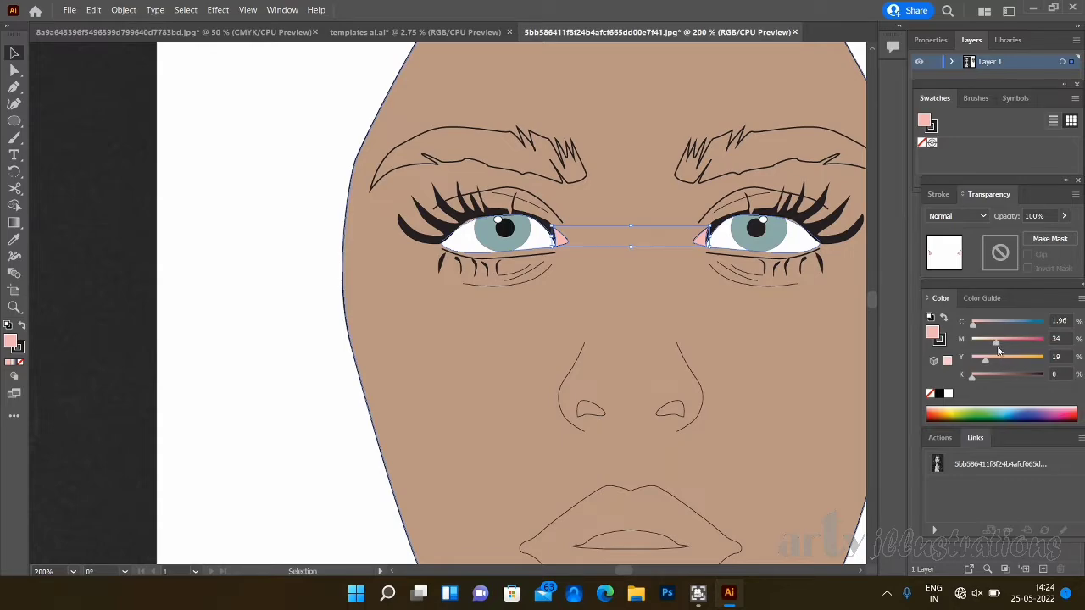
# - Lower the inner eye corner group's opacity to 61% and deselect it
pyautogui.click(1064, 216)
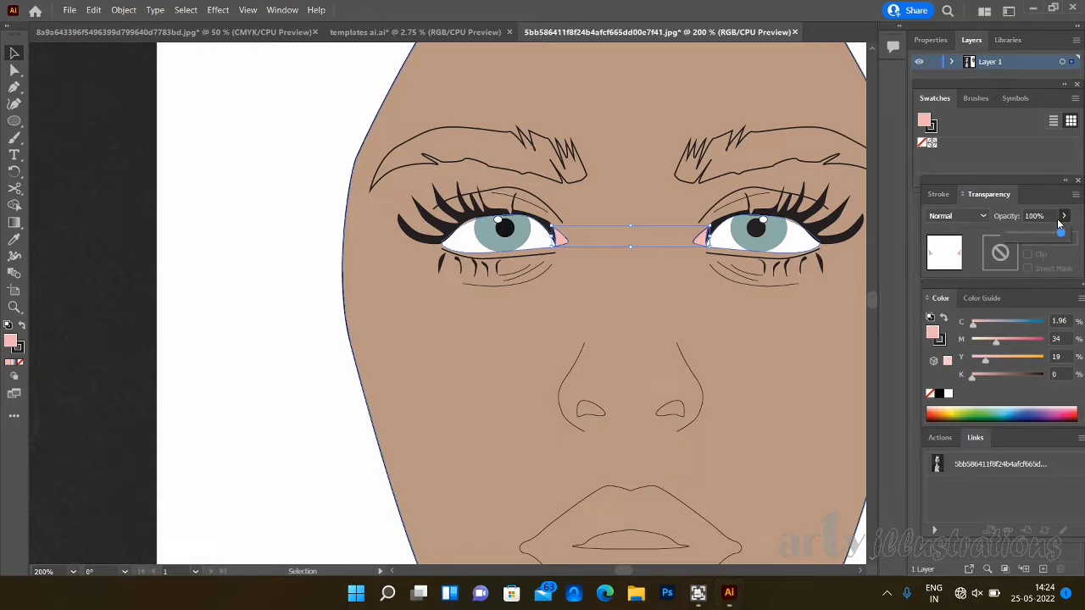
pyautogui.moveTo(1060, 232); pyautogui.dragTo(1043, 238)
pyautogui.click(114, 280)
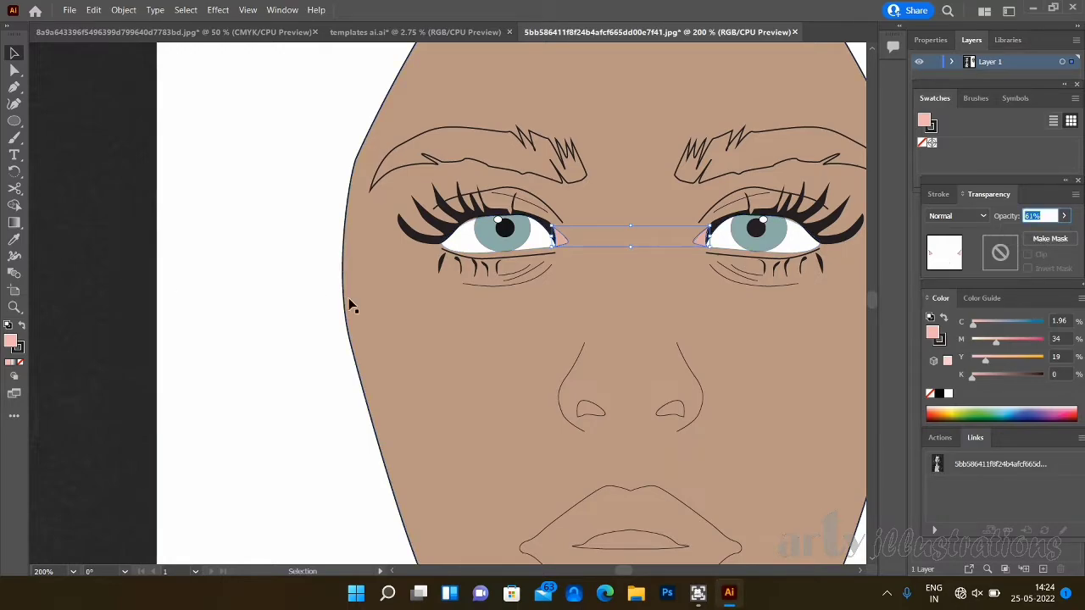
pyautogui.click(311, 319)
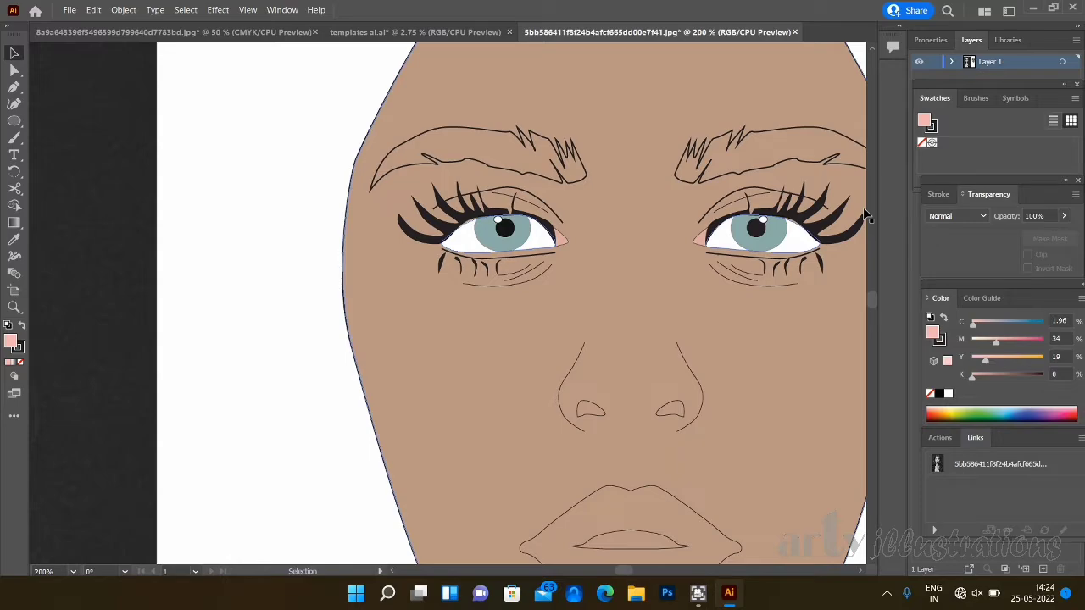
# - Group the two nostril outlines and fill them with black
pyautogui.click(671, 412)
pyautogui.click(671, 410)
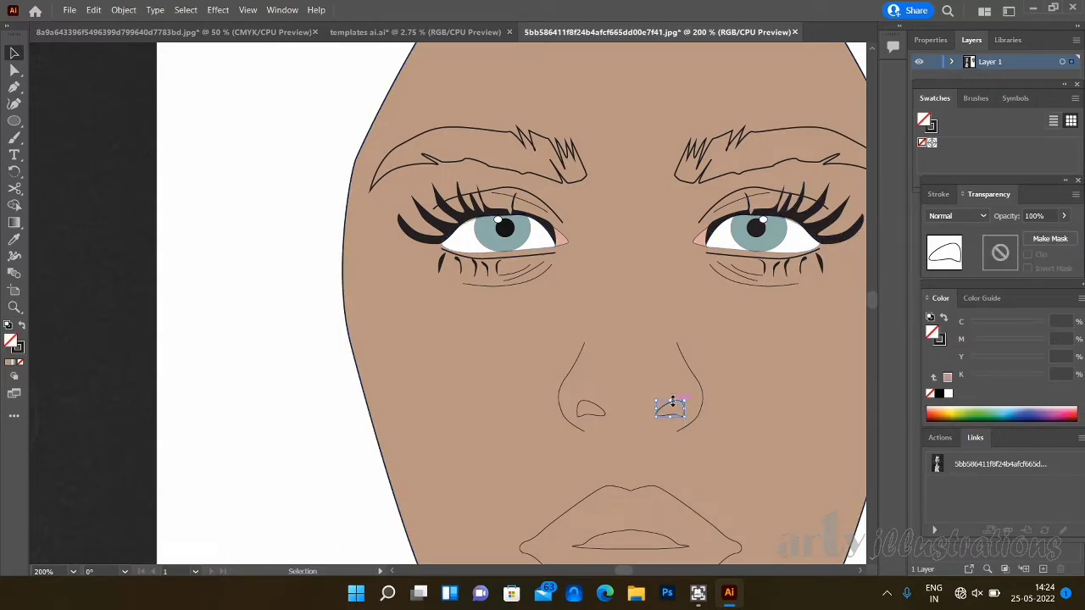
pyautogui.keyDown('shift'); pyautogui.click(599, 412); pyautogui.keyUp('shift')
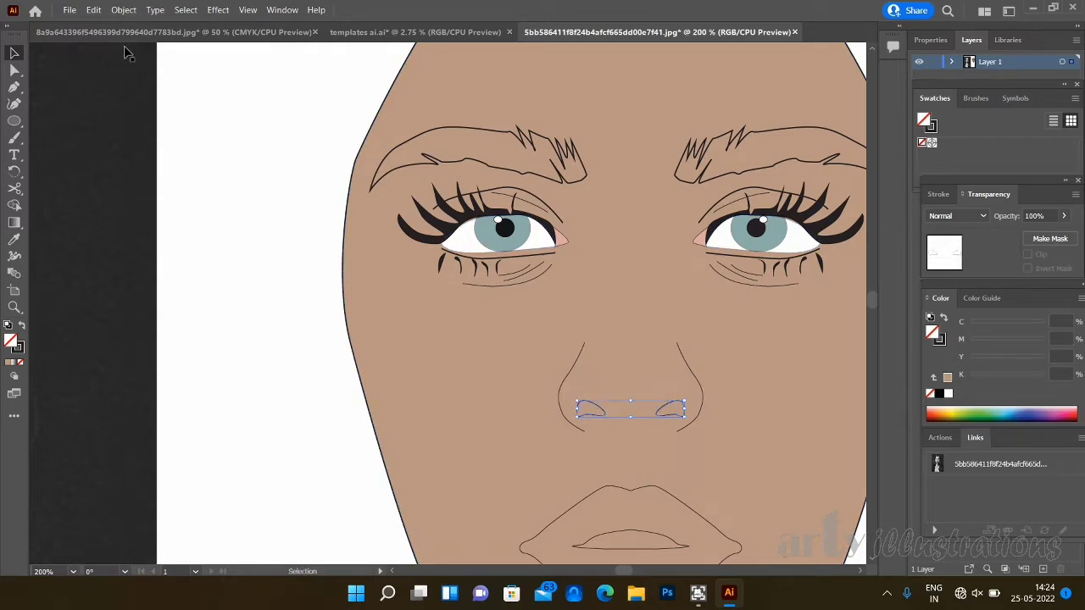
pyautogui.click(124, 10)
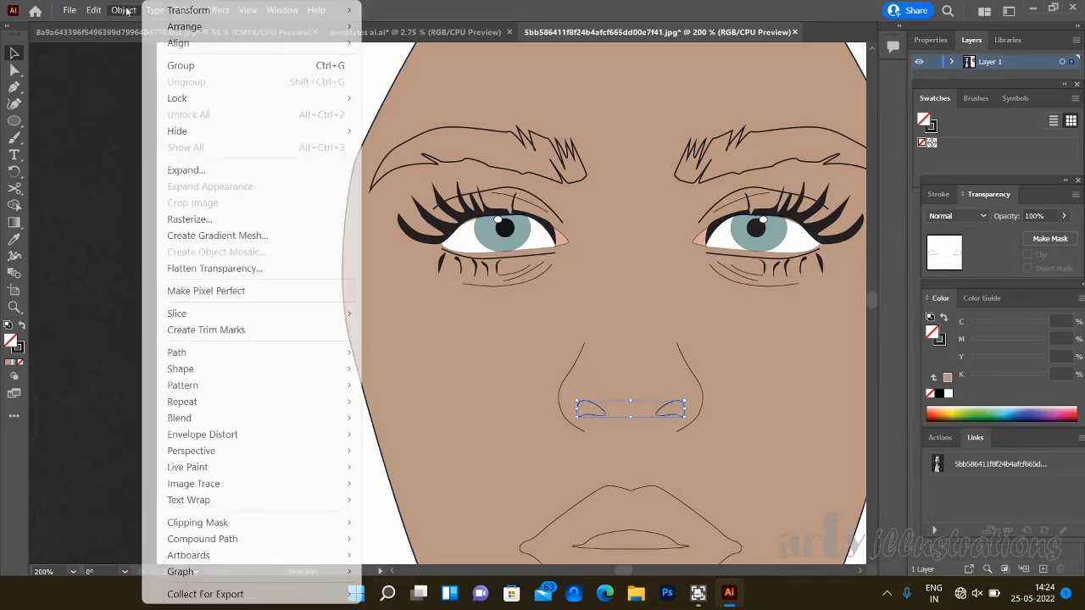
pyautogui.click(181, 66)
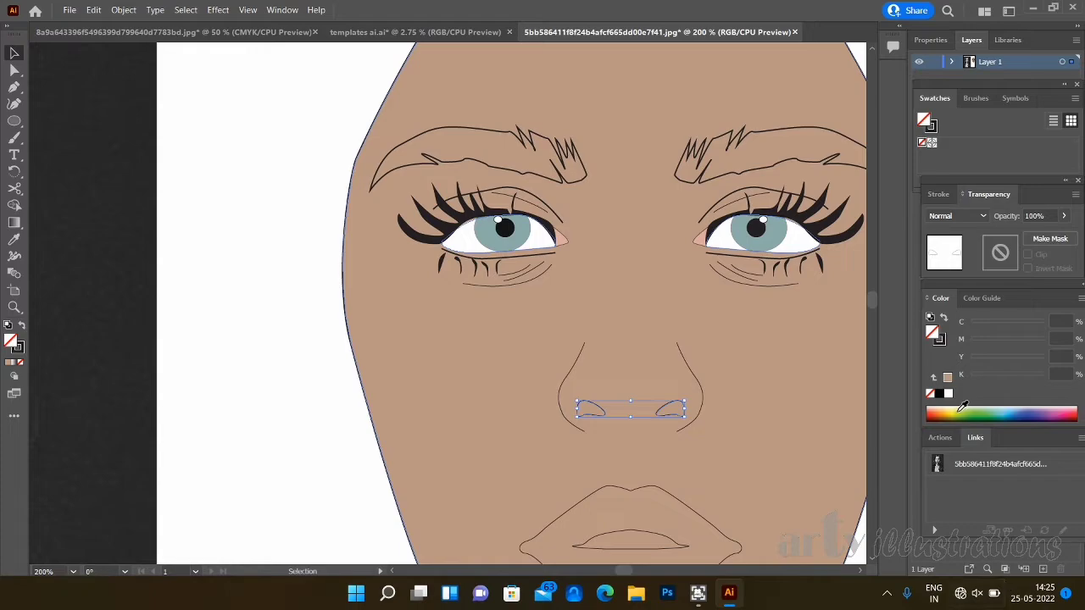
pyautogui.click(939, 394)
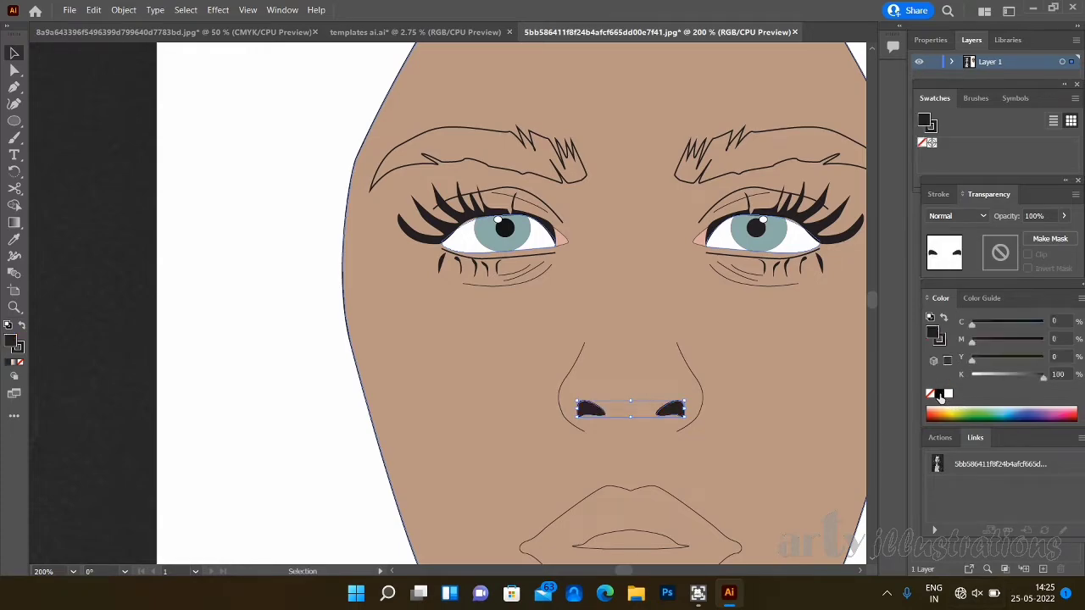
# - Group the two eyebrow outlines and fill them with black
pyautogui.click(761, 131)
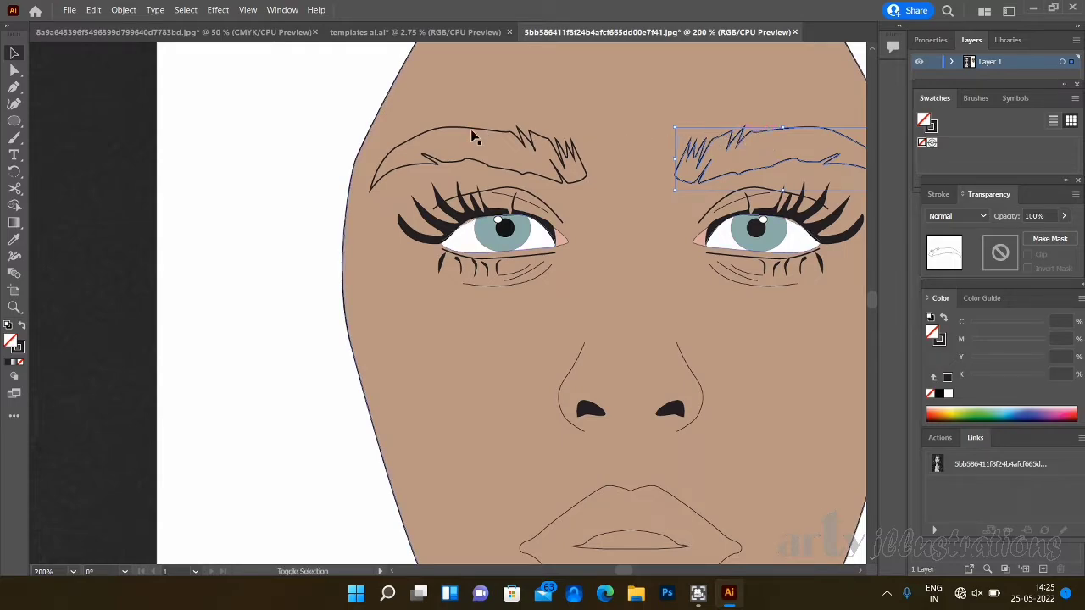
pyautogui.keyDown('shift'); pyautogui.click(505, 134); pyautogui.keyUp('shift')
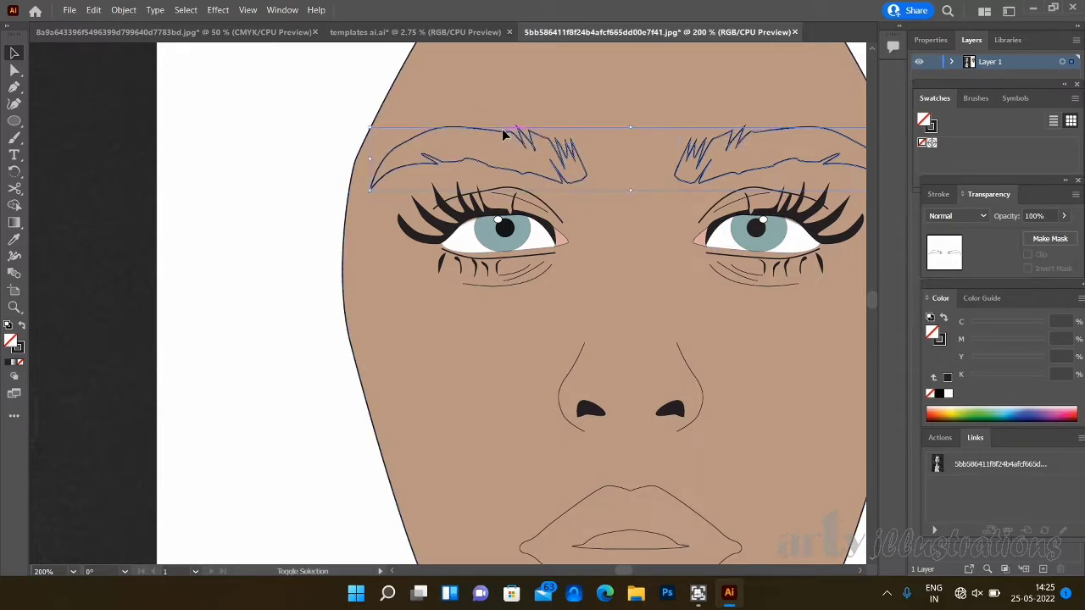
pyautogui.click(124, 9)
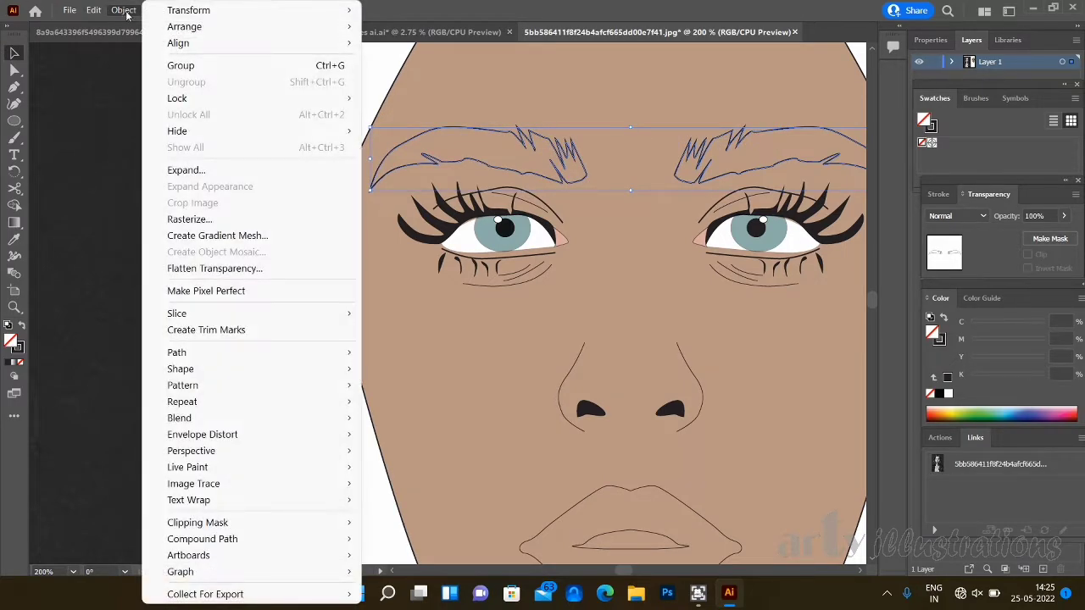
pyautogui.click(180, 66)
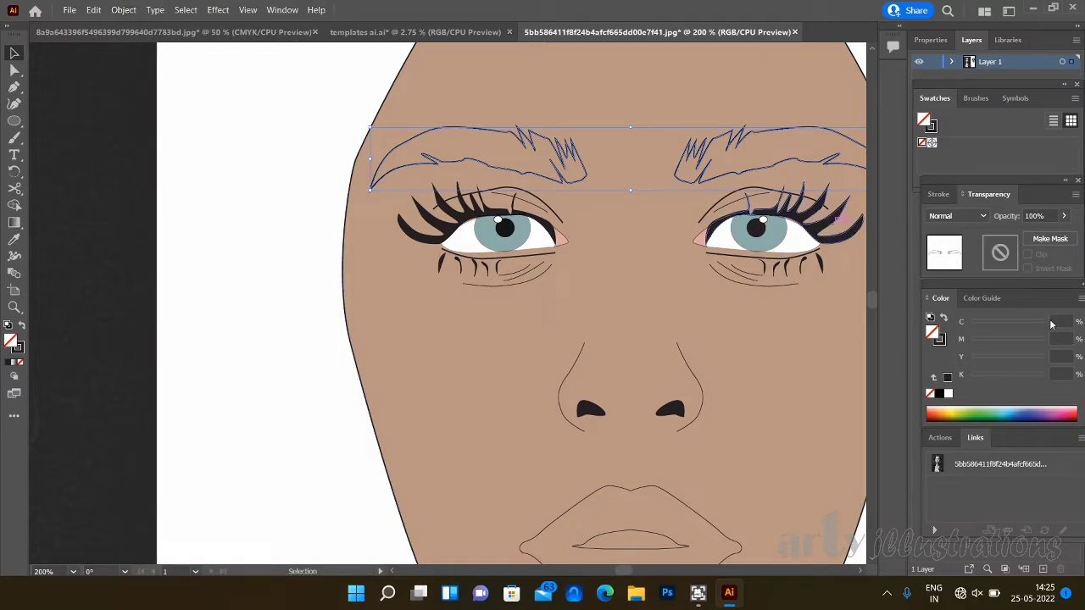
pyautogui.click(939, 393)
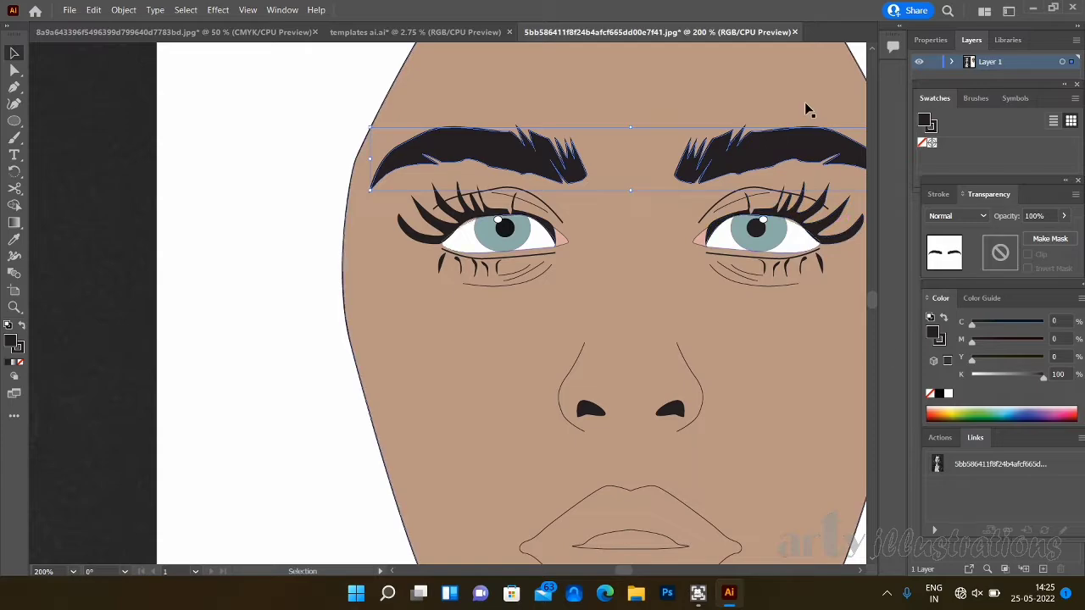
# - Select the outer lip outline of the mouth
pyautogui.scroll(-3, 874, 305)
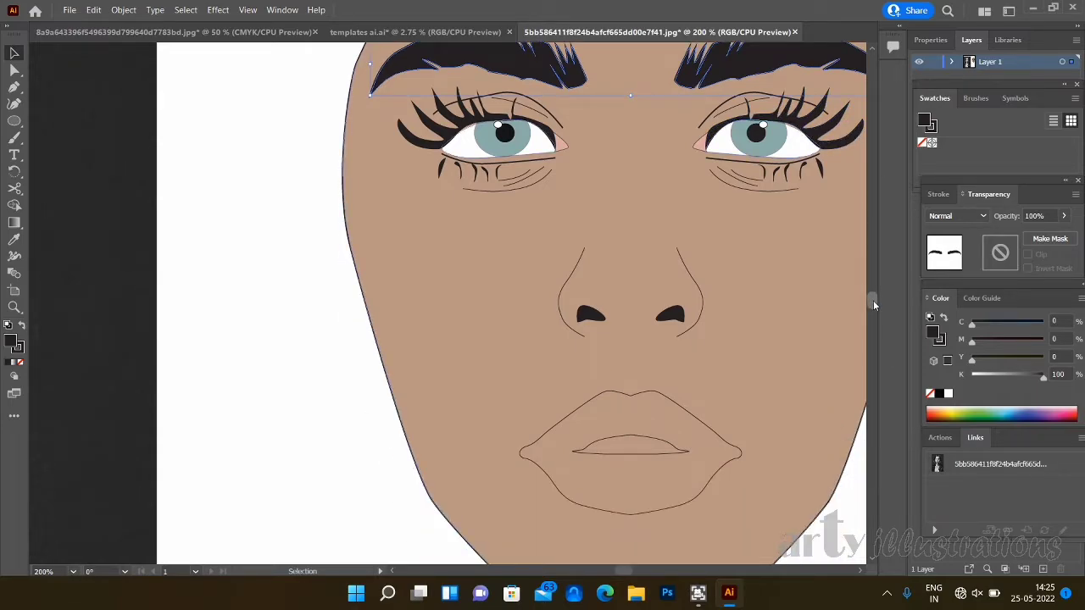
pyautogui.click(691, 416)
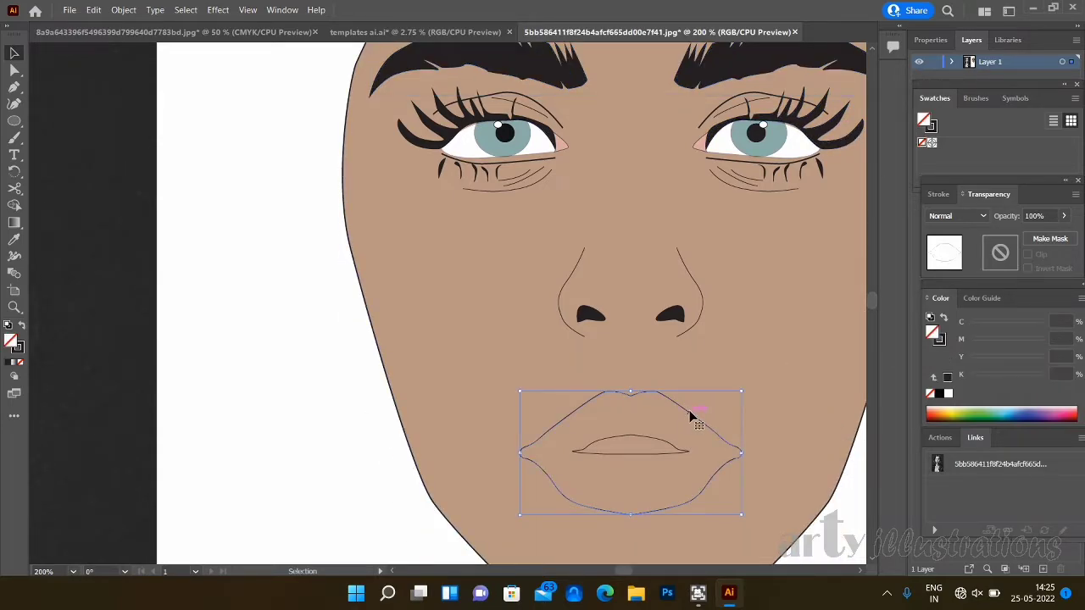
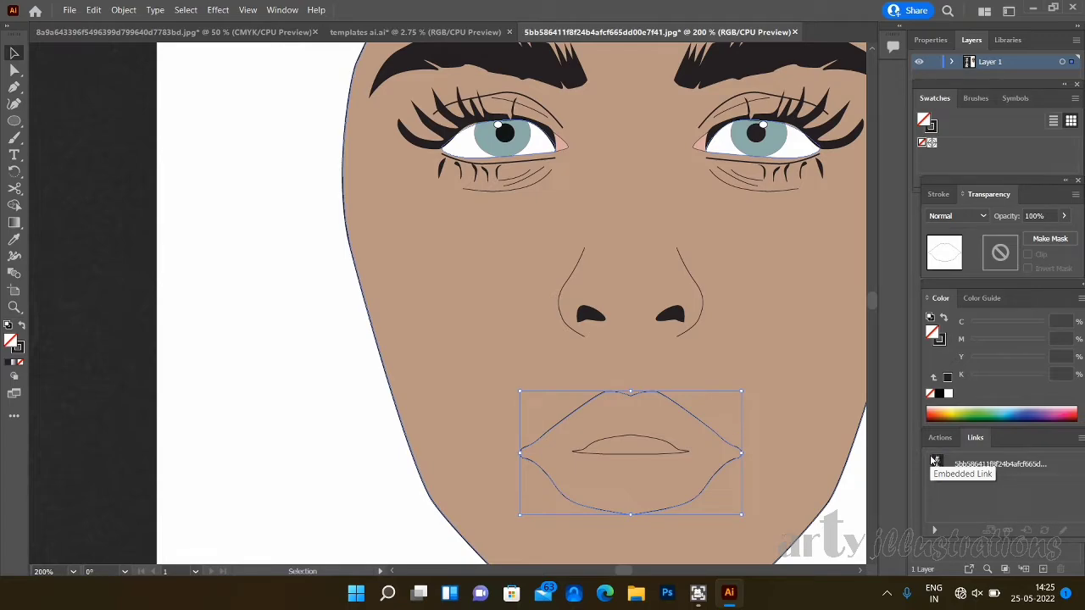
# - Fill the outer lip shape with pink and set the colour's yellow value to 34%
pyautogui.click(1062, 414)
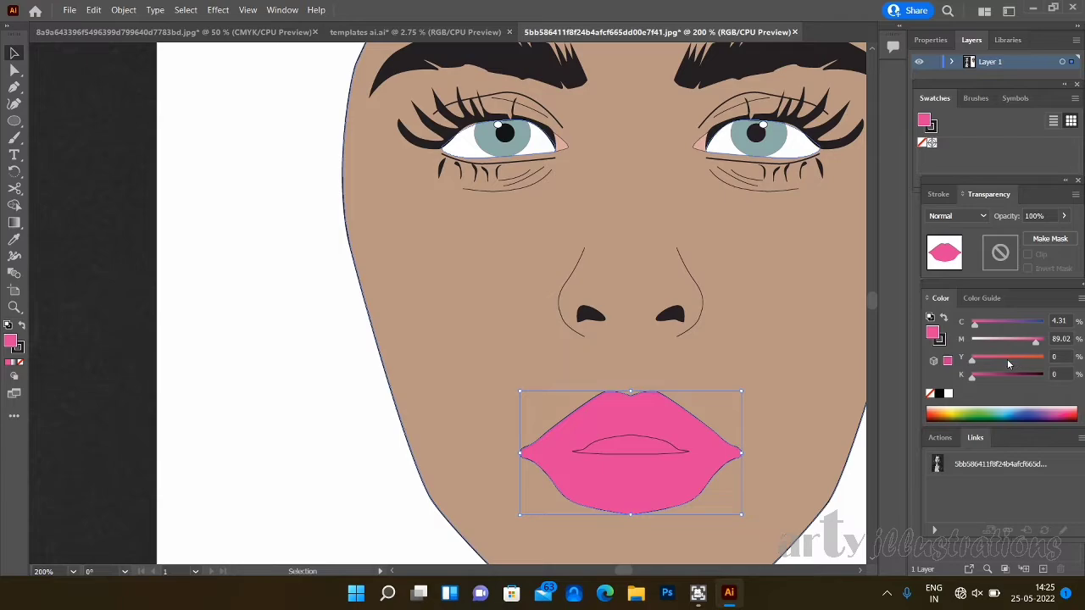
pyautogui.click(1006, 361)
pyautogui.click(997, 362)
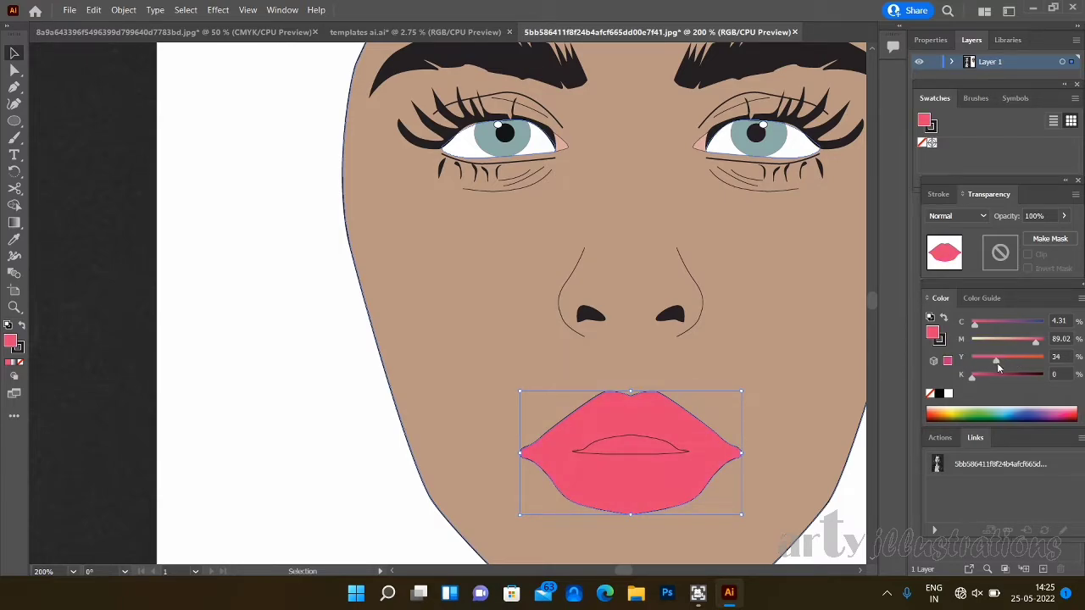
# - Set the lip shape's blending mode to Multiply and lower its opacity to 45%
pyautogui.click(953, 216)
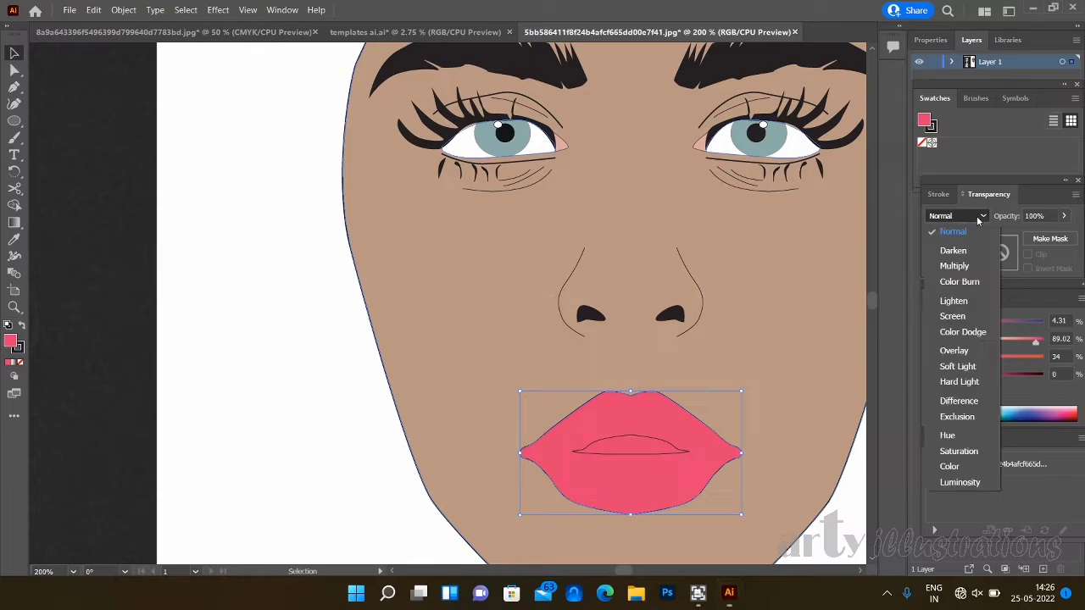
pyautogui.click(954, 266)
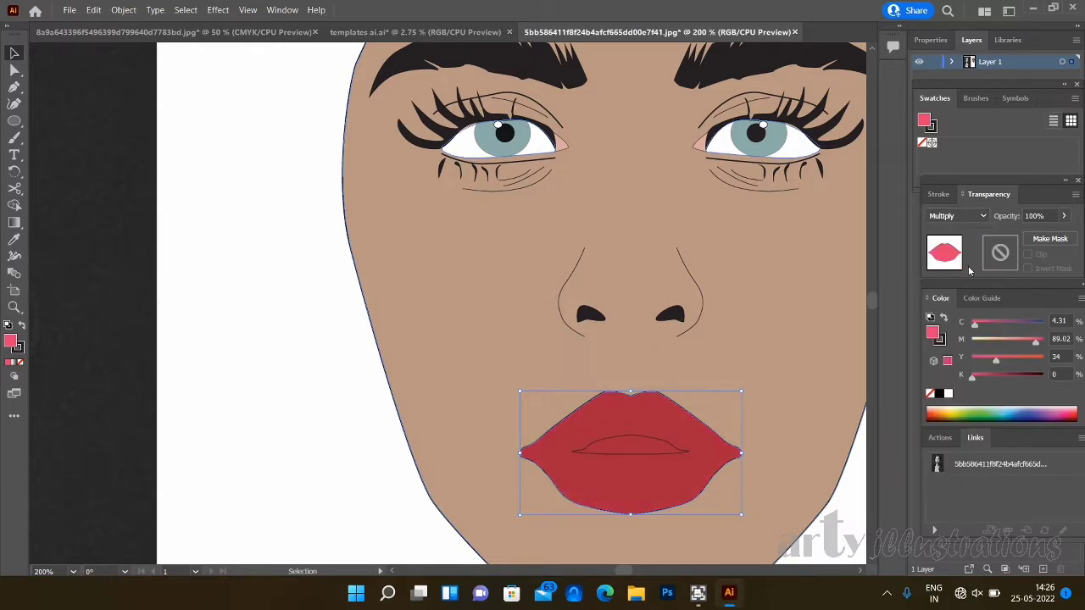
pyautogui.click(1065, 217)
pyautogui.moveTo(1061, 233); pyautogui.dragTo(1034, 238)
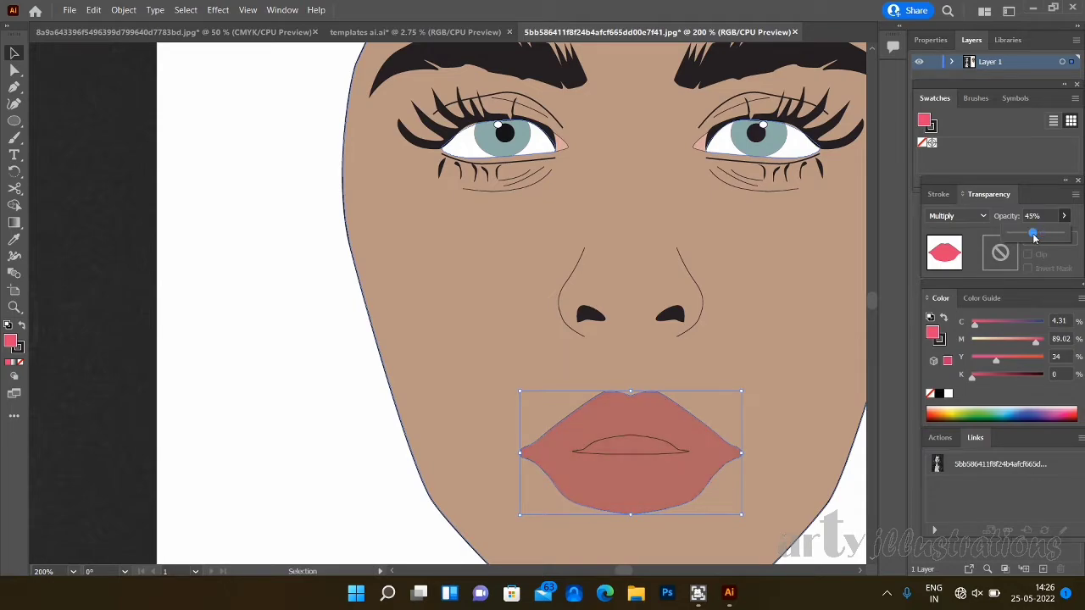
pyautogui.click(185, 390)
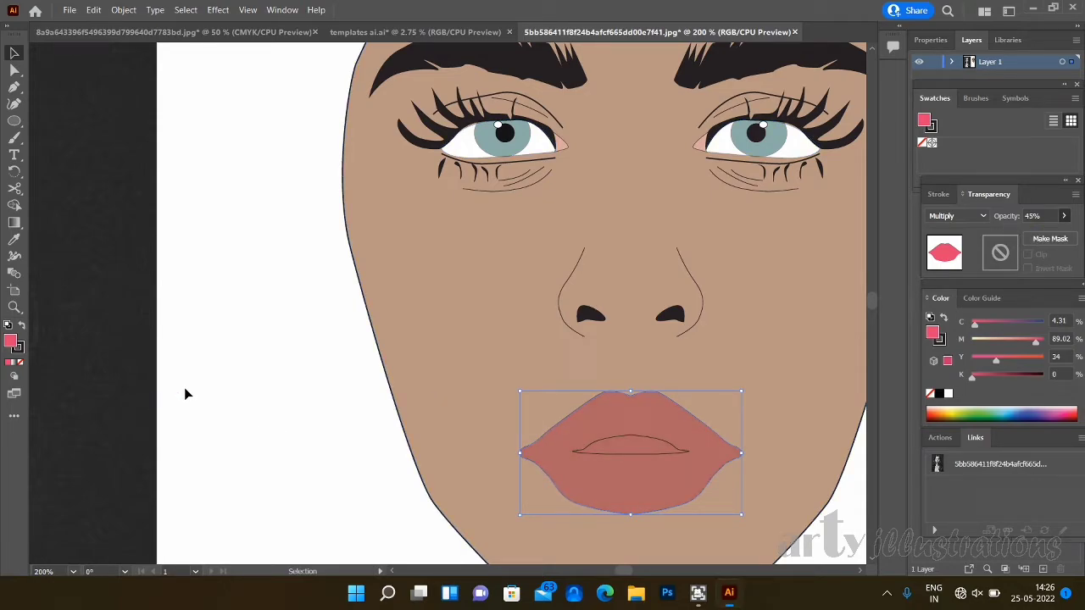
# - Fill the inner mouth opening between the lips with black and deselect it
pyautogui.click(631, 453)
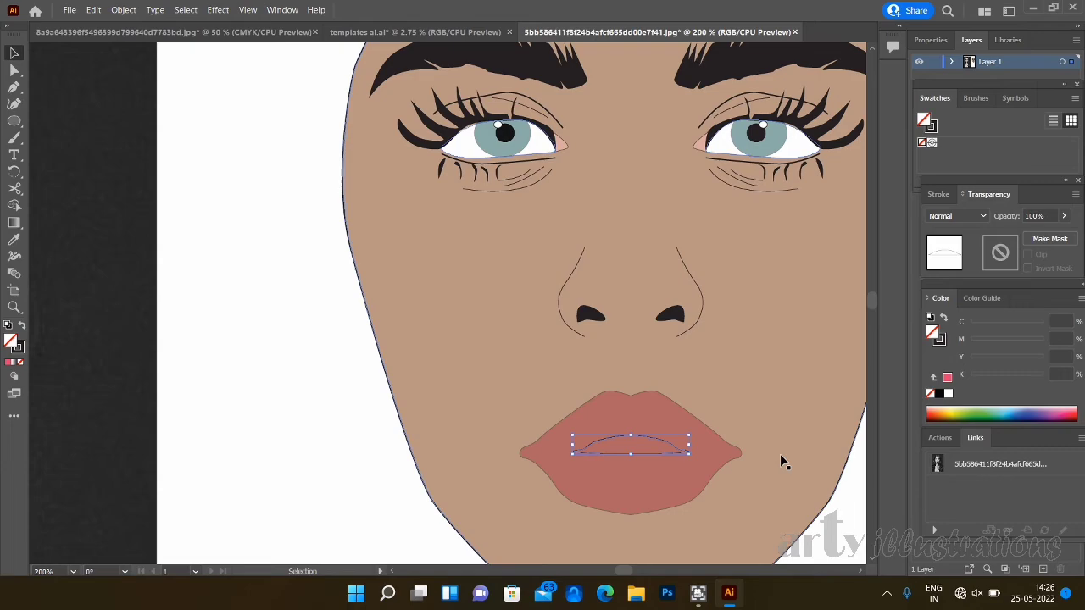
pyautogui.click(939, 395)
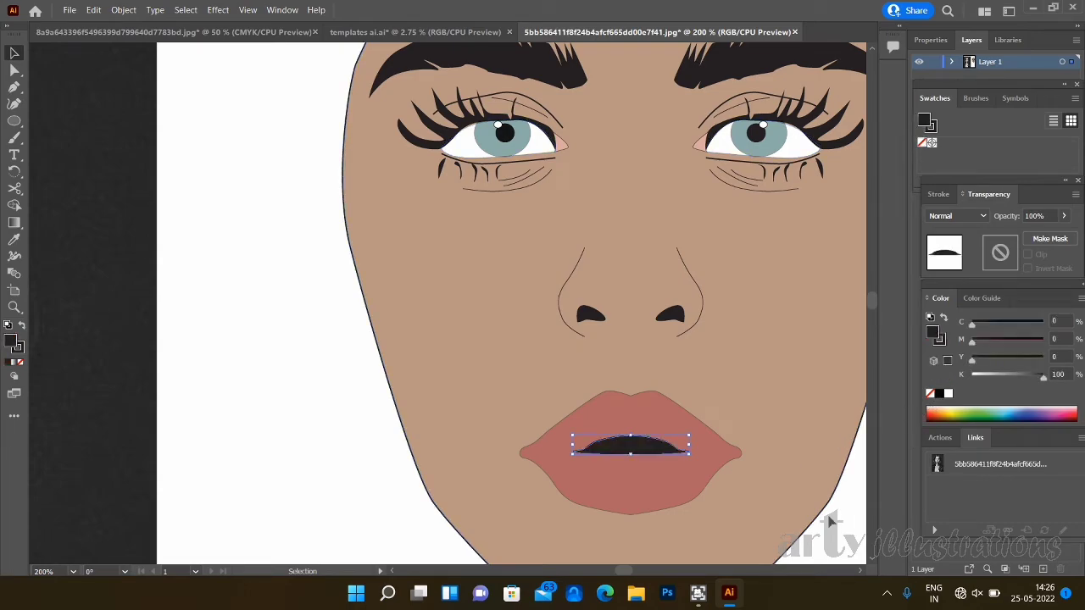
pyautogui.click(829, 525)
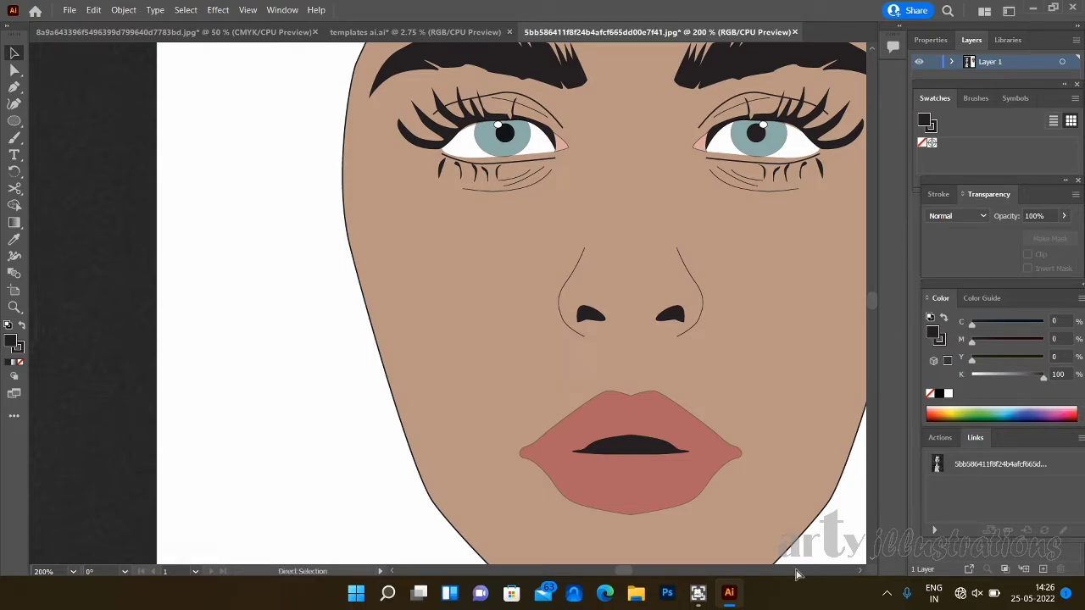
# - Draw a narrow, tilted ellipse on the cheek below the eye on the face's left-hand side and shorten it slightly
pyautogui.hotkey('ctrl', '-')
pyautogui.hotkey('ctrl', '-')
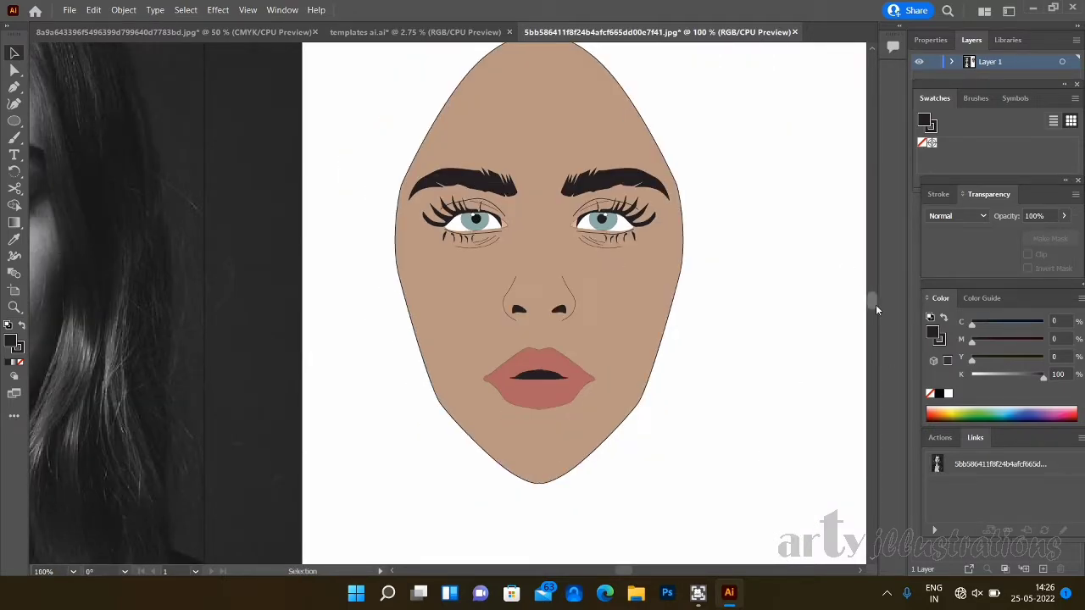
pyautogui.scroll(1, 876, 308)
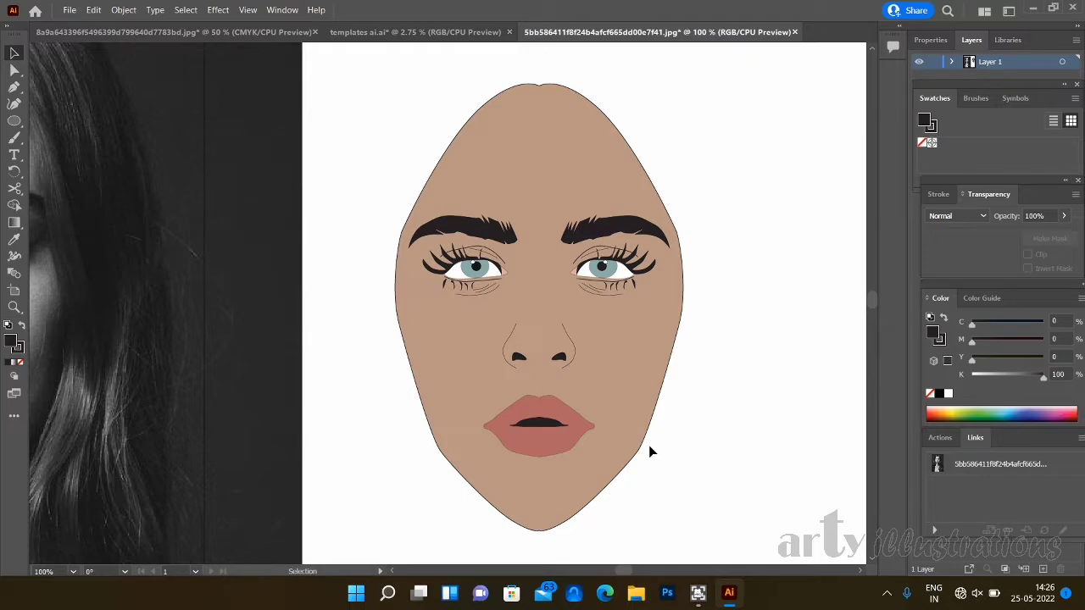
pyautogui.press('l')
pyautogui.moveTo(407, 302); pyautogui.dragTo(475, 412)
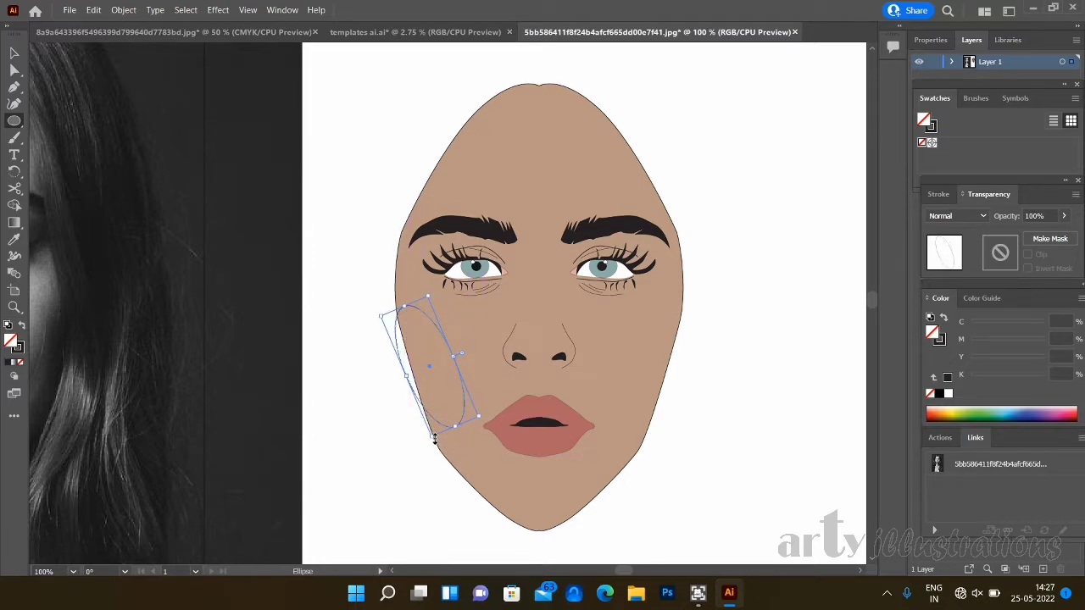
pyautogui.moveTo(434, 438); pyautogui.dragTo(434, 428)
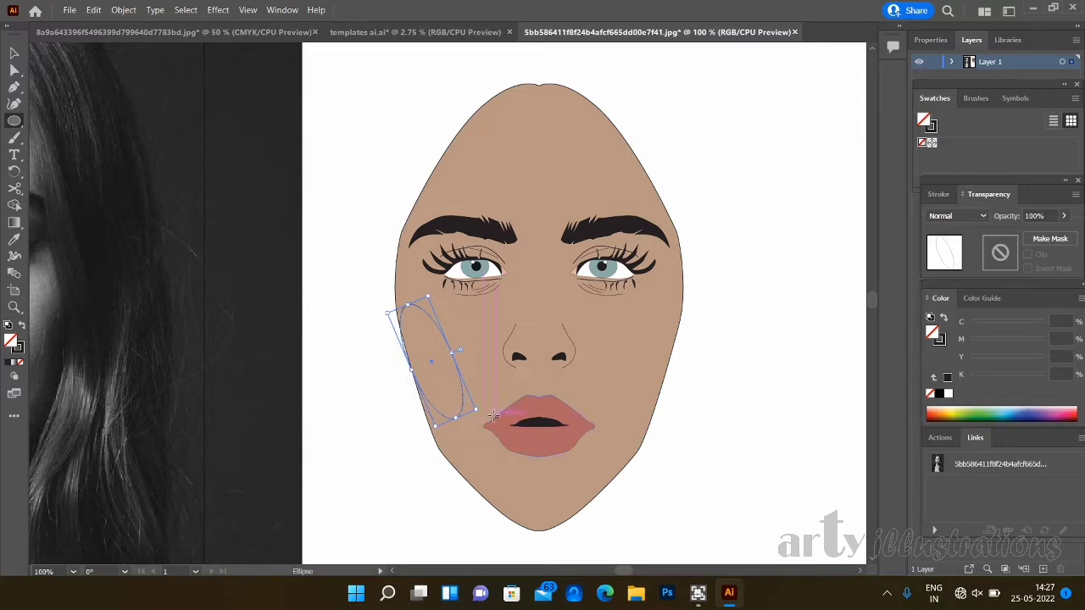
# - Move the cheek ellipse slightly upward and rotate it a little more towards the mouth
pyautogui.click(13, 53)
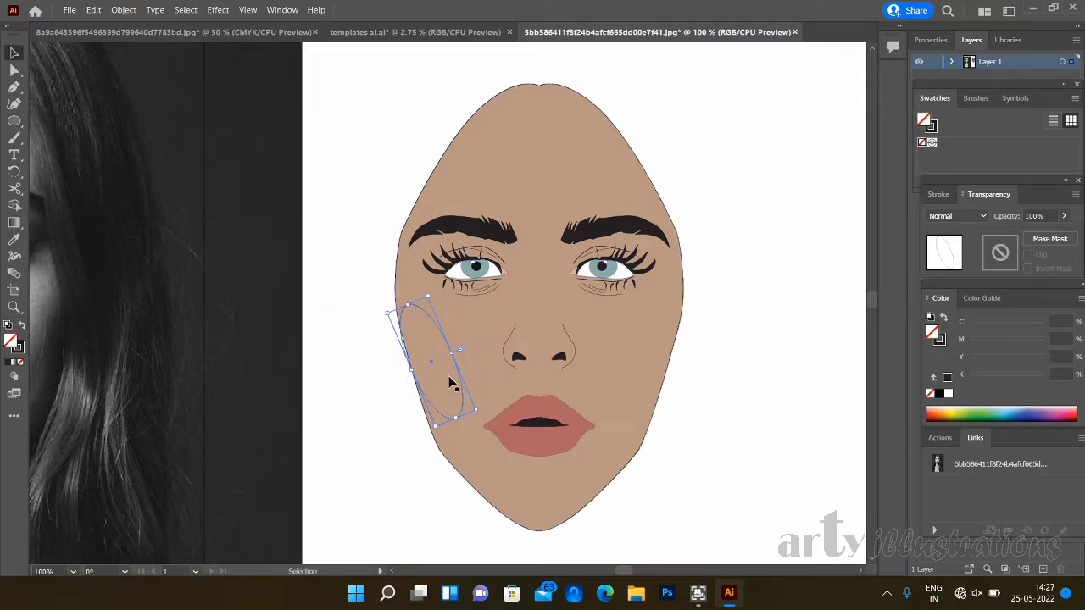
pyautogui.moveTo(432, 364); pyautogui.dragTo(432, 357)
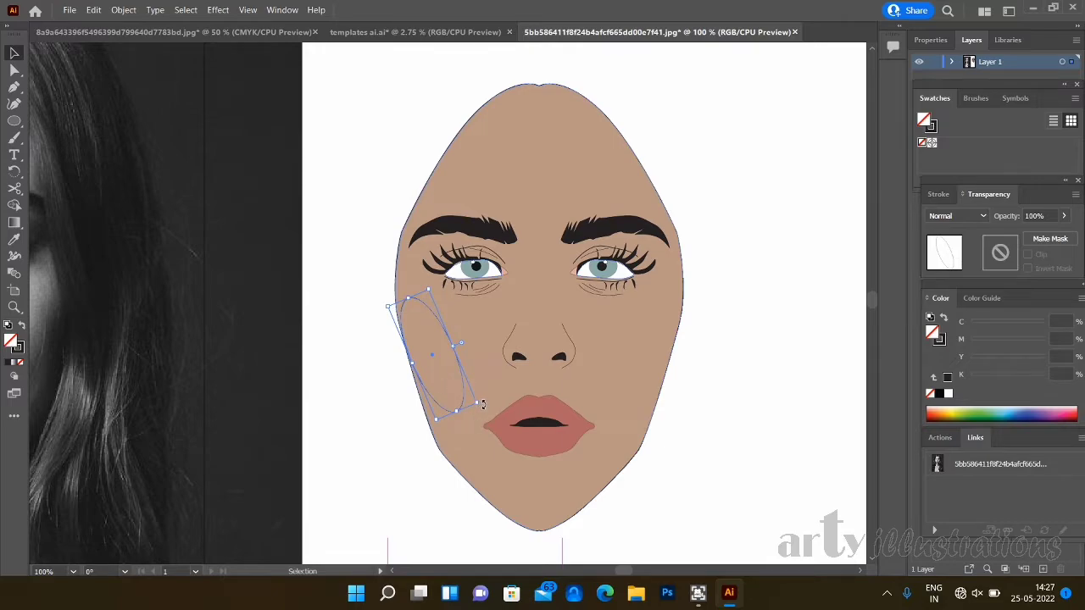
pyautogui.moveTo(482, 404); pyautogui.dragTo(483, 395)
pyautogui.click(432, 358)
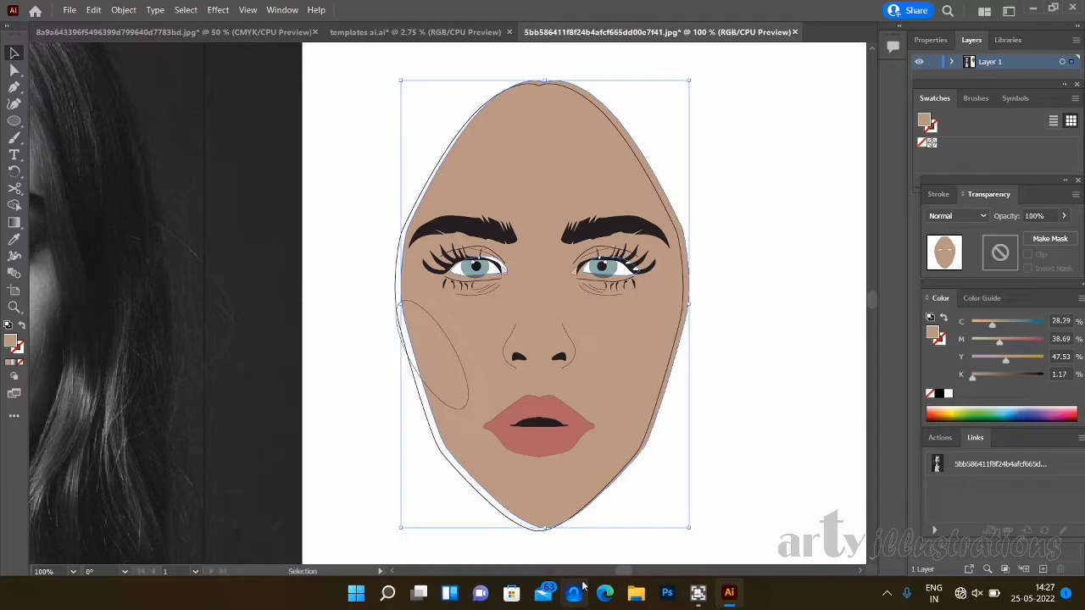
pyautogui.hotkey('ctrl', 'z')
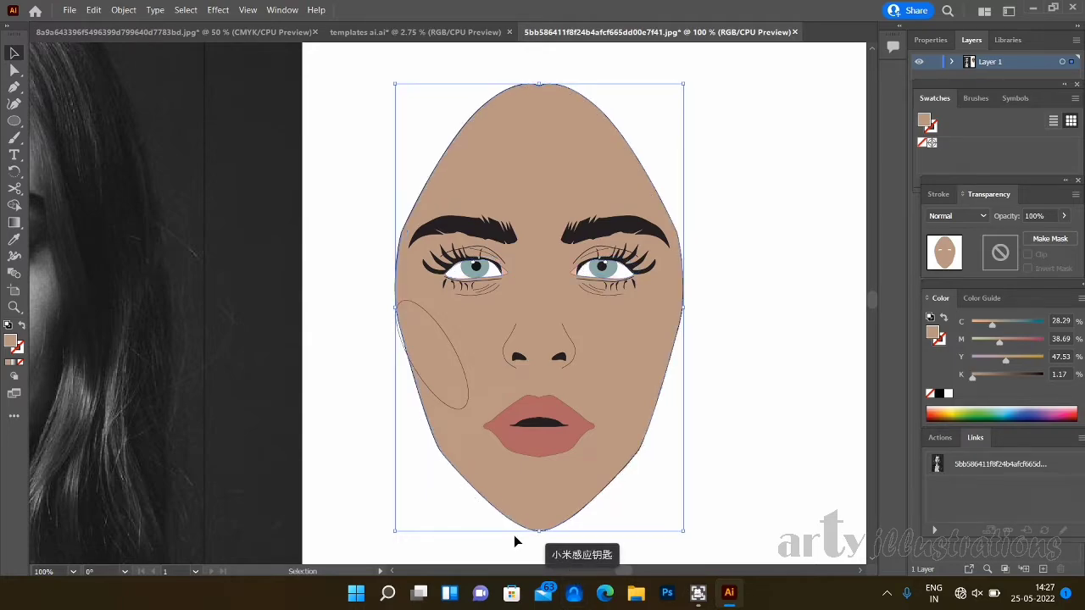
pyautogui.click(455, 408)
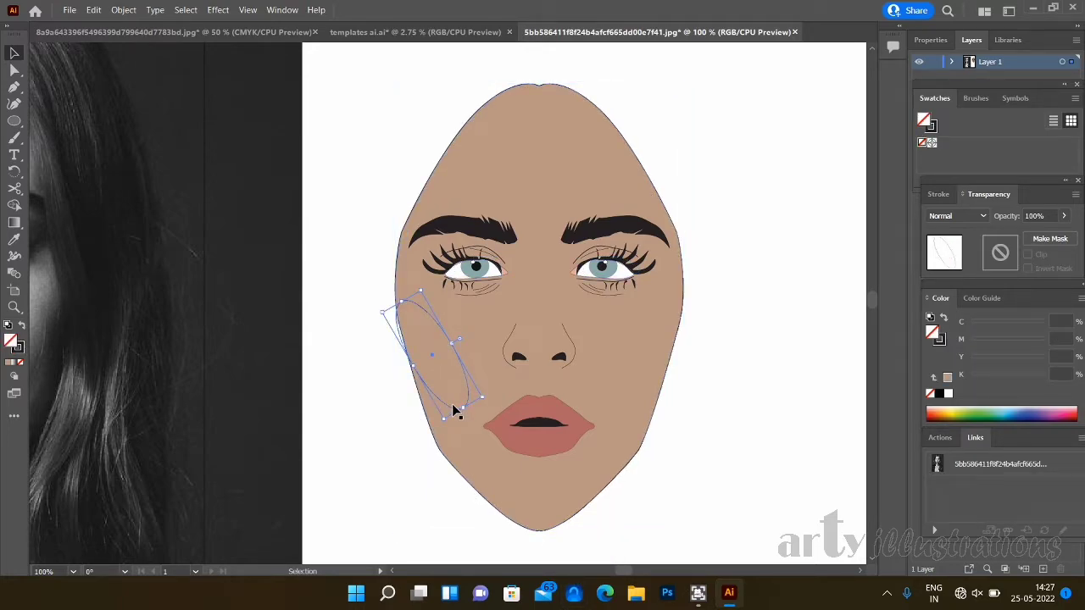
pyautogui.moveTo(455, 410); pyautogui.dragTo(458, 411)
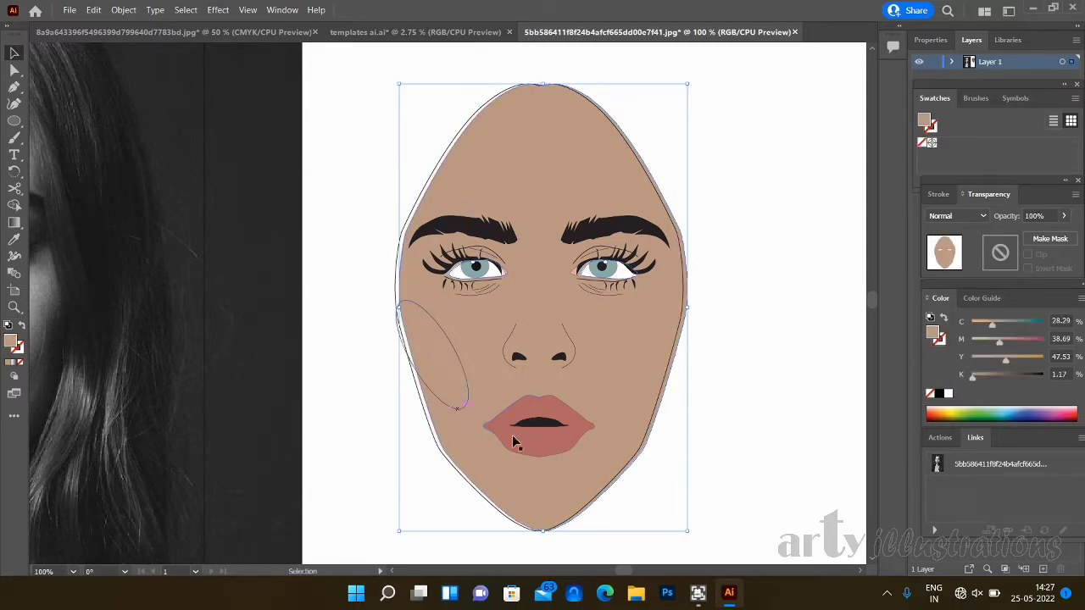
pyautogui.click(861, 448)
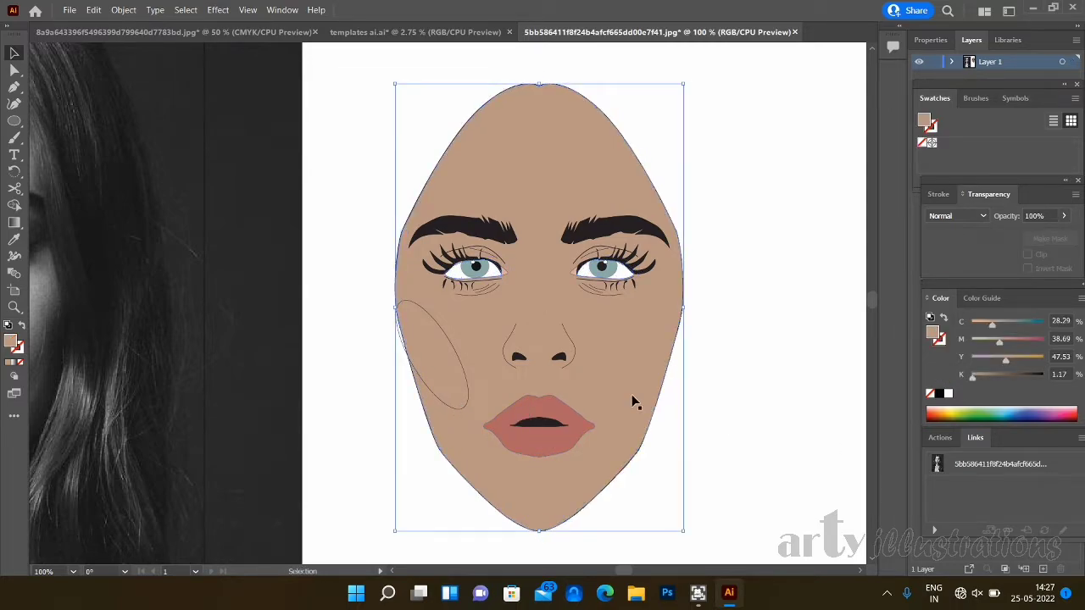
# - Shift the cheek ellipse slightly inward, away from the edge of the face
pyautogui.click(399, 339)
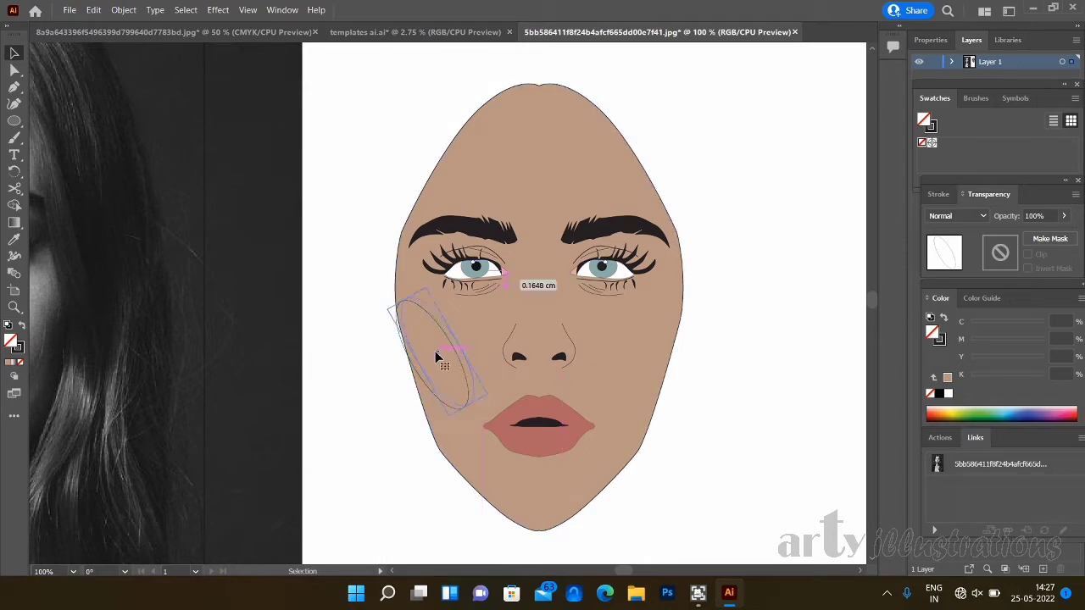
pyautogui.moveTo(435, 351); pyautogui.dragTo(435, 353)
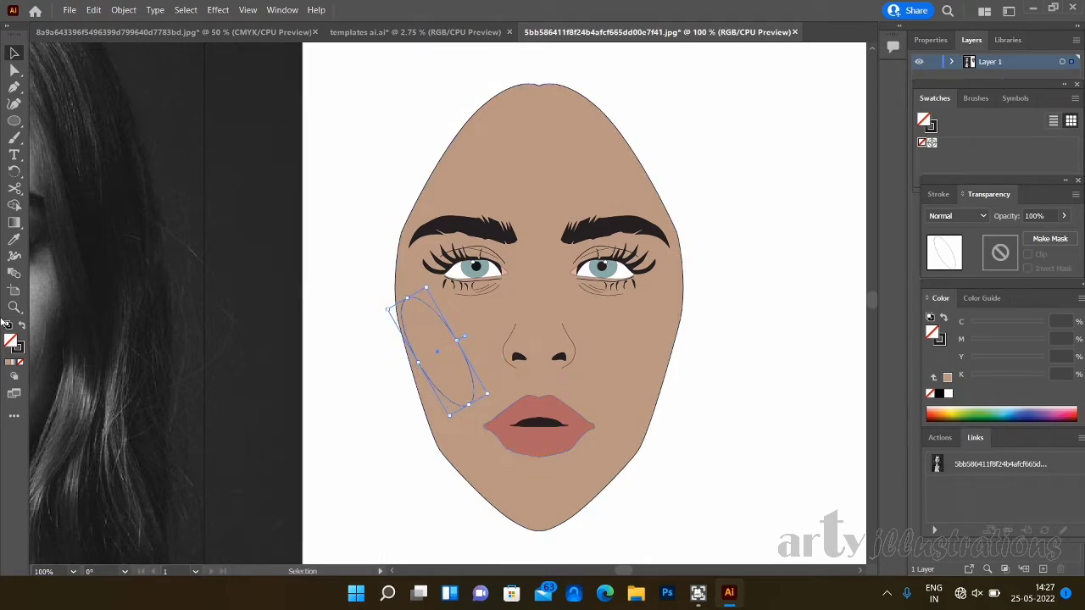
# - Try filling the cheek ellipse with a black-and-white gradient and bringing up the gradient settings
pyautogui.click(15, 363)
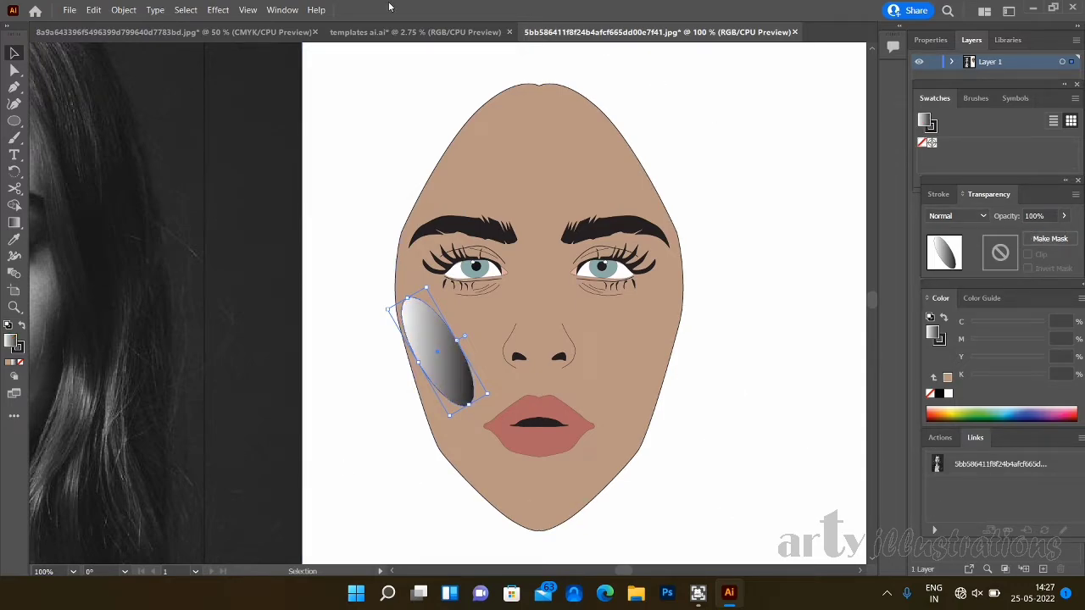
pyautogui.click(282, 10)
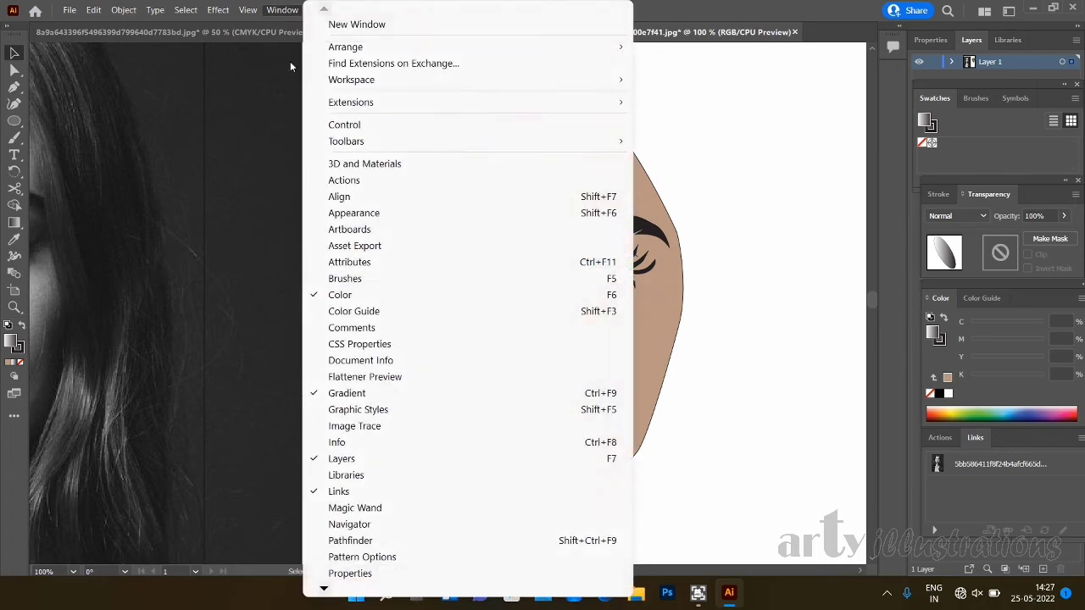
pyautogui.click(366, 396)
pyautogui.click(340, 394)
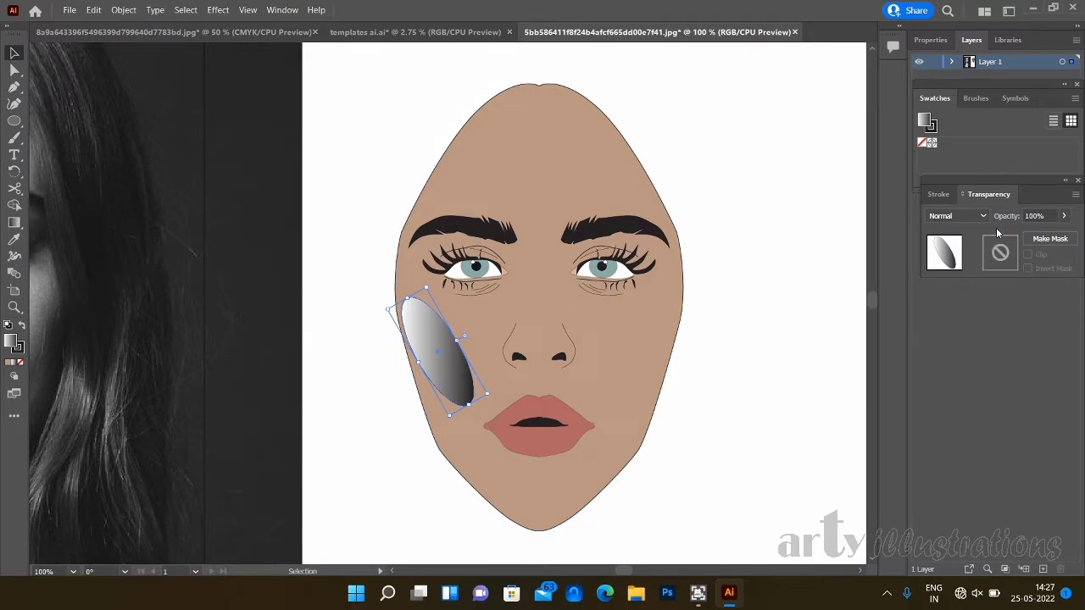
pyautogui.moveTo(987, 178); pyautogui.dragTo(982, 229)
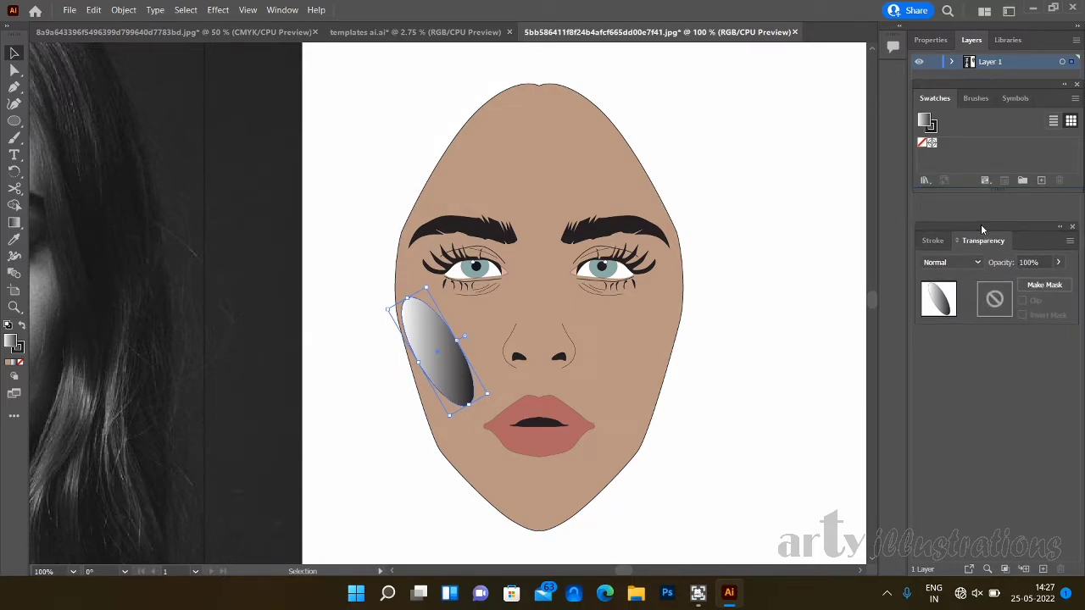
pyautogui.click(991, 97)
pyautogui.click(1016, 97)
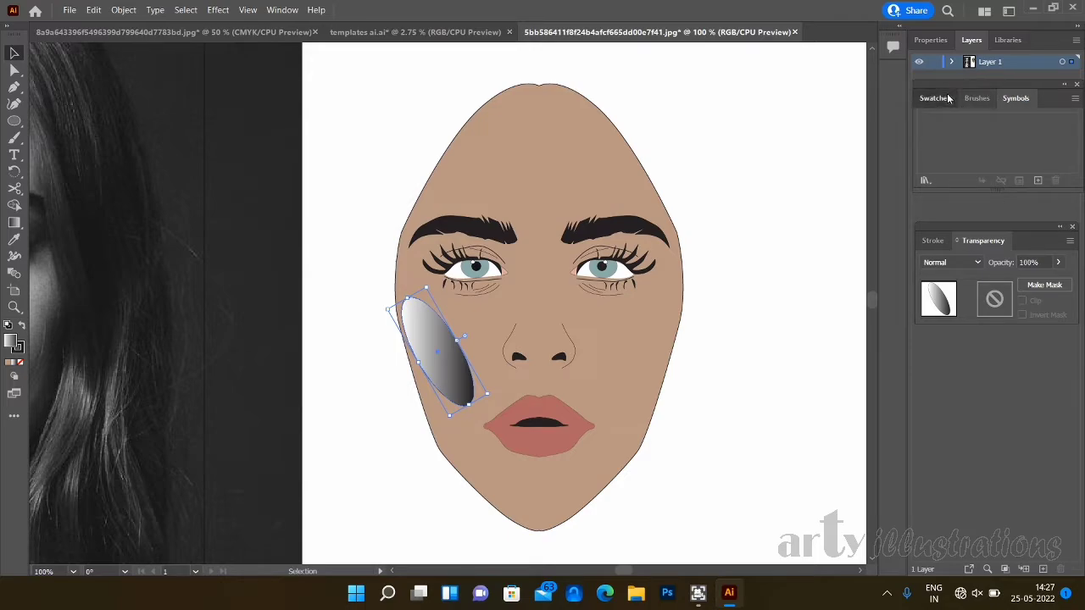
pyautogui.click(947, 98)
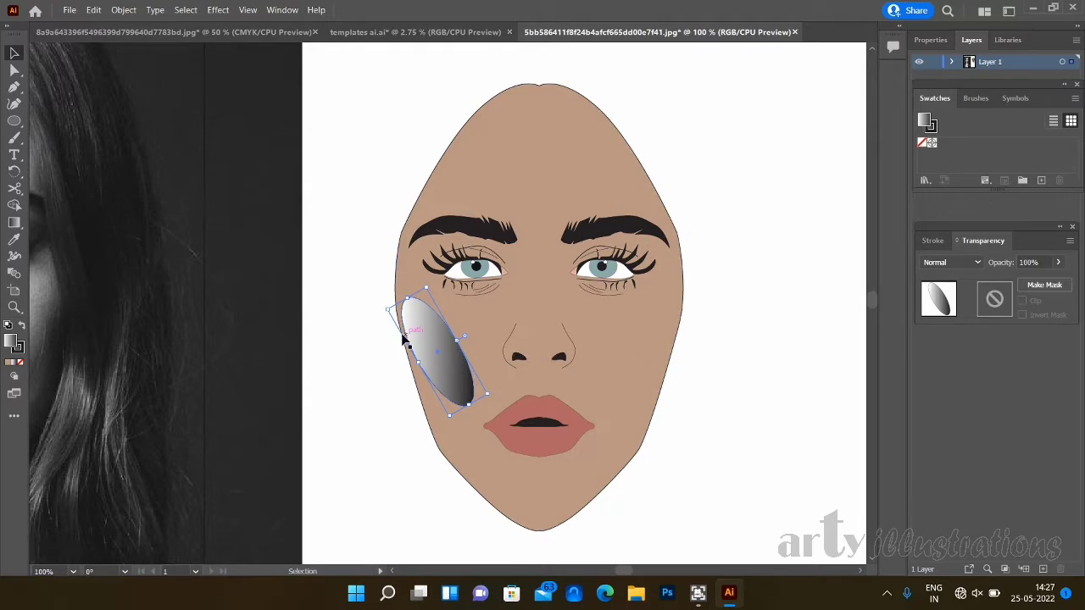
pyautogui.doubleClick(438, 363)
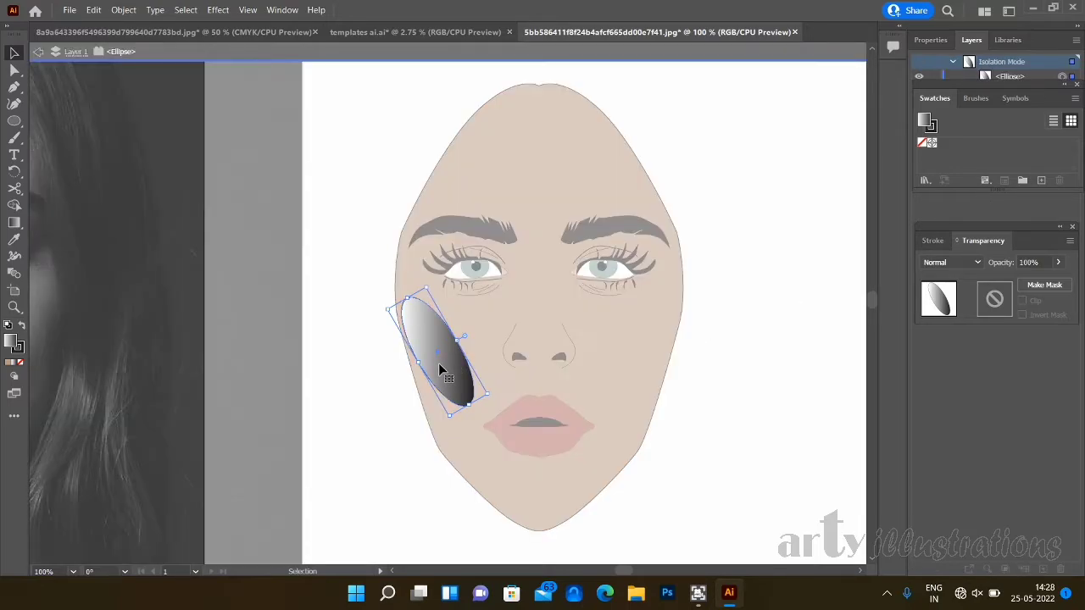
pyautogui.click(593, 49)
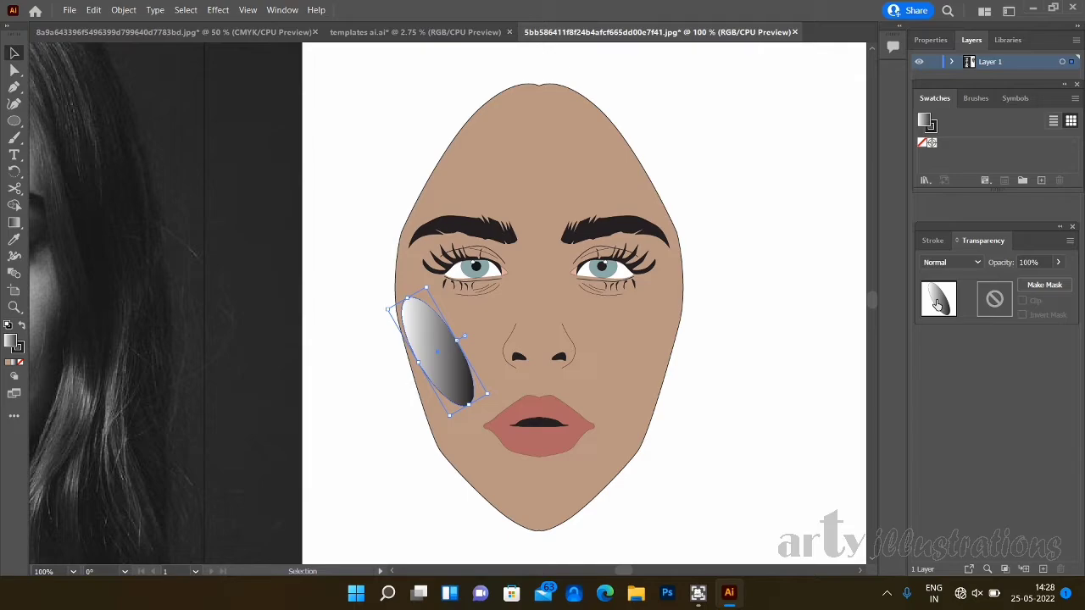
# - Fill the cheek ellipse with a muted dusty pink and lower its opacity to 47%
pyautogui.doubleClick(13, 343)
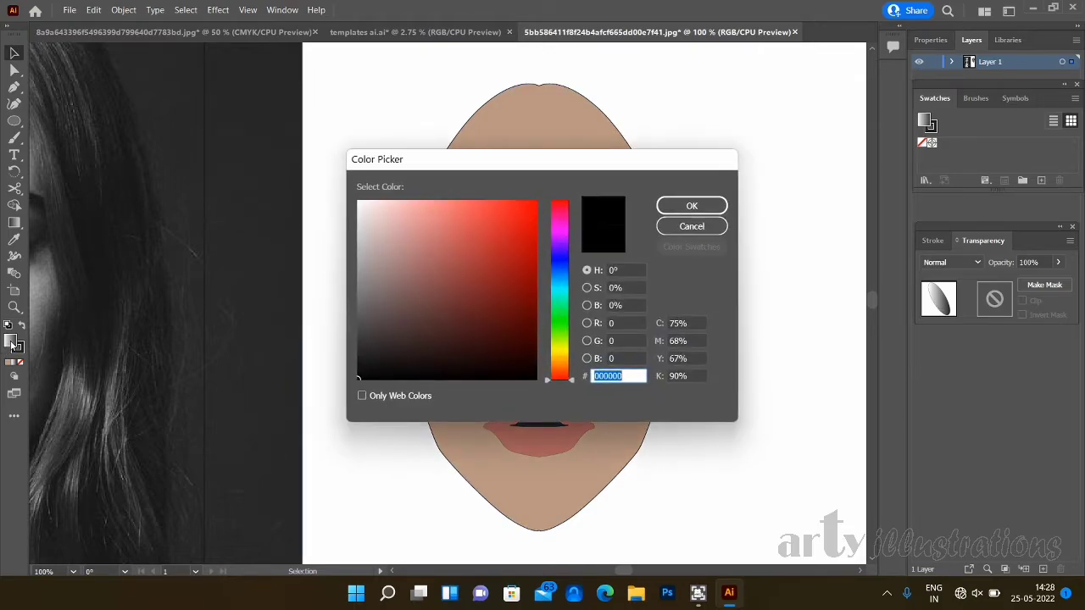
pyautogui.click(395, 322)
pyautogui.click(422, 264)
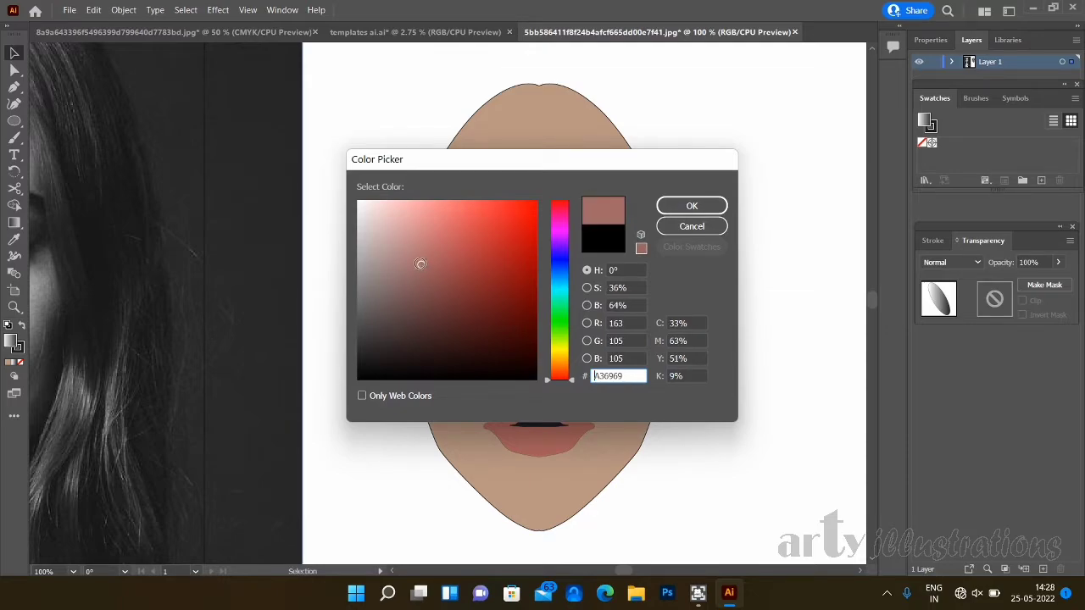
pyautogui.click(410, 259)
pyautogui.click(678, 207)
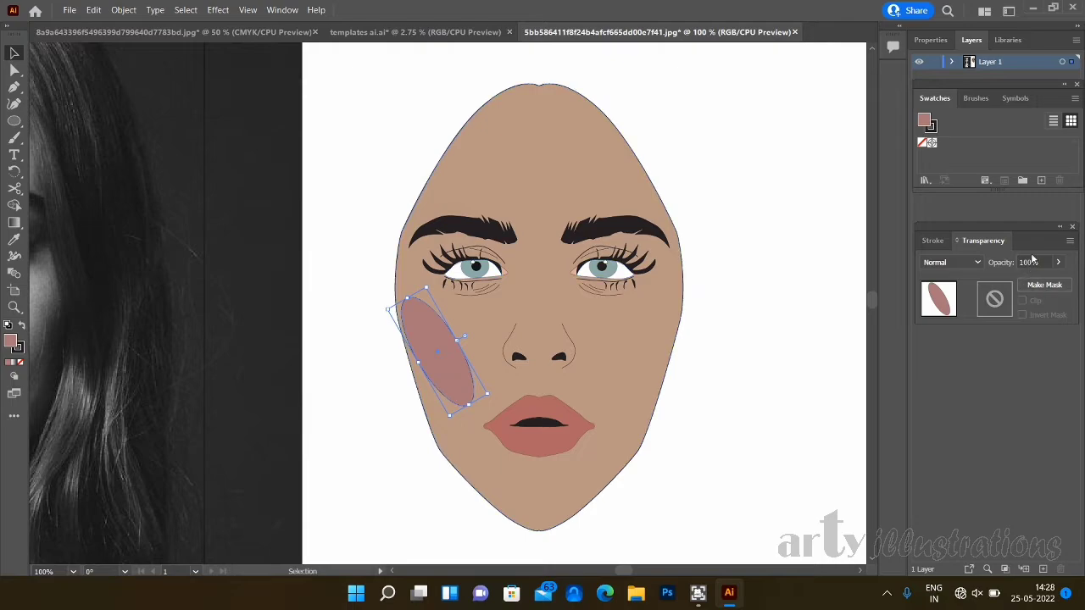
pyautogui.click(1058, 262)
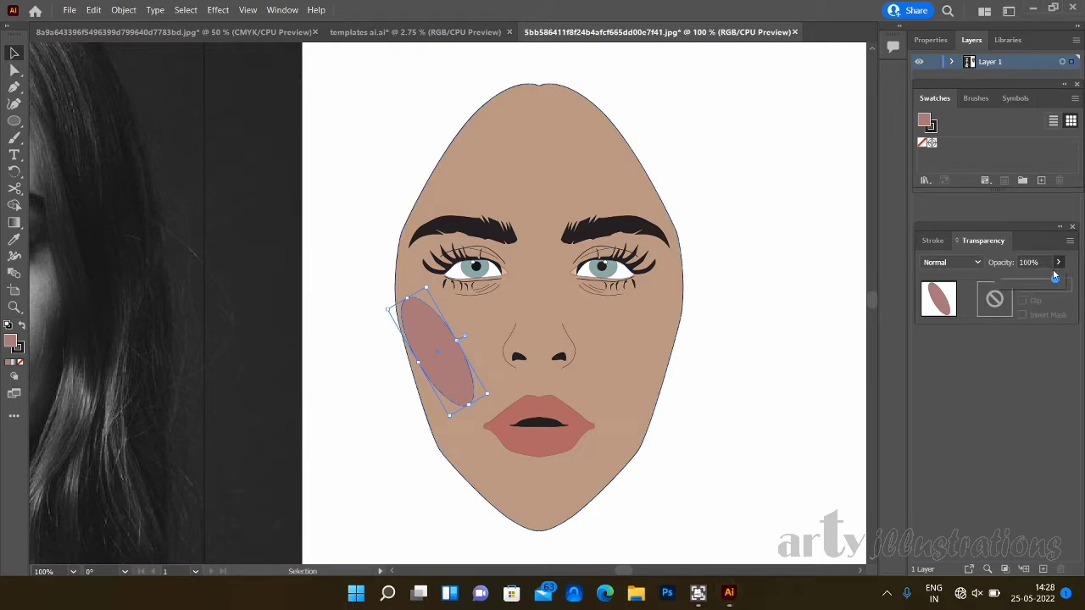
pyautogui.moveTo(1056, 280); pyautogui.dragTo(1030, 282)
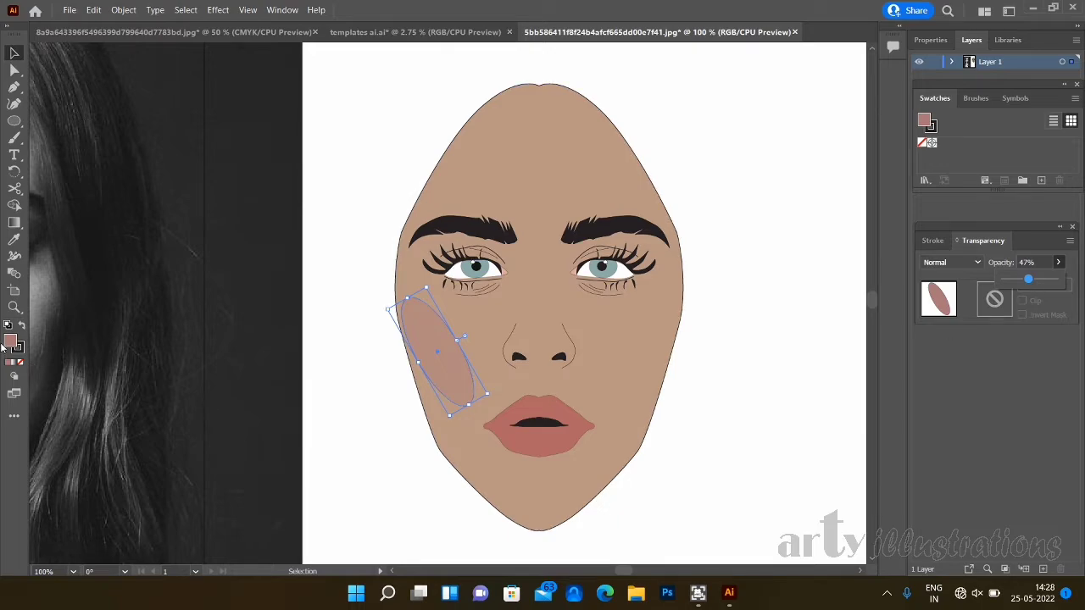
# - Remove the outline from the cheek ellipse, keeping its dusty pink fill
pyautogui.click(21, 362)
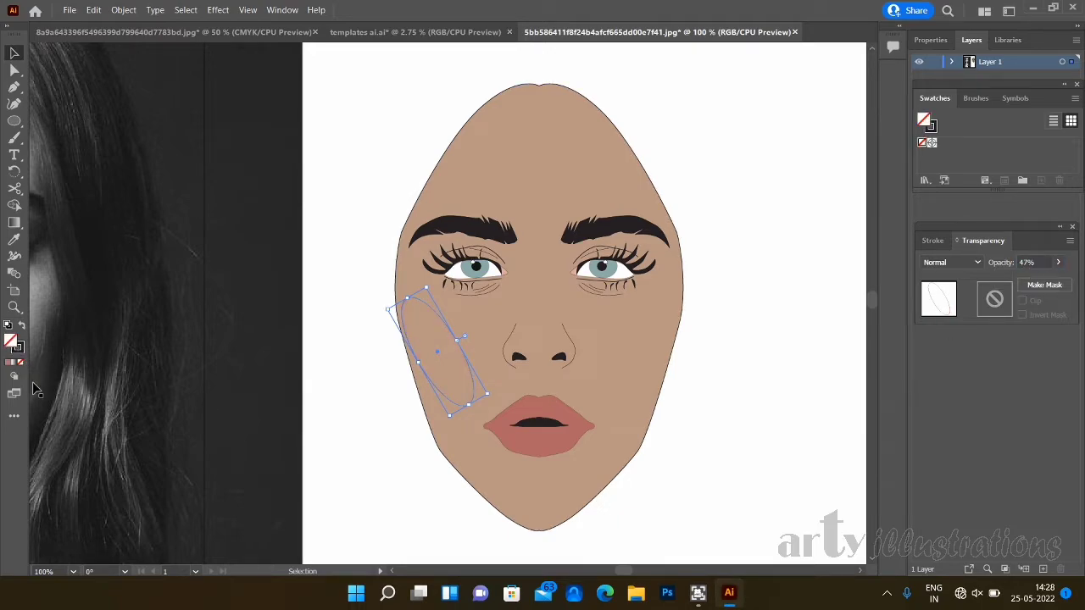
pyautogui.click(9, 362)
pyautogui.click(21, 351)
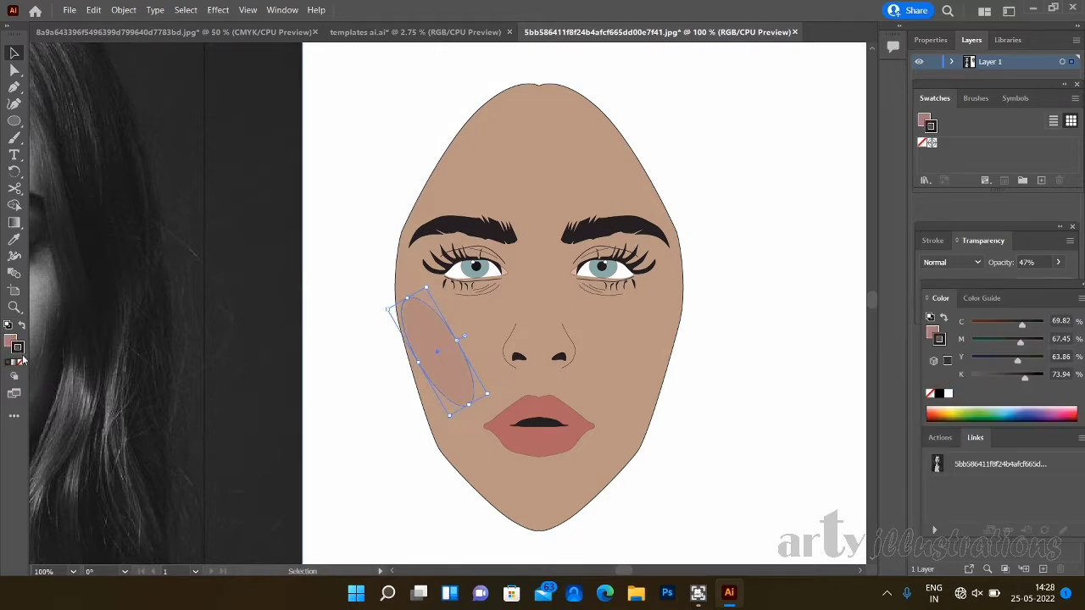
pyautogui.click(21, 363)
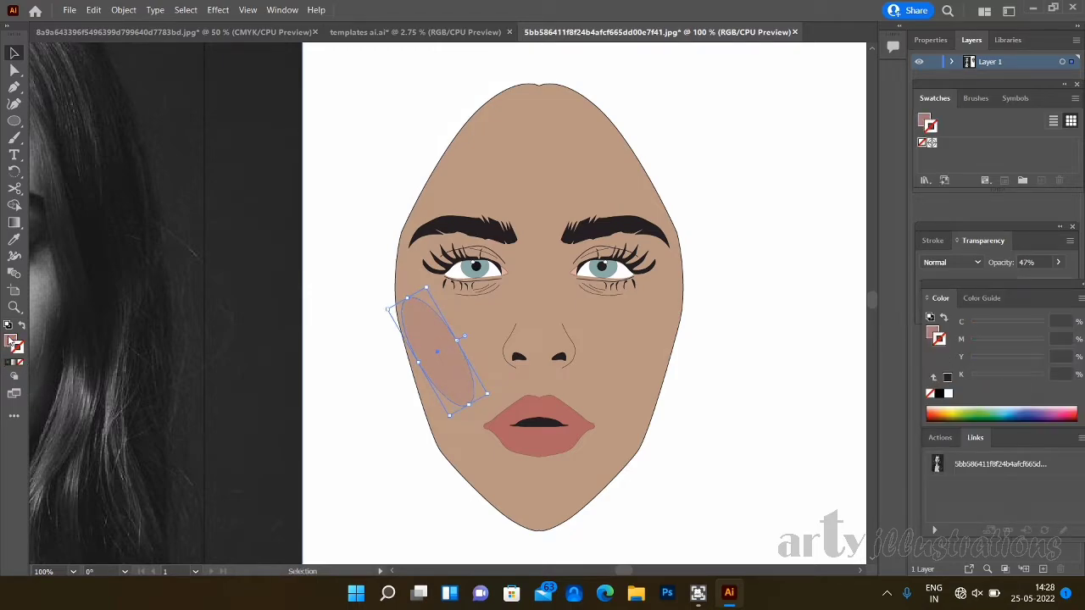
pyautogui.click(820, 441)
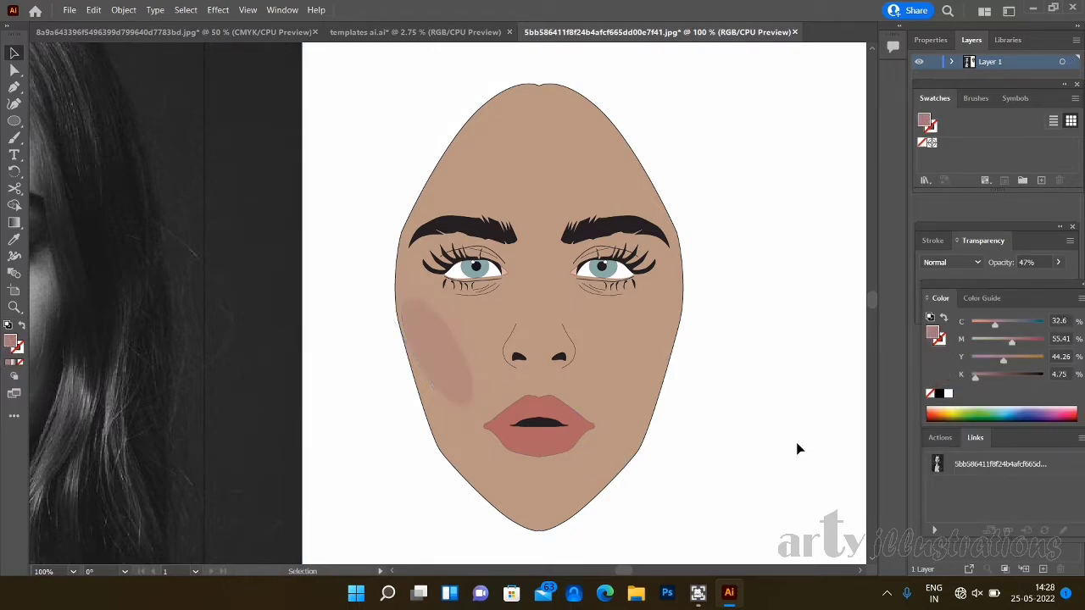
# - Make a copy of the cheek ellipse reflected on the vertical axis and position it on the opposite cheek
pyautogui.click(452, 354)
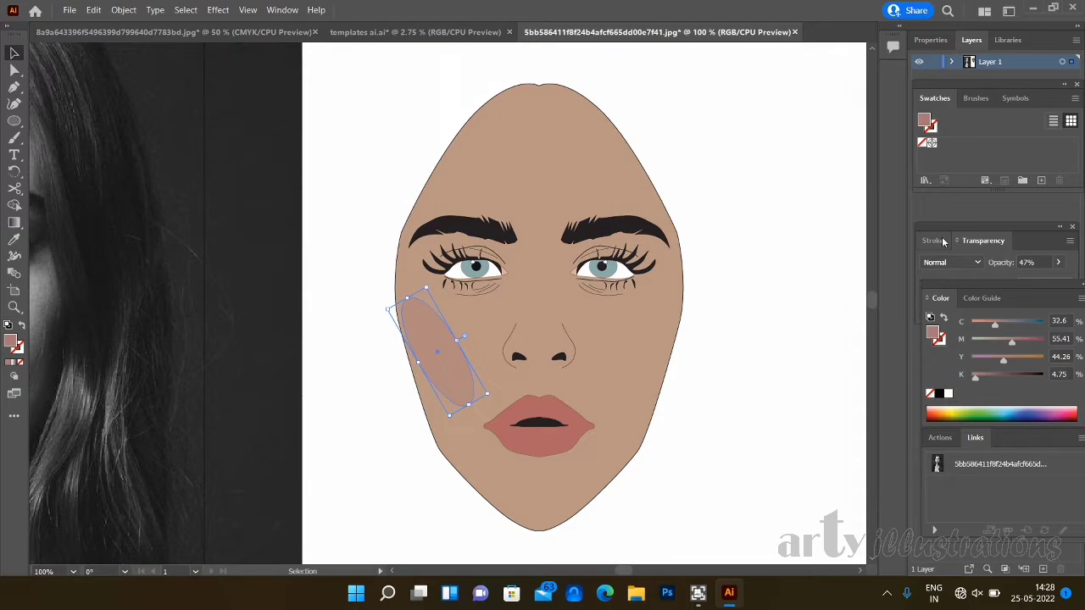
pyautogui.rightClick(432, 356)
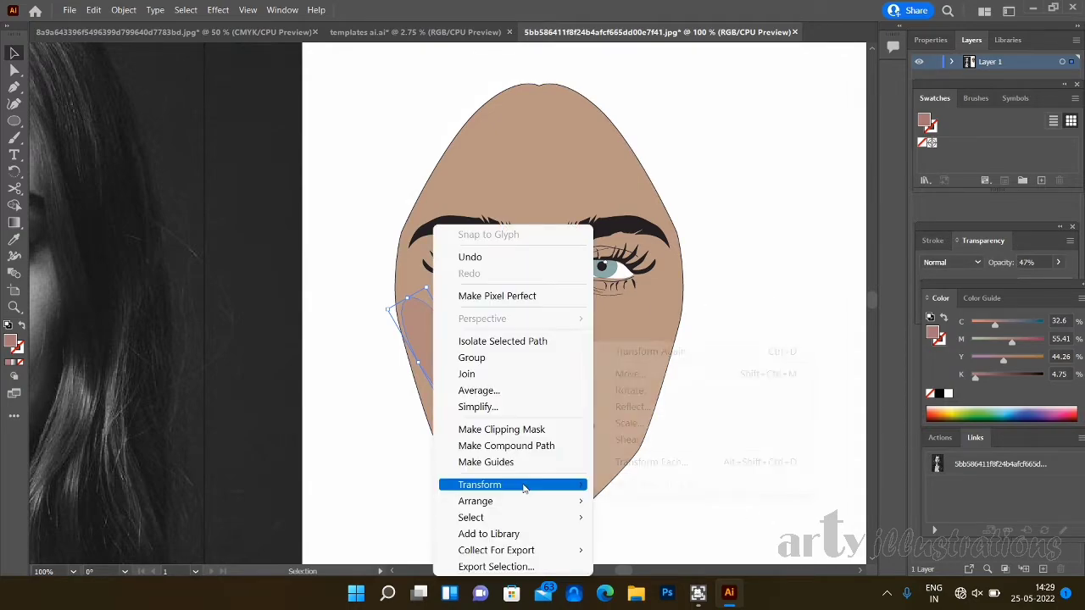
pyautogui.moveTo(526, 490)
pyautogui.click(650, 408)
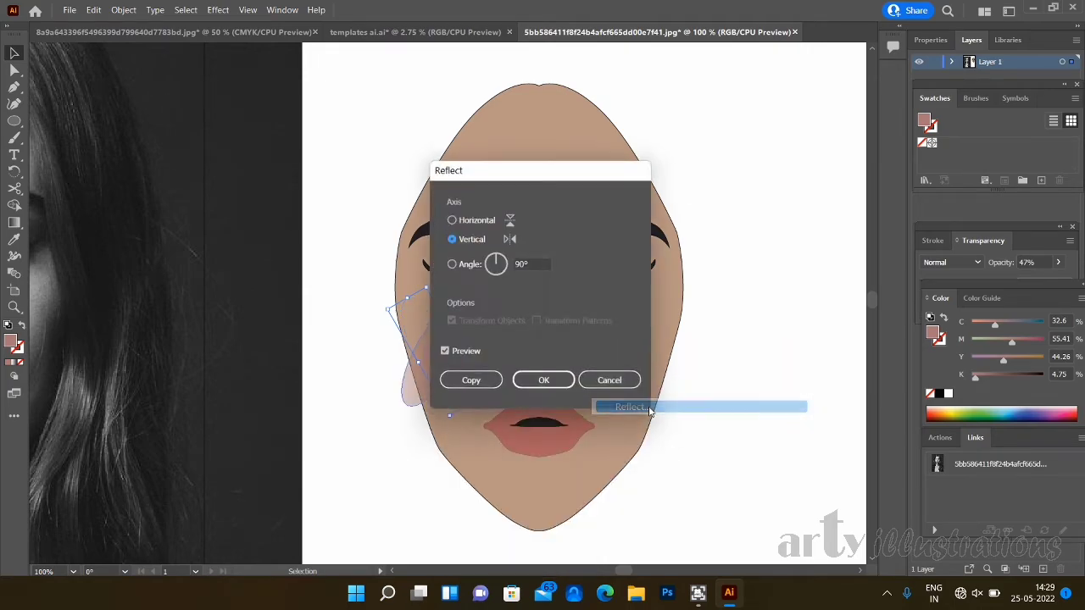
pyautogui.click(473, 382)
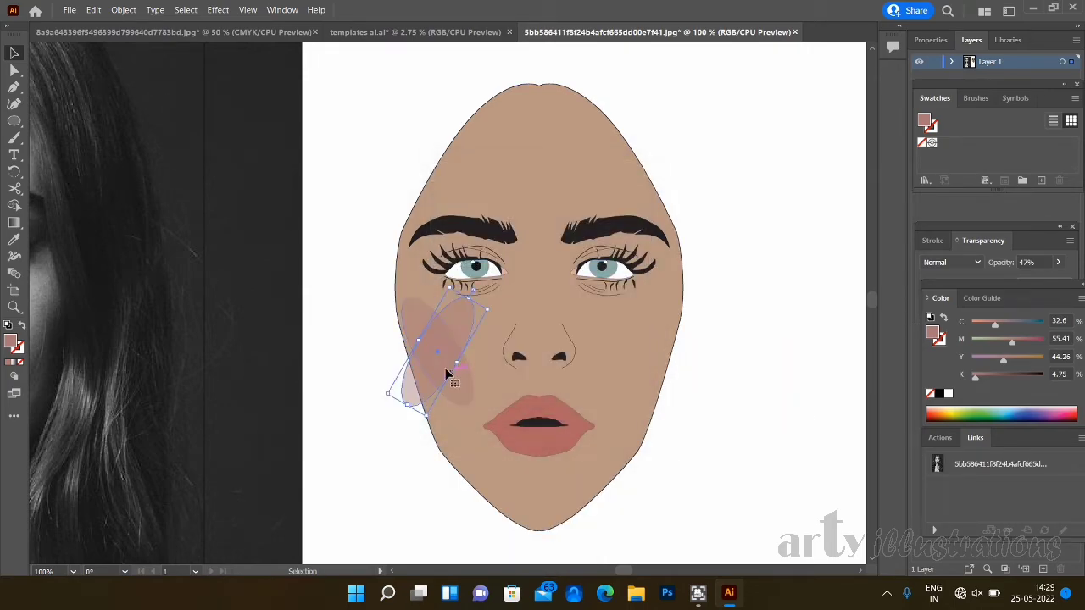
pyautogui.moveTo(440, 362); pyautogui.dragTo(645, 364)
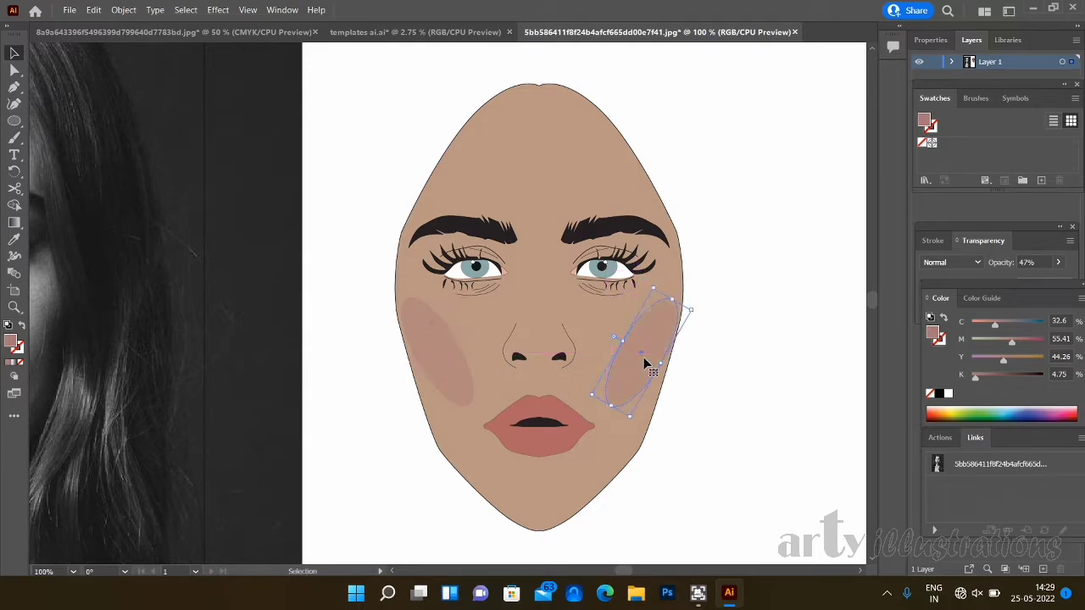
pyautogui.click(799, 412)
pyautogui.moveTo(645, 358); pyautogui.dragTo(640, 353)
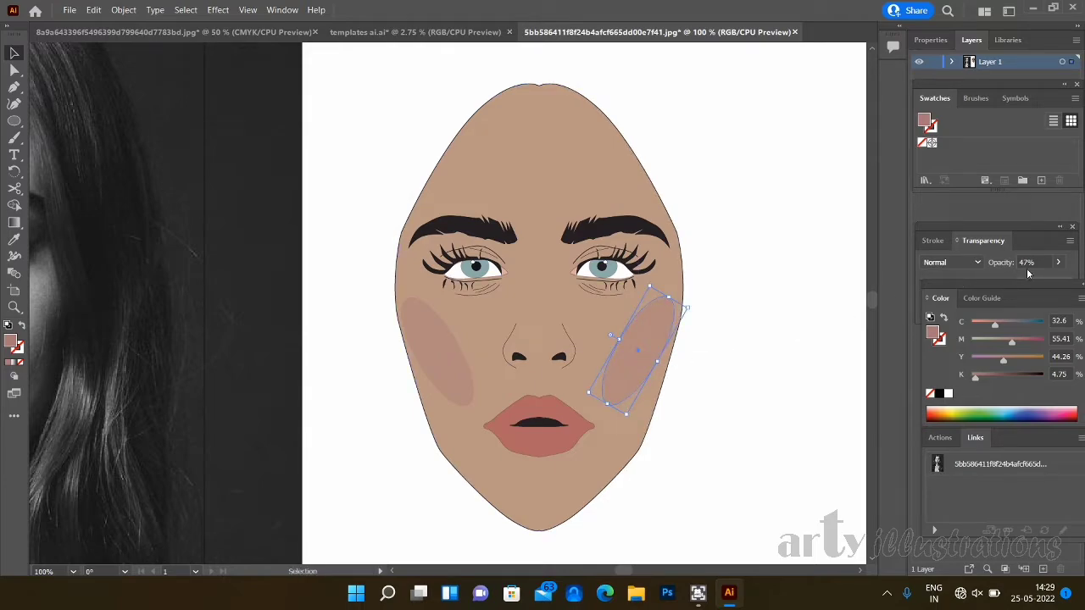
# - Lower the opacity of the mirrored cheek ellipse to 23%
pyautogui.click(1059, 262)
pyautogui.moveTo(1044, 287); pyautogui.dragTo(1014, 283)
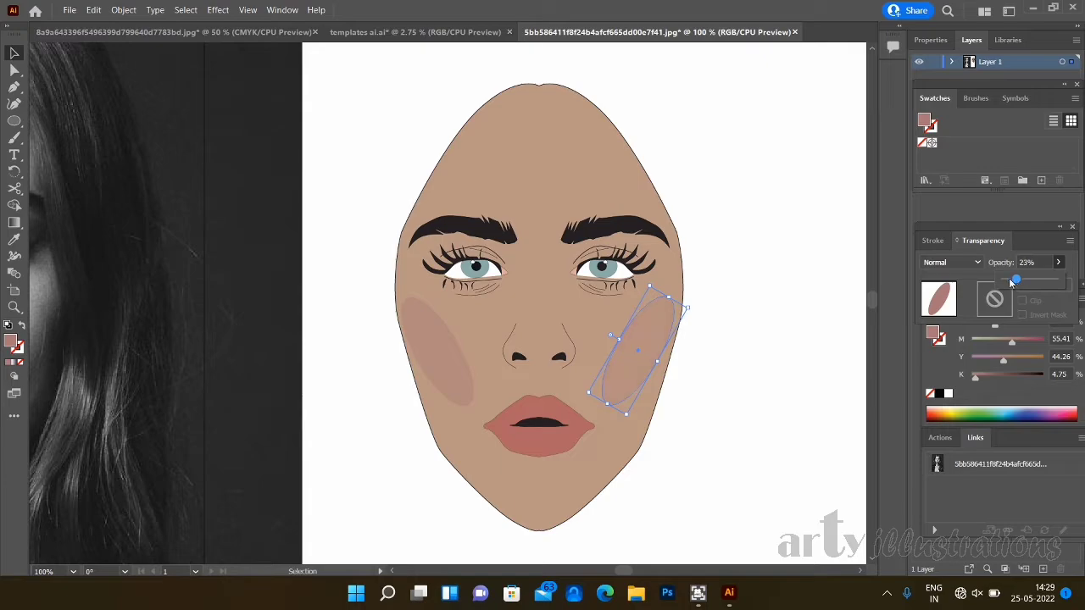
pyautogui.click(775, 361)
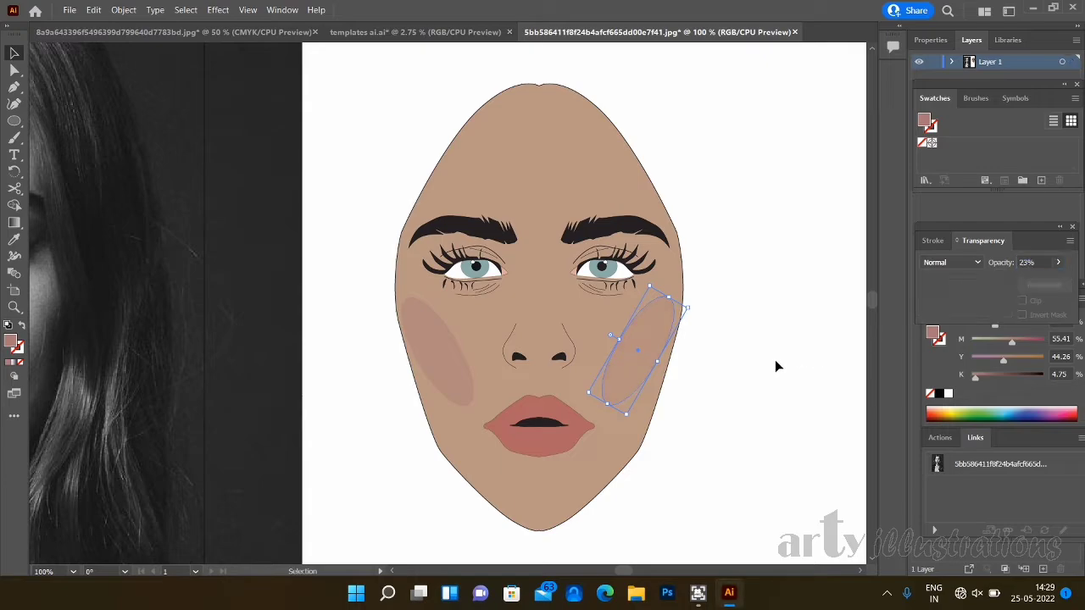
# - Lower the opacity of the original cheek ellipse to 31%
pyautogui.click(455, 357)
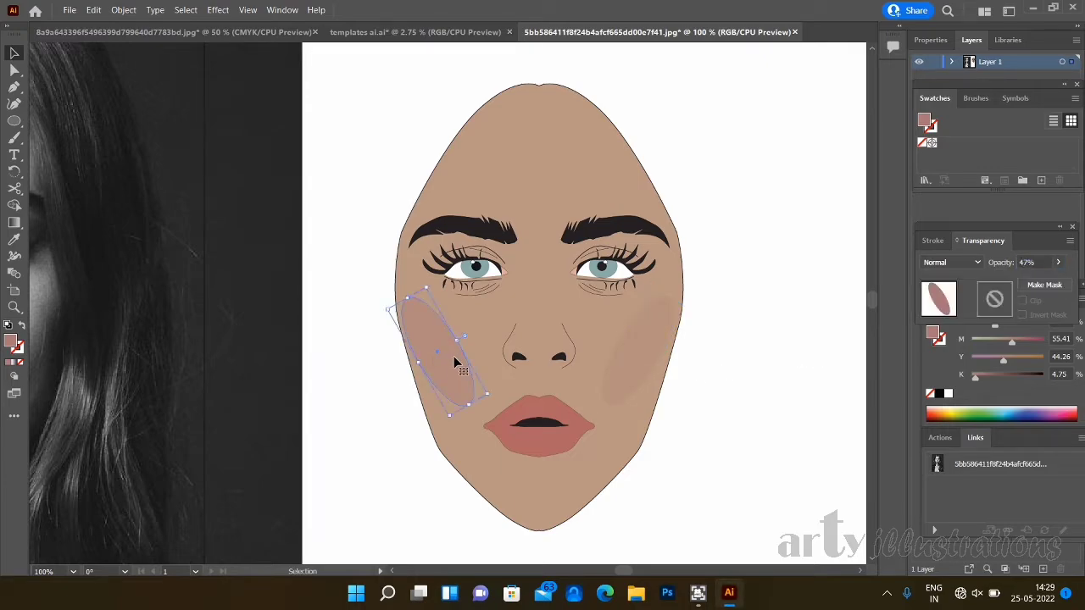
pyautogui.click(1058, 263)
pyautogui.click(1016, 281)
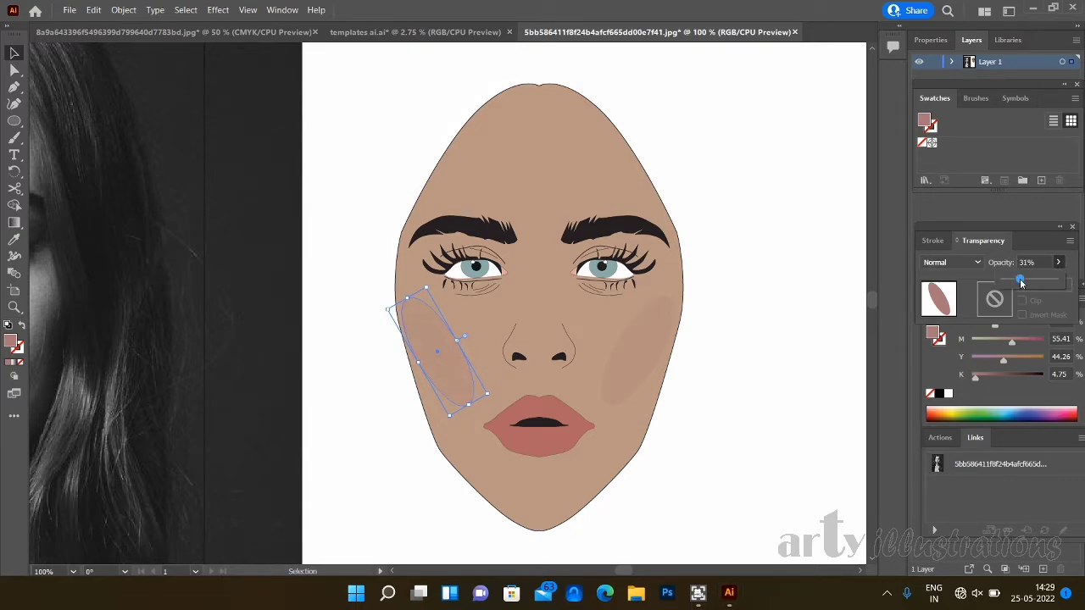
pyautogui.click(1020, 281)
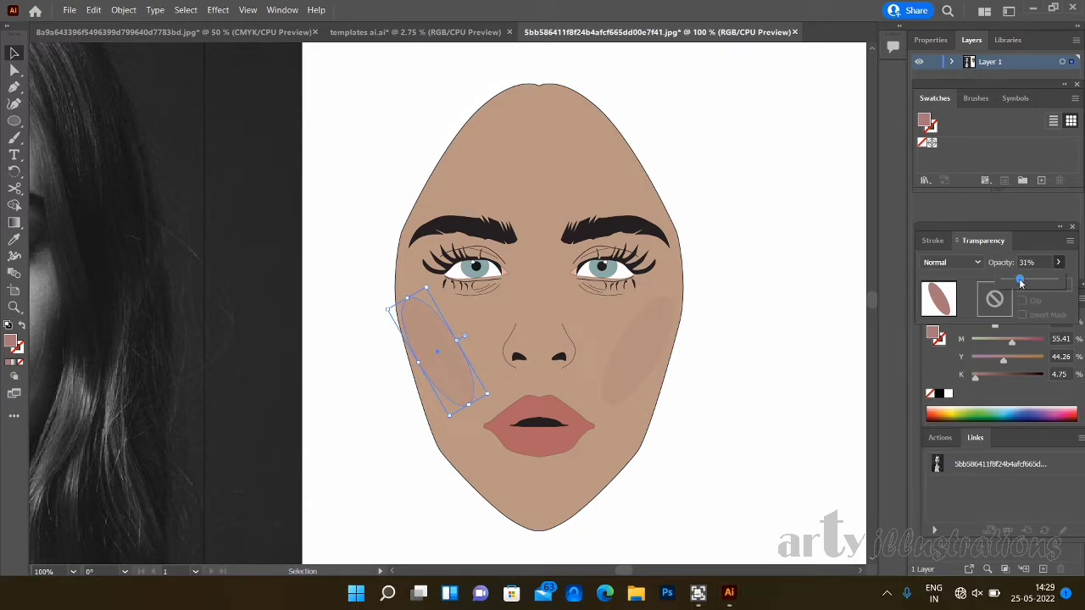
pyautogui.click(700, 370)
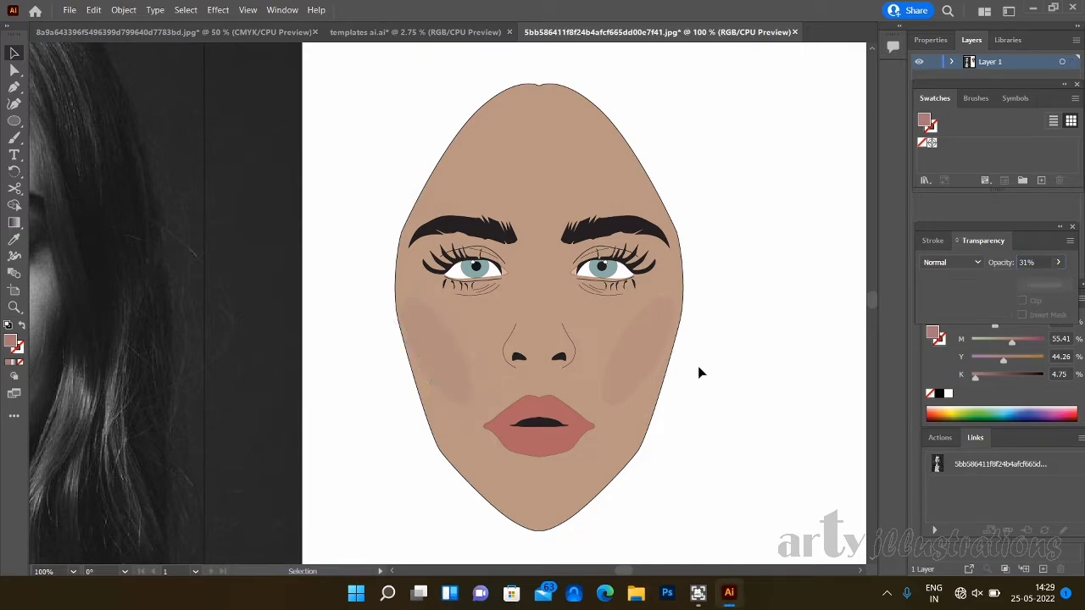
pyautogui.click(448, 361)
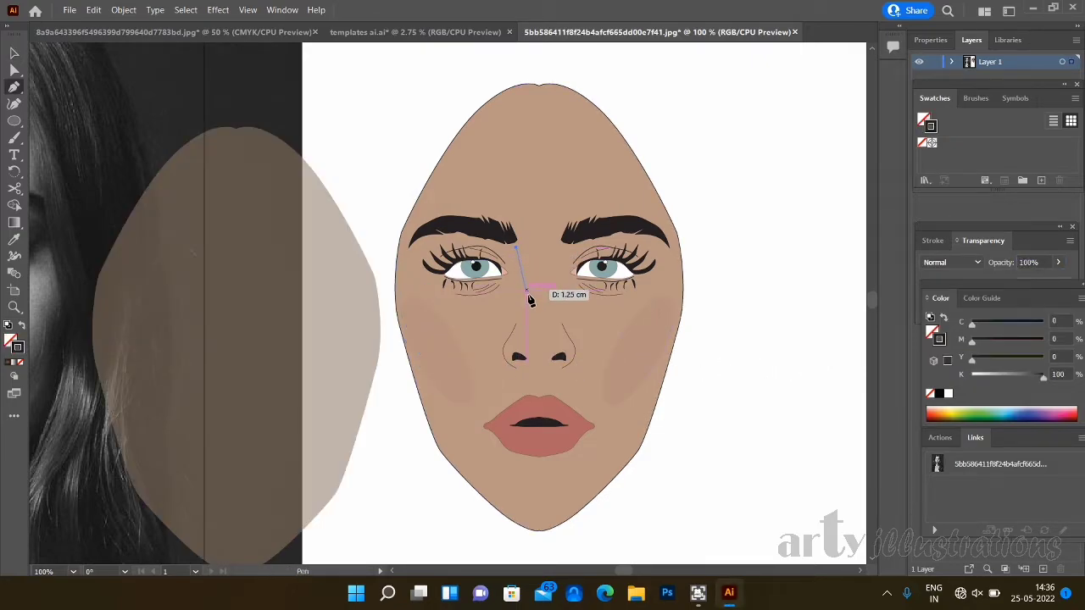
# - Draw a narrow closed shadow shape with the Pen tool from the inner eyebrow end down the nose to the nostril
pyautogui.moveTo(519, 305); pyautogui.dragTo(514, 328)
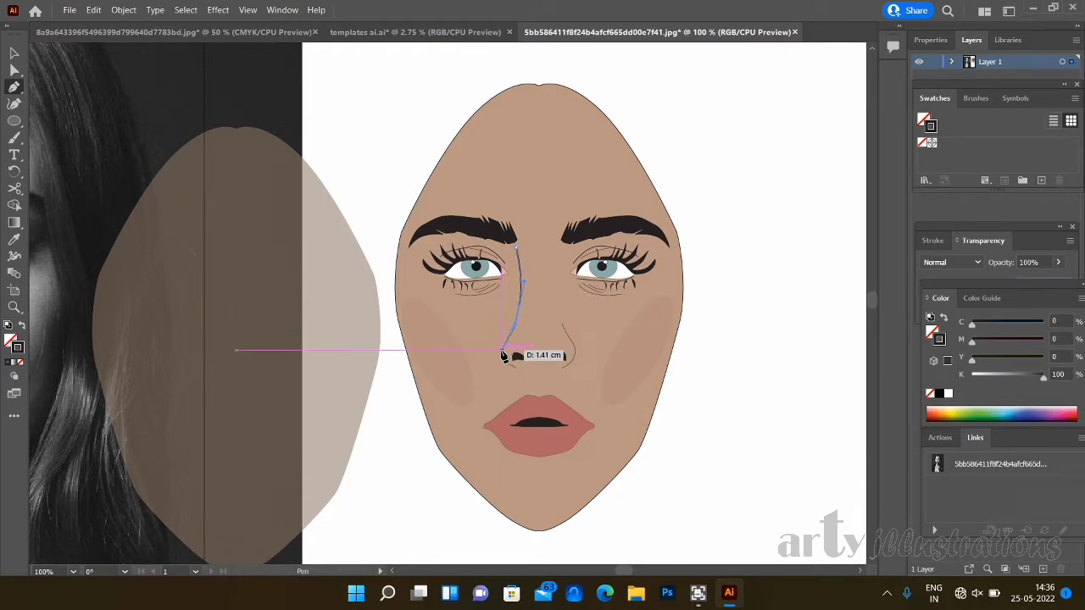
pyautogui.moveTo(506, 352); pyautogui.dragTo(518, 251)
pyautogui.click(513, 367)
pyautogui.click(516, 246)
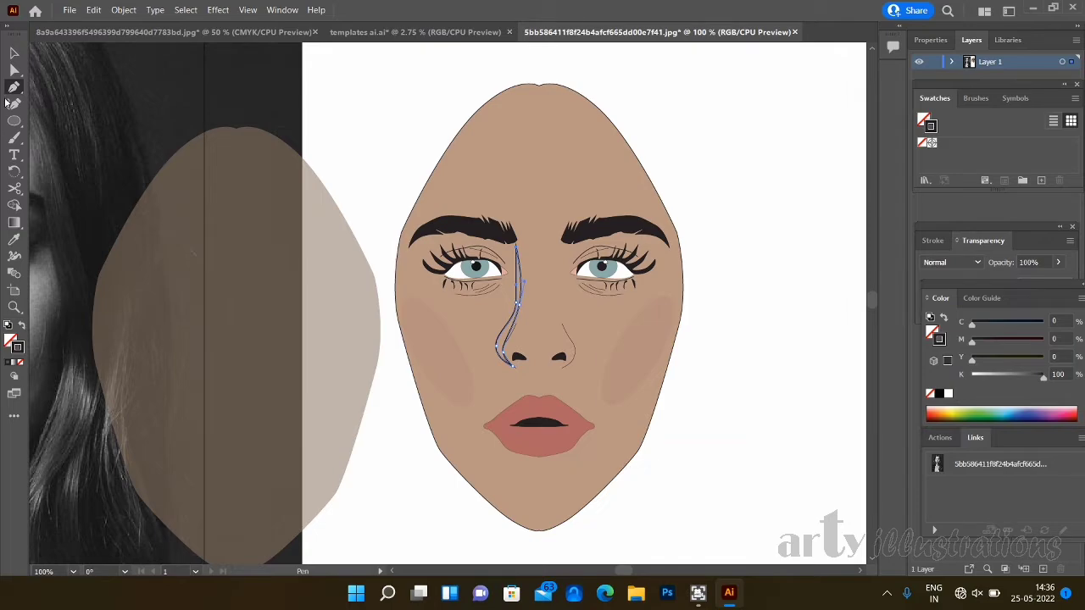
# - Widen the nose shadow shape by moving its bridge anchor towards the nose's centre, and undo the accidental shift of the face fill
pyautogui.click(14, 70)
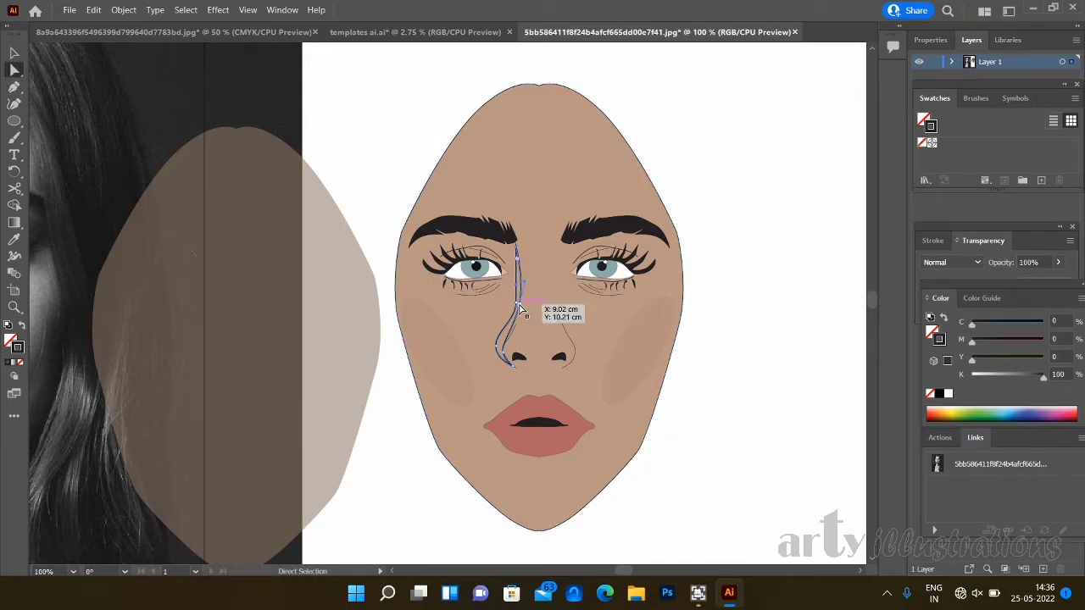
pyautogui.moveTo(521, 311)
pyautogui.mouseDown()
pyautogui.moveTo(535, 319)
pyautogui.moveTo(533, 302)
pyautogui.mouseUp()
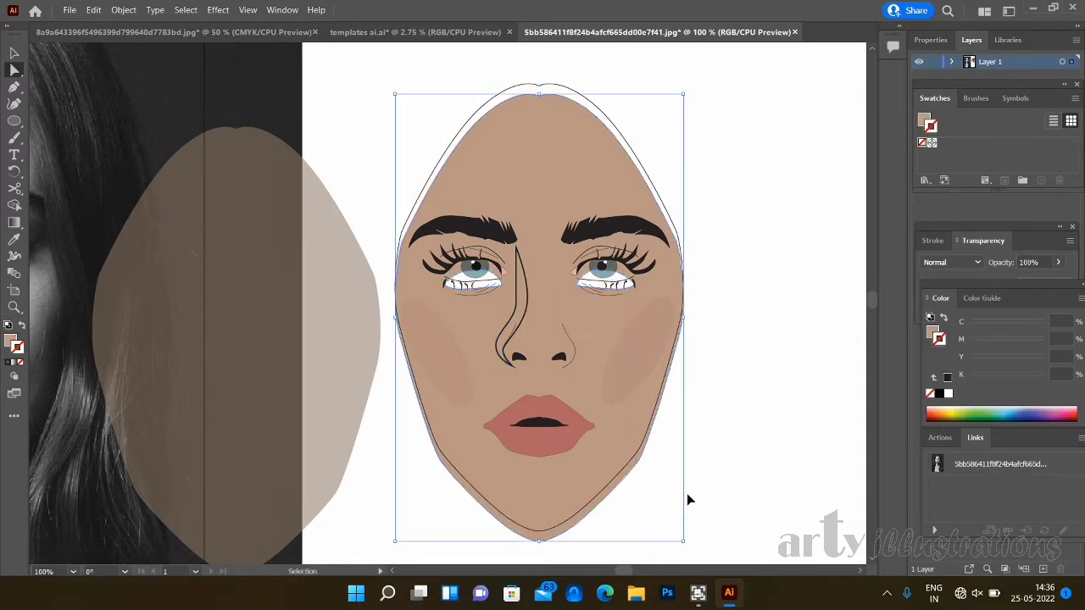
pyautogui.hotkey('ctrl', 'z')
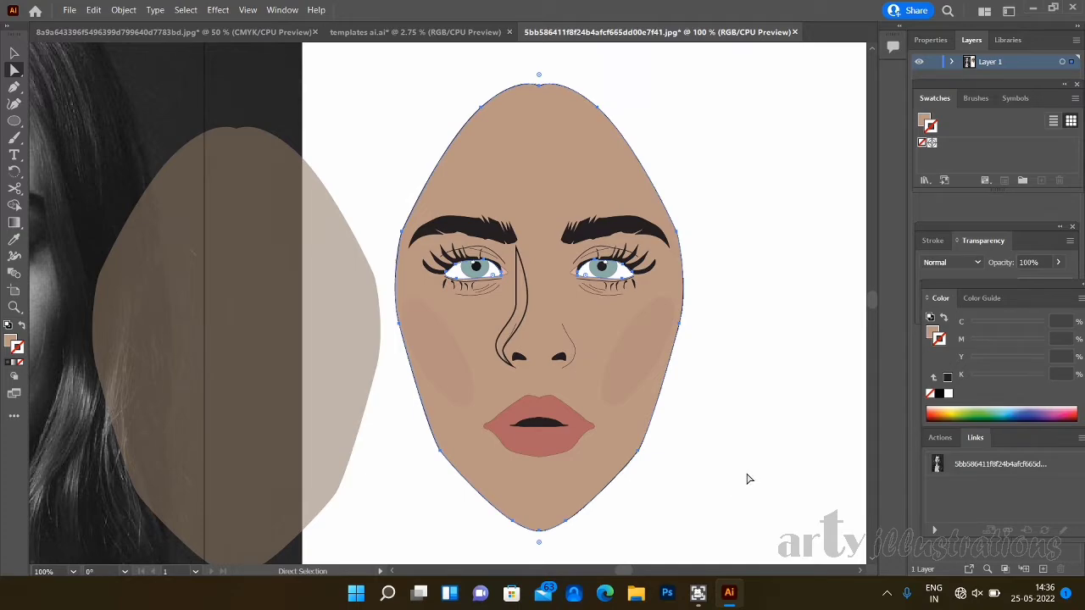
# - Fill the nose shadow shape with the skin tone sampled from the forehead using the Eyedropper
pyautogui.click(523, 327)
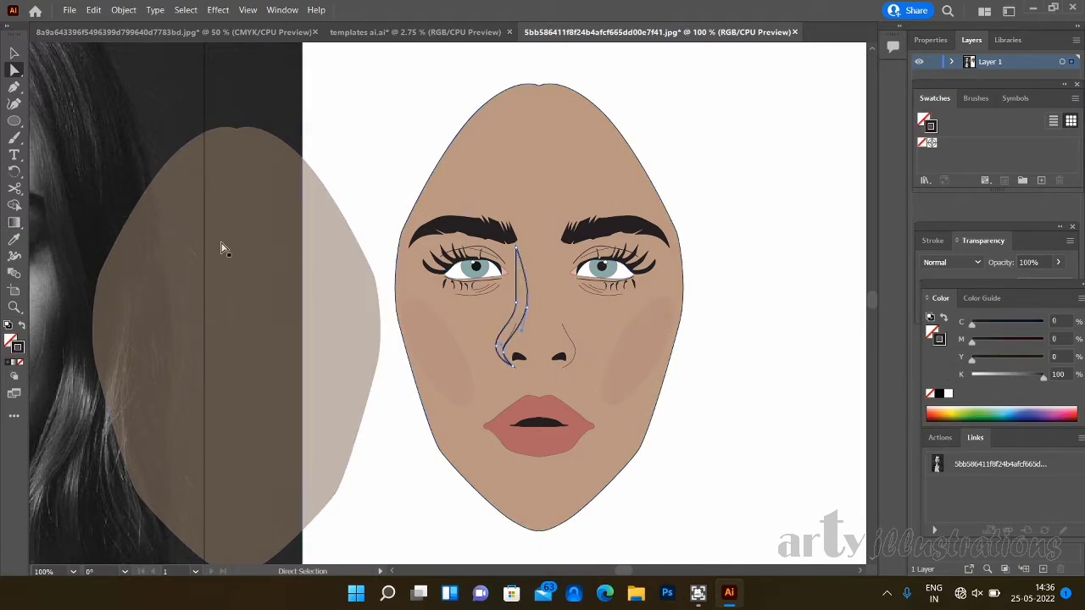
pyautogui.click(14, 53)
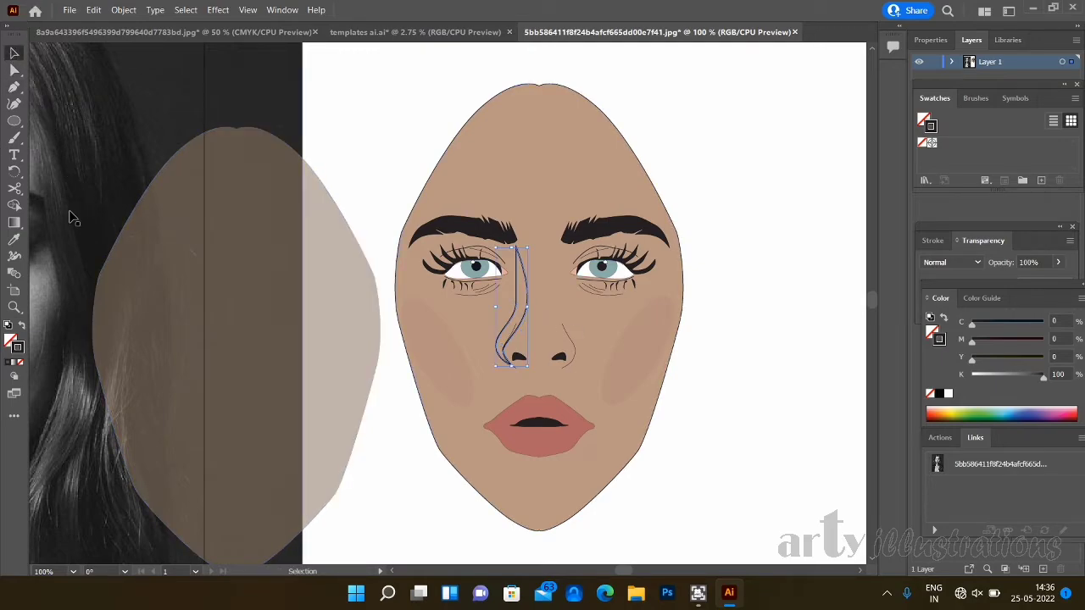
pyautogui.click(14, 239)
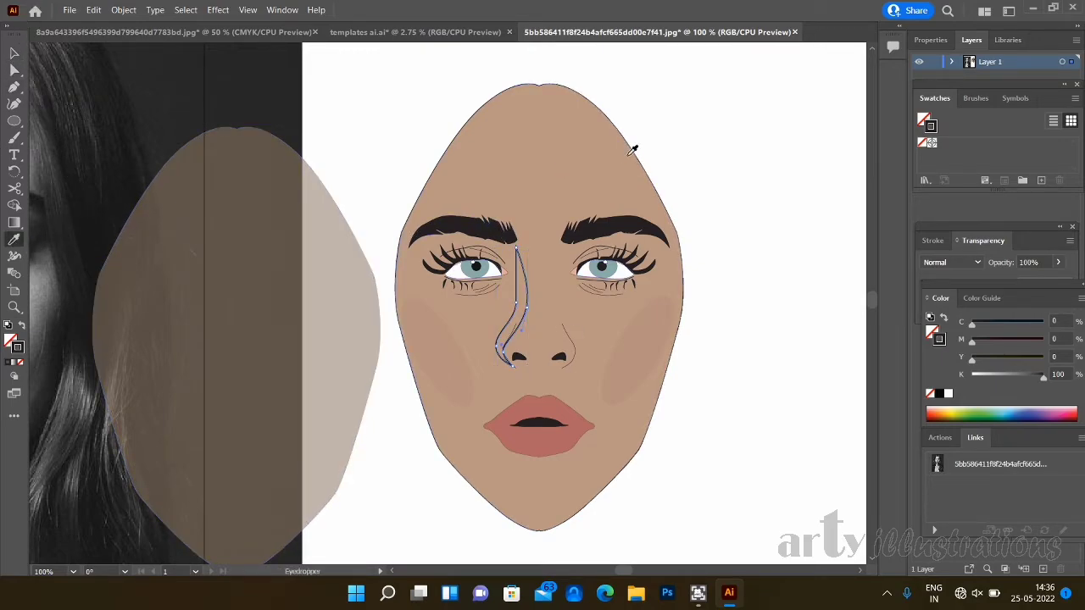
pyautogui.click(580, 174)
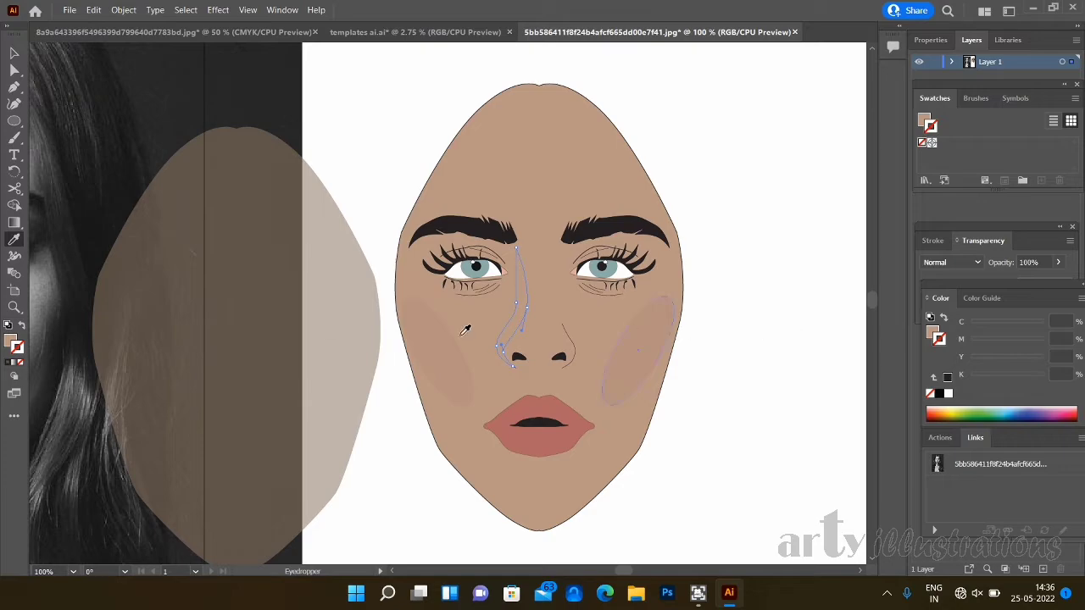
pyautogui.click(983, 299)
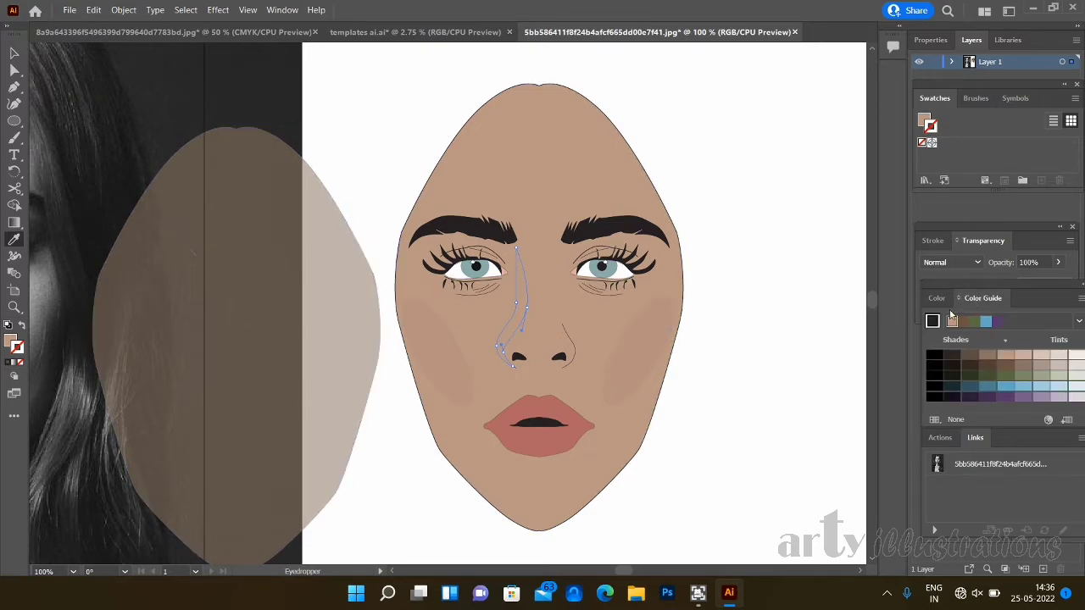
pyautogui.click(936, 299)
pyautogui.click(988, 298)
pyautogui.click(938, 299)
pyautogui.click(990, 299)
pyautogui.click(936, 297)
pyautogui.click(985, 299)
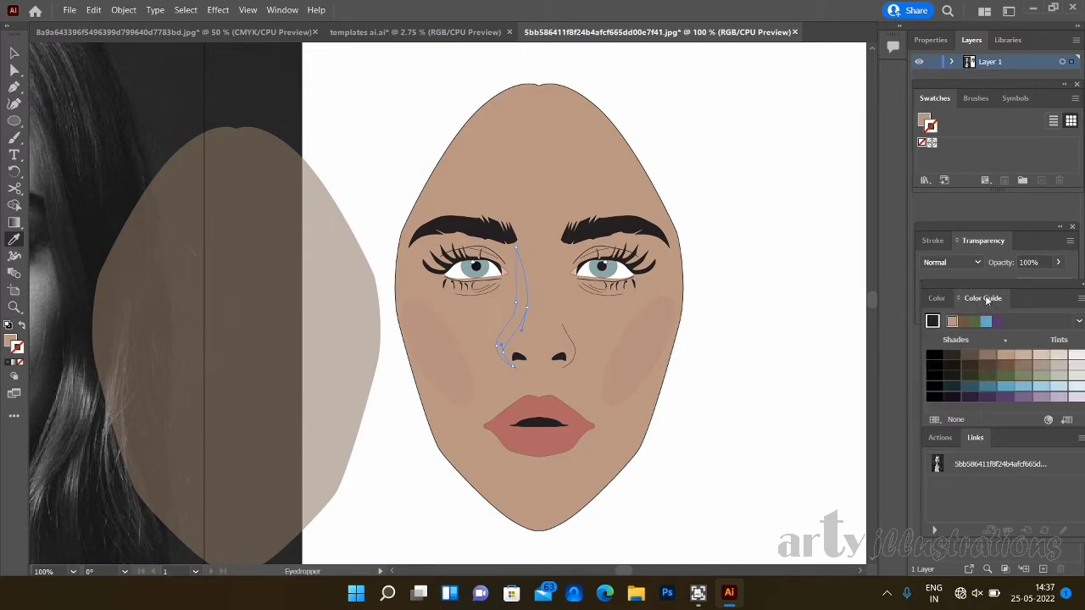
pyautogui.click(936, 298)
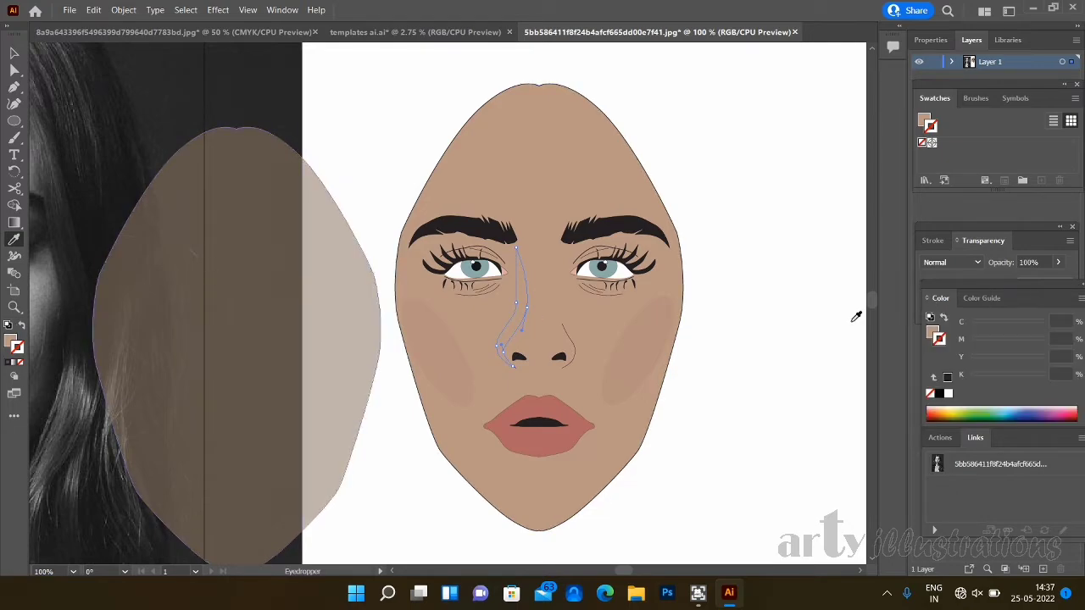
pyautogui.click(981, 297)
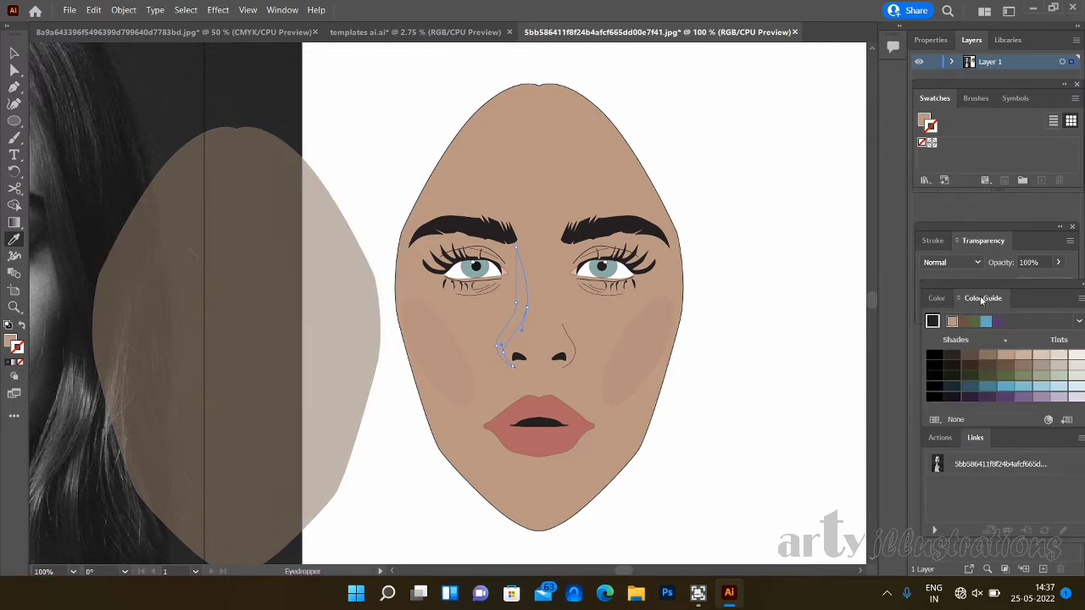
pyautogui.click(937, 299)
pyautogui.click(986, 299)
pyautogui.click(937, 299)
pyautogui.click(985, 298)
pyautogui.click(941, 300)
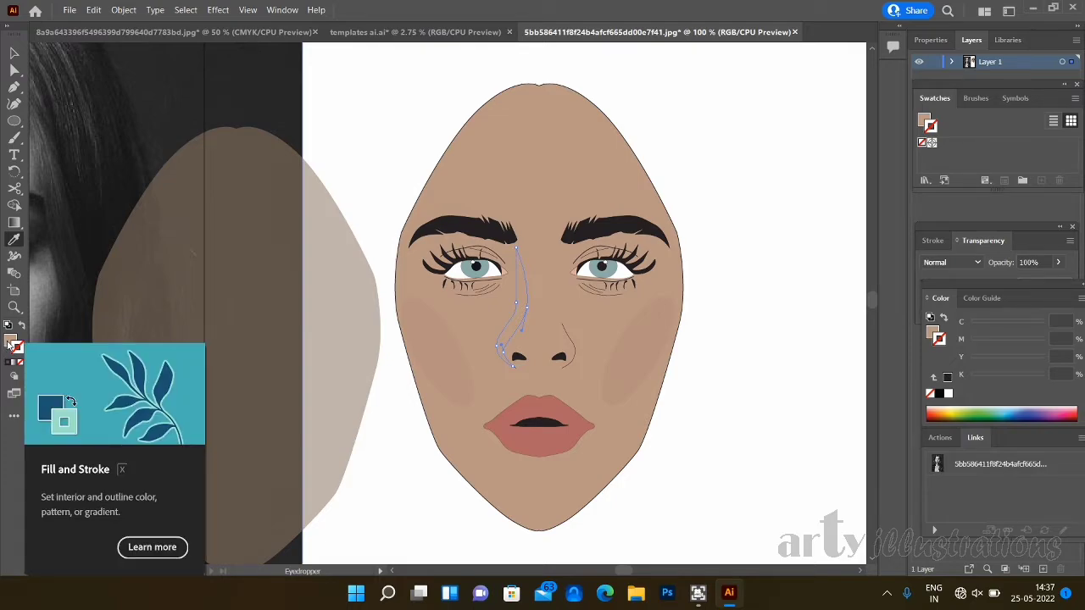
# - Try a darker brown shade of the skin tone on the nose shadow's outline, and remove the outline again
pyautogui.click(981, 300)
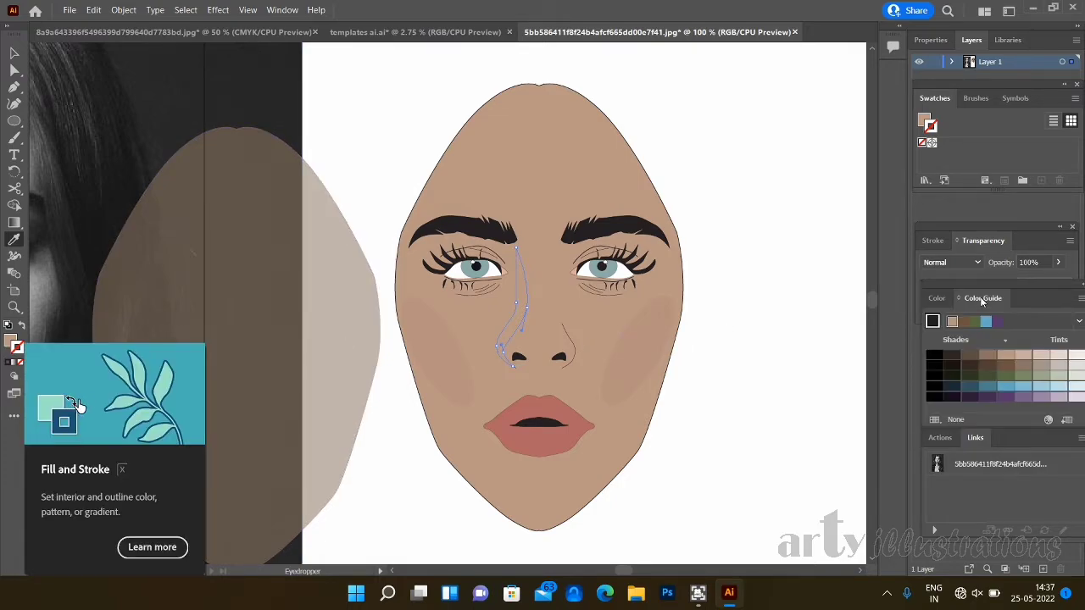
pyautogui.click(986, 360)
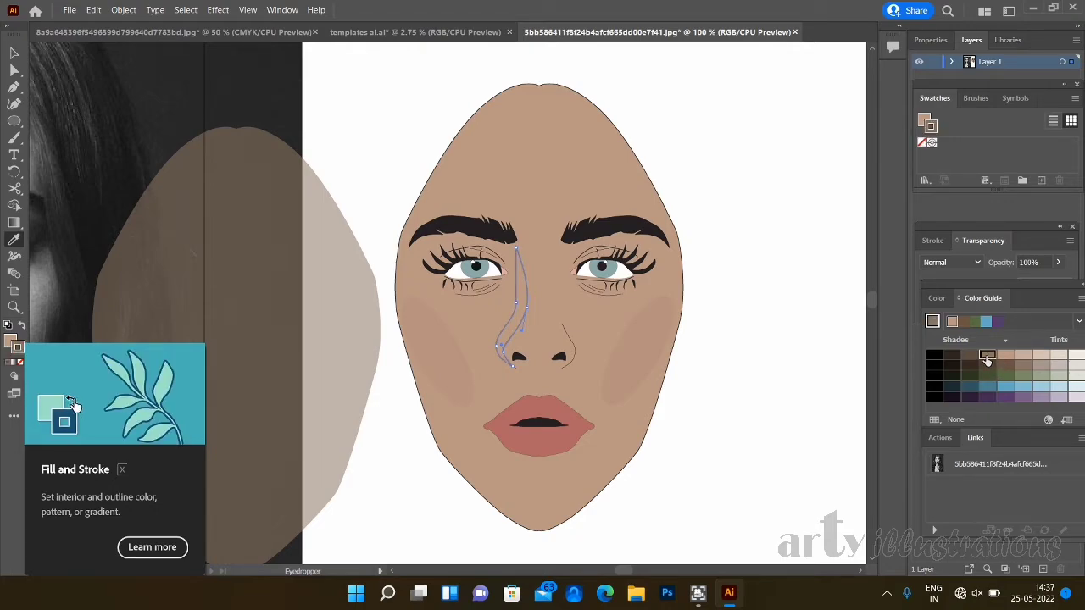
pyautogui.click(20, 362)
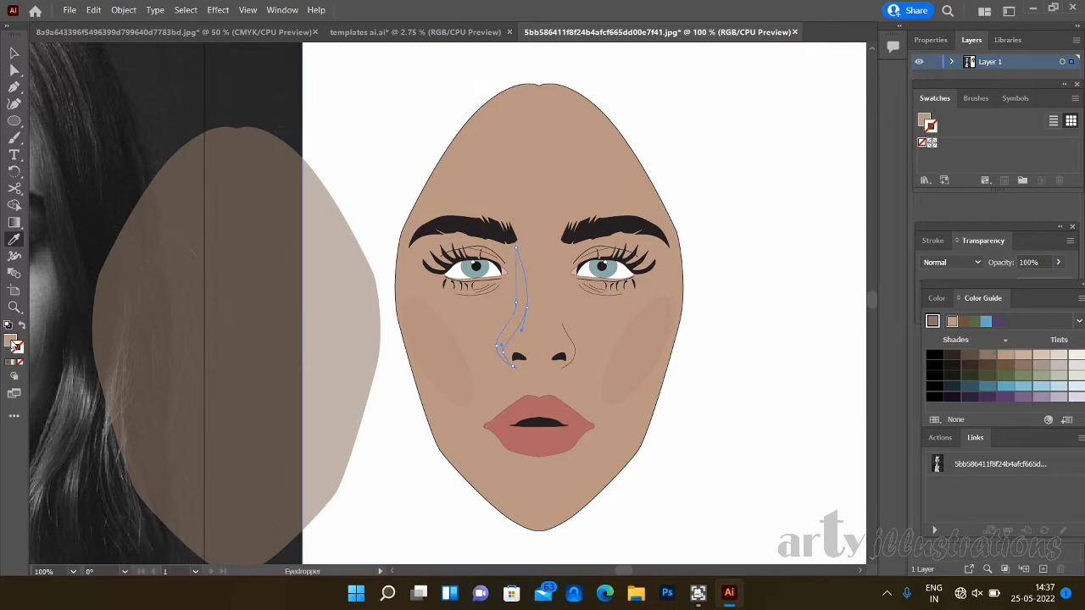
# - Fill the nose shadow shape with a darker grey-brown shade of the skin tone from the colour guide
pyautogui.click(12, 344)
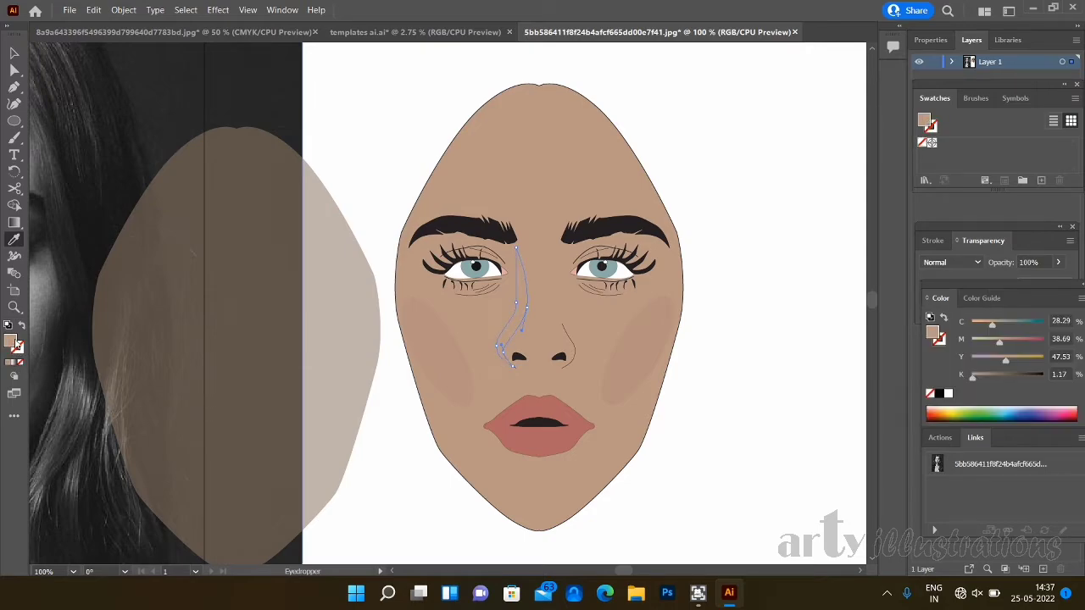
pyautogui.click(983, 297)
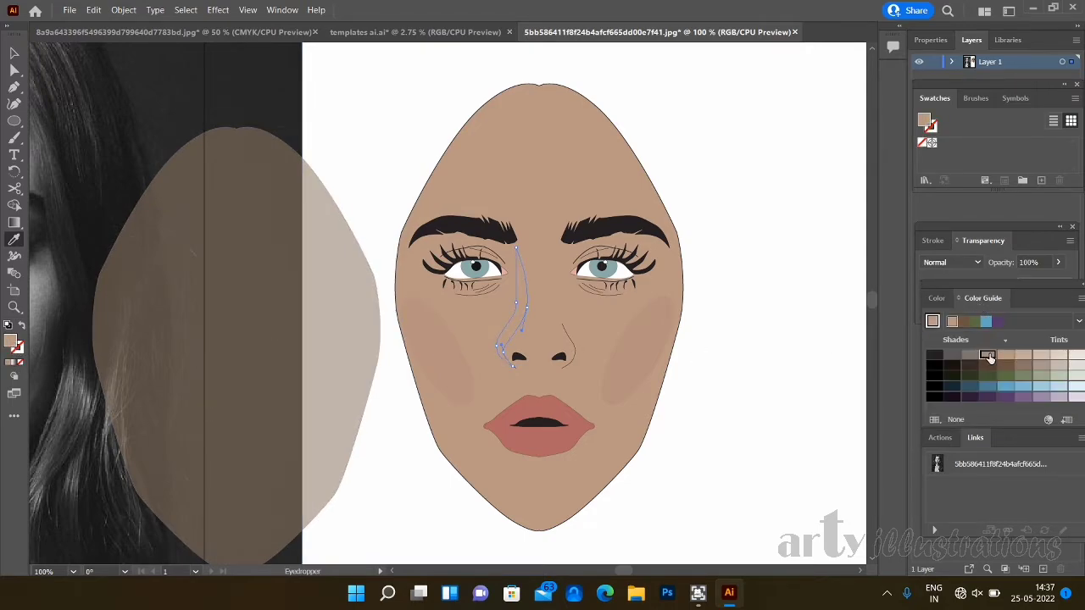
pyautogui.click(988, 356)
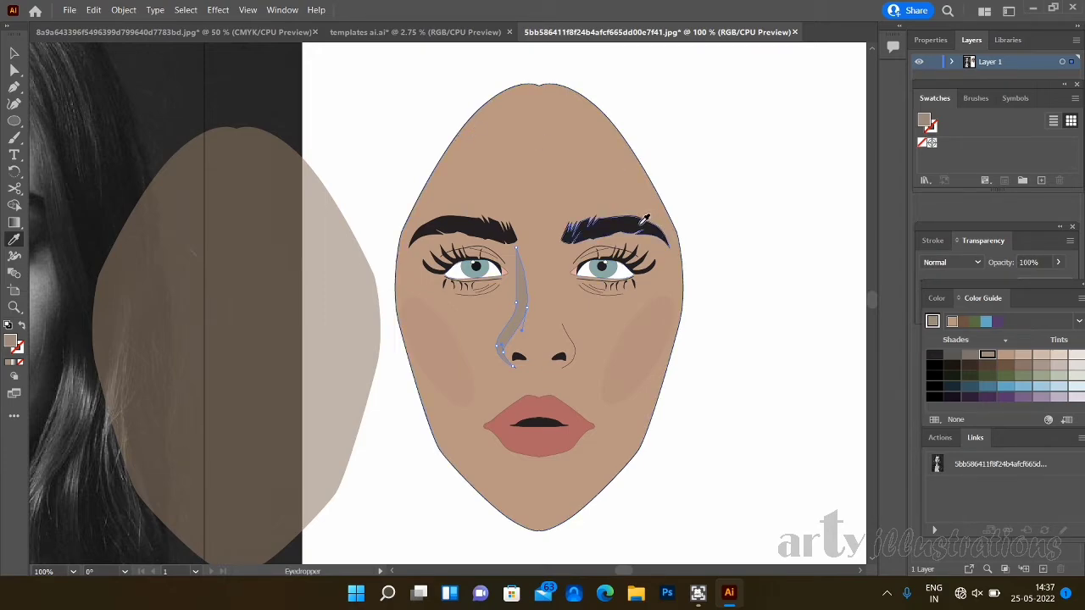
pyautogui.click(14, 54)
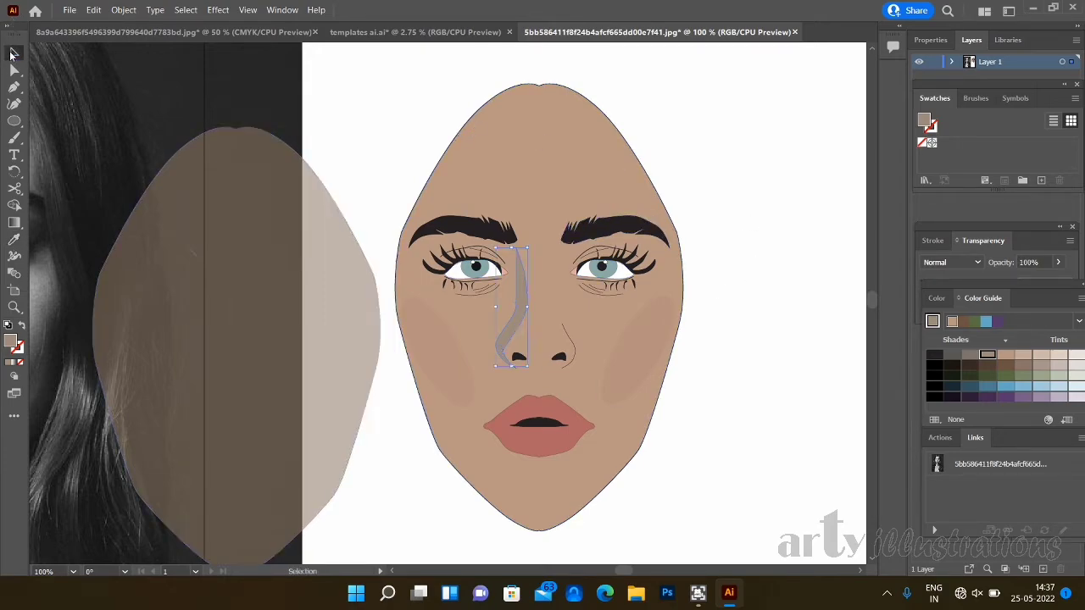
# - Fill the nose shadow shape with the darker brown shade next to the skin tone in the colour guide
pyautogui.click(776, 371)
pyautogui.click(521, 315)
pyautogui.click(1007, 357)
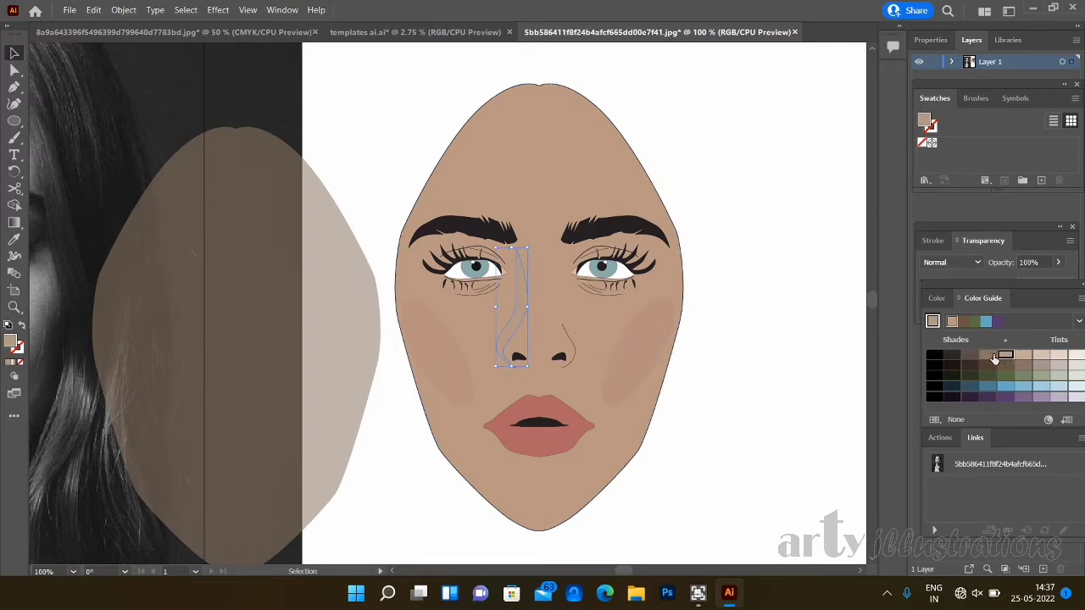
pyautogui.click(989, 357)
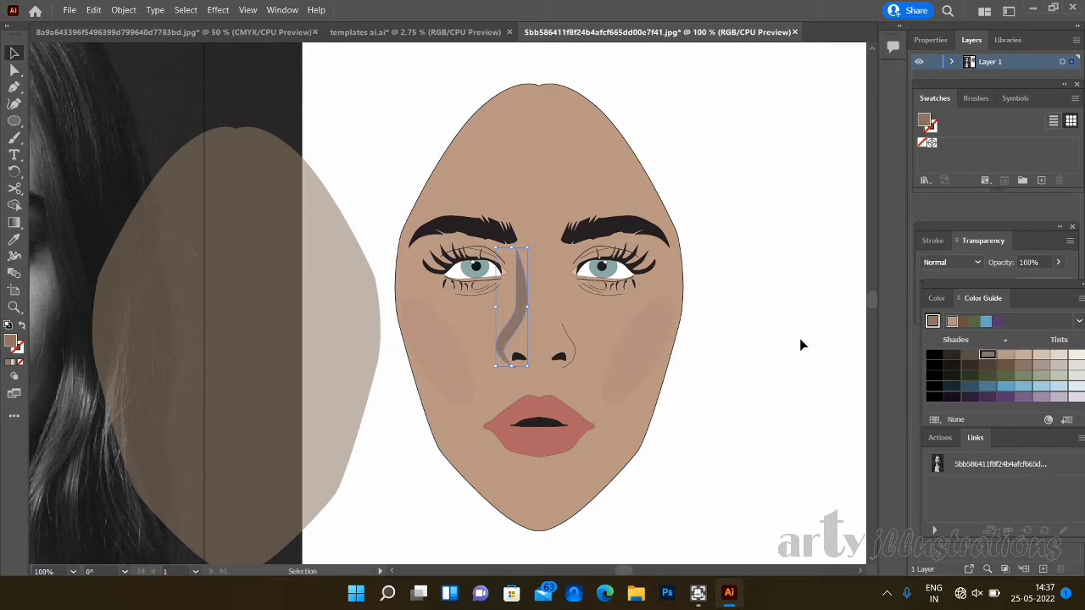
# - Make a mirrored copy of the nose shadow with Reflect and place it along the right side of the nose
pyautogui.rightClick(503, 306)
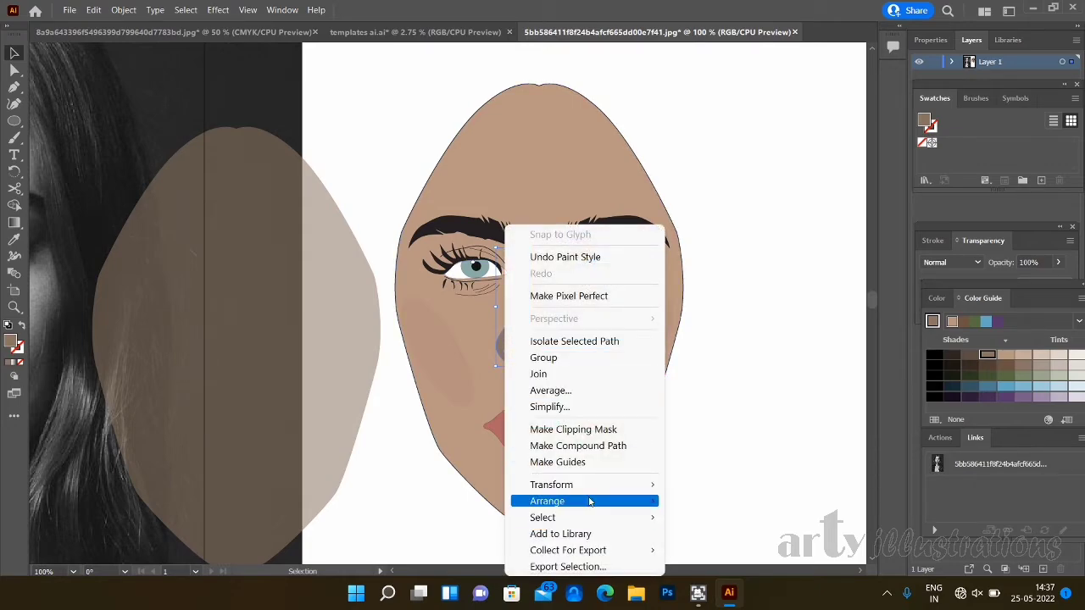
pyautogui.moveTo(591, 486)
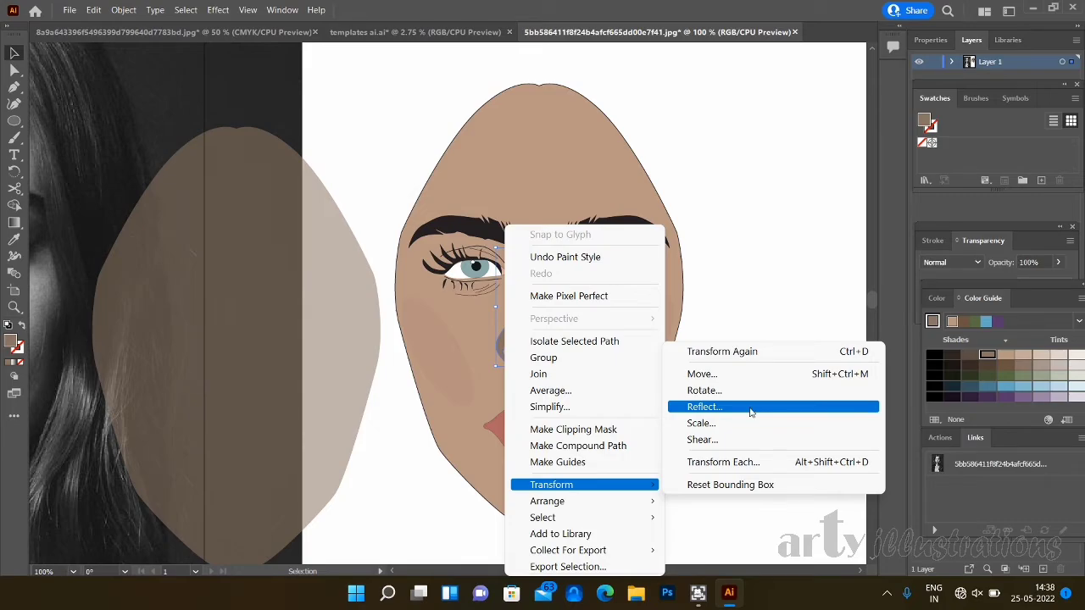
pyautogui.click(750, 407)
pyautogui.click(482, 382)
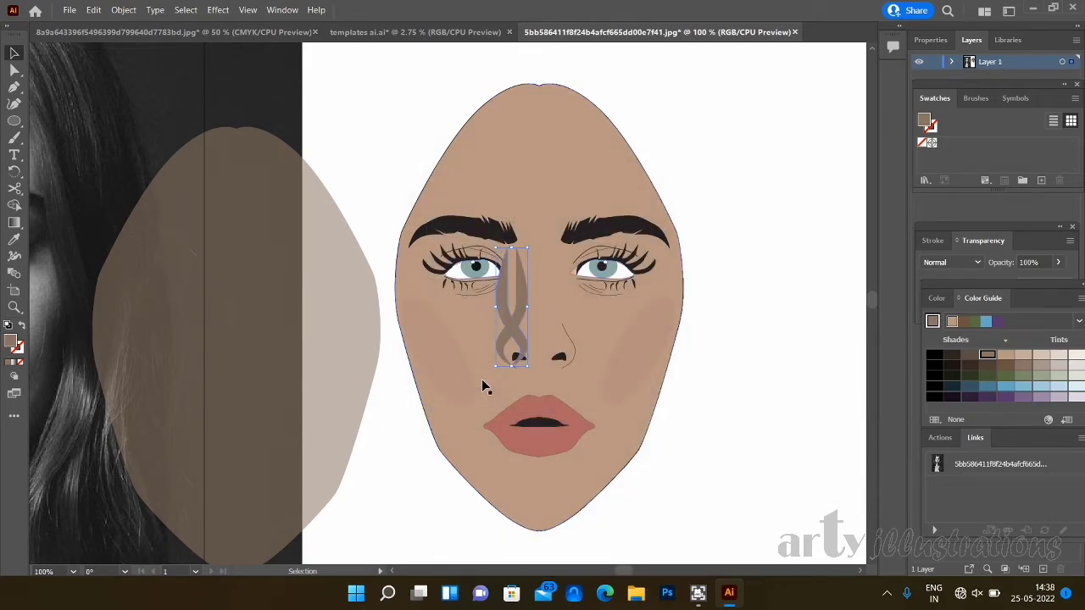
pyautogui.moveTo(514, 336); pyautogui.dragTo(568, 339)
pyautogui.click(694, 399)
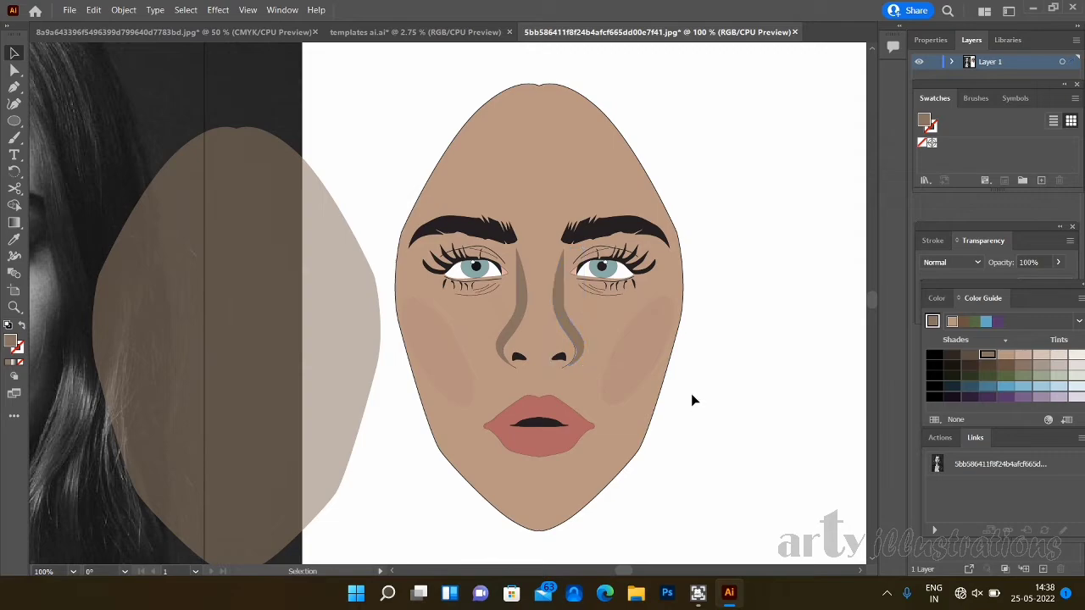
# - Group the left and right nose shadow shapes
pyautogui.click(564, 320)
pyautogui.keyDown('shift'); pyautogui.click(518, 300); pyautogui.keyUp('shift')
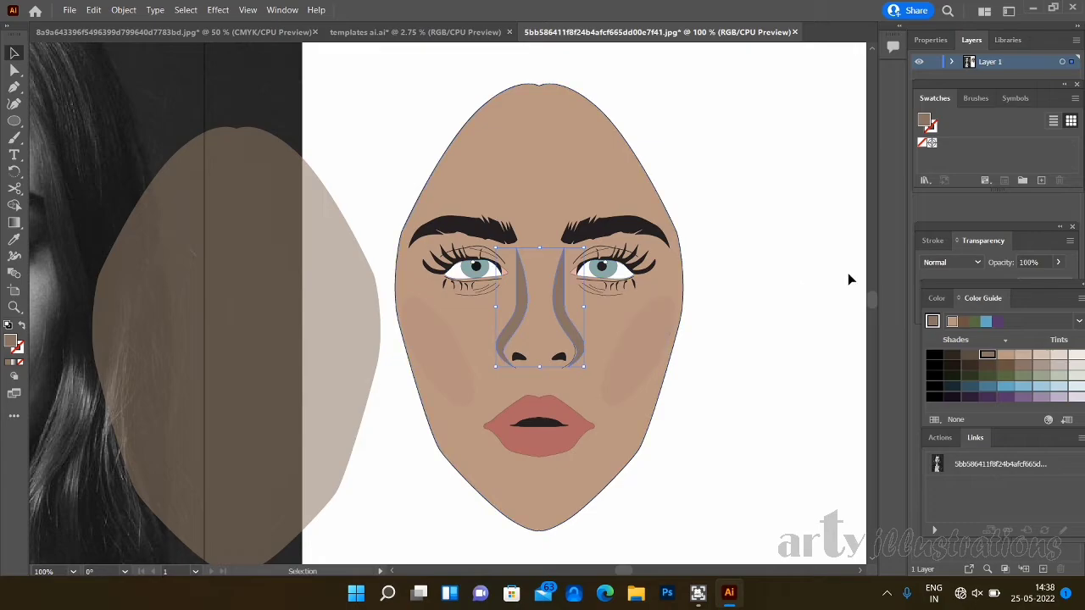
pyautogui.click(123, 10)
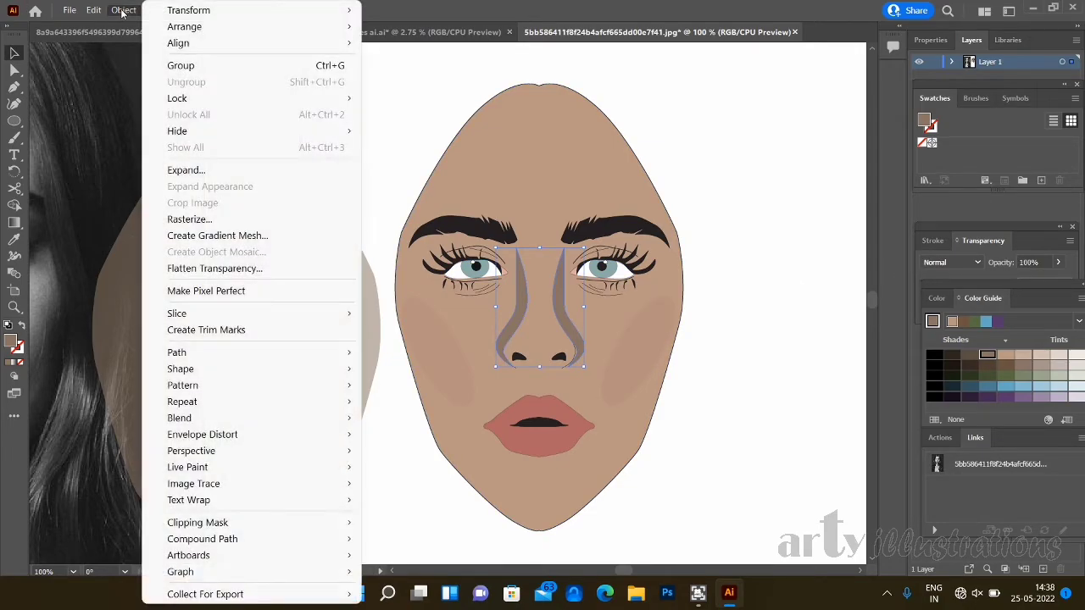
pyautogui.click(169, 65)
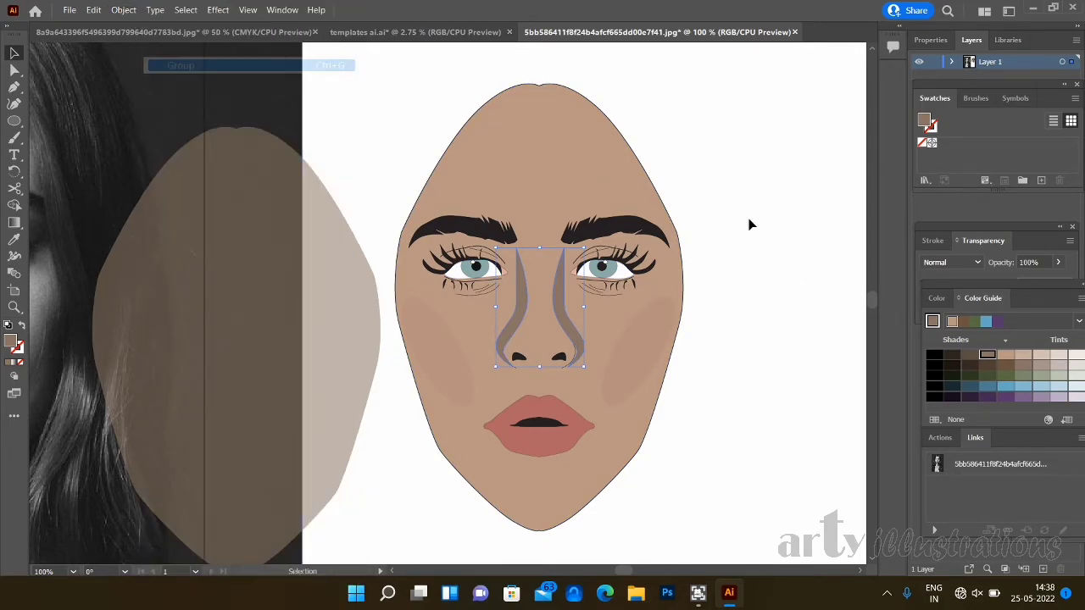
# - Lower the opacity of the grouped nose shadows to 46%
pyautogui.click(1056, 262)
pyautogui.moveTo(1054, 280); pyautogui.dragTo(1040, 282)
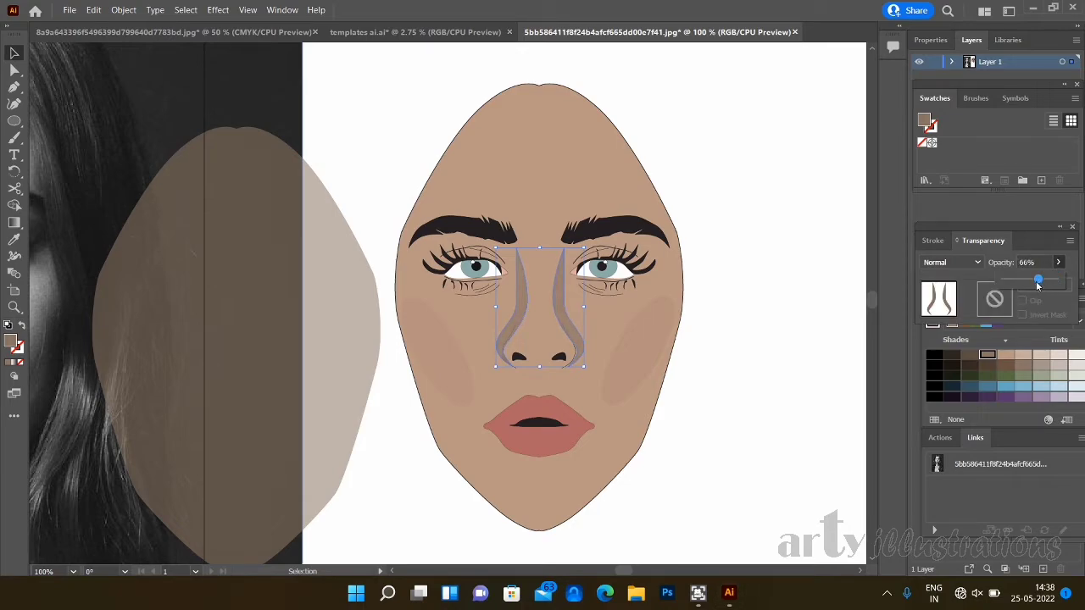
pyautogui.moveTo(1038, 282); pyautogui.dragTo(1028, 282)
pyautogui.click(730, 378)
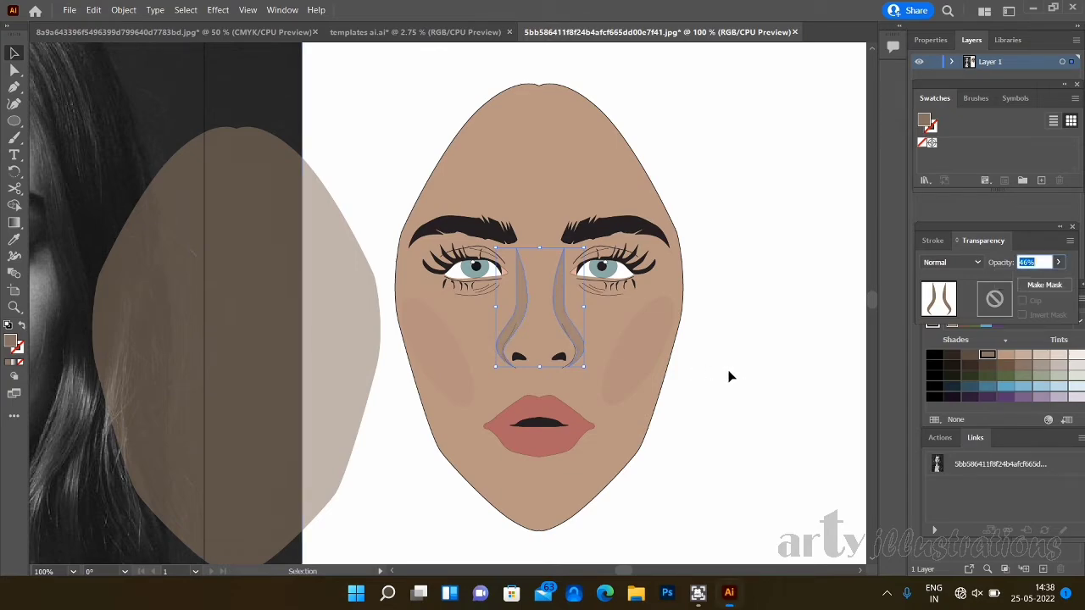
pyautogui.click(731, 347)
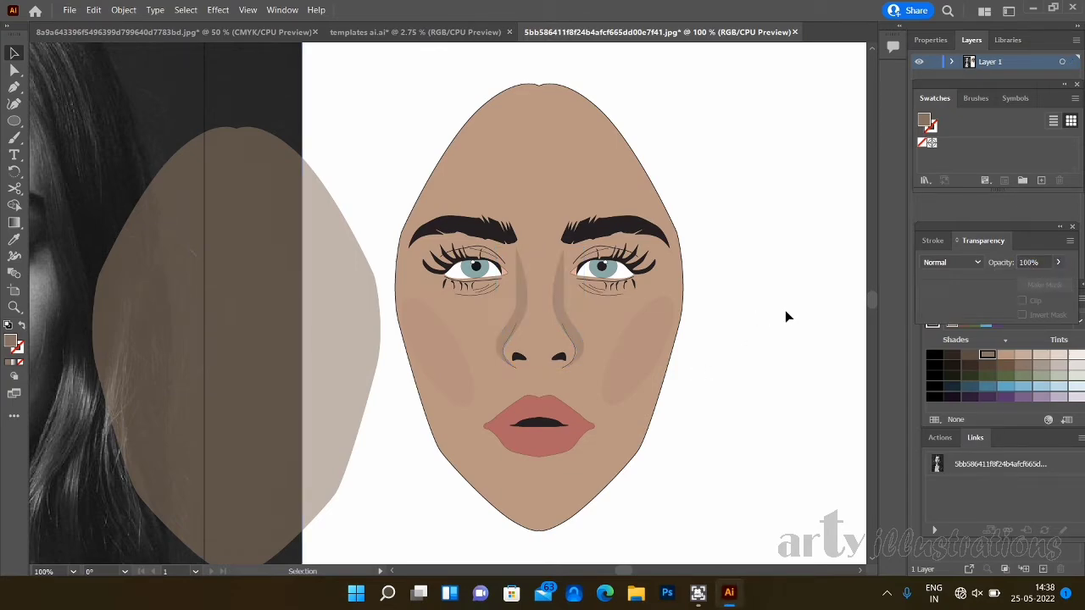
pyautogui.click(557, 308)
pyautogui.click(718, 388)
# - Draw a closed, narrow shadow shape with the Pen tool along the face's left edge, from the top of the forehead to the chin
pyautogui.press('p')
pyautogui.click(535, 90)
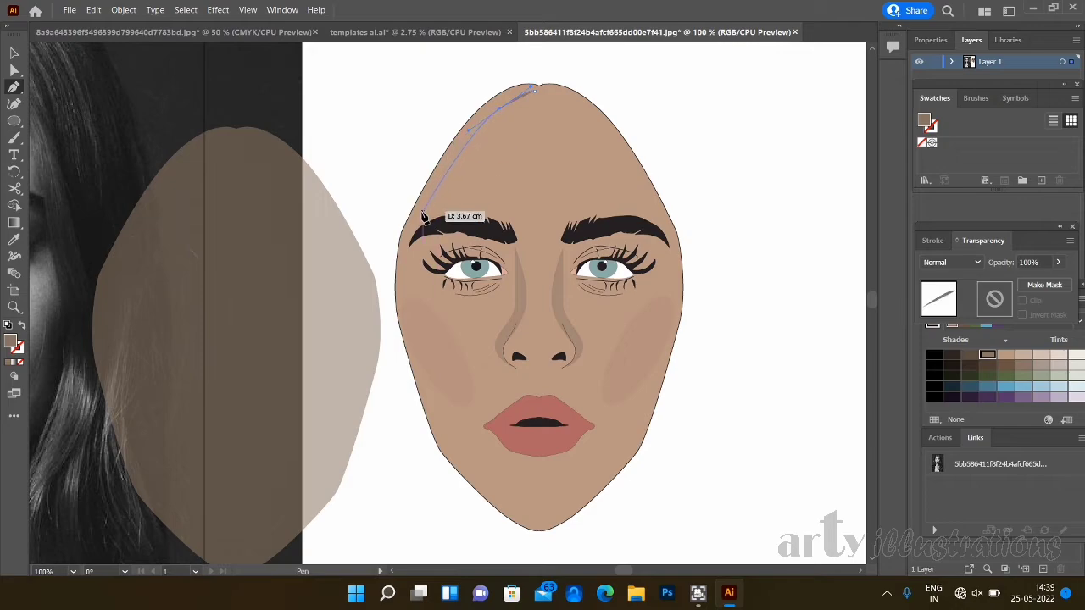
pyautogui.moveTo(414, 205); pyautogui.dragTo(391, 243)
pyautogui.moveTo(398, 280); pyautogui.dragTo(396, 308)
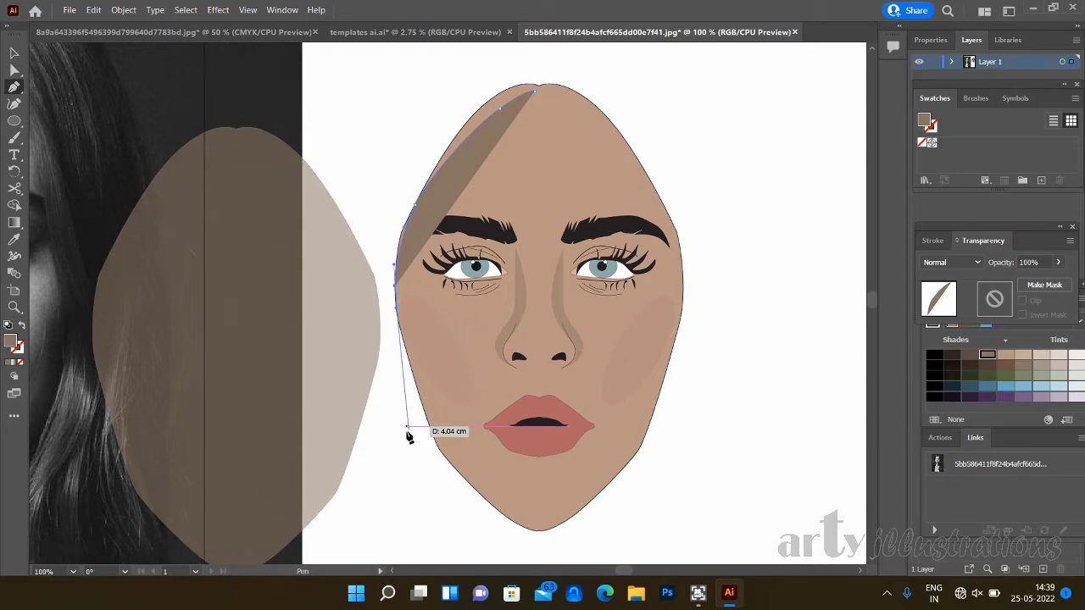
pyautogui.moveTo(440, 451); pyautogui.dragTo(452, 472)
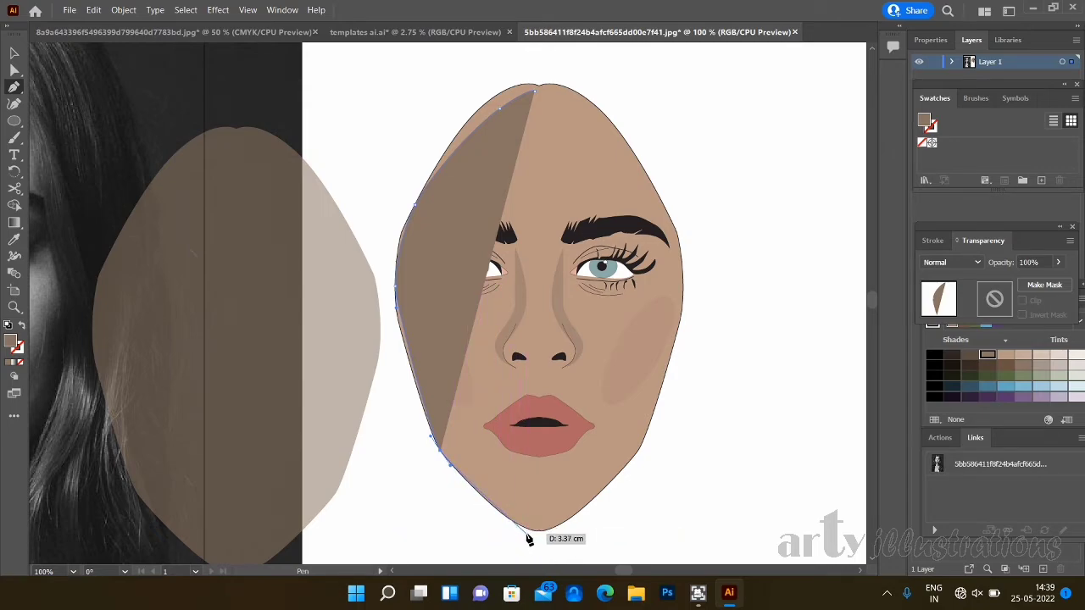
pyautogui.moveTo(529, 537); pyautogui.dragTo(548, 540)
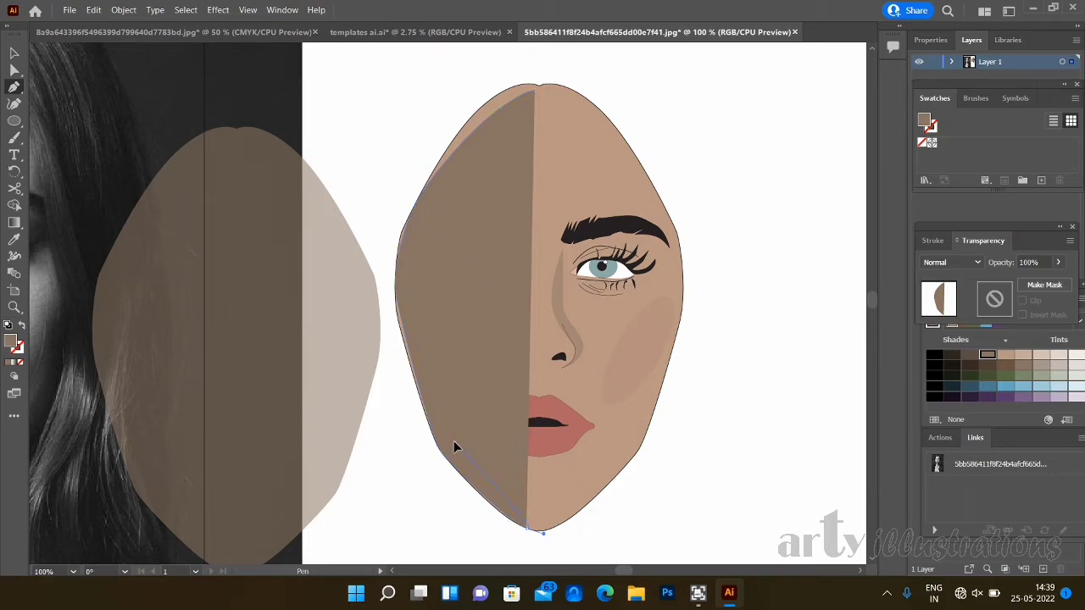
pyautogui.moveTo(433, 386); pyautogui.dragTo(414, 266)
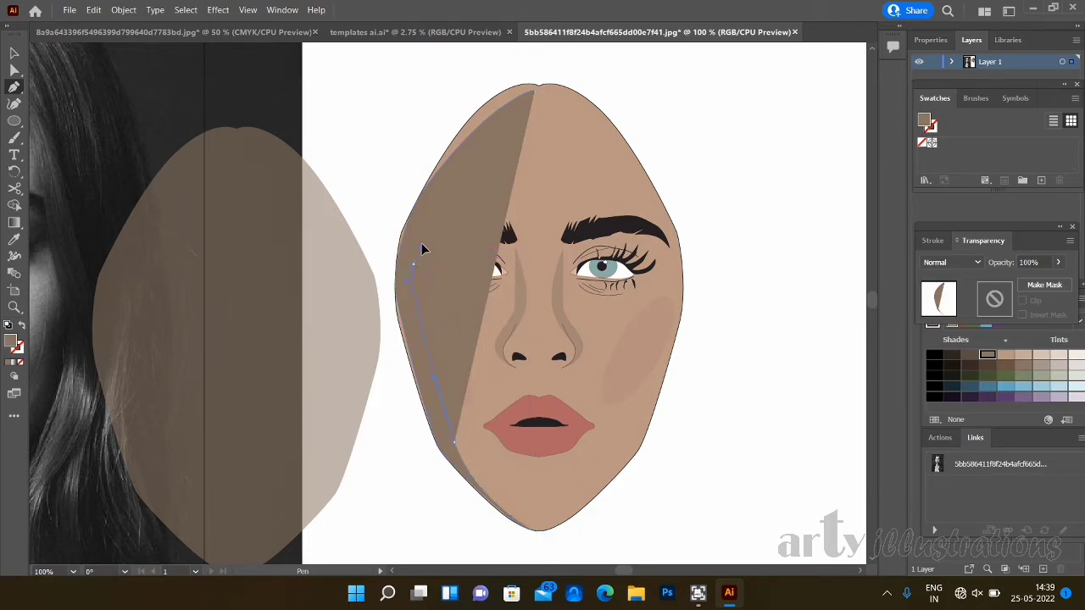
pyautogui.moveTo(428, 212)
pyautogui.mouseDown()
pyautogui.moveTo(440, 214)
pyautogui.moveTo(453, 174)
pyautogui.mouseUp()
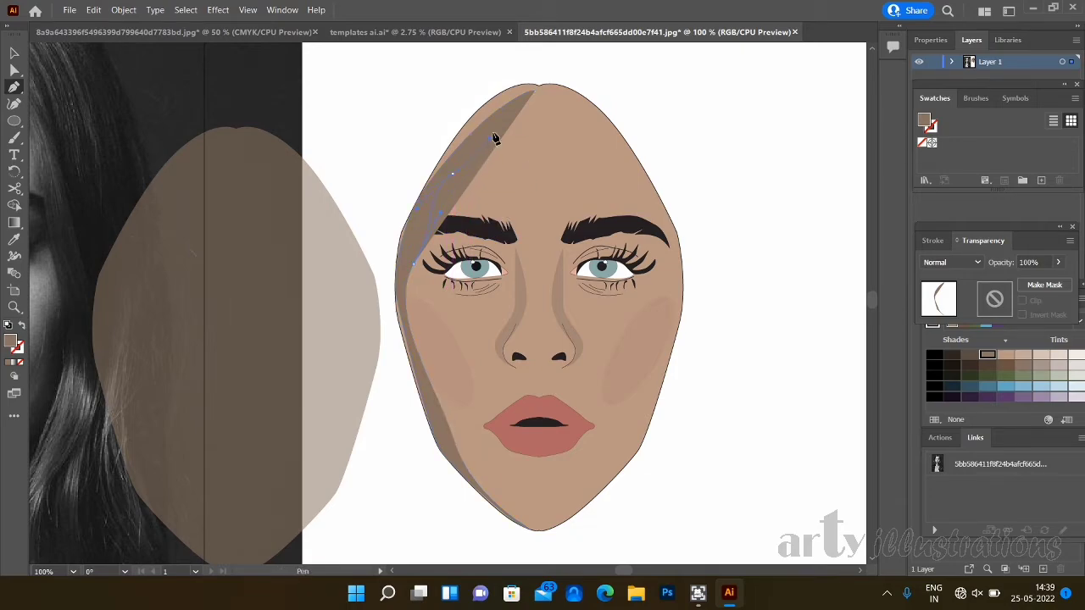
pyautogui.moveTo(531, 88); pyautogui.dragTo(536, 93)
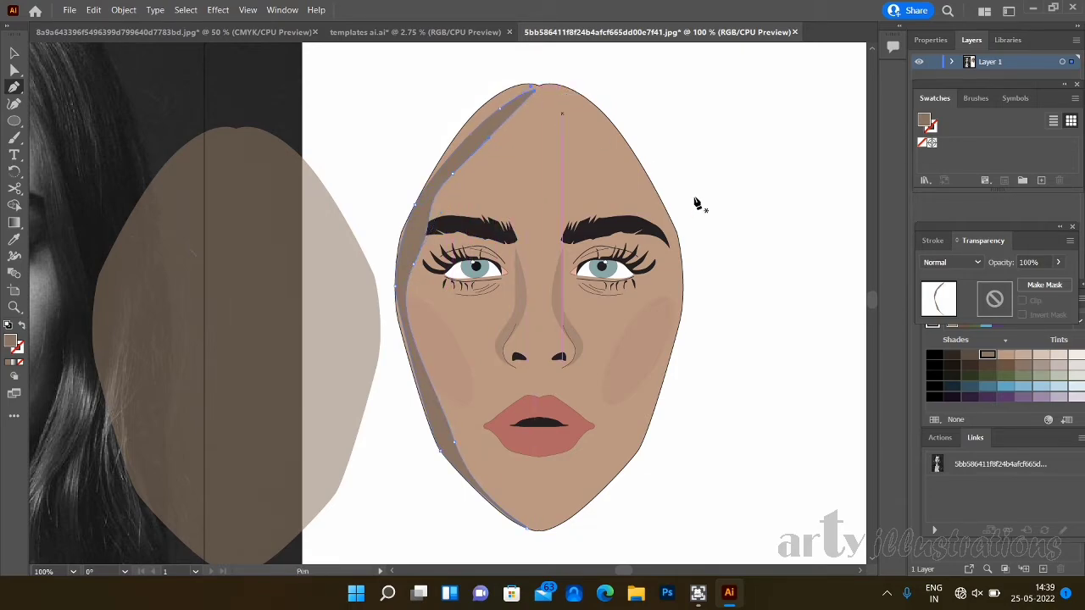
# - Lower the opacity of the face-edge shadow shape to 65%
pyautogui.click(1059, 263)
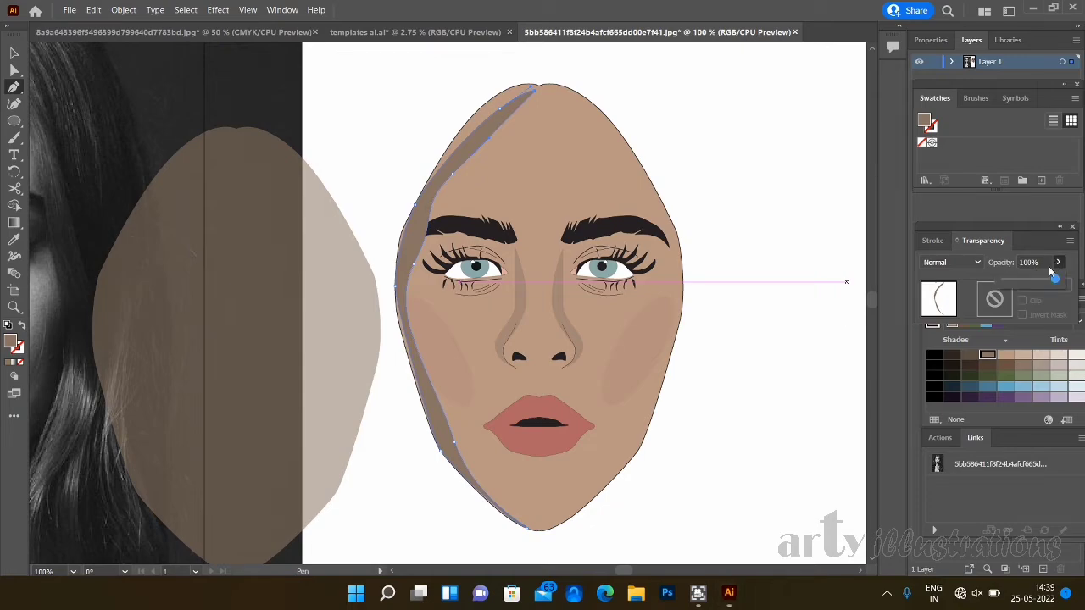
pyautogui.moveTo(1039, 279); pyautogui.dragTo(1038, 281)
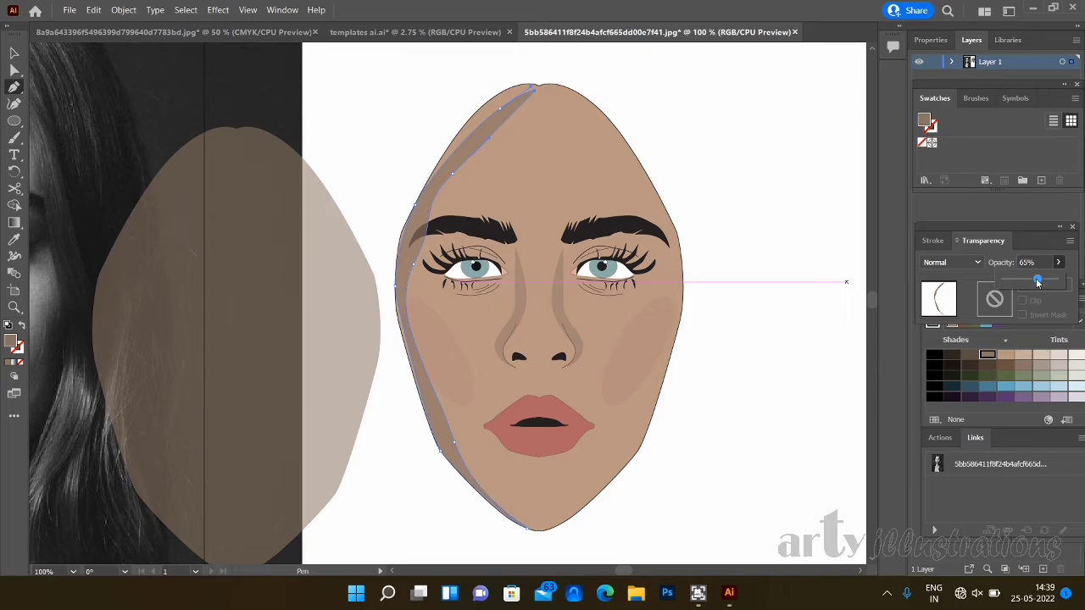
pyautogui.click(15, 70)
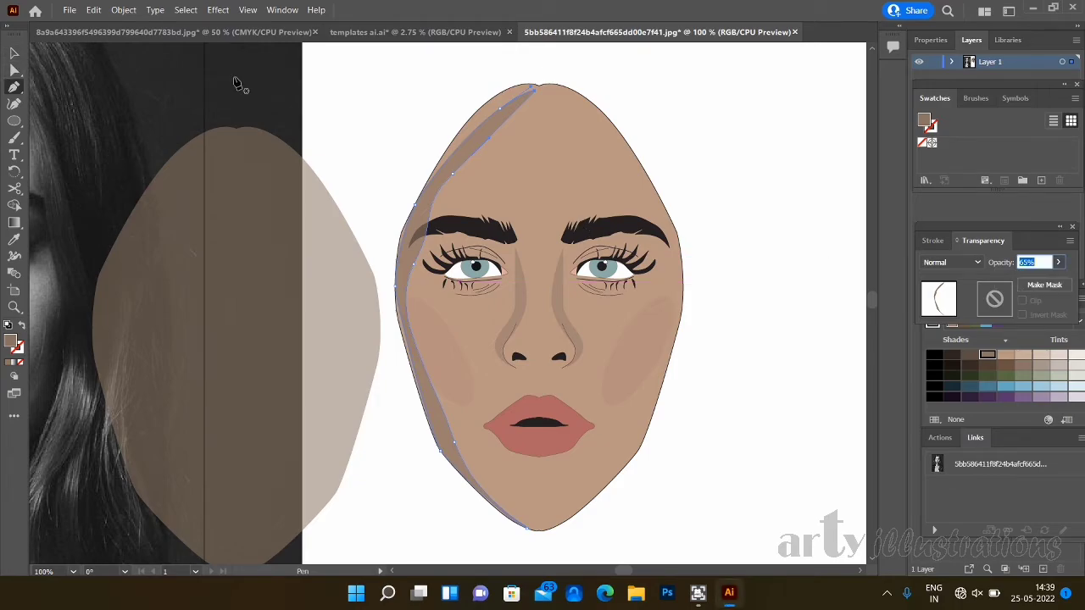
# - Adjust the edge shadow's forehead and temple anchors so its outer side follows the face outline and its inner side curves smoothly
pyautogui.click(16, 69)
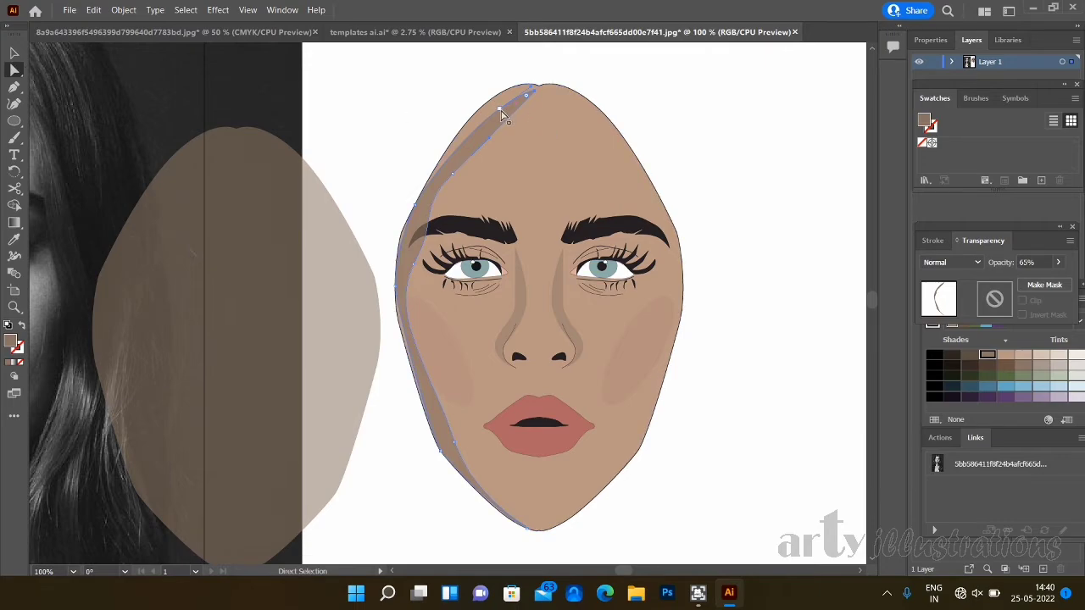
pyautogui.moveTo(501, 113); pyautogui.dragTo(491, 98)
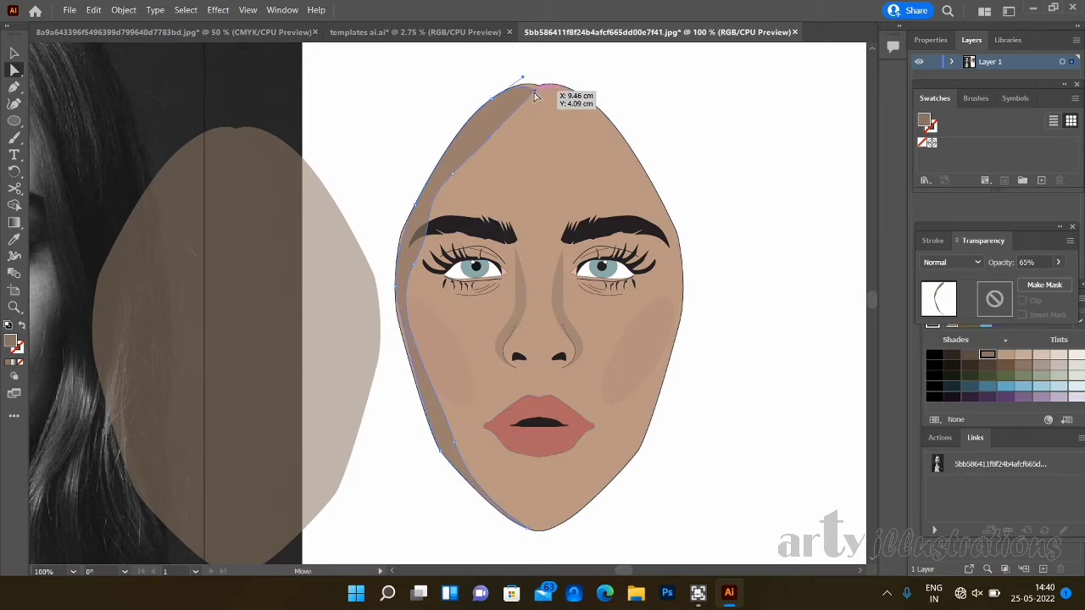
pyautogui.moveTo(537, 93); pyautogui.dragTo(528, 87)
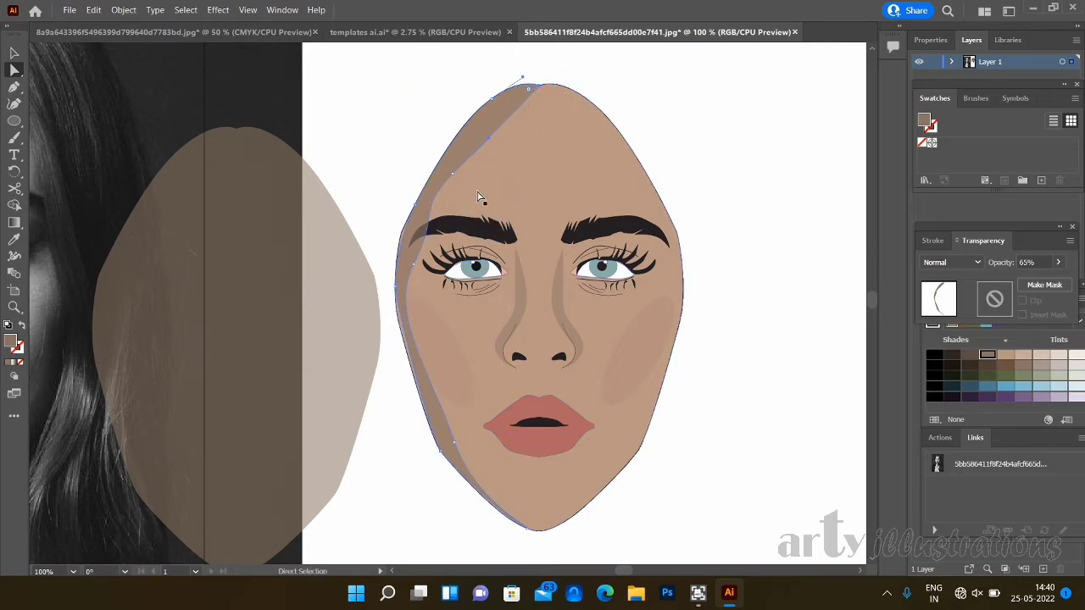
pyautogui.moveTo(457, 176); pyautogui.dragTo(463, 151)
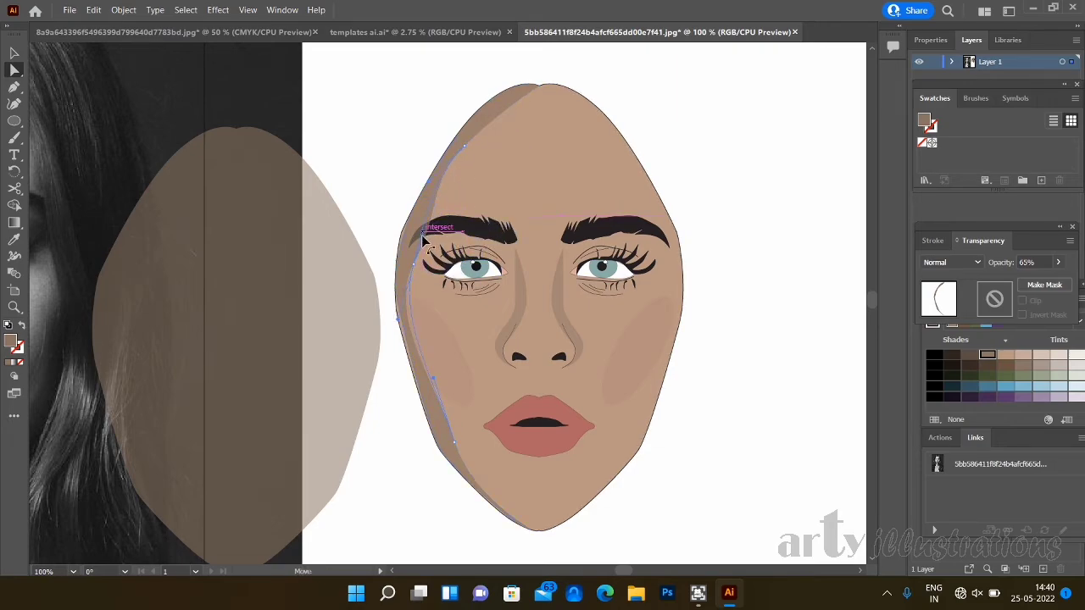
pyautogui.click(433, 230)
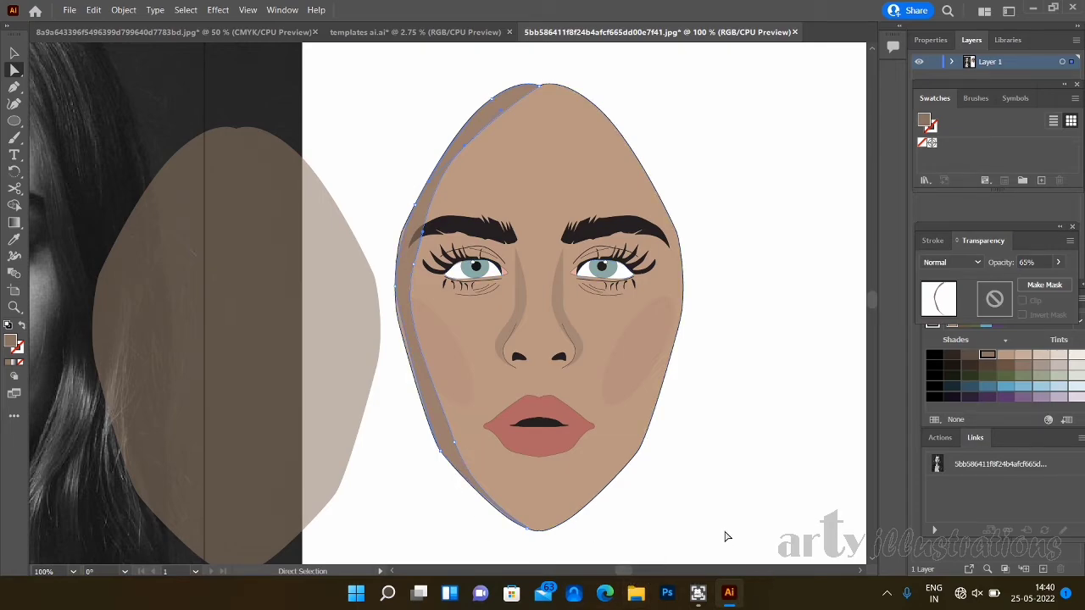
# - Try to reflect the face-edge shadow shape without making a copy, and undo the reflection
pyautogui.rightClick(430, 411)
pyautogui.click(15, 55)
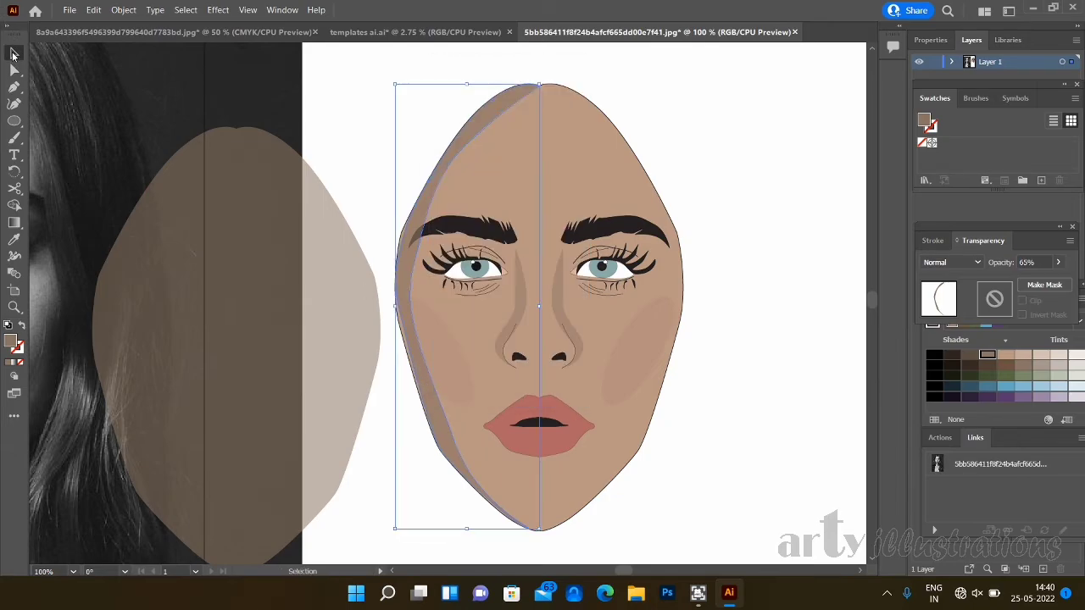
pyautogui.rightClick(439, 427)
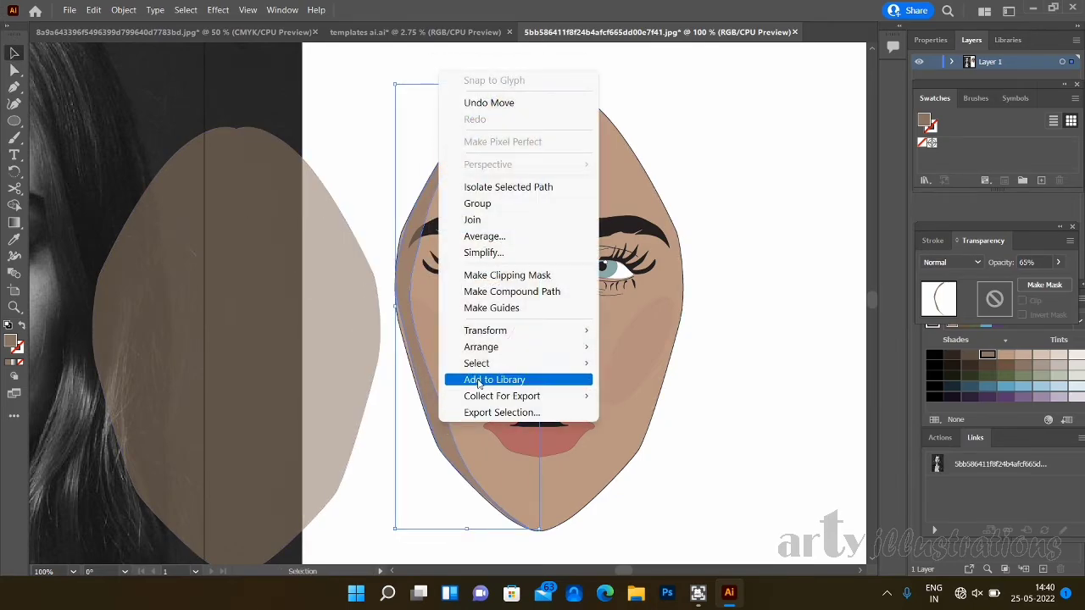
pyautogui.moveTo(515, 333)
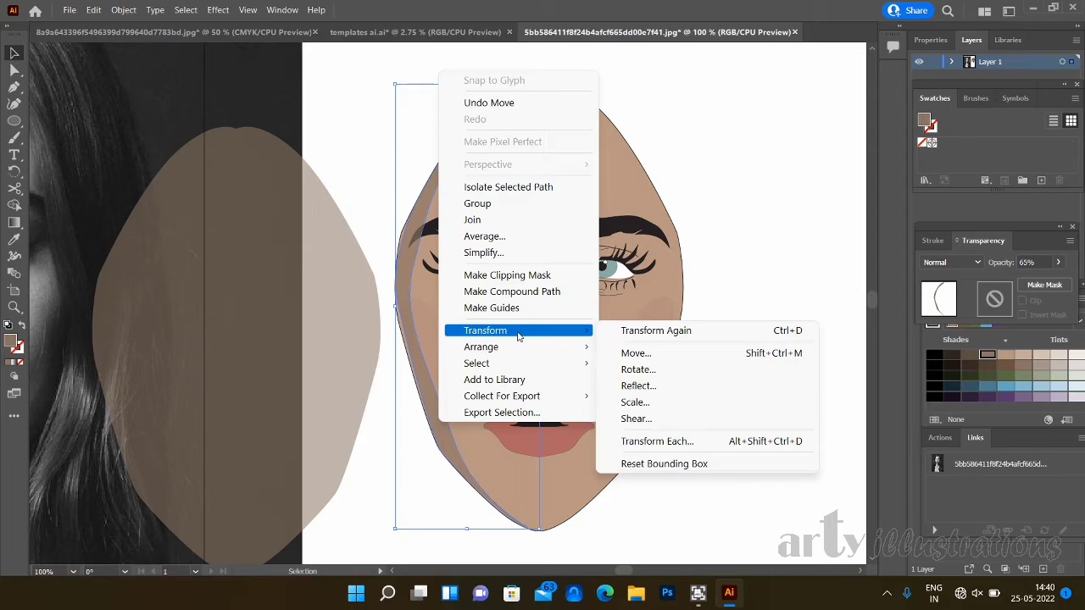
pyautogui.click(691, 388)
pyautogui.click(547, 383)
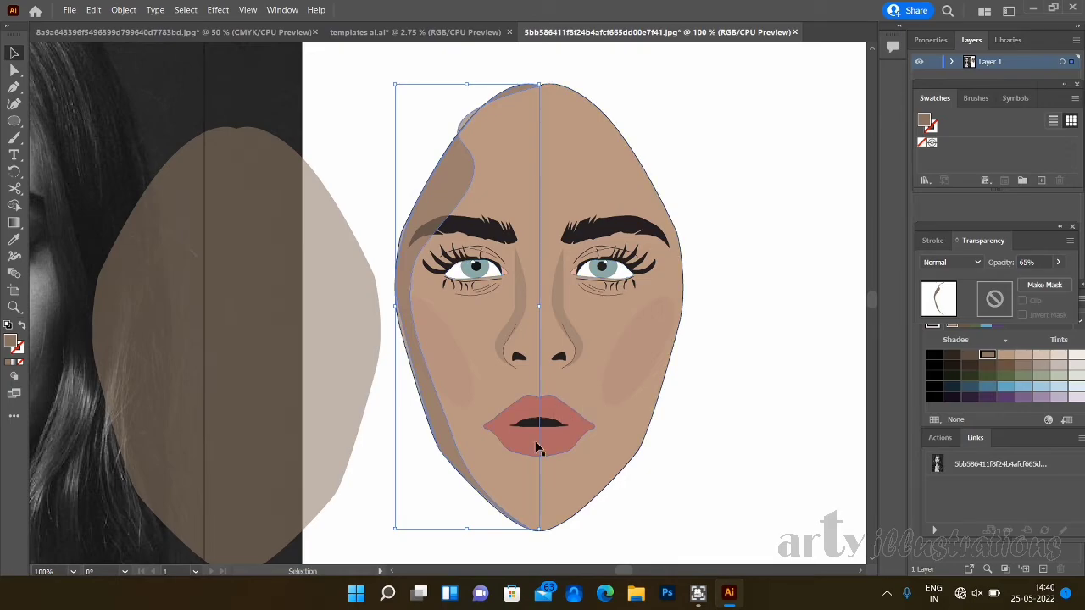
pyautogui.press('a')
pyautogui.press('v')
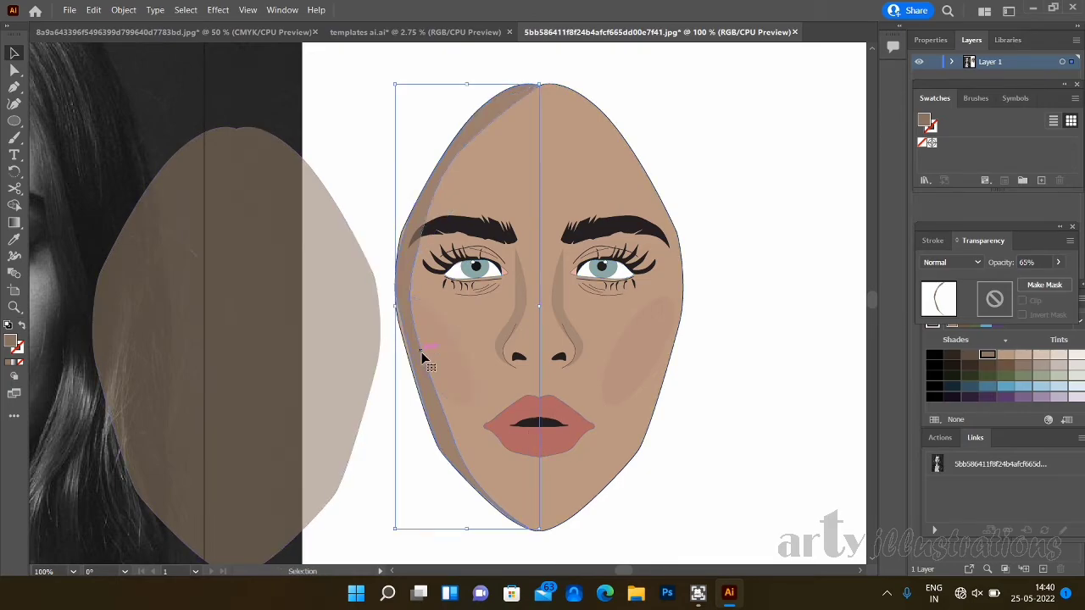
# - Create a mirrored copy of the face-edge shadow shape by reflecting it across the vertical axis
pyautogui.rightClick(432, 422)
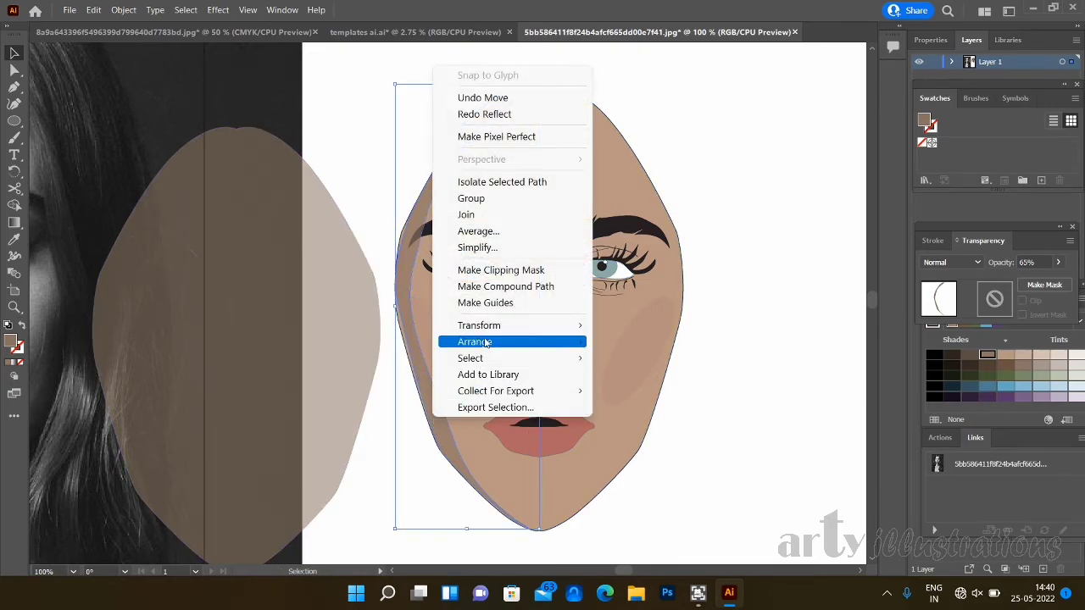
pyautogui.moveTo(521, 332)
pyautogui.click(638, 381)
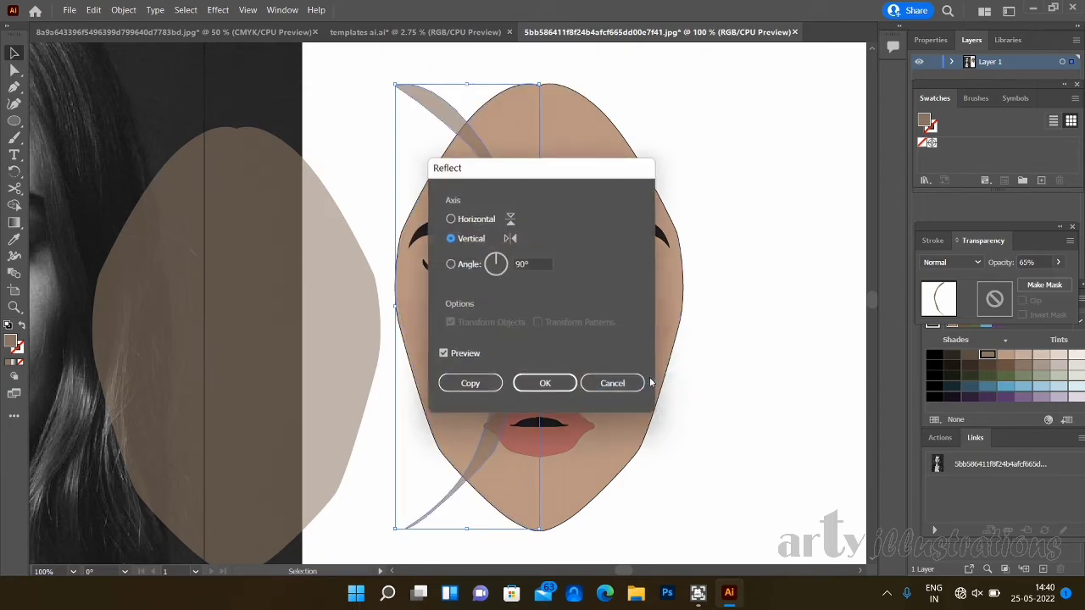
pyautogui.click(470, 385)
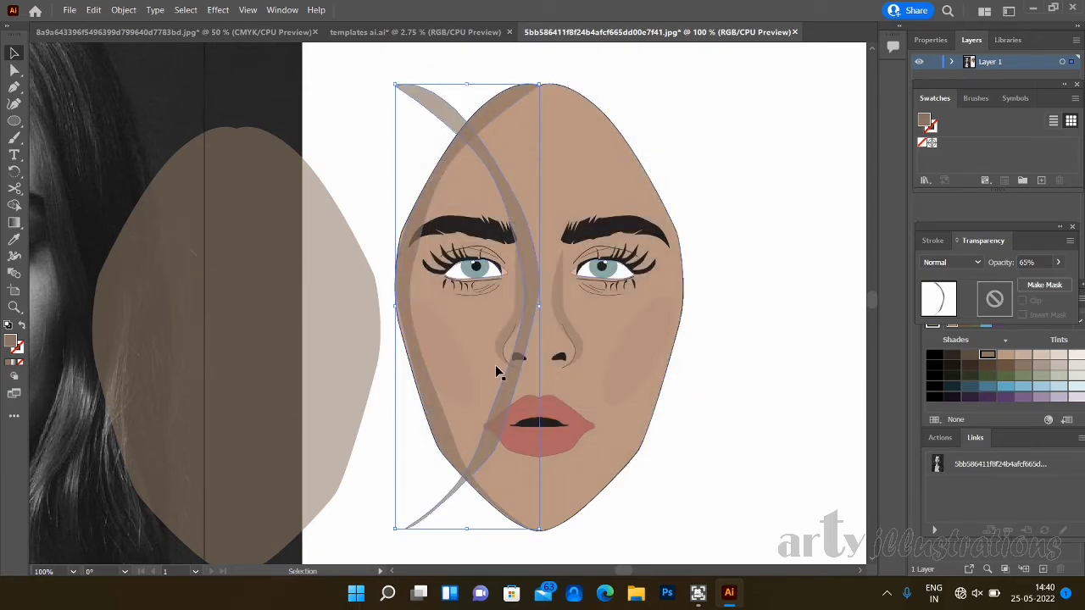
# - Move the mirrored face-edge shadow shape onto the right side of the face, aligned with the face outline
pyautogui.moveTo(536, 280); pyautogui.dragTo(678, 276)
pyautogui.click(777, 361)
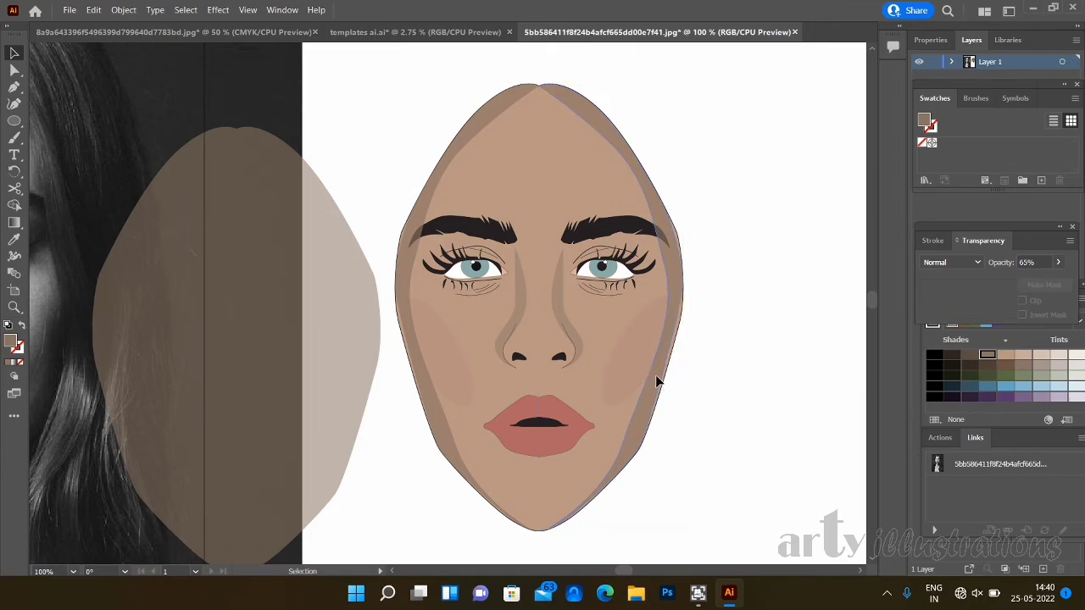
pyautogui.moveTo(656, 376); pyautogui.dragTo(659, 378)
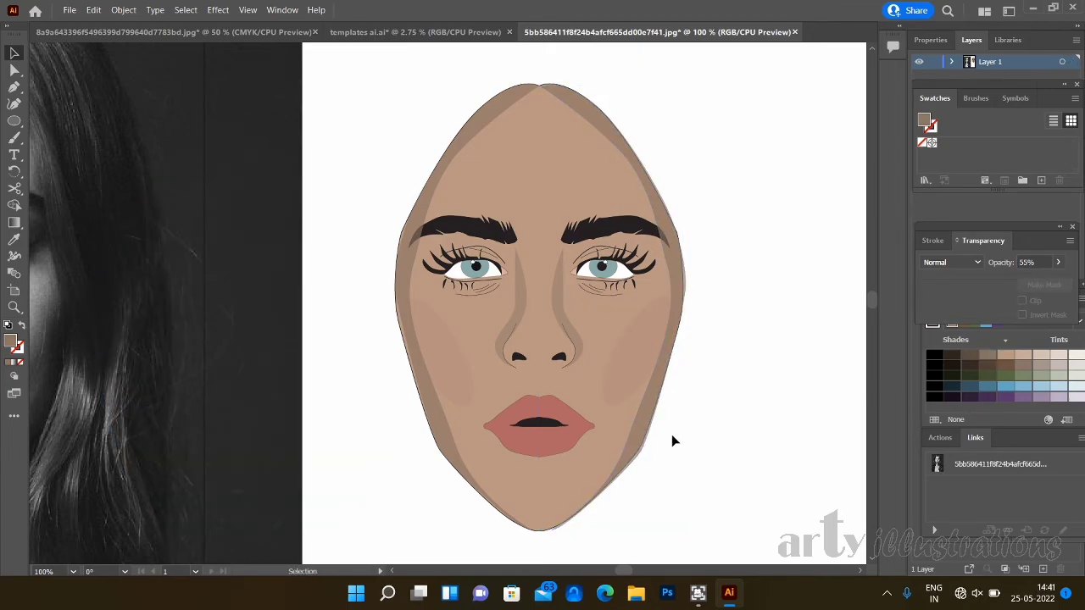
# - Move the portrait photo completely off the artboard to its left side, leaving only the vector face on it
pyautogui.hotkey('ctrl', '-')
pyautogui.hotkey('ctrl', '-')
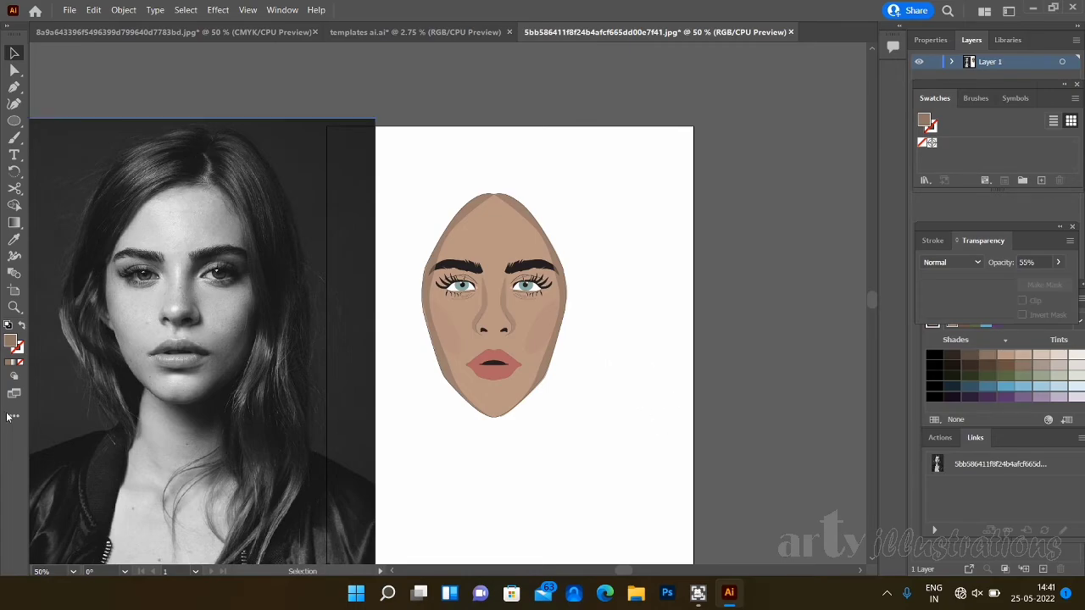
pyautogui.moveTo(355, 363); pyautogui.dragTo(211, 367)
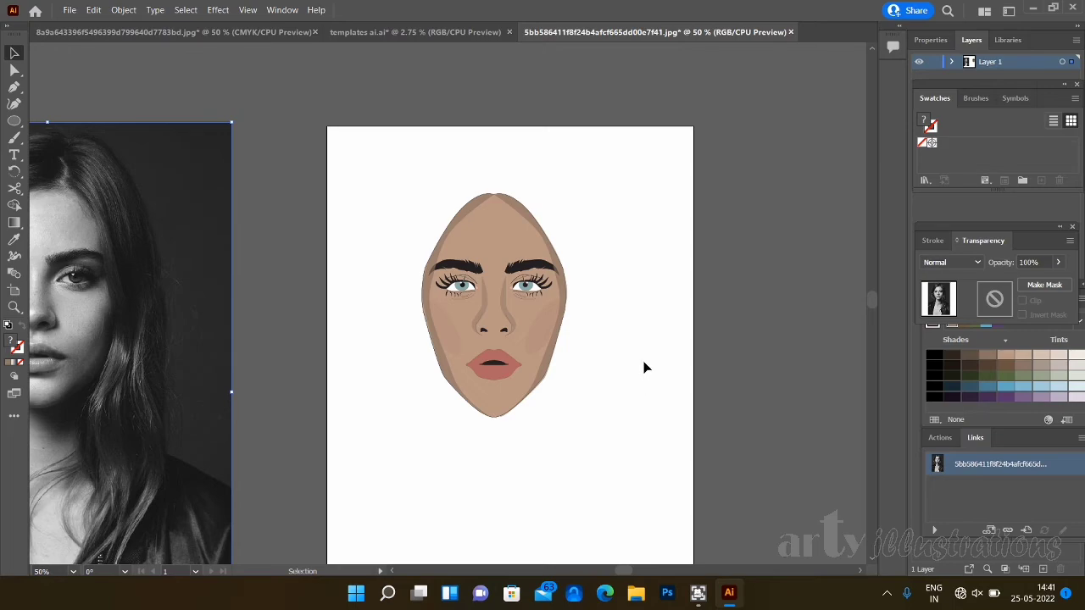
pyautogui.moveTo(133, 314); pyautogui.dragTo(261, 293)
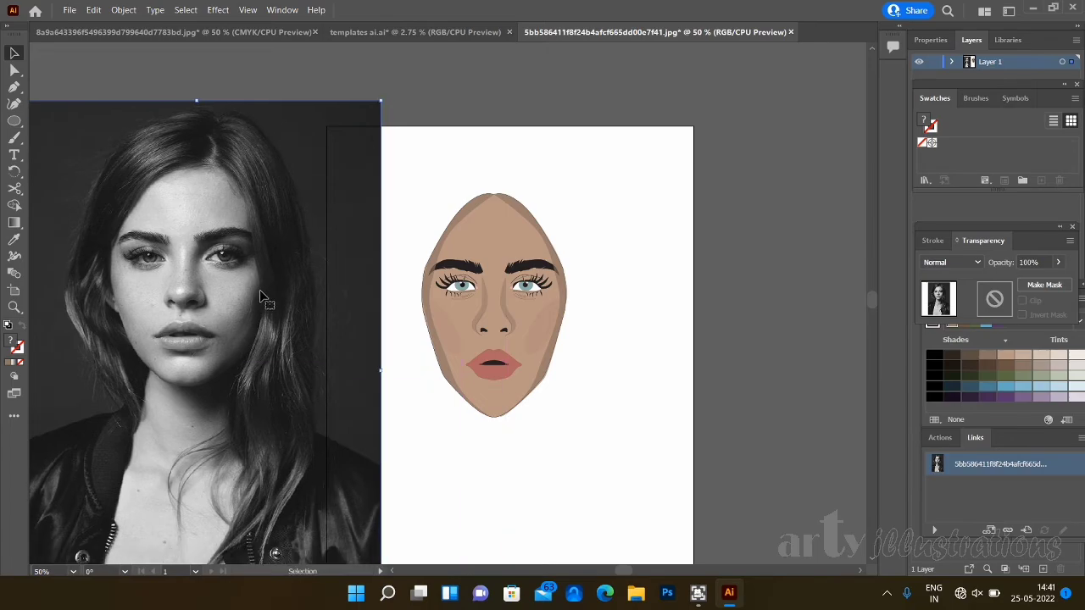
pyautogui.moveTo(261, 352); pyautogui.dragTo(108, 304)
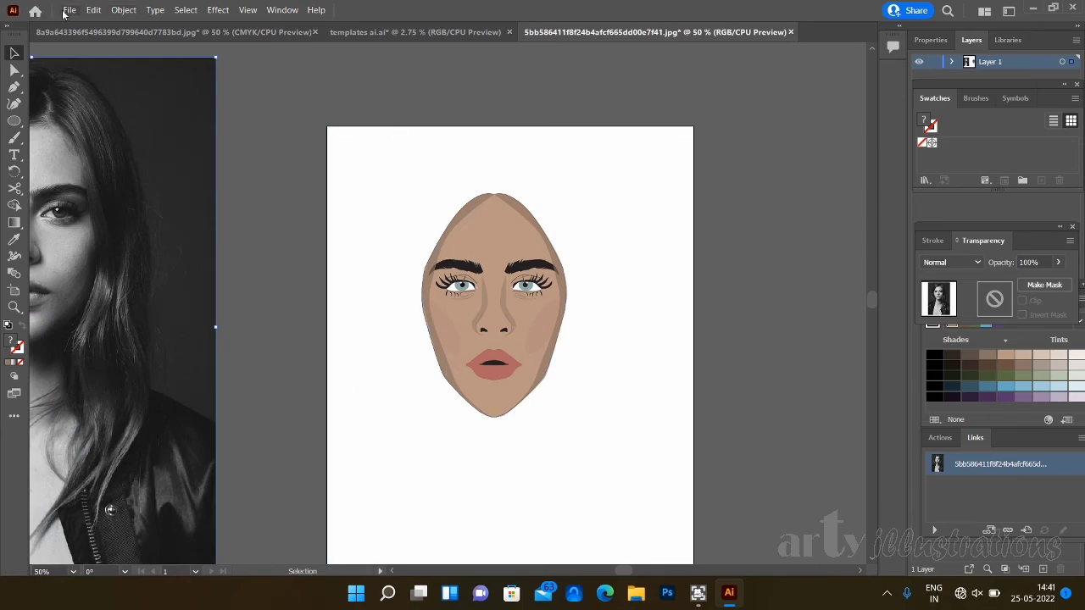
# - Open the faces file from the illustrator files folder inside arty illustrations
pyautogui.click(94, 9)
pyautogui.moveTo(63, 9)
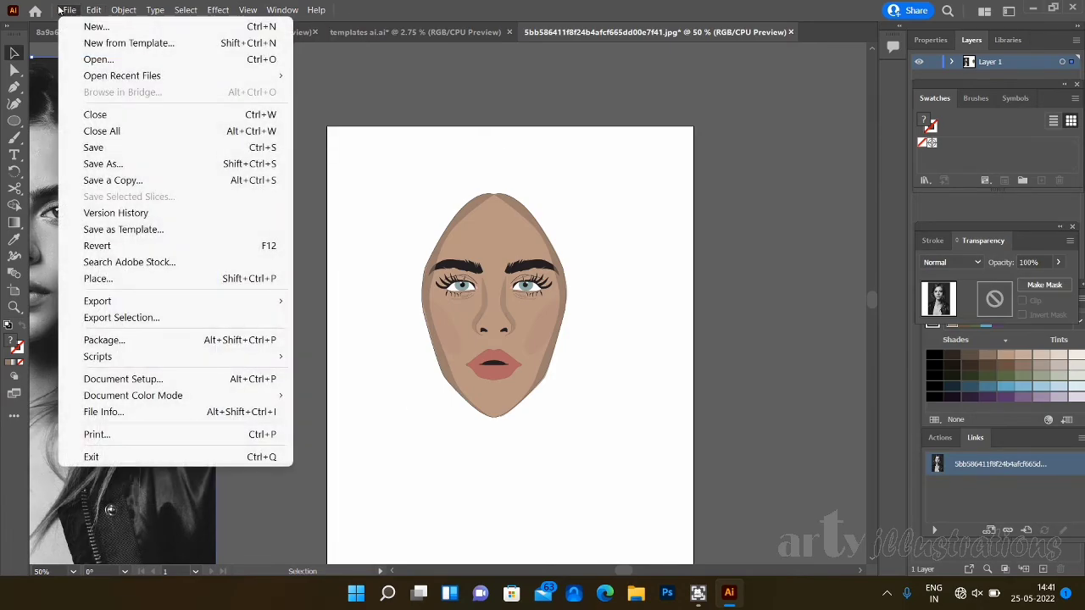
pyautogui.click(97, 60)
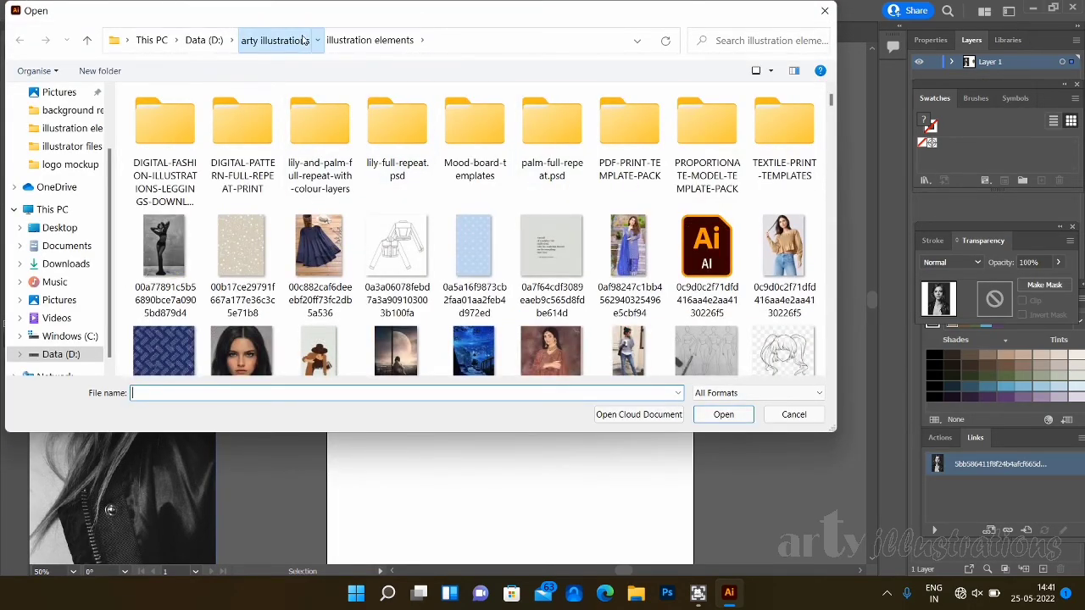
pyautogui.click(274, 39)
pyautogui.click(203, 211)
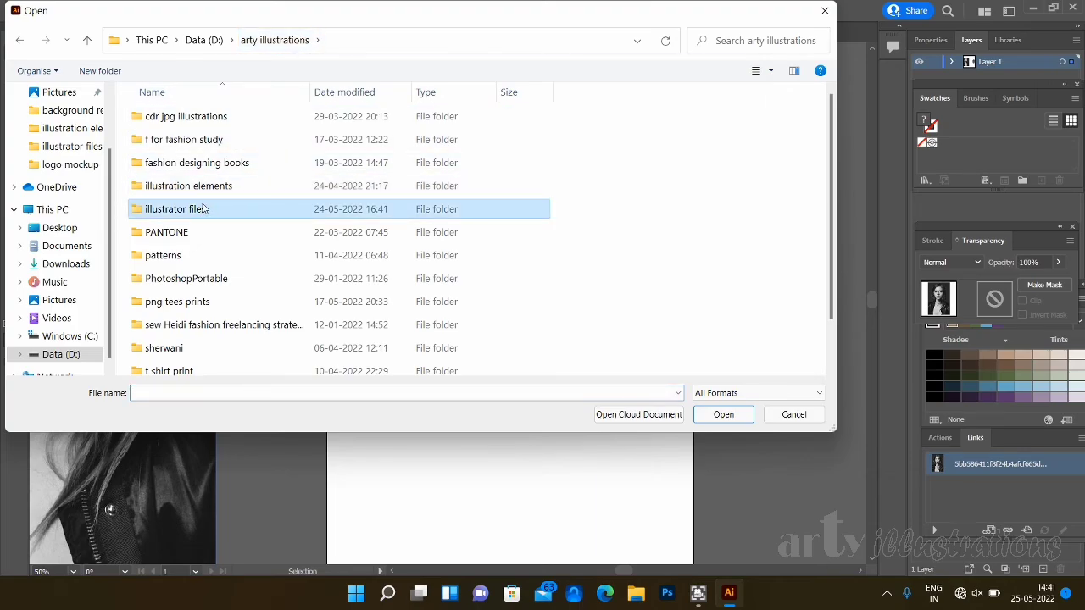
pyautogui.doubleClick(205, 210)
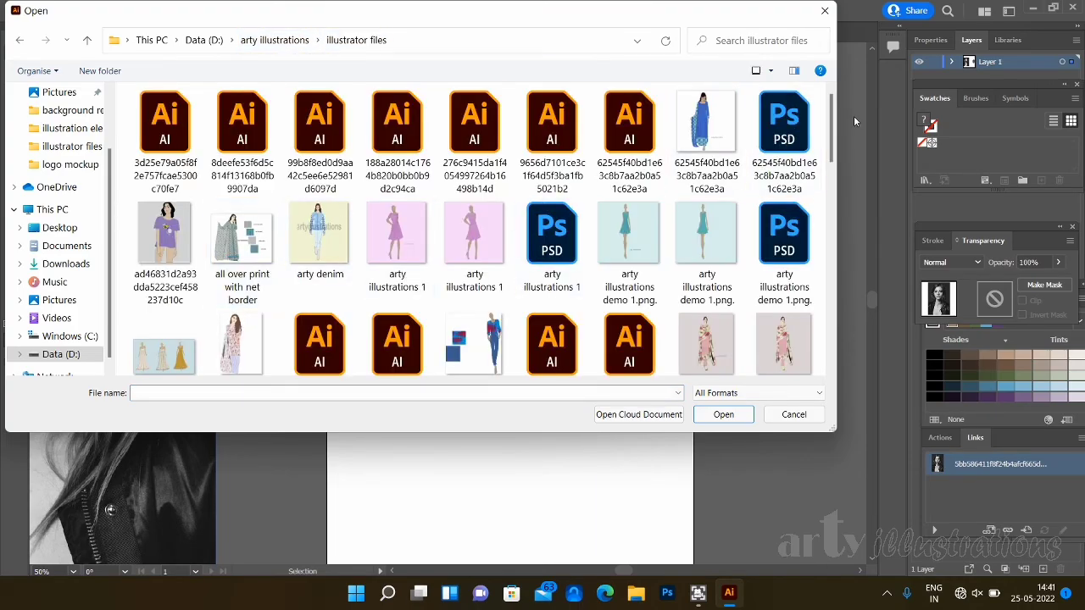
pyautogui.scroll(-2, 833, 119)
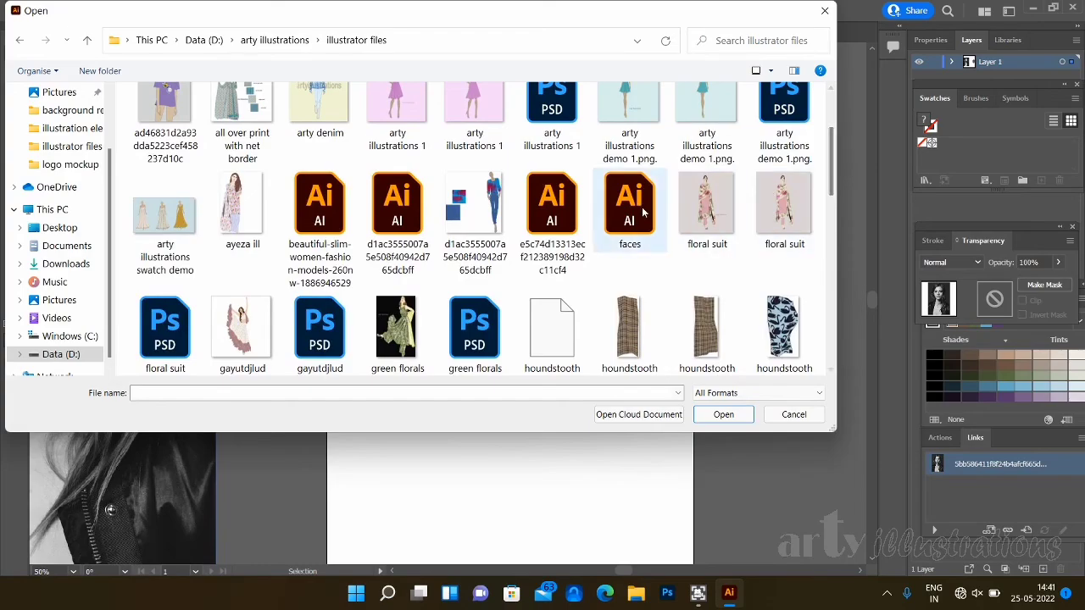
pyautogui.click(642, 214)
pyautogui.doubleClick(643, 214)
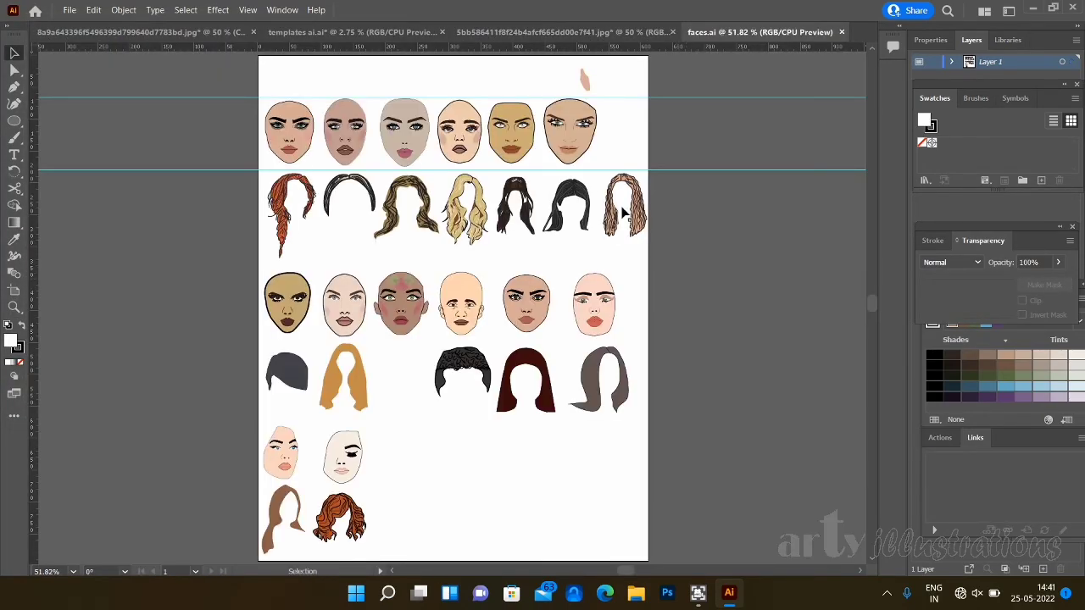
# - Return to the portrait document and group all parts of the finished vector face
pyautogui.click(572, 31)
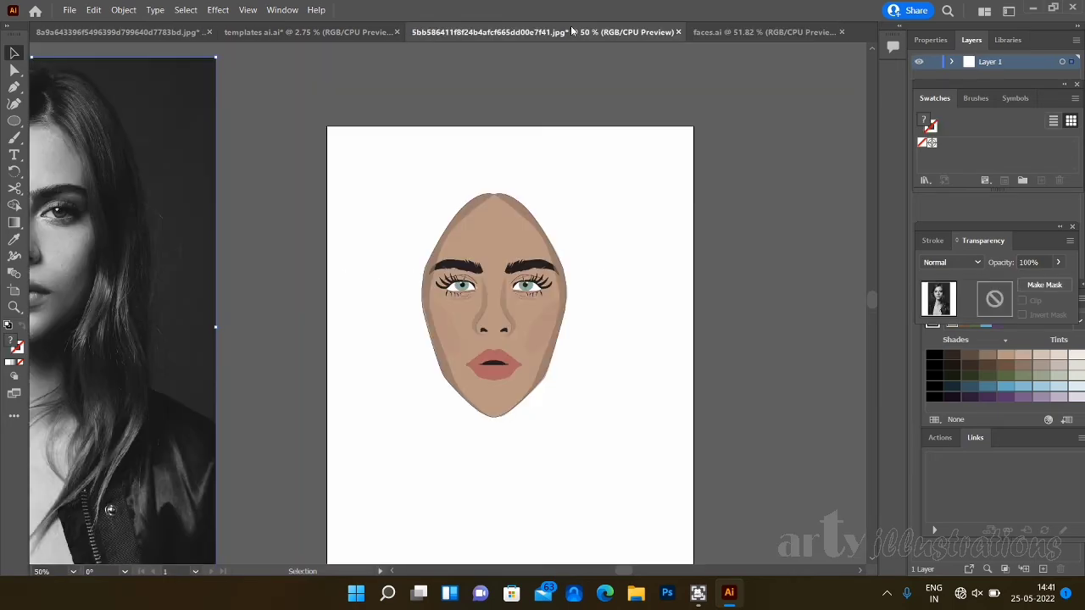
pyautogui.moveTo(376, 179); pyautogui.dragTo(621, 485)
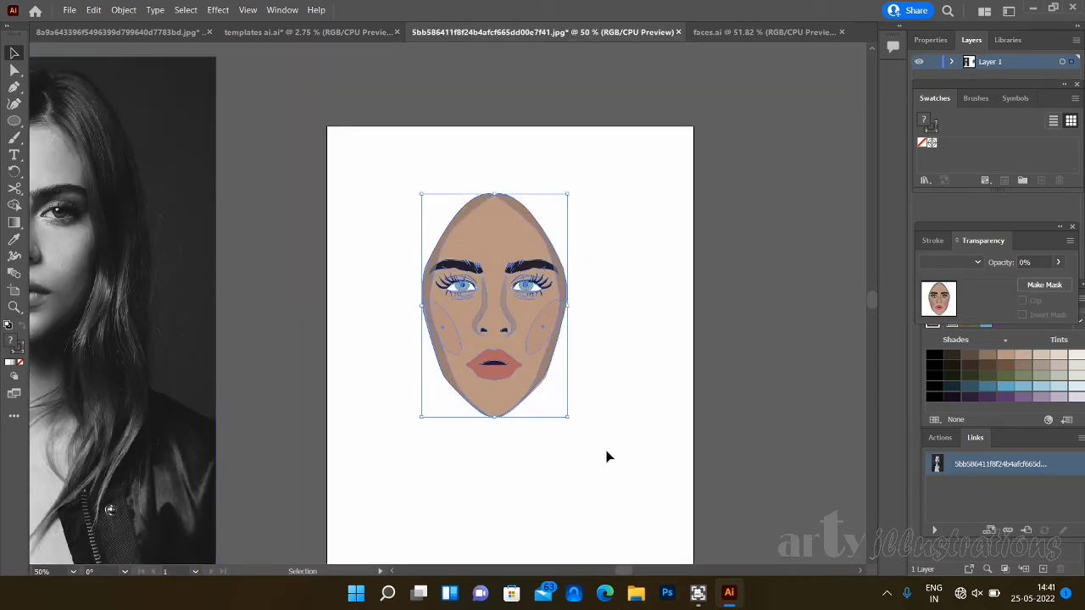
pyautogui.click(125, 9)
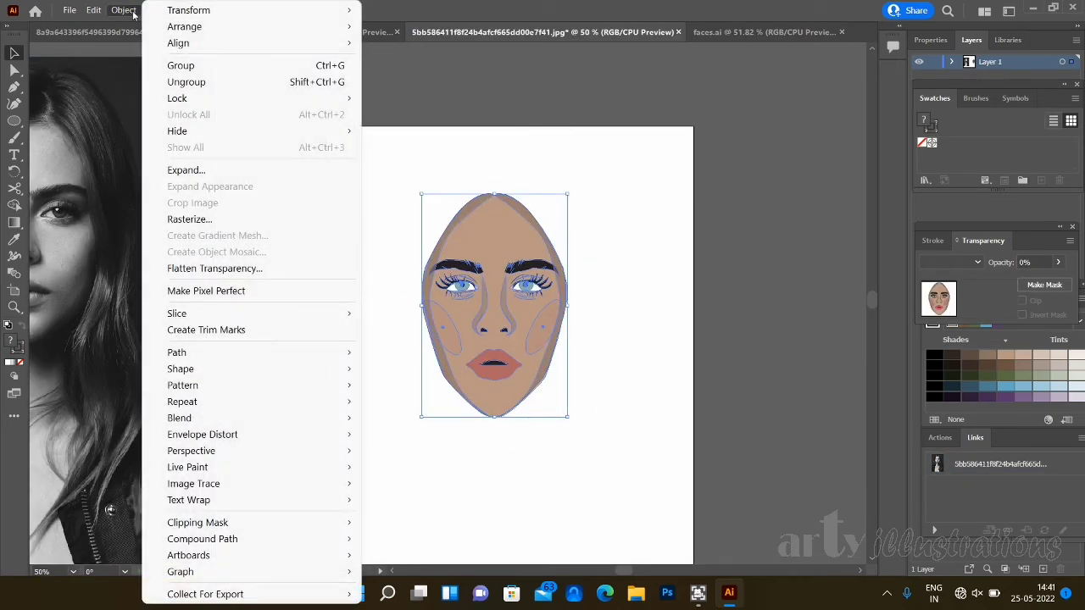
pyautogui.click(174, 67)
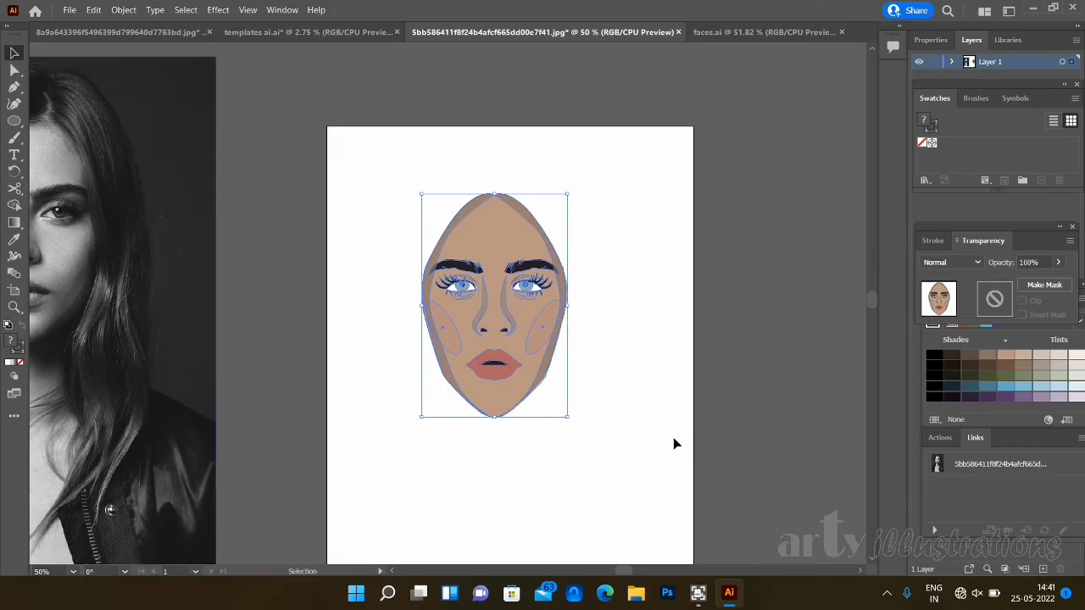
# - Copy the grouped face and paste it into the faces.ai document
pyautogui.press('a')
pyautogui.click(697, 32)
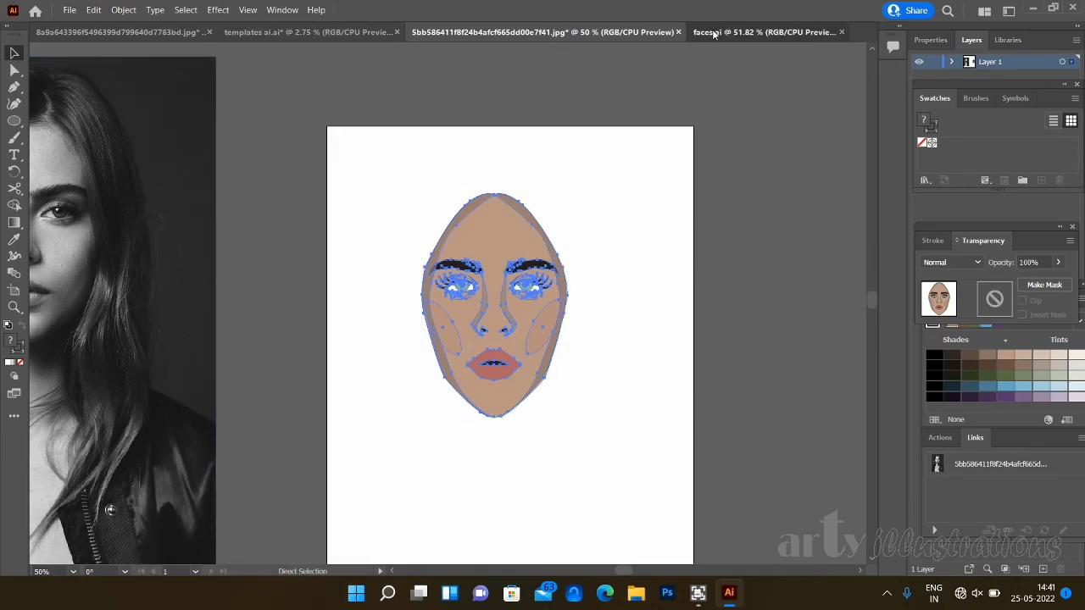
pyautogui.hotkey('ctrl', 'v')
pyautogui.press('v')
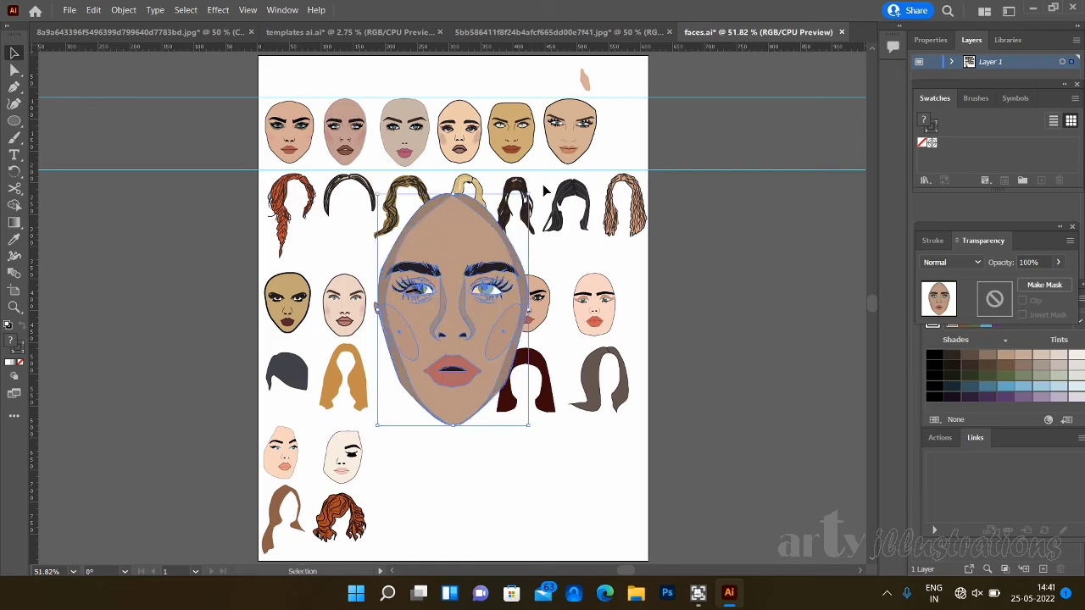
# - Scale the pasted face down to match the other faces and place it at the end of the third row of faces
pyautogui.moveTo(515, 218); pyautogui.dragTo(434, 344)
pyautogui.moveTo(409, 398); pyautogui.dragTo(412, 471)
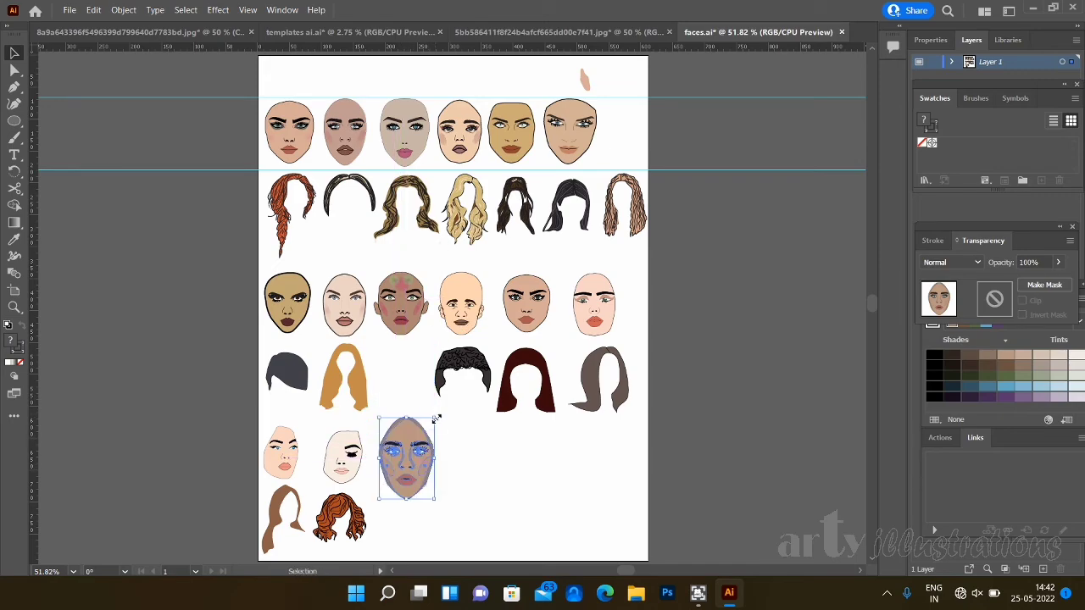
pyautogui.moveTo(435, 419); pyautogui.dragTo(433, 431)
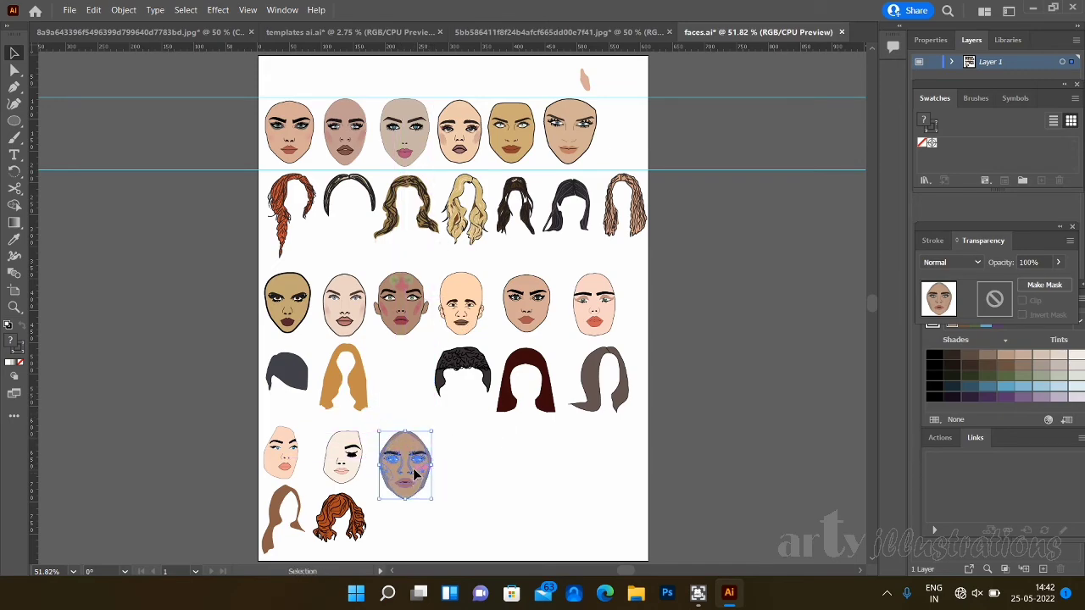
pyautogui.moveTo(416, 474); pyautogui.dragTo(417, 469)
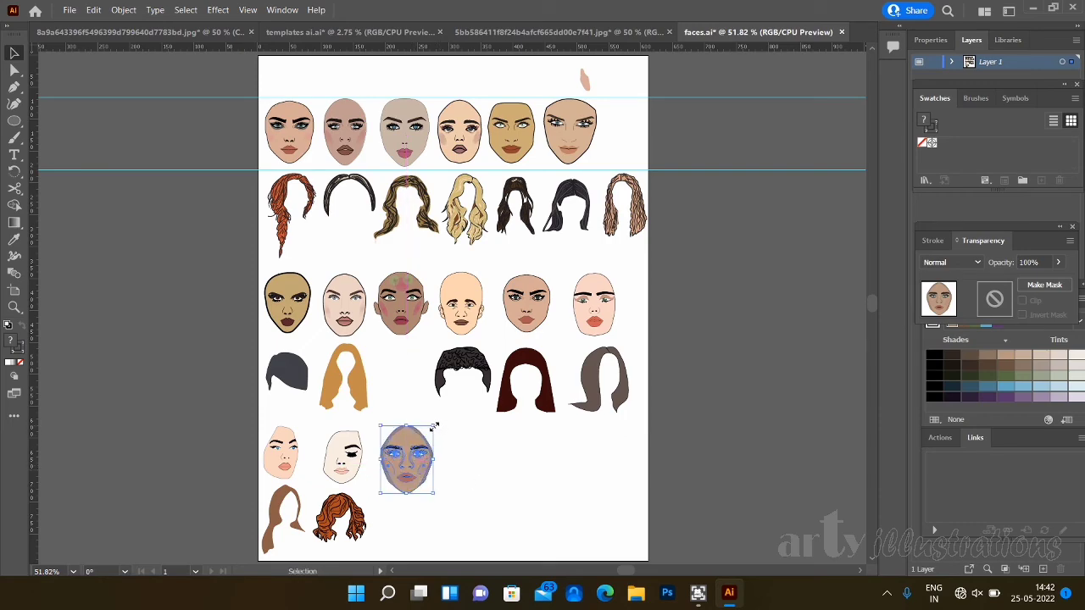
pyautogui.moveTo(435, 425); pyautogui.dragTo(404, 441)
pyautogui.click(473, 473)
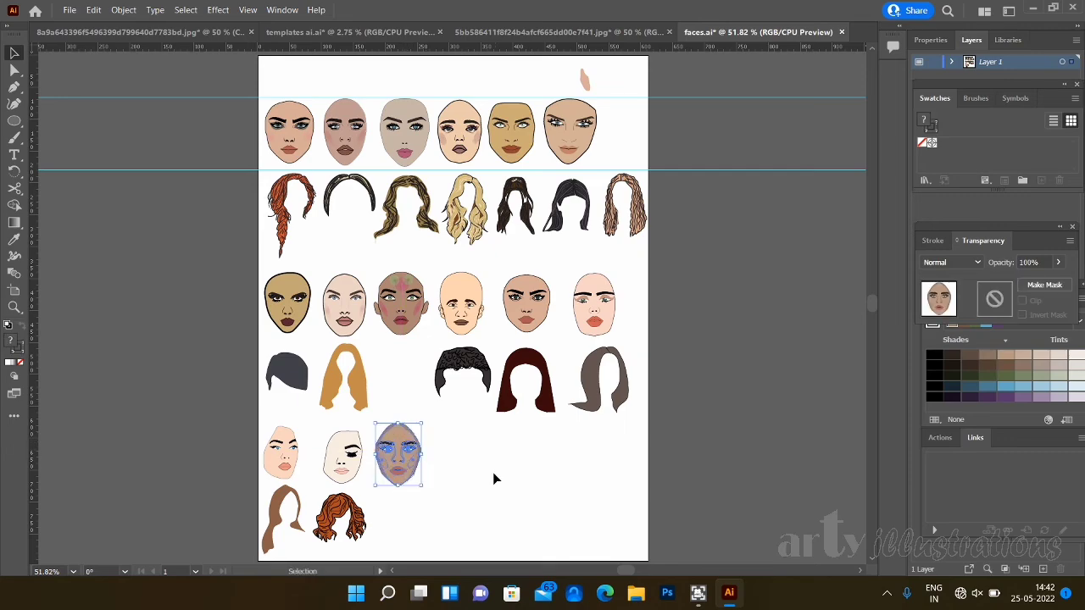
pyautogui.click(491, 467)
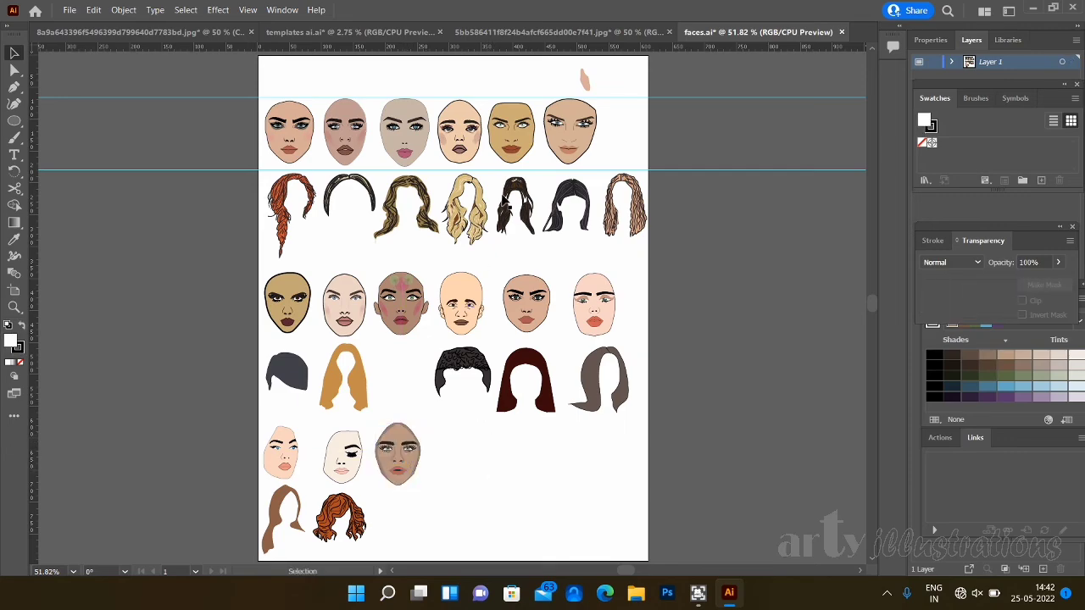
# - Close the portrait tracing document without saving its changes
pyautogui.click(624, 31)
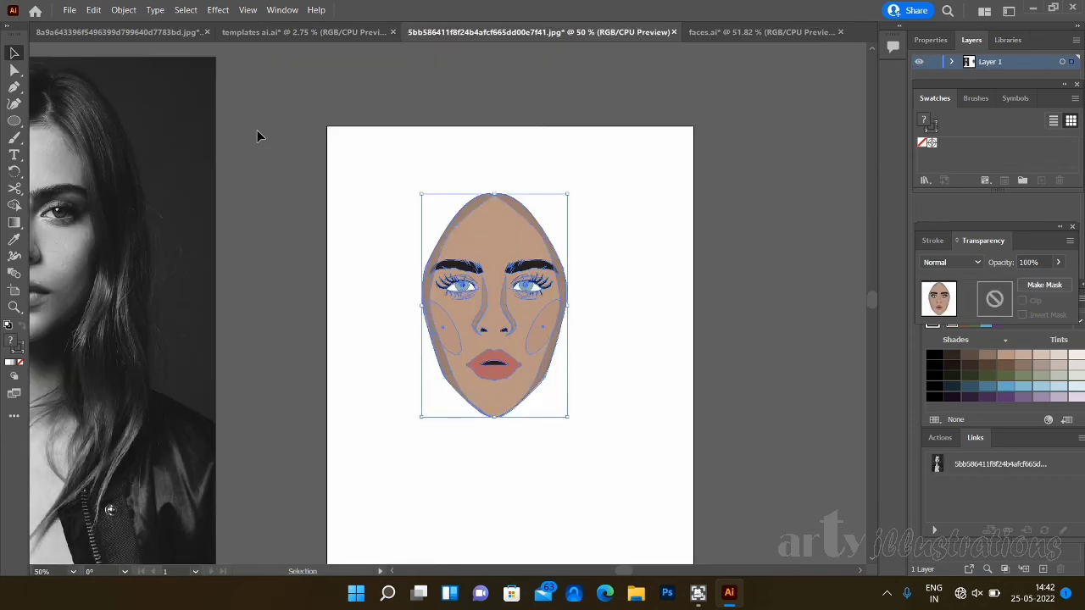
pyautogui.click(192, 212)
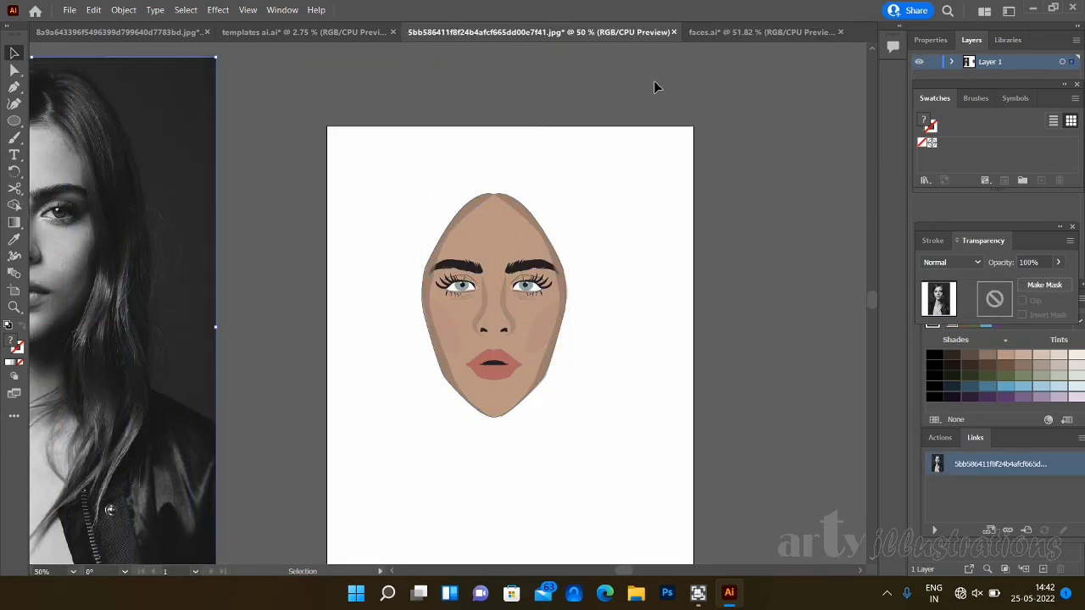
pyautogui.click(674, 32)
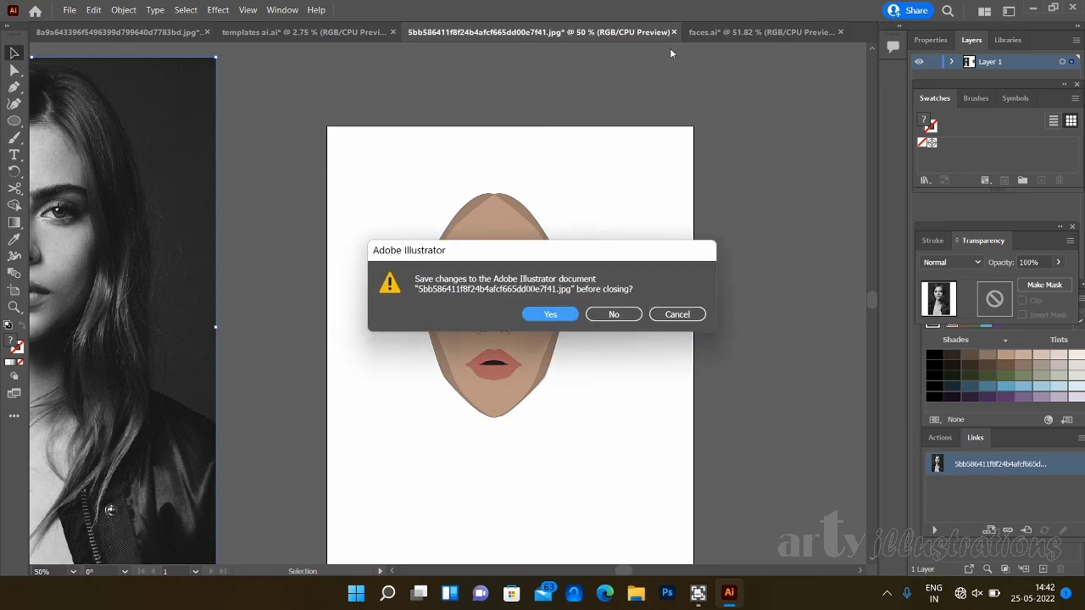
pyautogui.click(613, 313)
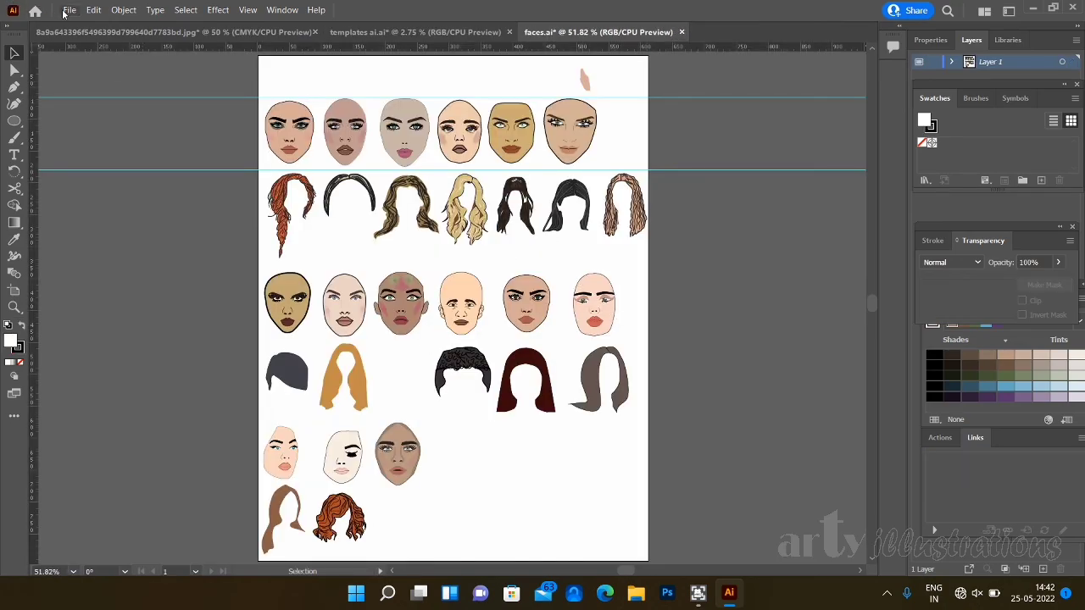
pyautogui.click(67, 10)
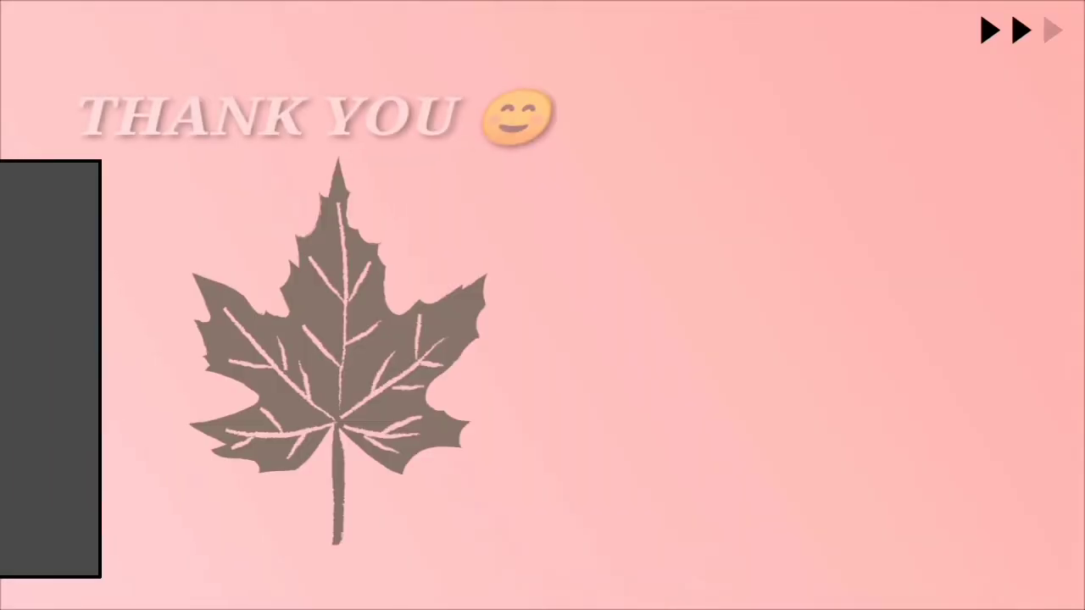